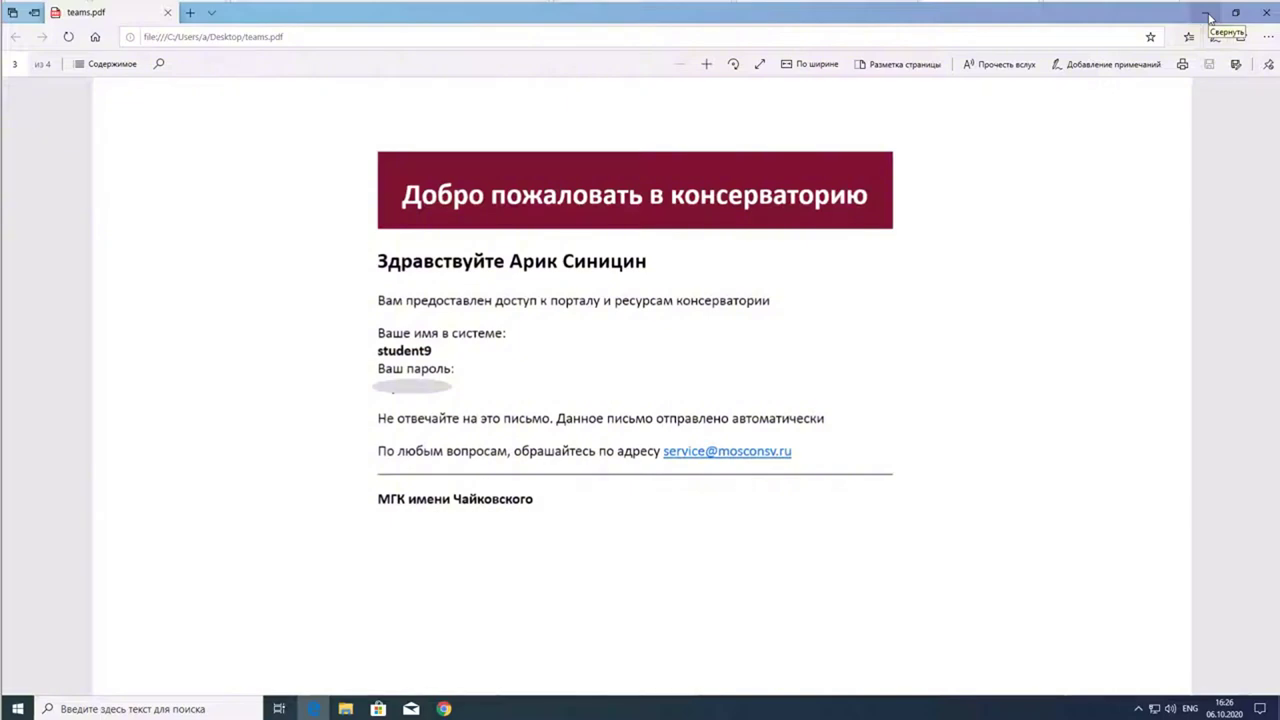
- Minimize the teams.pdf welcome letter in Edge, bring it back, then minimize it again
click(1207, 14)
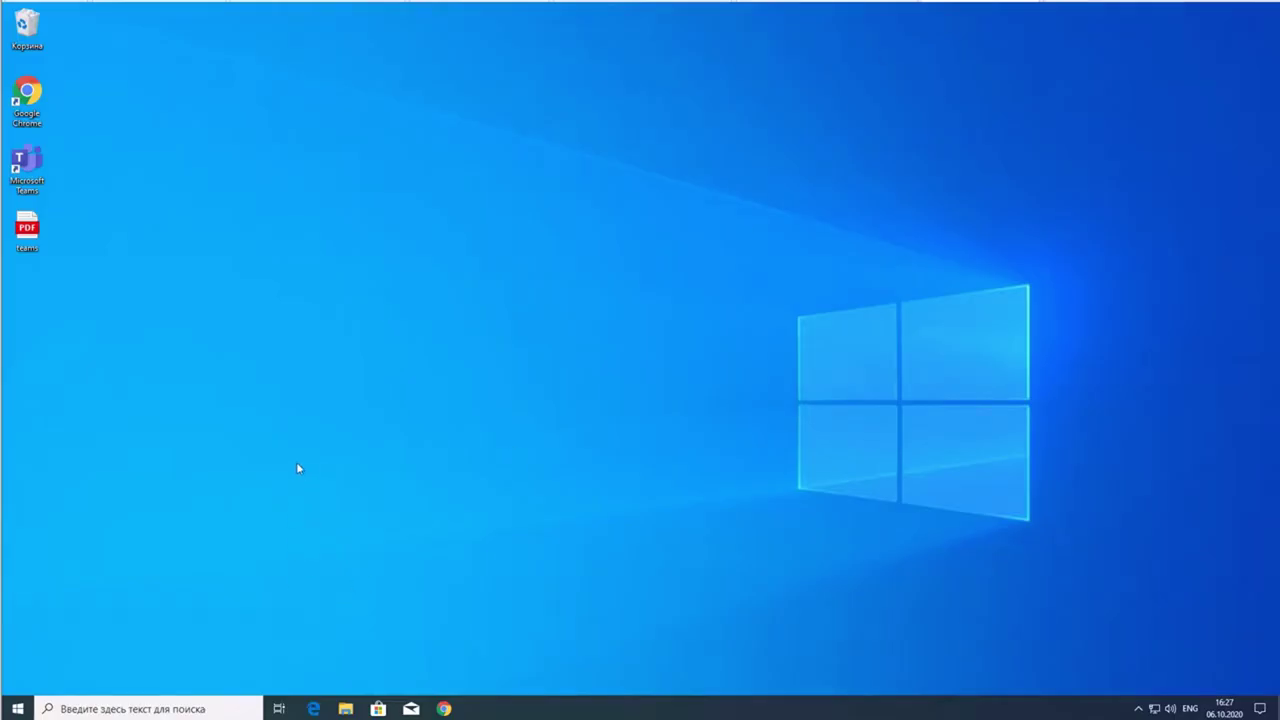
click(314, 709)
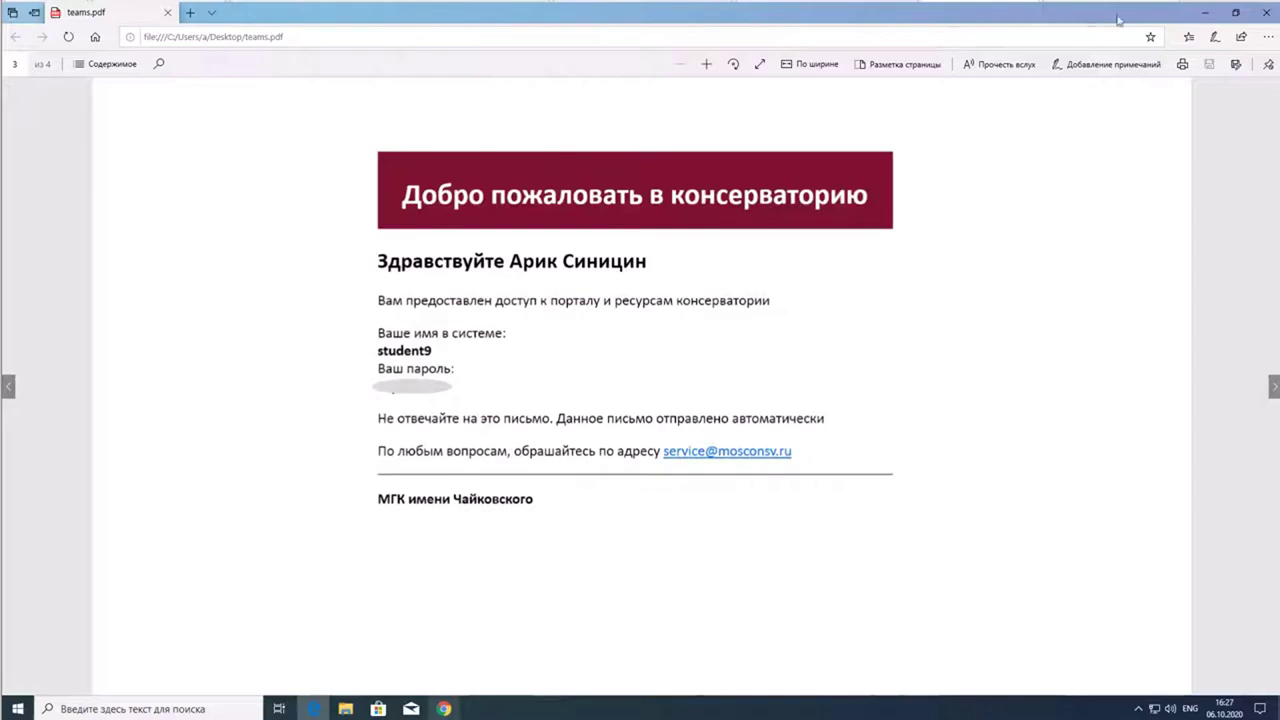
click(1200, 14)
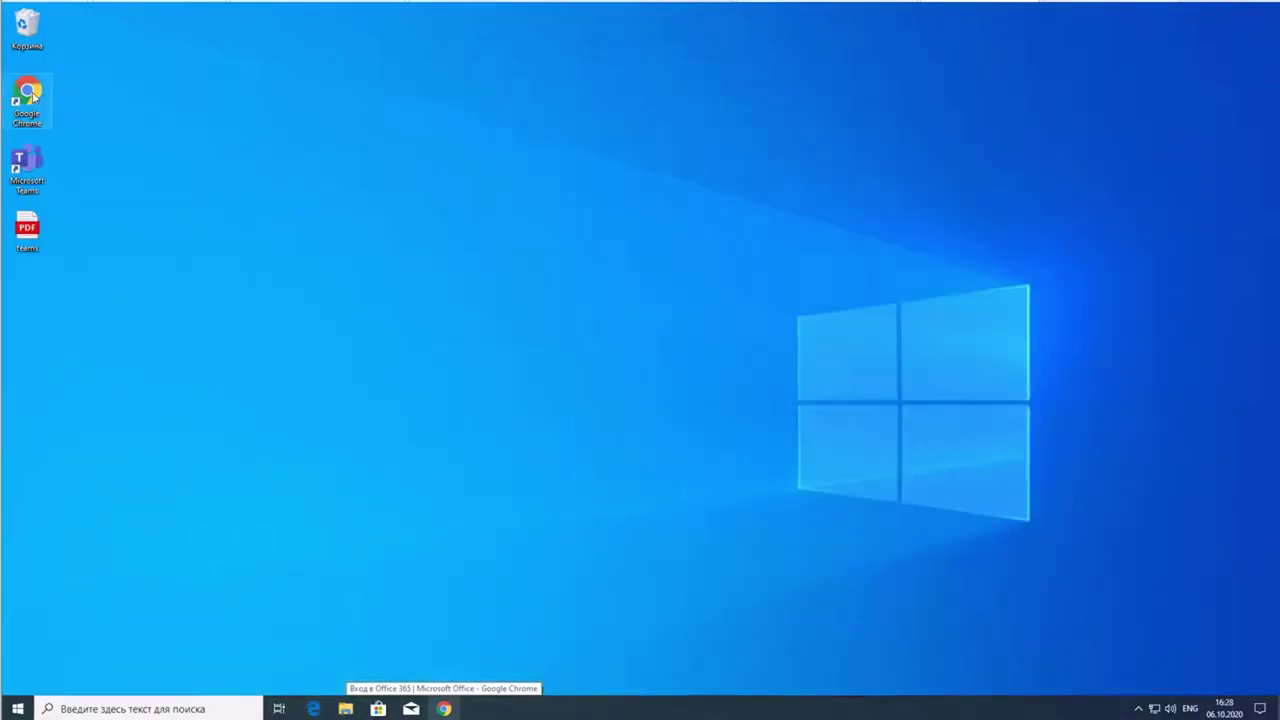
- Move the Google Chrome shortcut onto open desktop space and launch Chrome to a new tab
drag(30, 98, 186, 165)
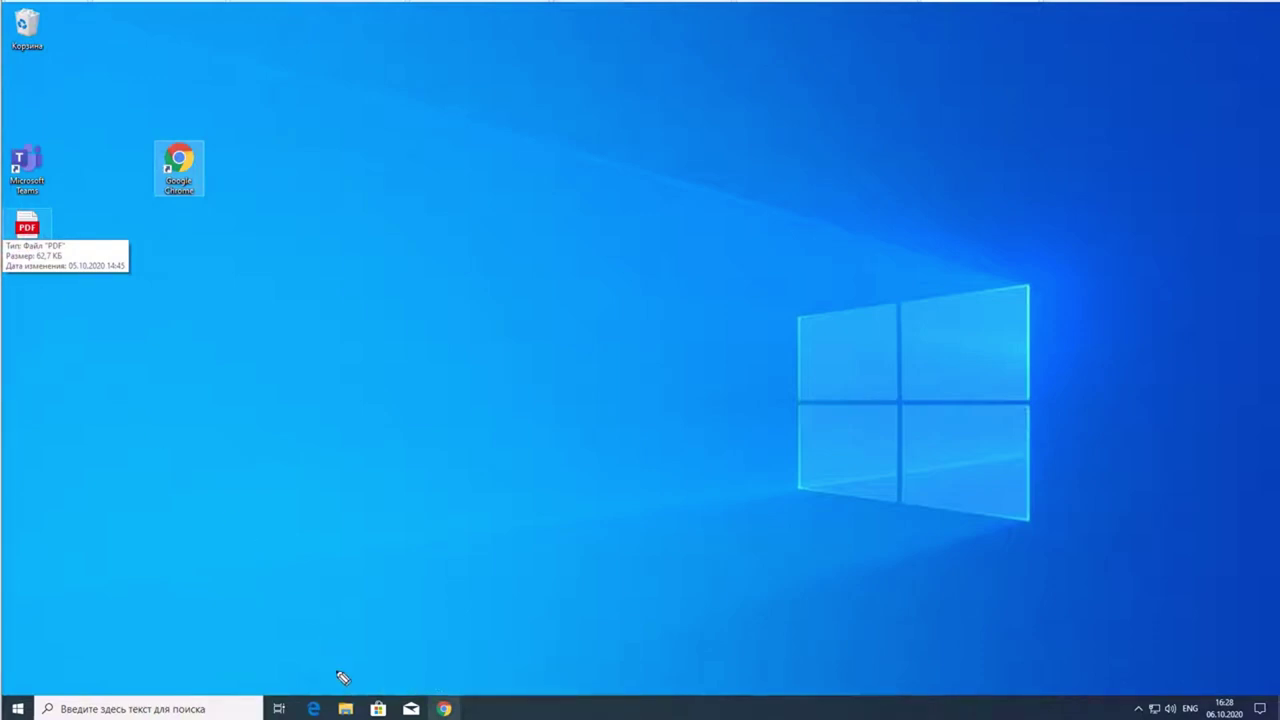
mouse_move(324, 652)
mouse_down()
mouse_move(283, 712)
mouse_move(350, 708)
mouse_move(300, 636)
mouse_move(288, 652)
mouse_up()
mouse_move(122, 104)
mouse_down()
mouse_move(214, 274)
mouse_move(110, 110)
mouse_move(88, 104)
mouse_up()
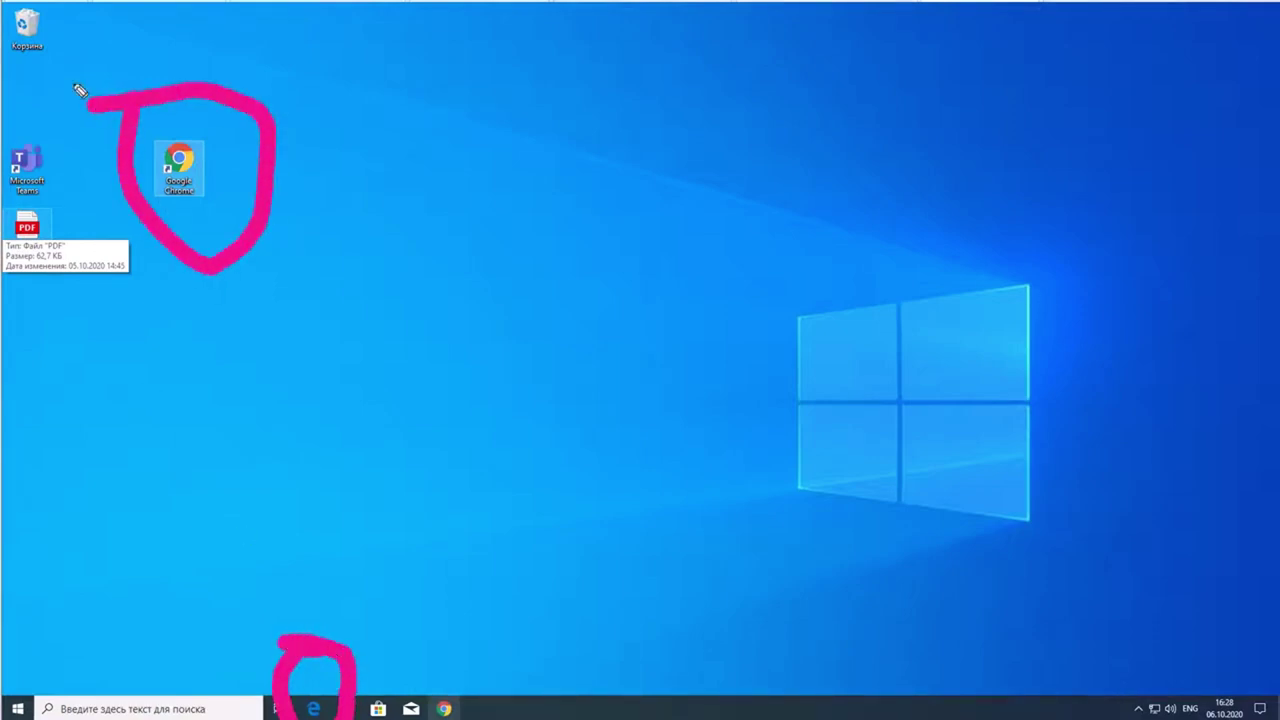
key(e)
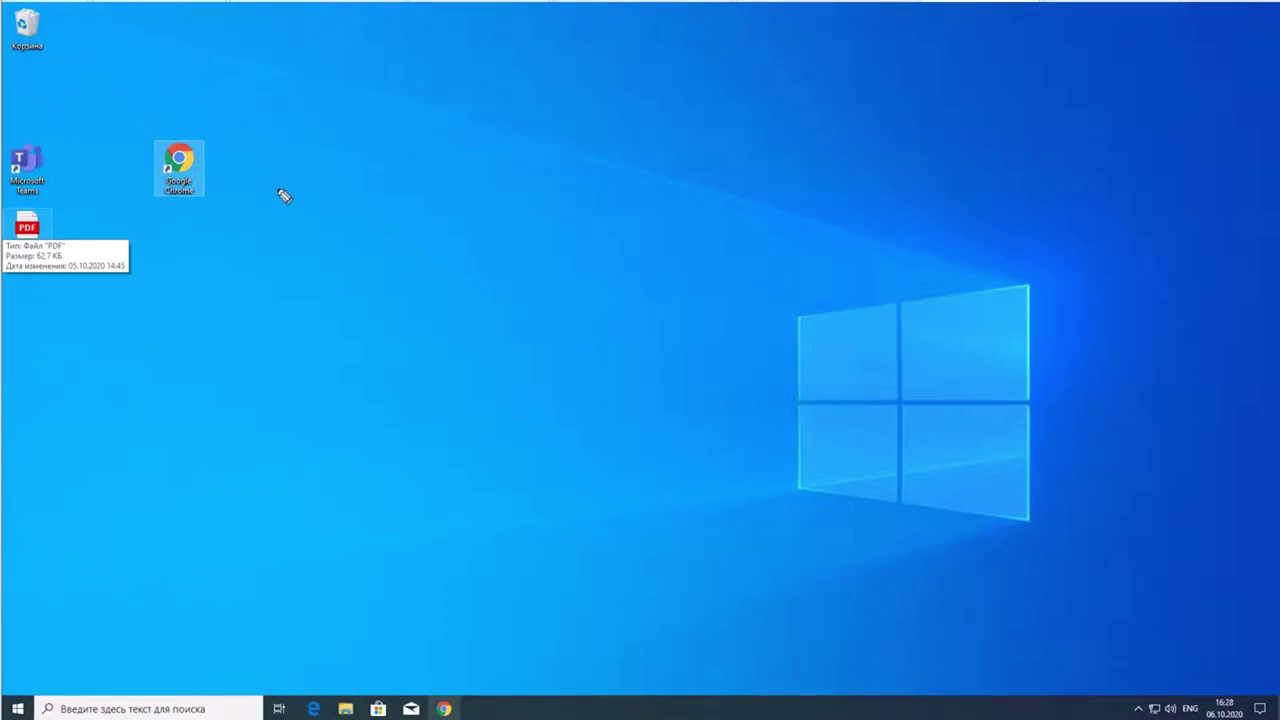
key(p)
double_click(179, 165)
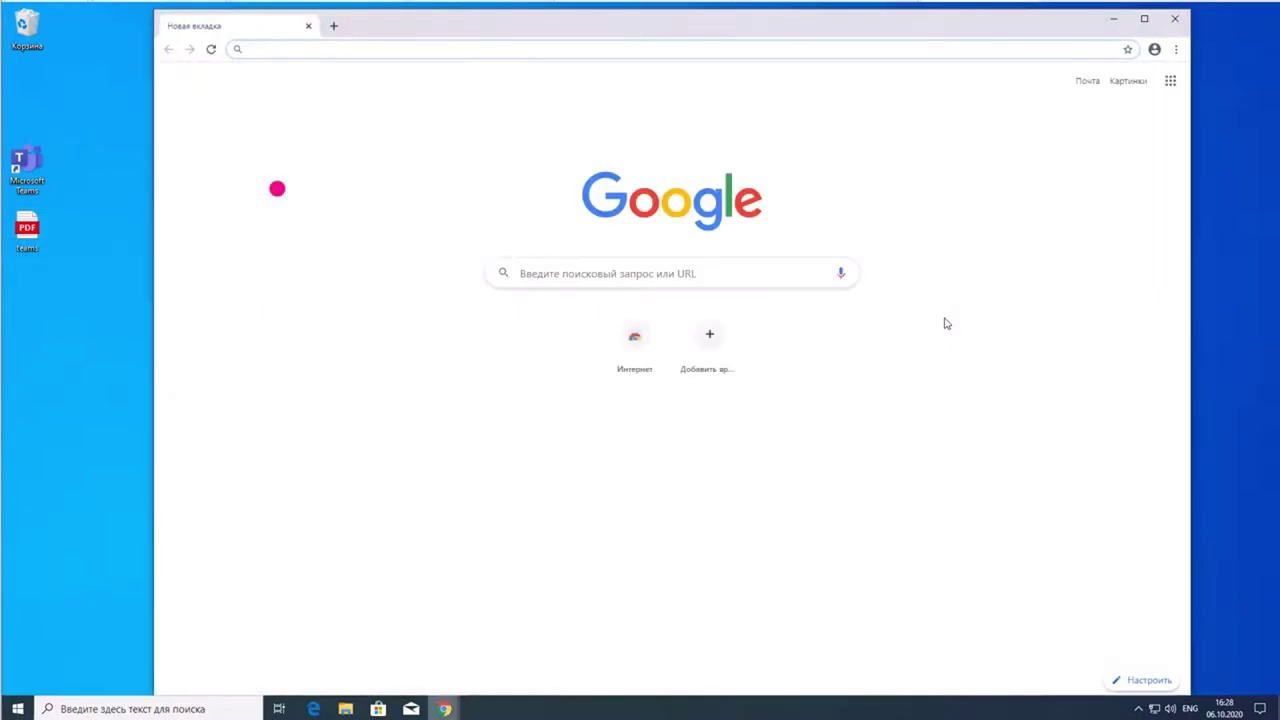
- Load office.com in Chrome to reach the Russian Office welcome page
click(376, 49)
text(office)
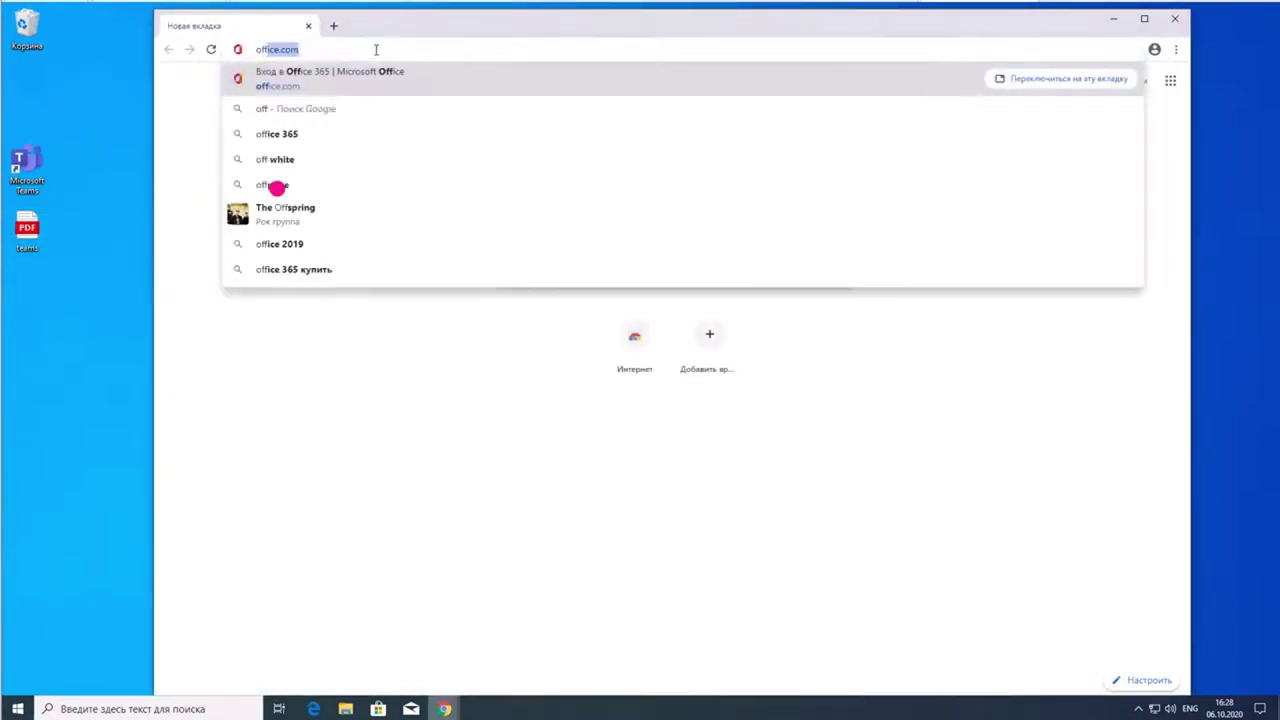
text(.com)
key(Return)
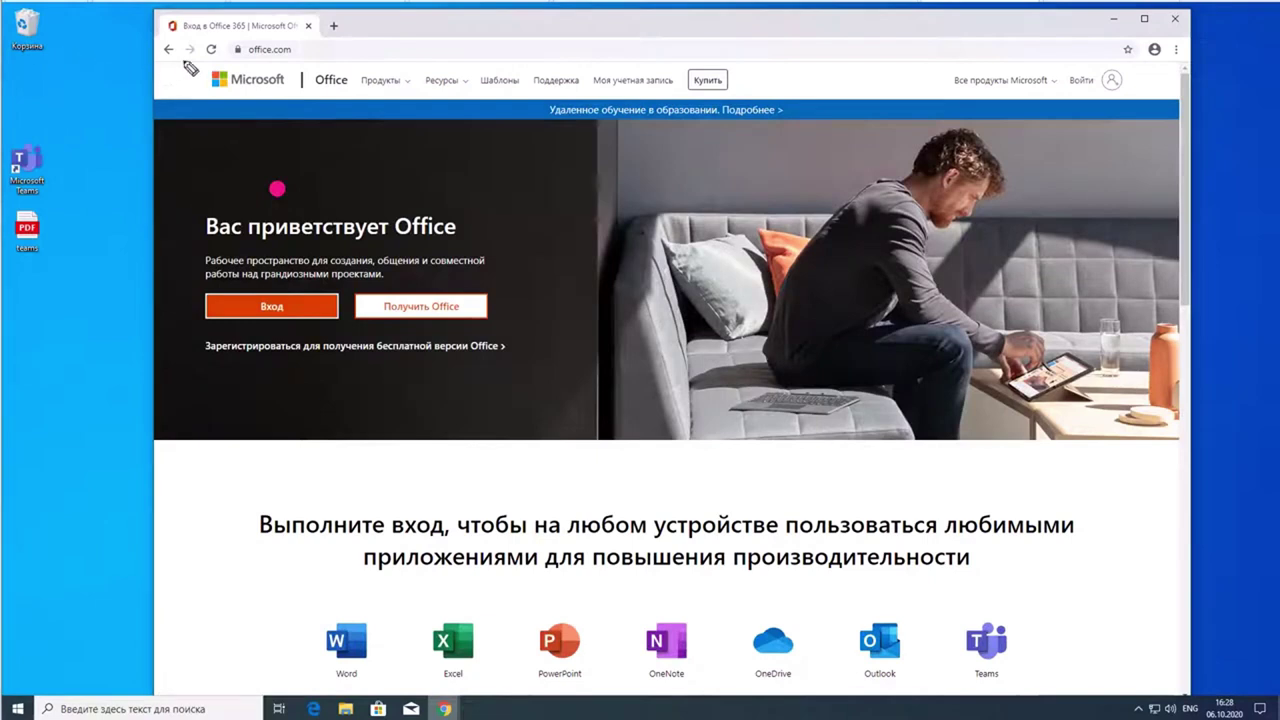
mouse_move(233, 62)
mouse_down()
mouse_move(340, 92)
mouse_move(352, 32)
mouse_move(225, 25)
mouse_move(236, 52)
mouse_up()
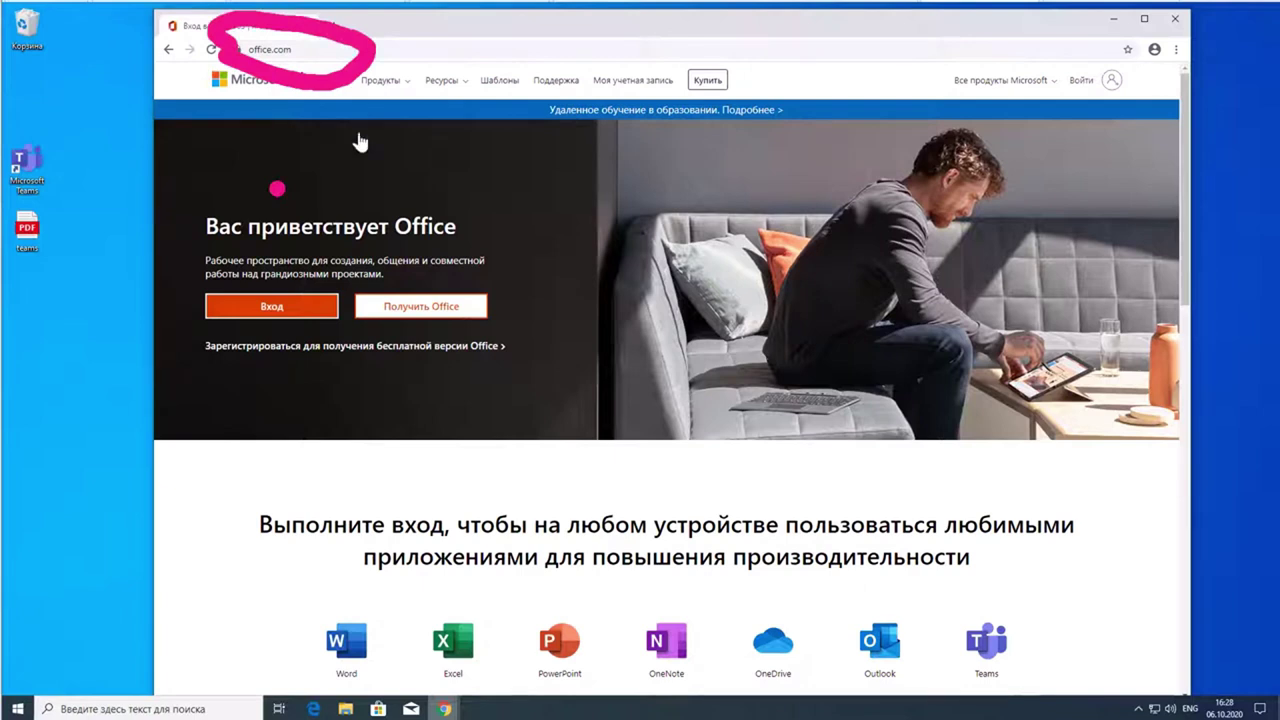
key(Escape)
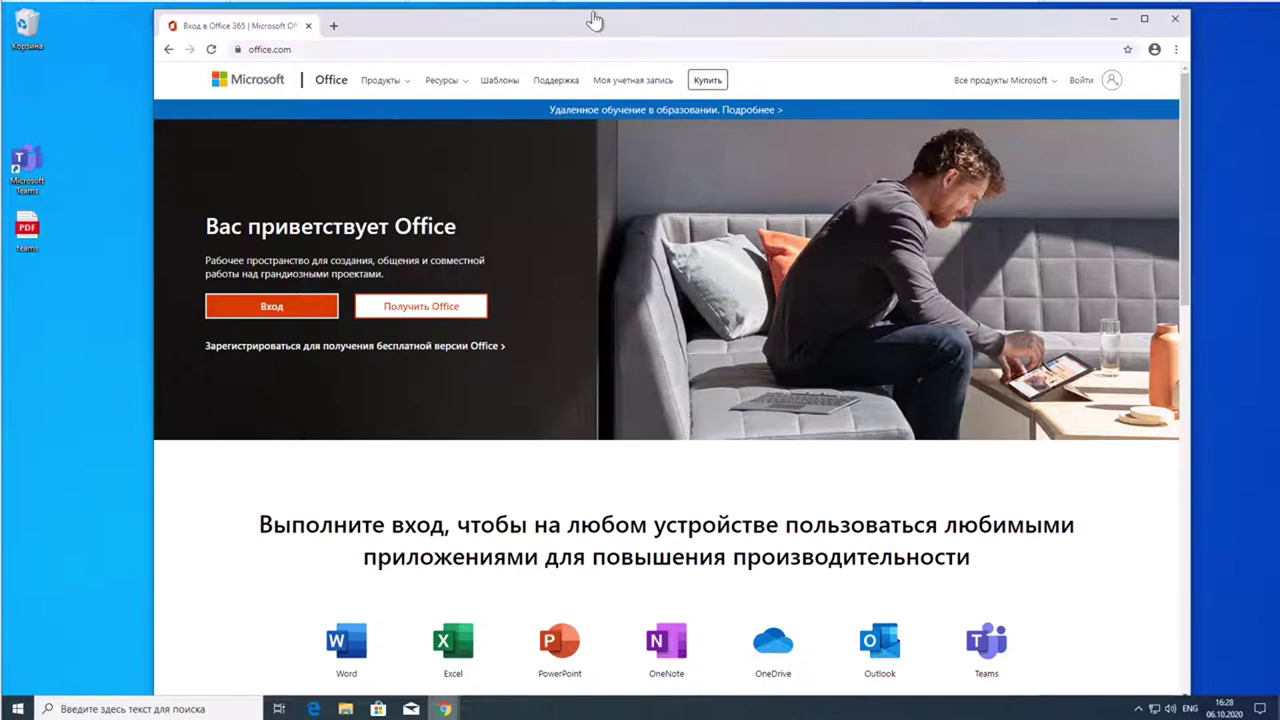
- Reach the Microsoft sign-in page via Вход on office.com, then show teams.pdf for the login details
click(280, 312)
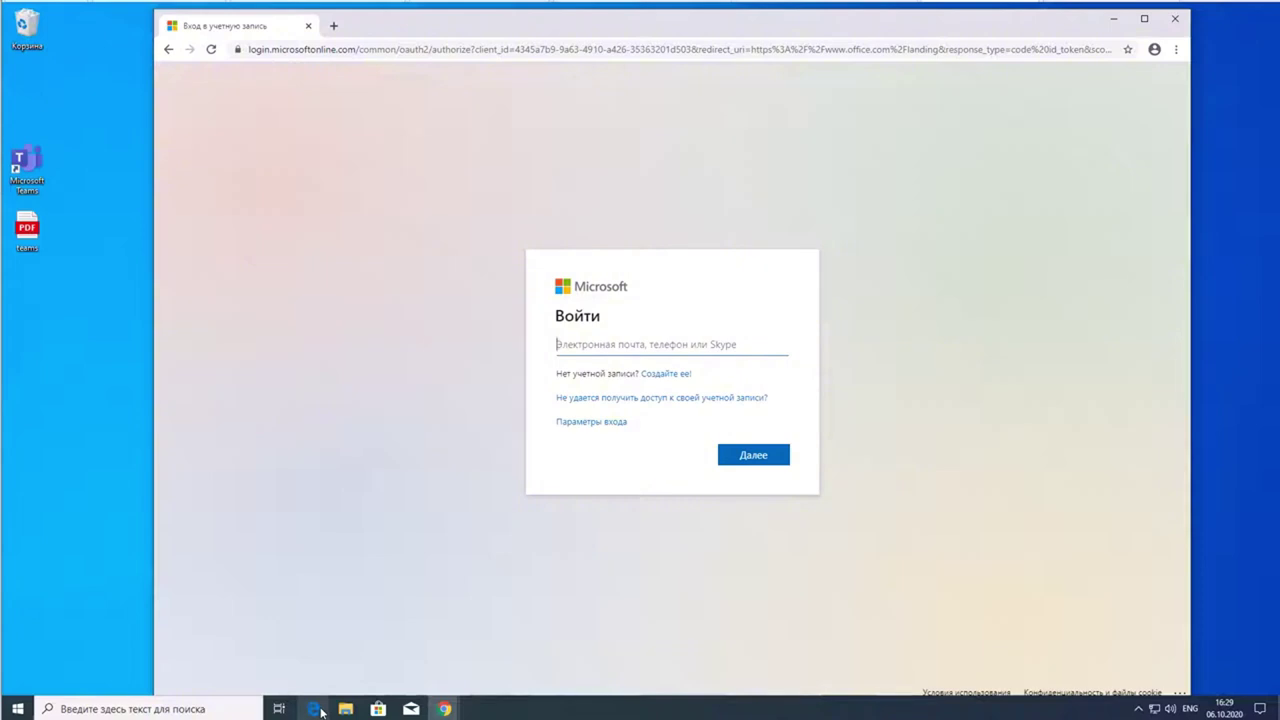
click(514, 49)
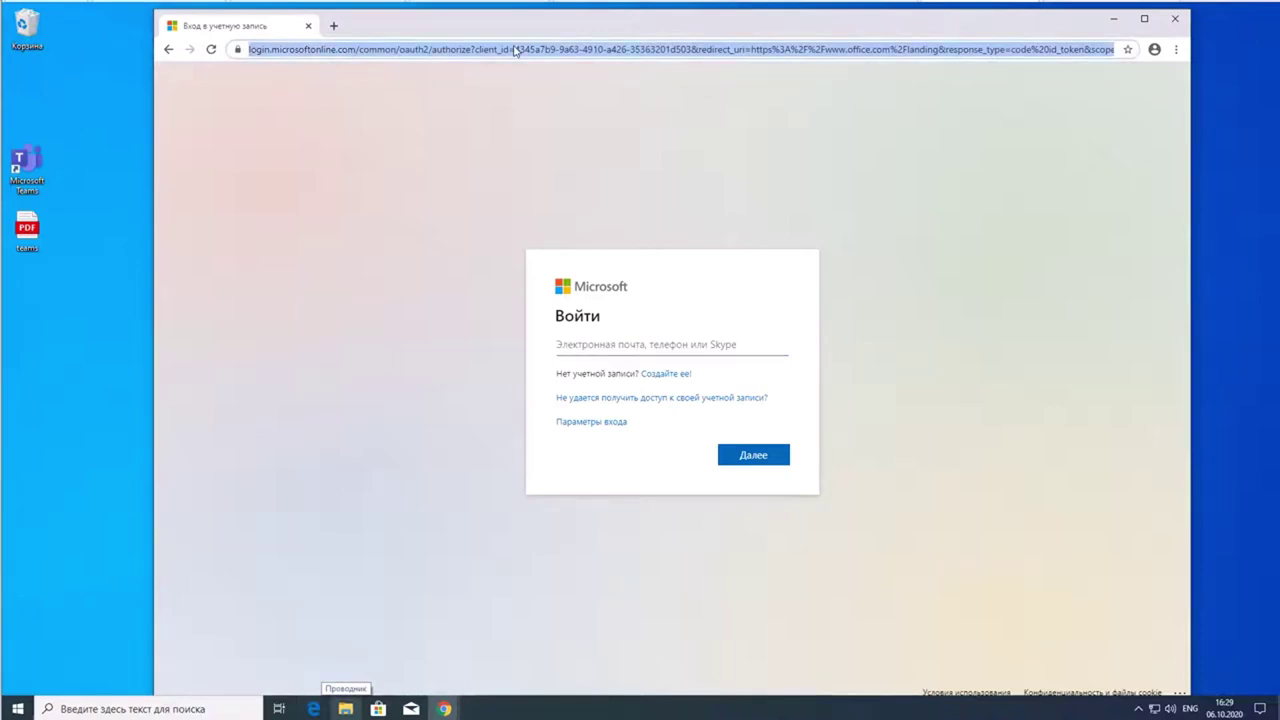
text(offic)
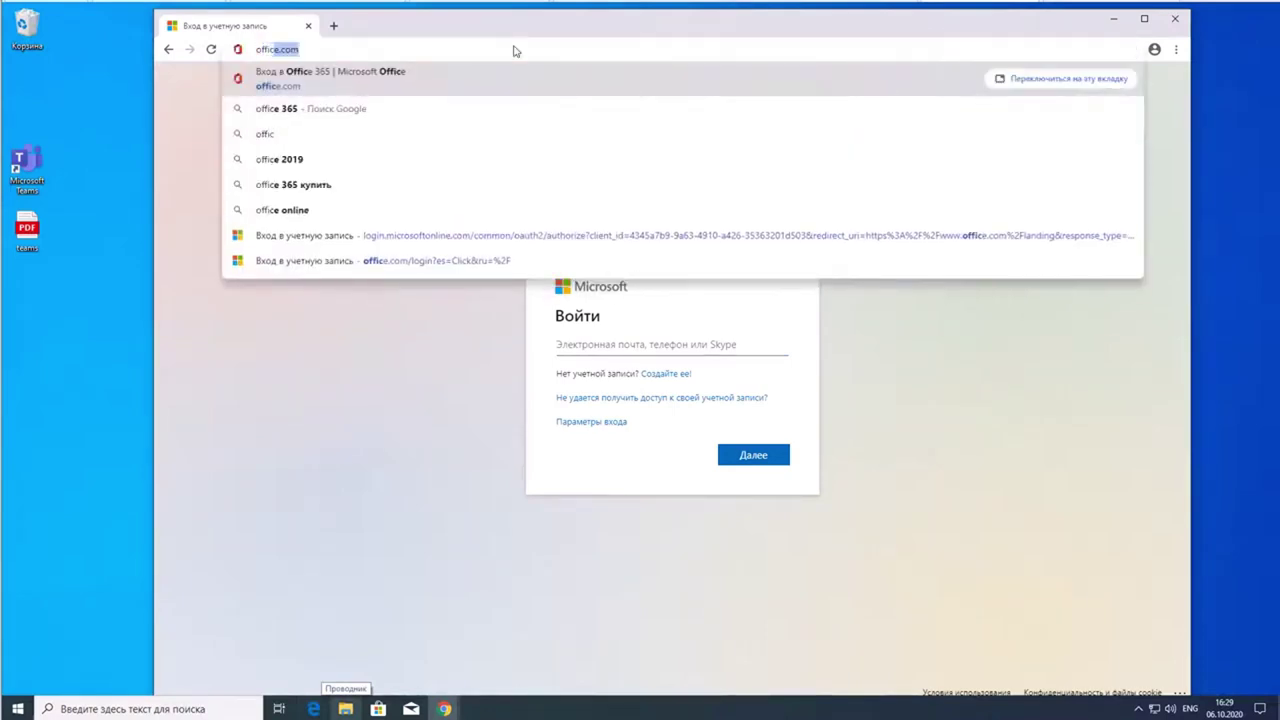
text(e.com)
key(Return)
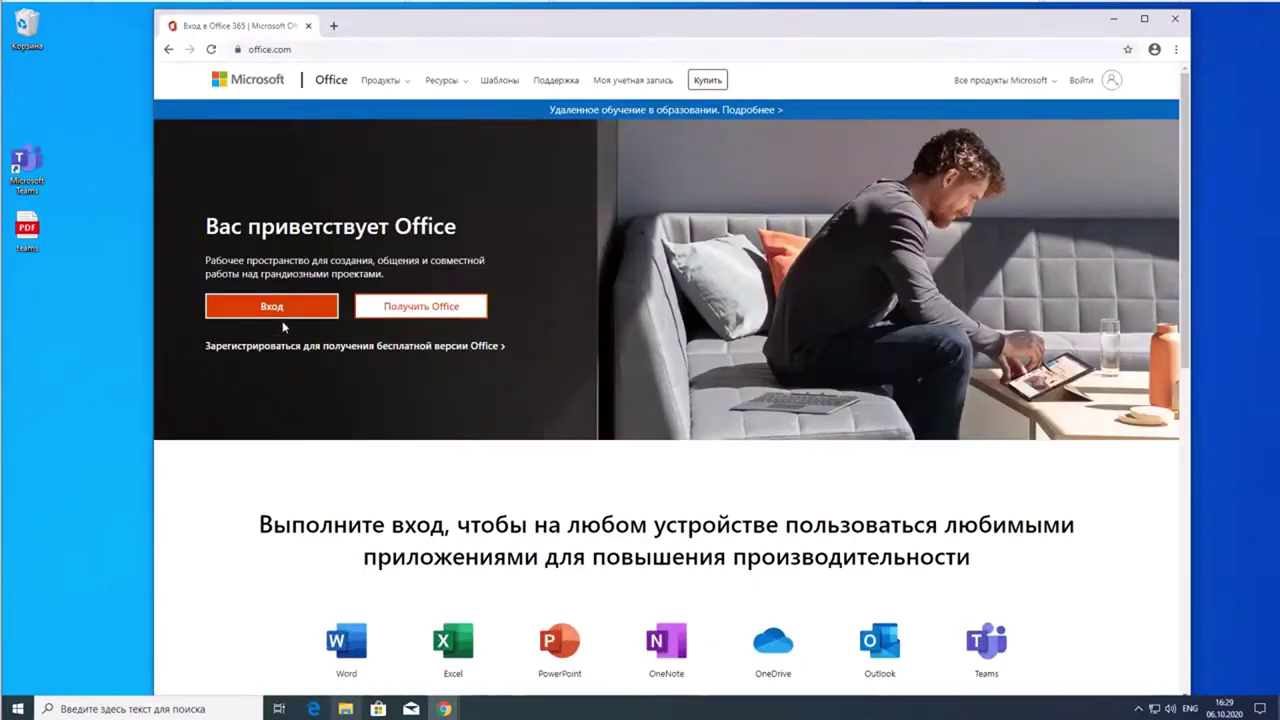
click(290, 313)
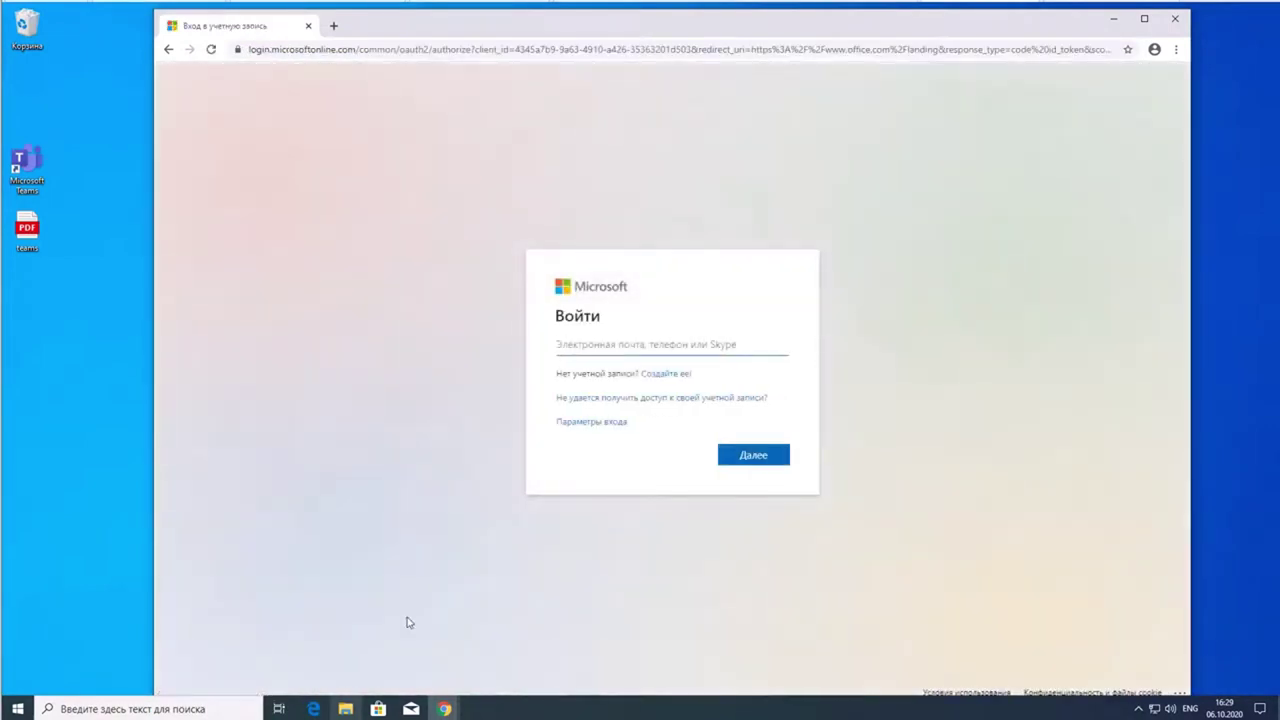
click(318, 710)
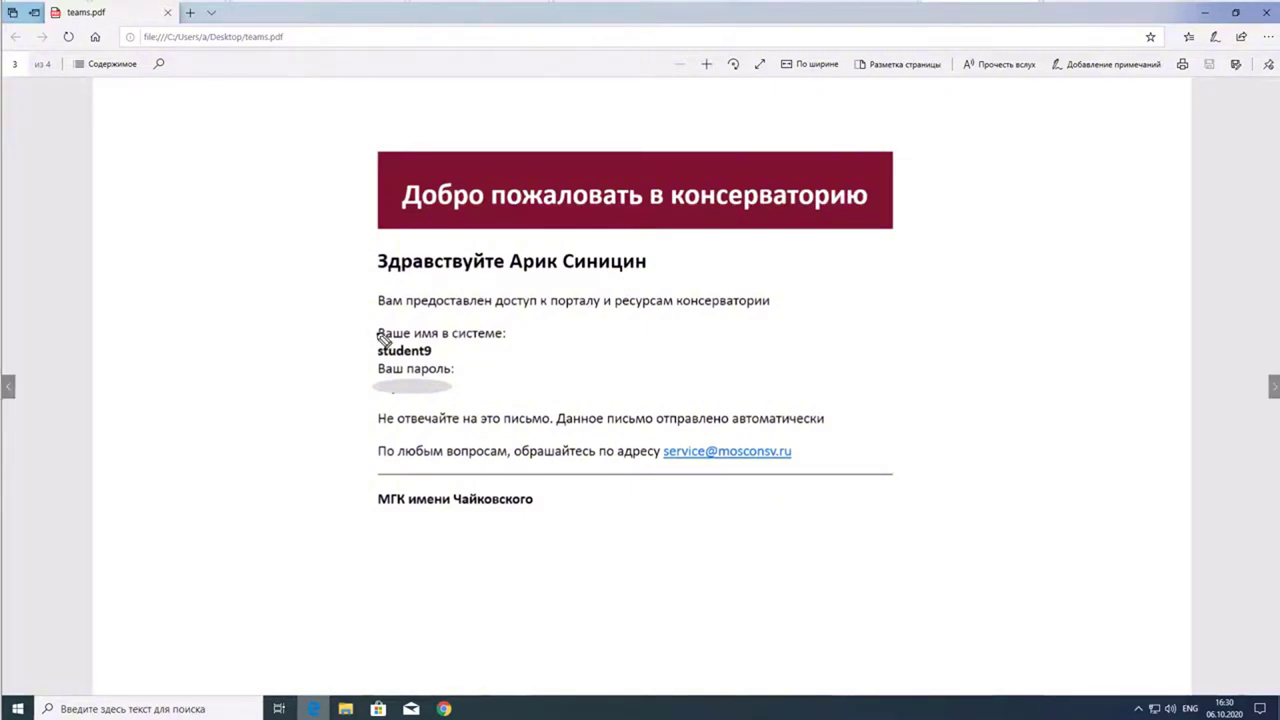
- Minimize the teams.pdf letter so Chrome's Microsoft sign-in page shows again
drag(342, 362, 483, 366)
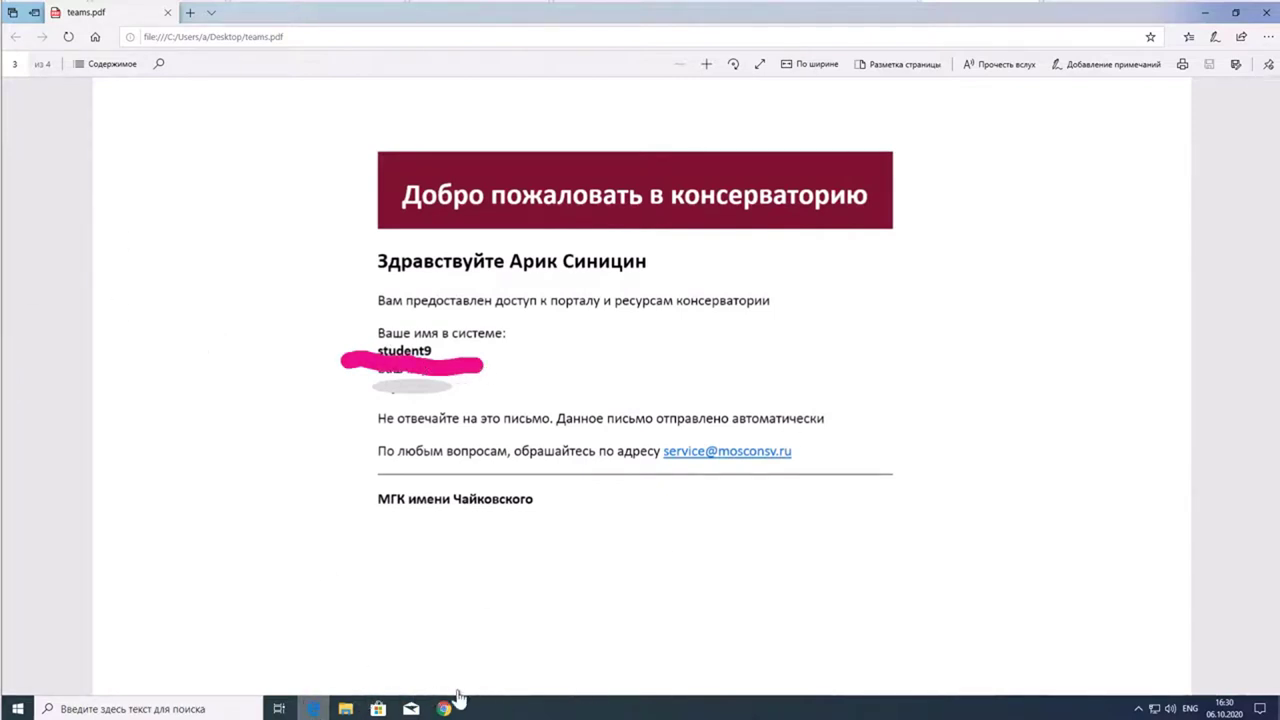
click(1206, 19)
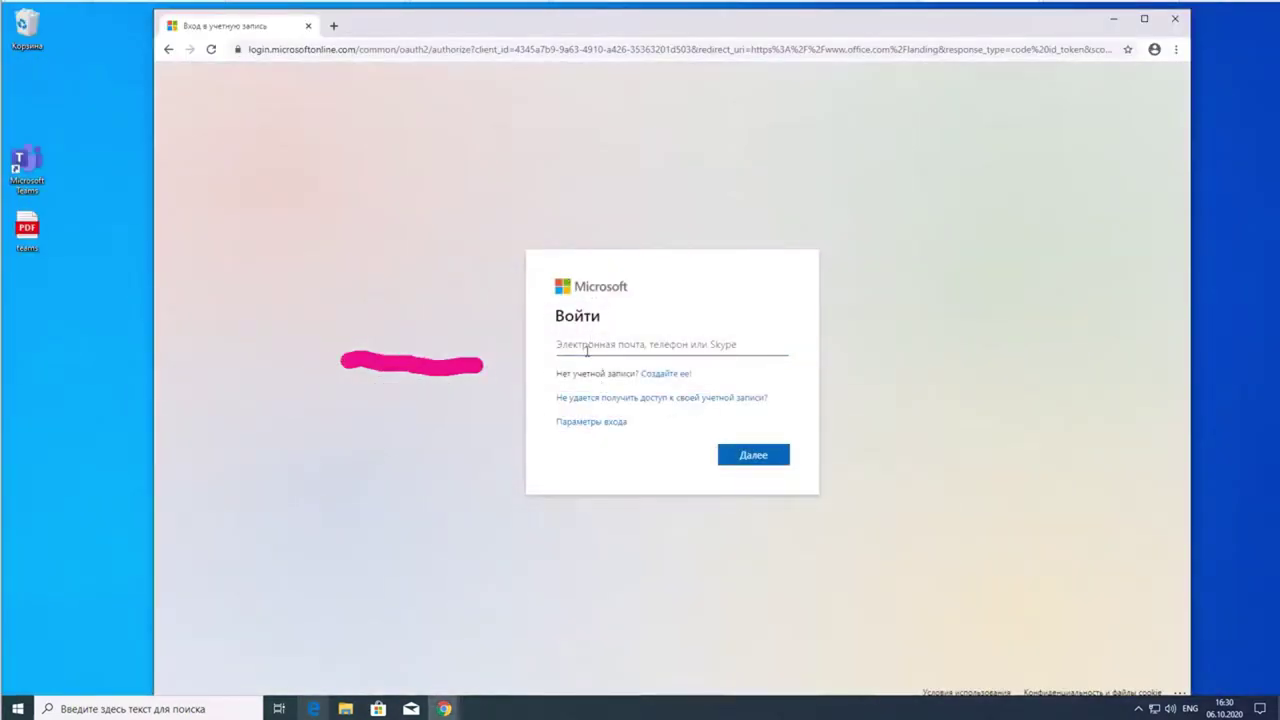
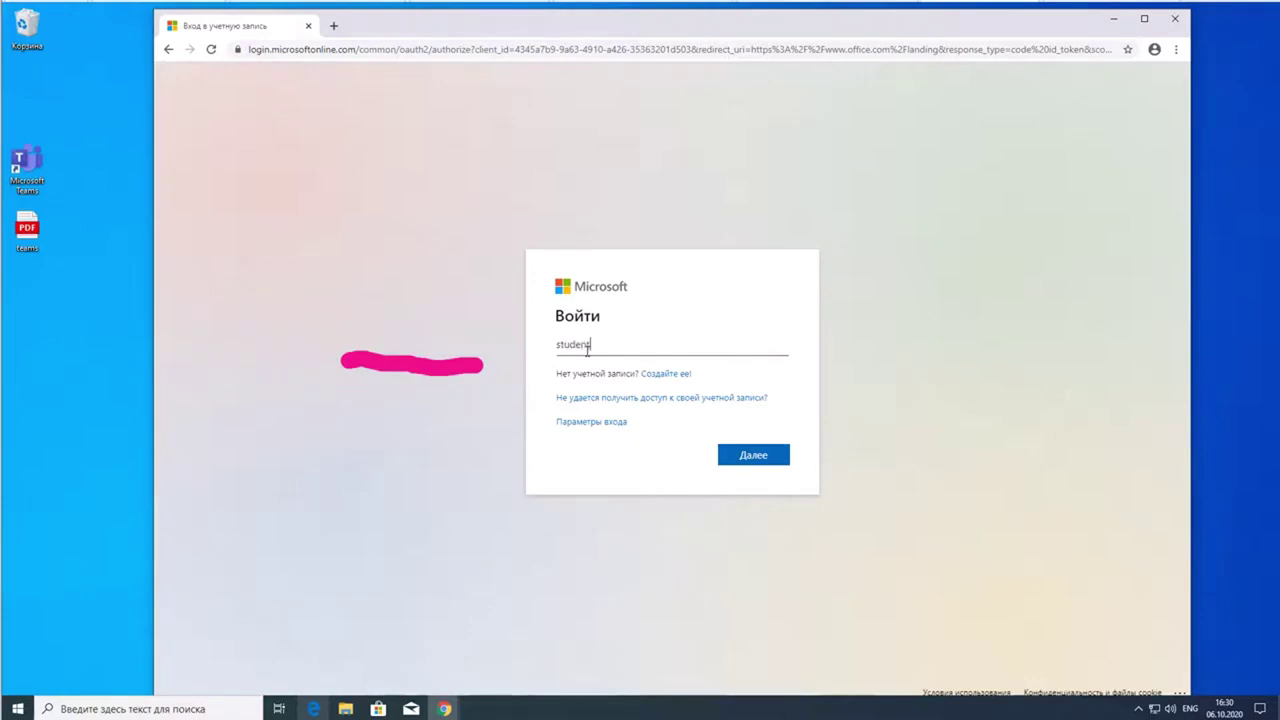
- Enter the account's full login e-mail address in the Войти sign-in field
mouse_move(606, 344)
mouse_down()
mouse_move(556, 345)
mouse_move(594, 345)
mouse_up()
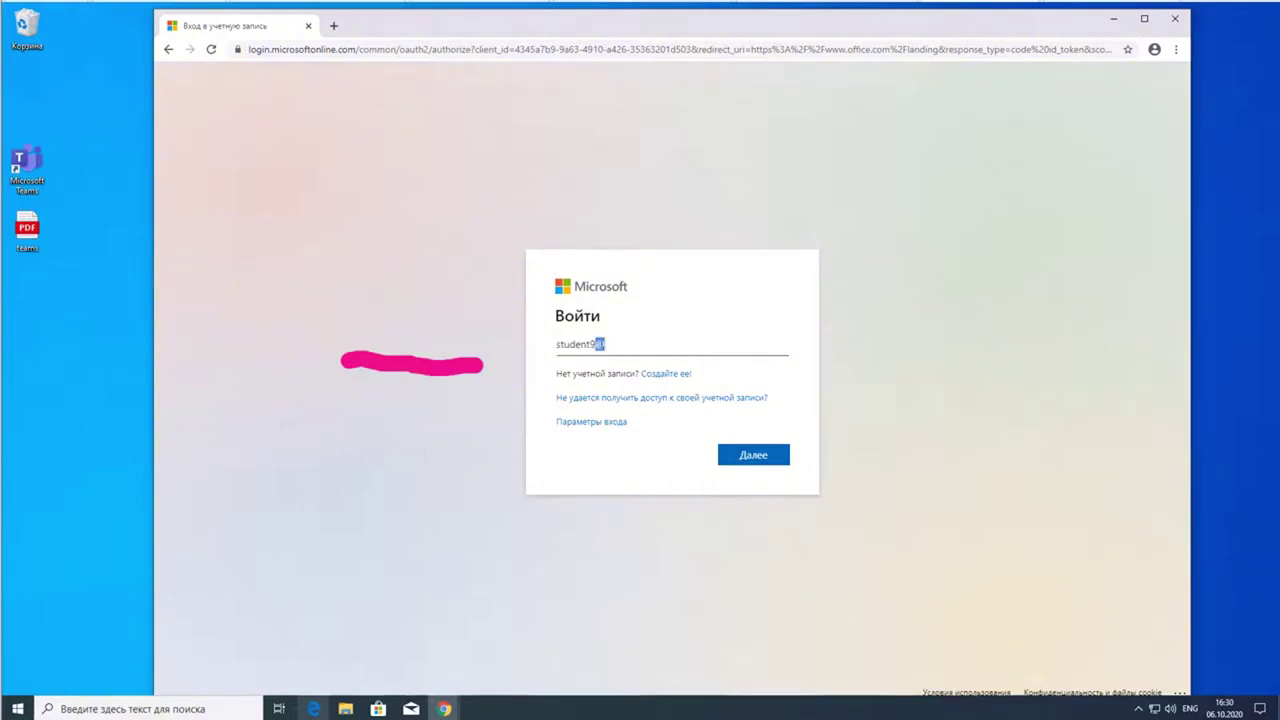
click(610, 345)
text(mpcons.ru)
mouse_move(536, 356)
mouse_down()
mouse_move(734, 363)
mouse_move(509, 361)
mouse_up()
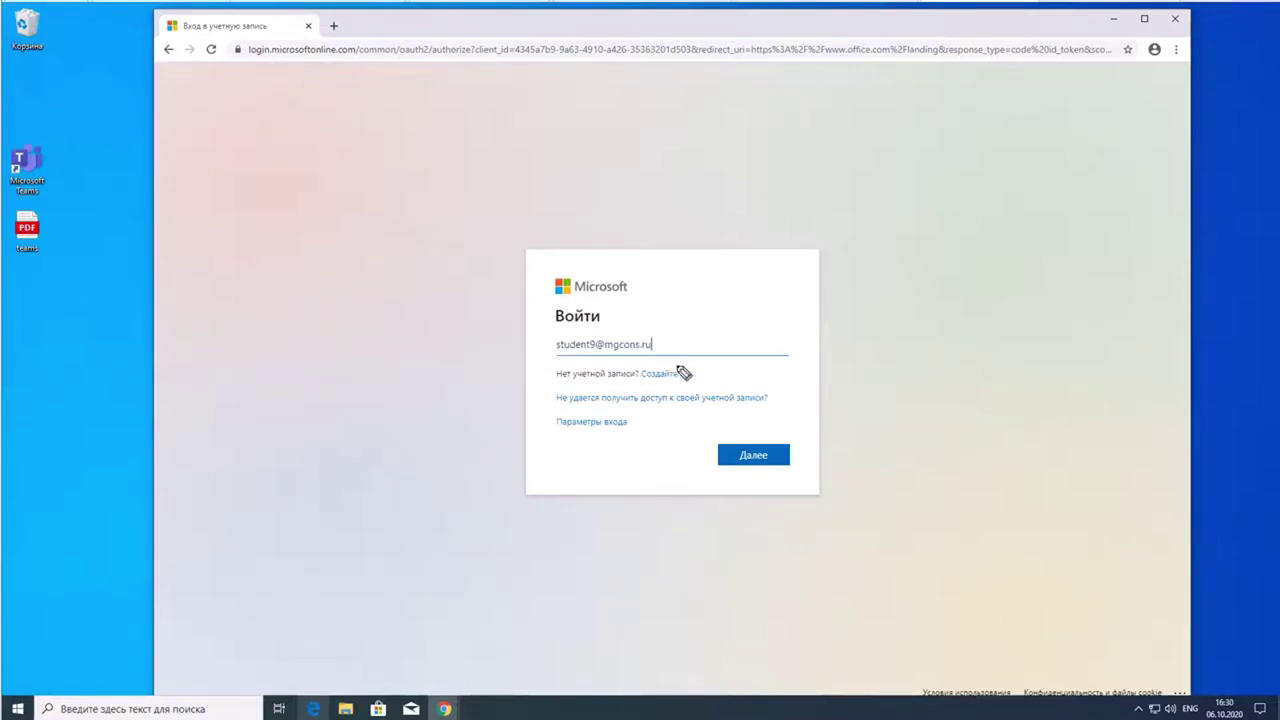
mouse_move(563, 362)
mouse_down()
mouse_move(669, 366)
mouse_move(687, 360)
mouse_move(686, 326)
mouse_move(568, 332)
mouse_move(538, 348)
mouse_move(552, 362)
mouse_up()
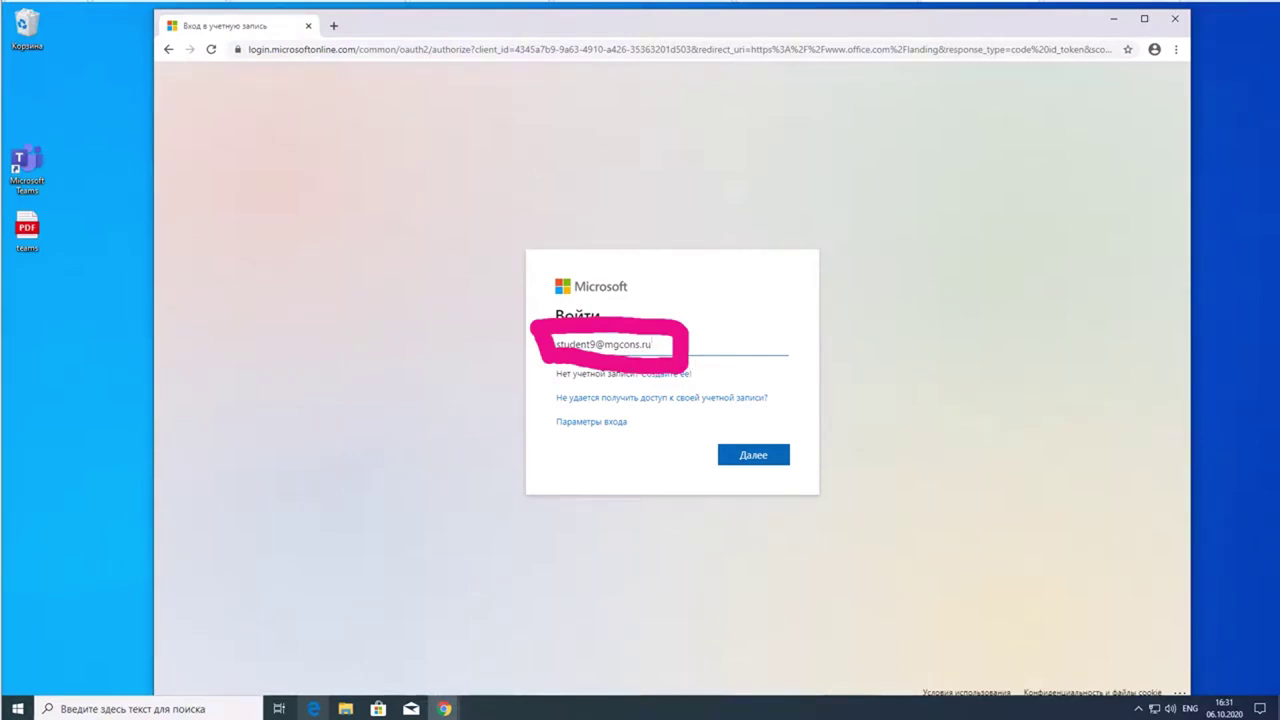
key(Escape)
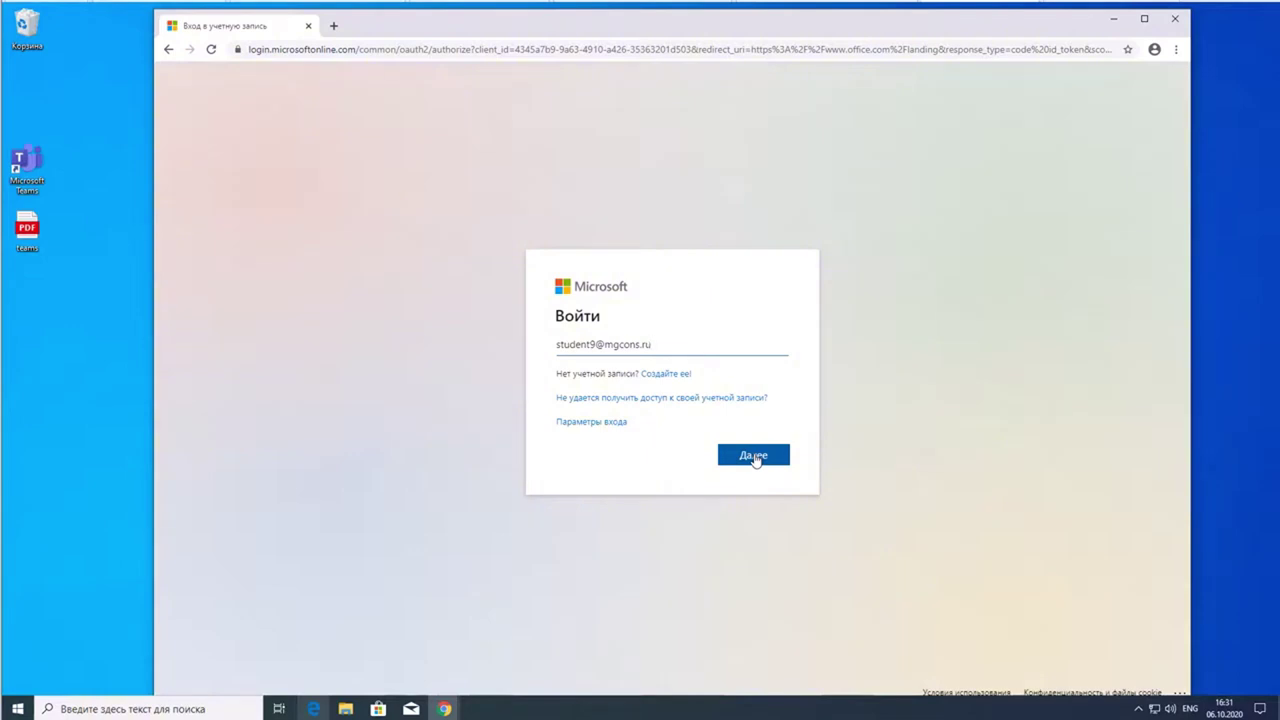
- Proceed with Далее, paste the account password and sign in, tick Больше не показывать, and choose Да
click(754, 456)
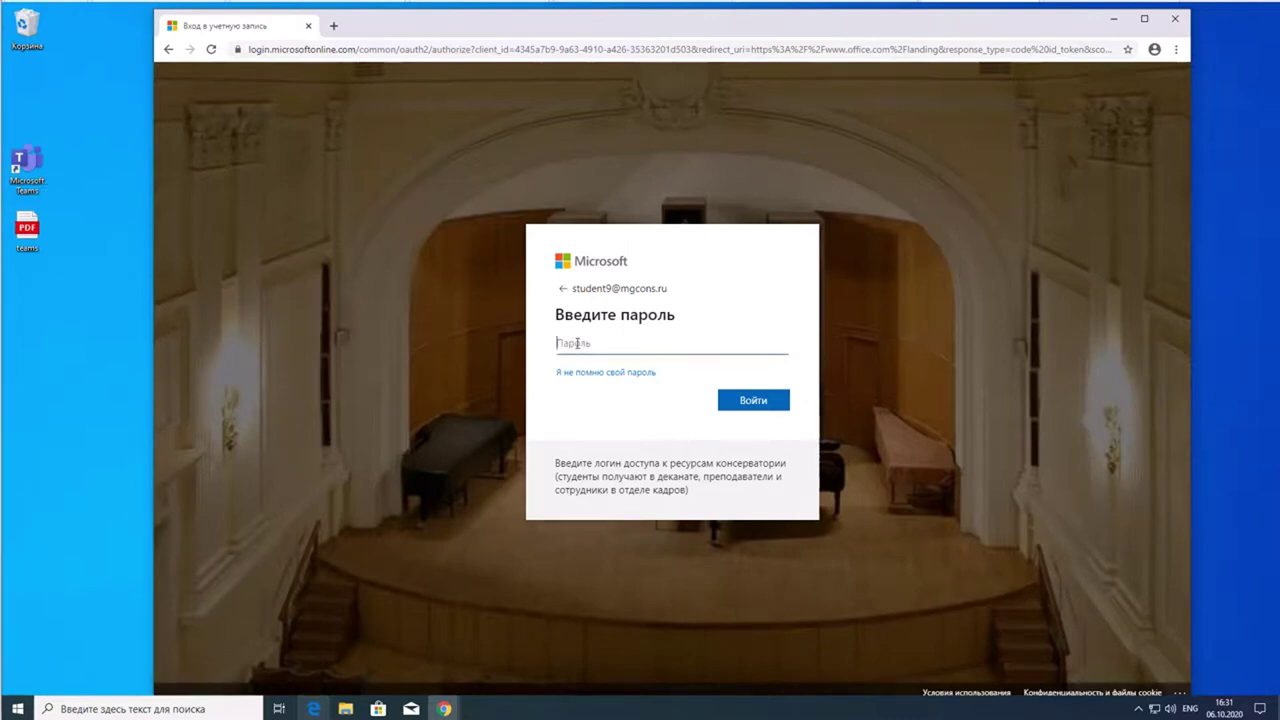
key(ctrl+v)
click(766, 400)
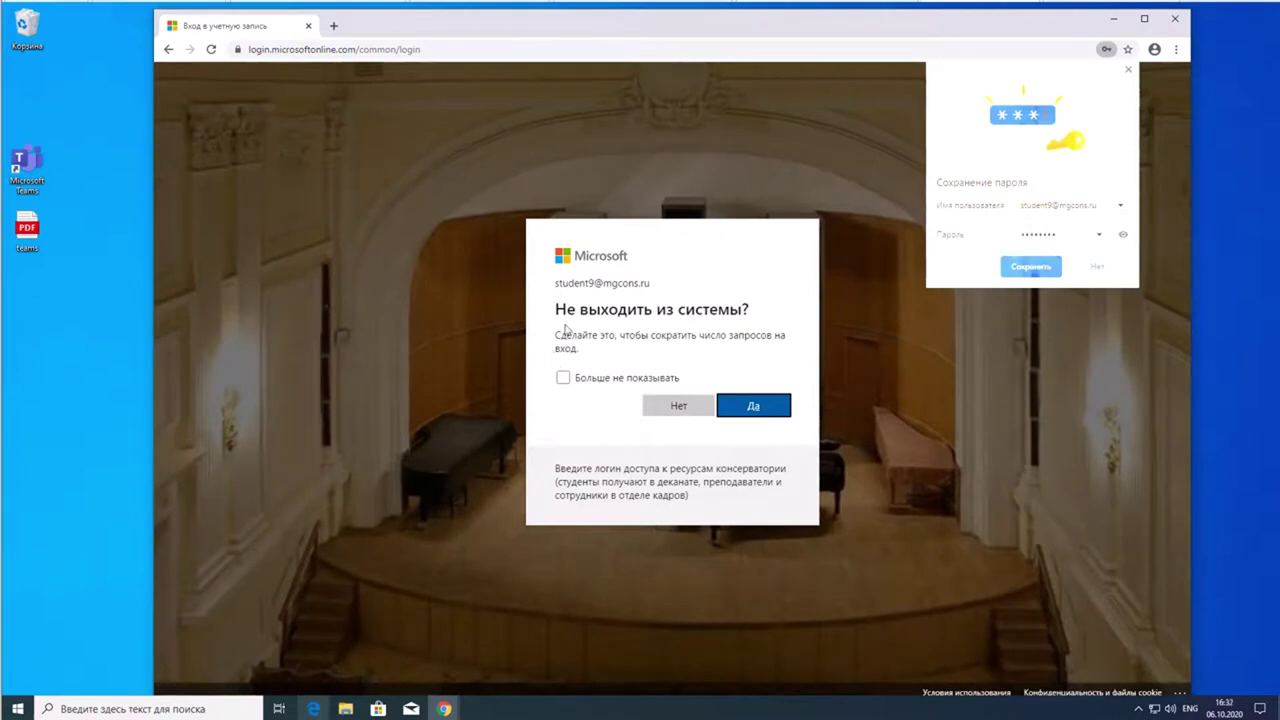
click(563, 379)
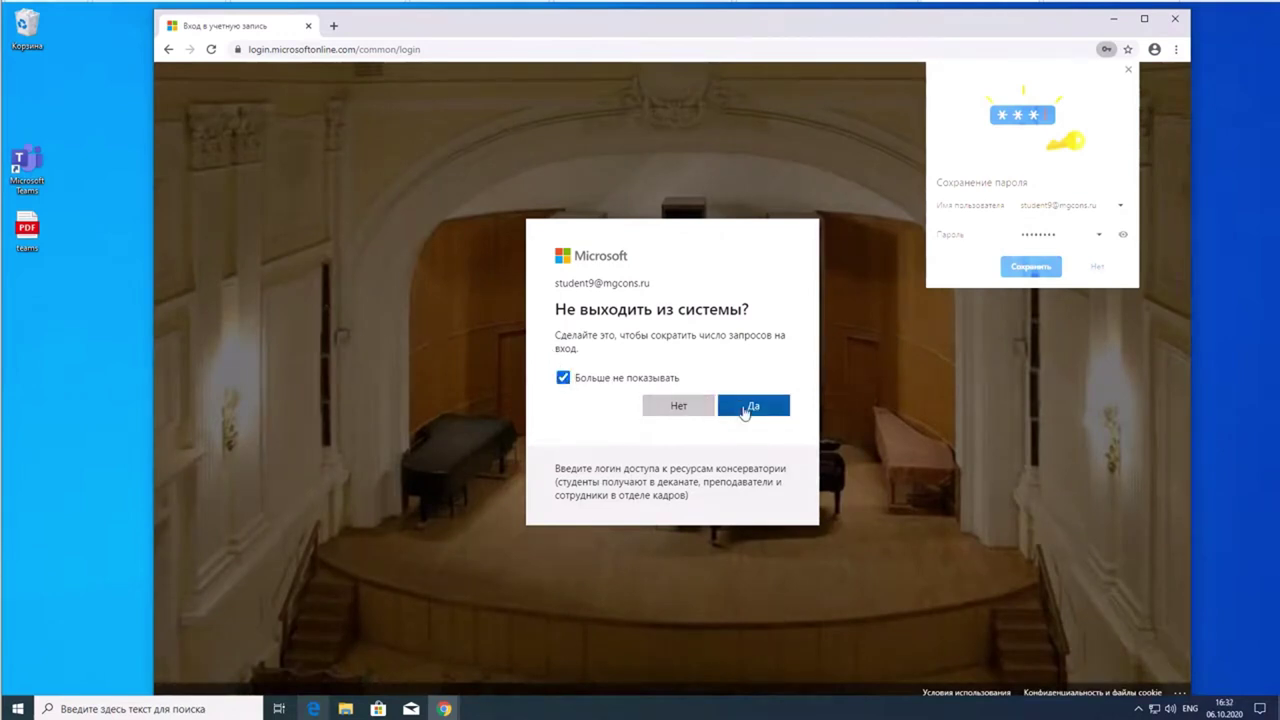
click(752, 406)
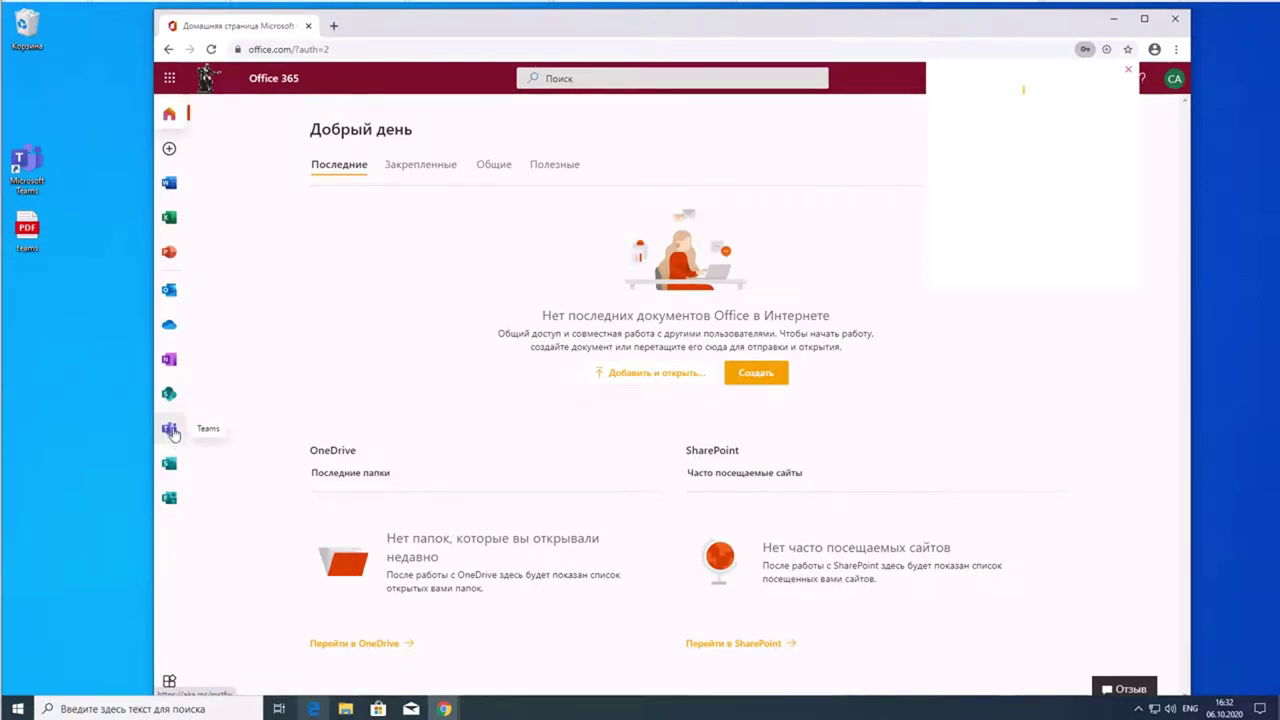
- Open Microsoft Teams in a new tab from the Office 365 app rail
click(170, 430)
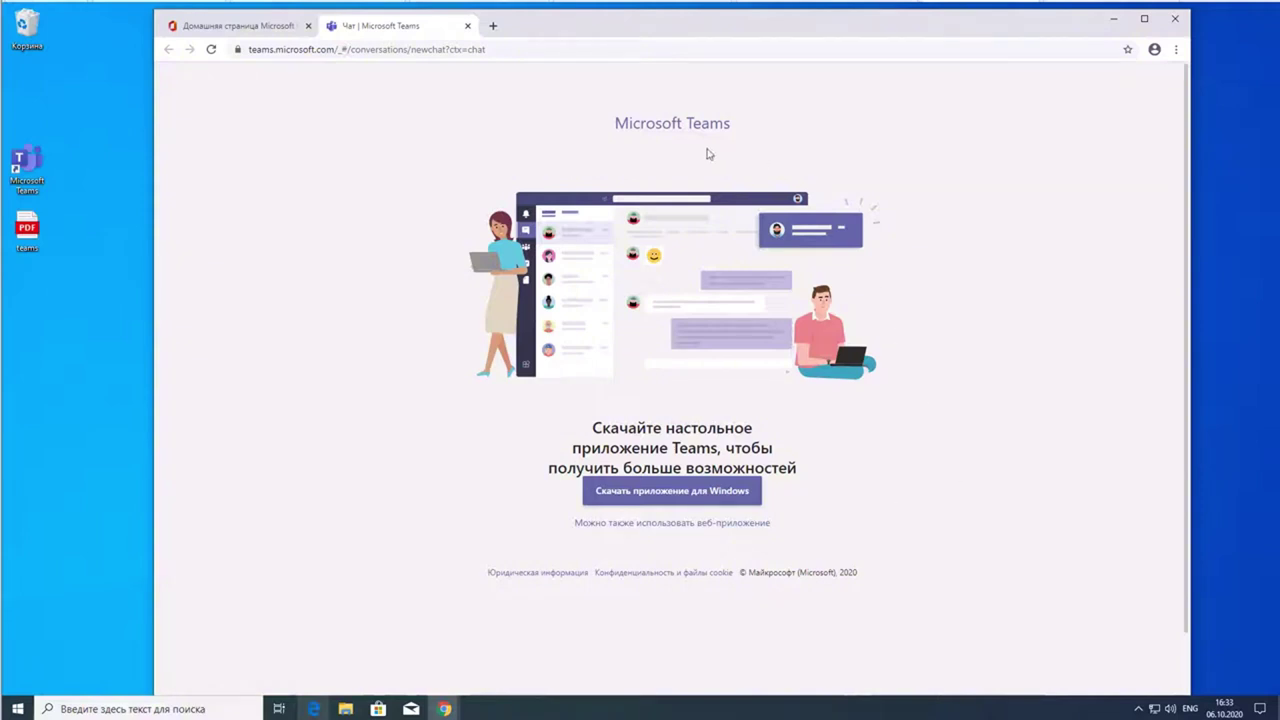
- Move and resize the Chrome window showing the Teams desktop-app download page
drag(630, 22, 601, 19)
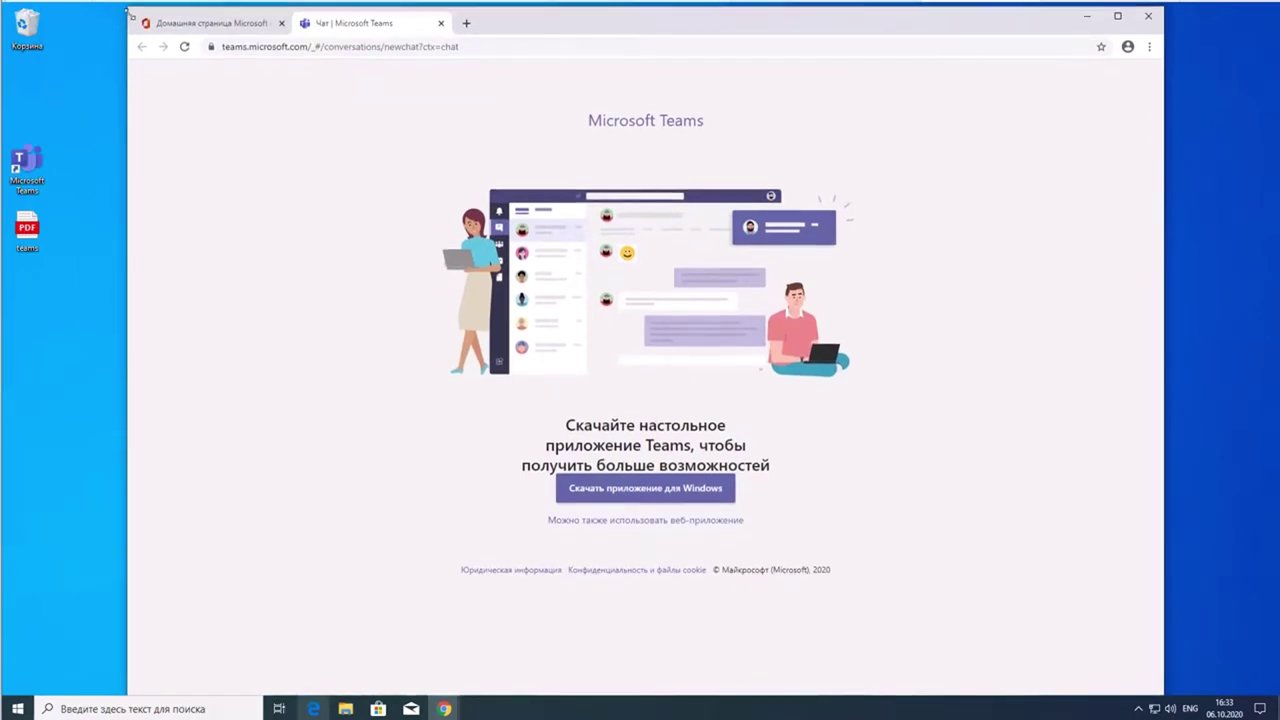
drag(130, 7, 150, 44)
drag(649, 69, 637, 31)
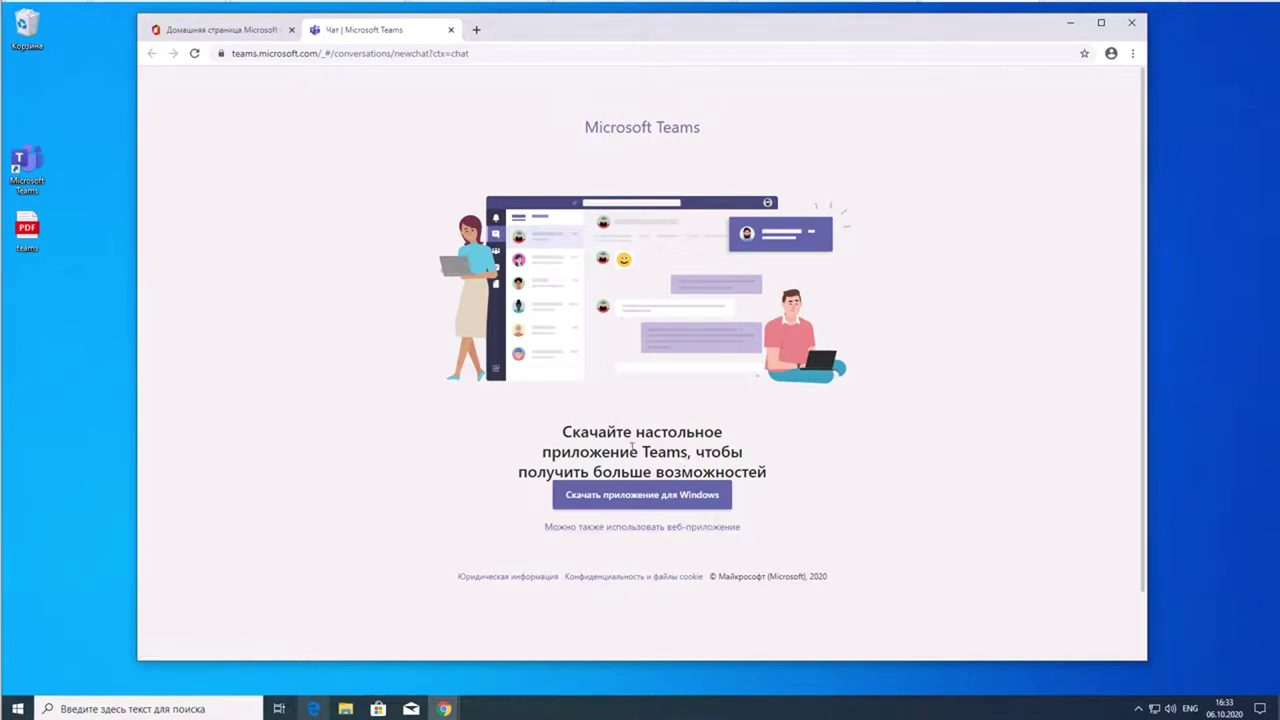
drag(594, 451, 710, 452)
- Download the Teams Windows desktop app, then launch Chrome and Internet Explorer from the taskbar
click(674, 496)
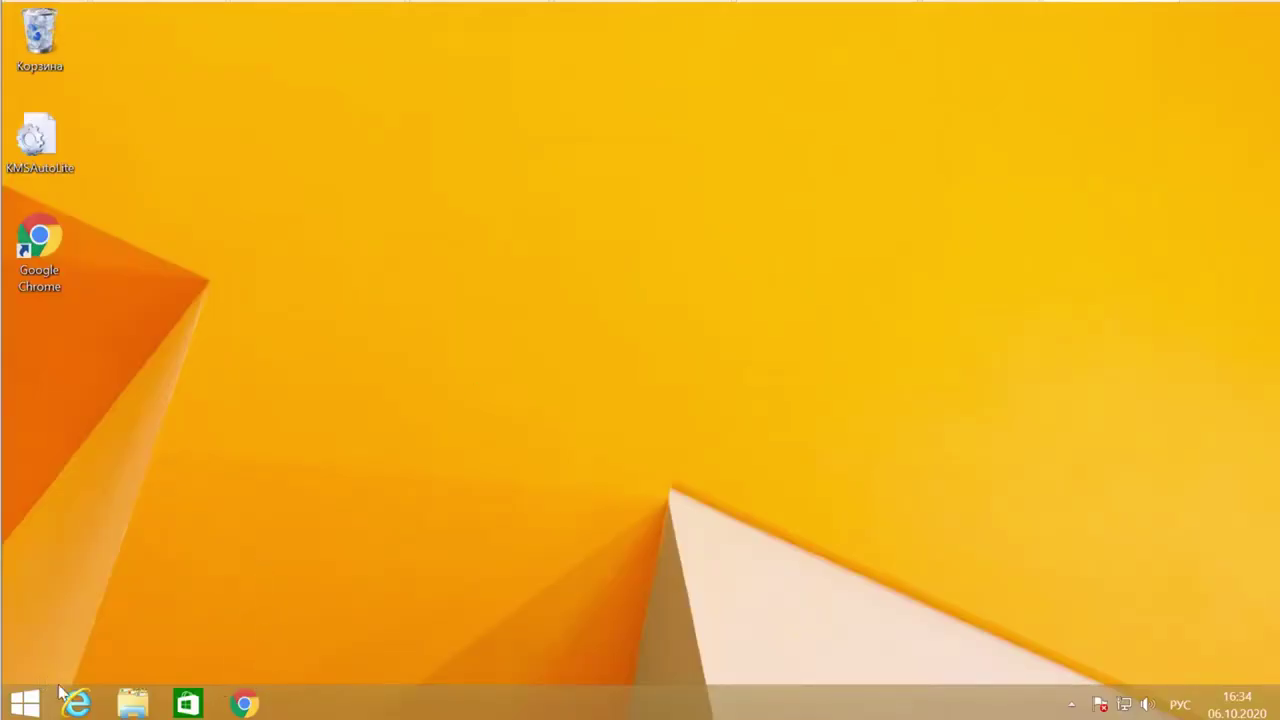
click(256, 703)
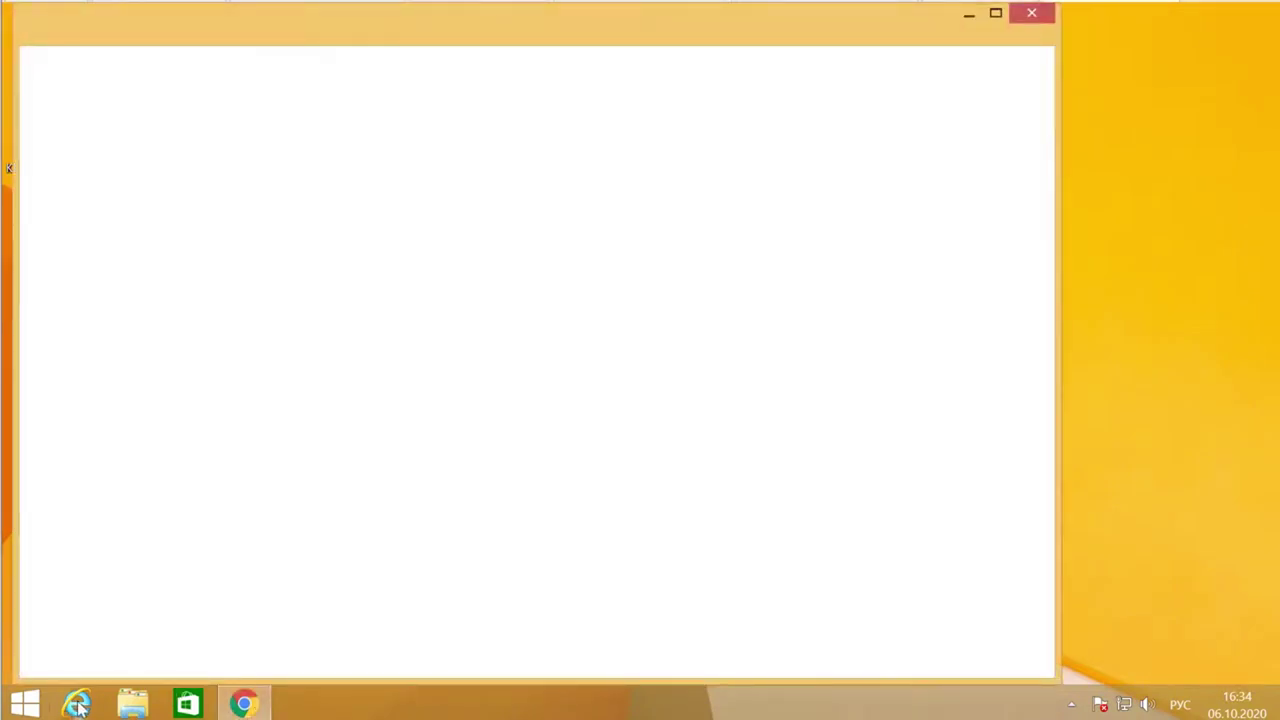
click(77, 704)
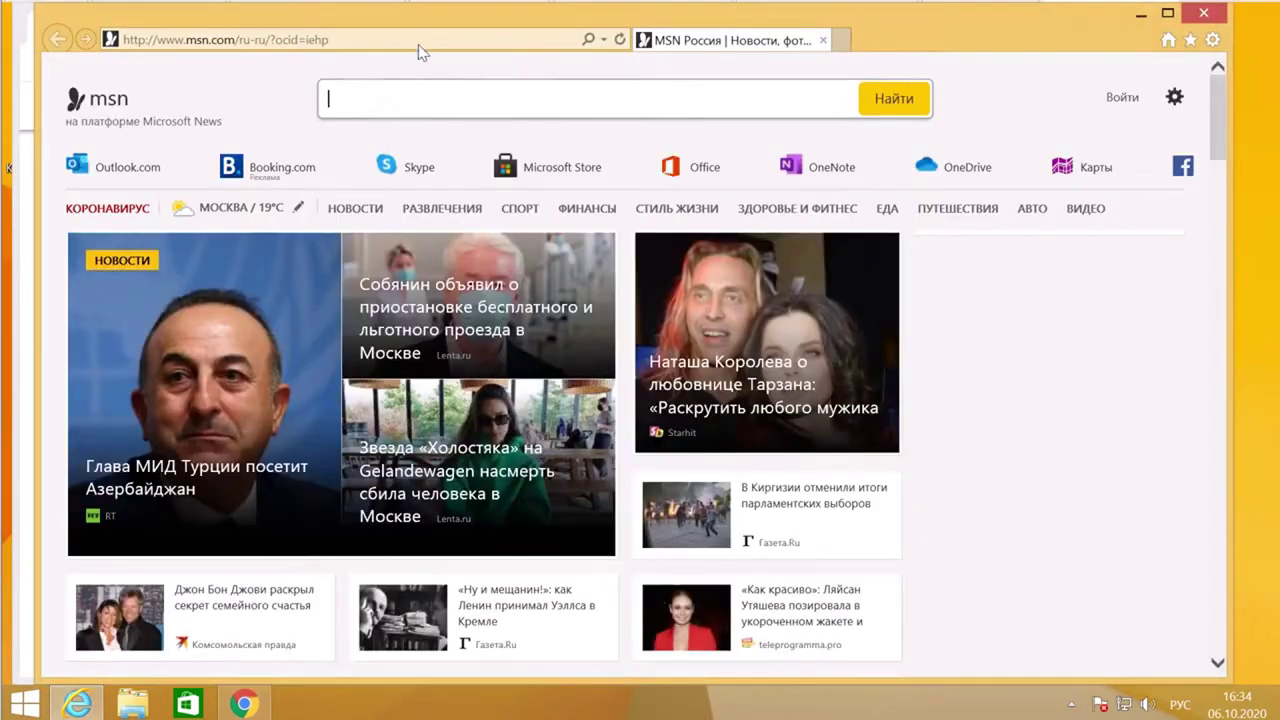
- Load office.com in Internet Explorer, replacing the Cyrillic mistype with English input
click(415, 38)
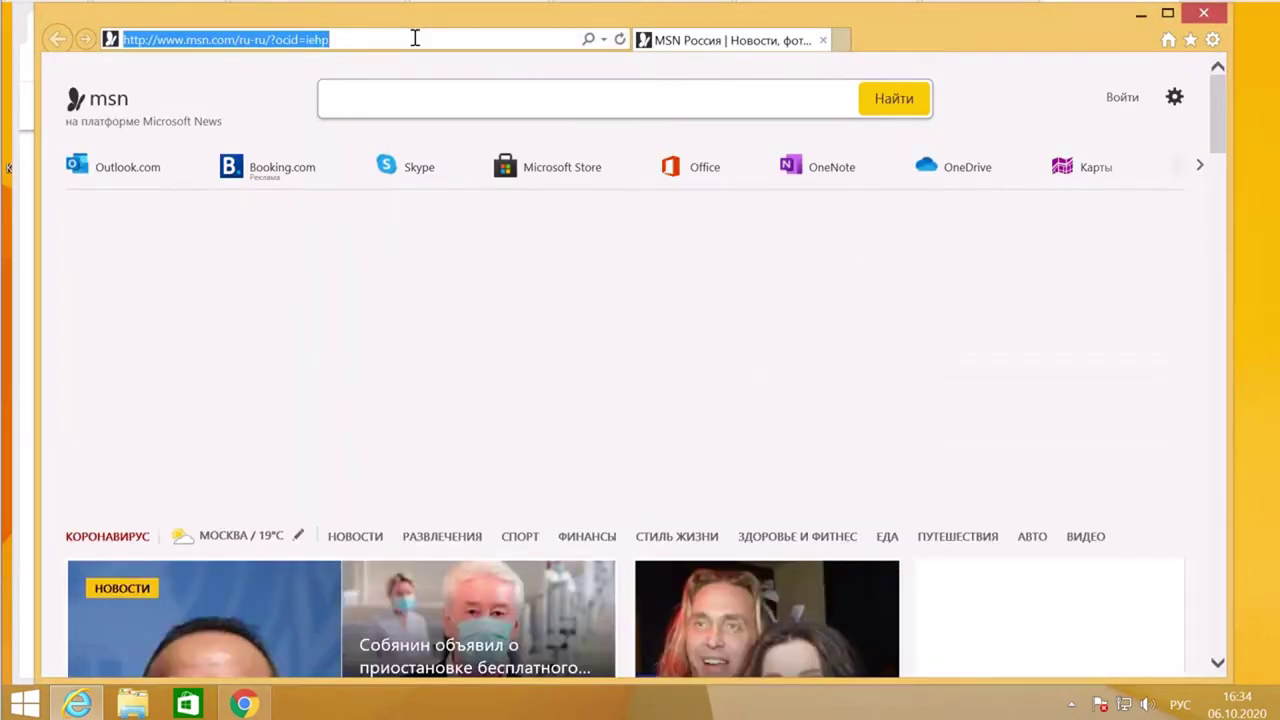
text(щаа)
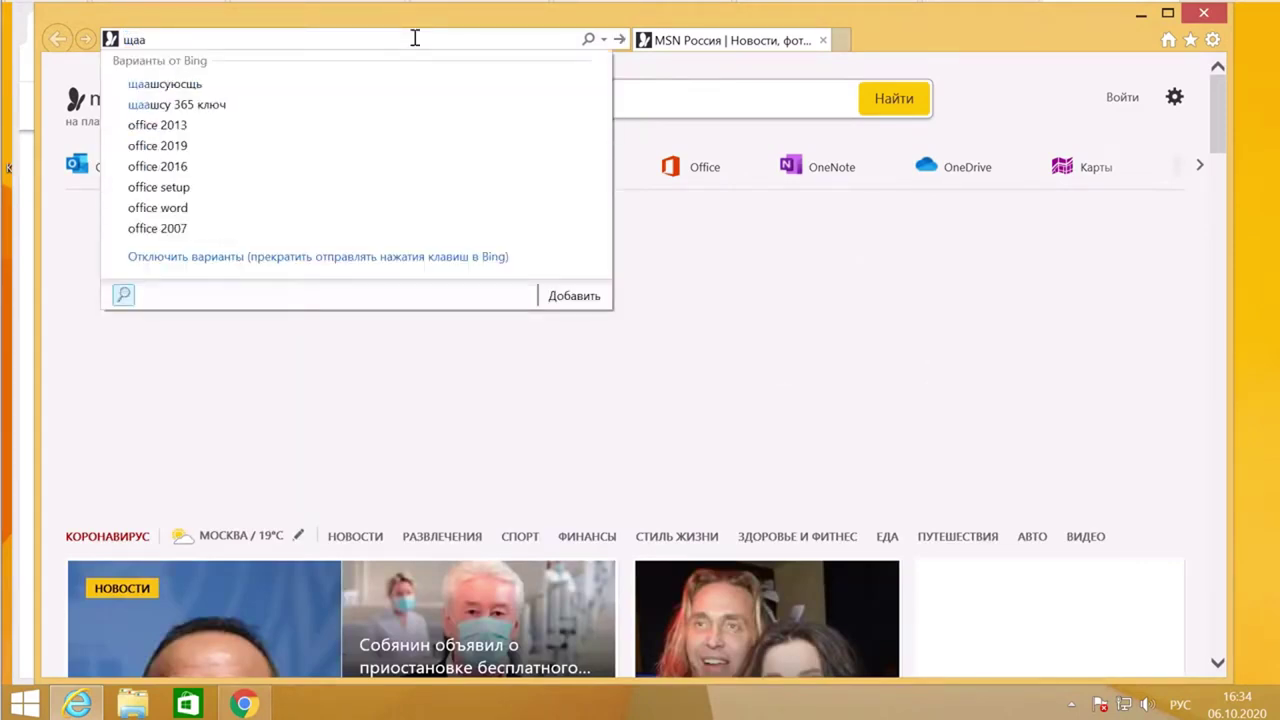
key(BackSpace)
key(BackSpace)
key(BackSpace)
key(alt+shift)
text(o)
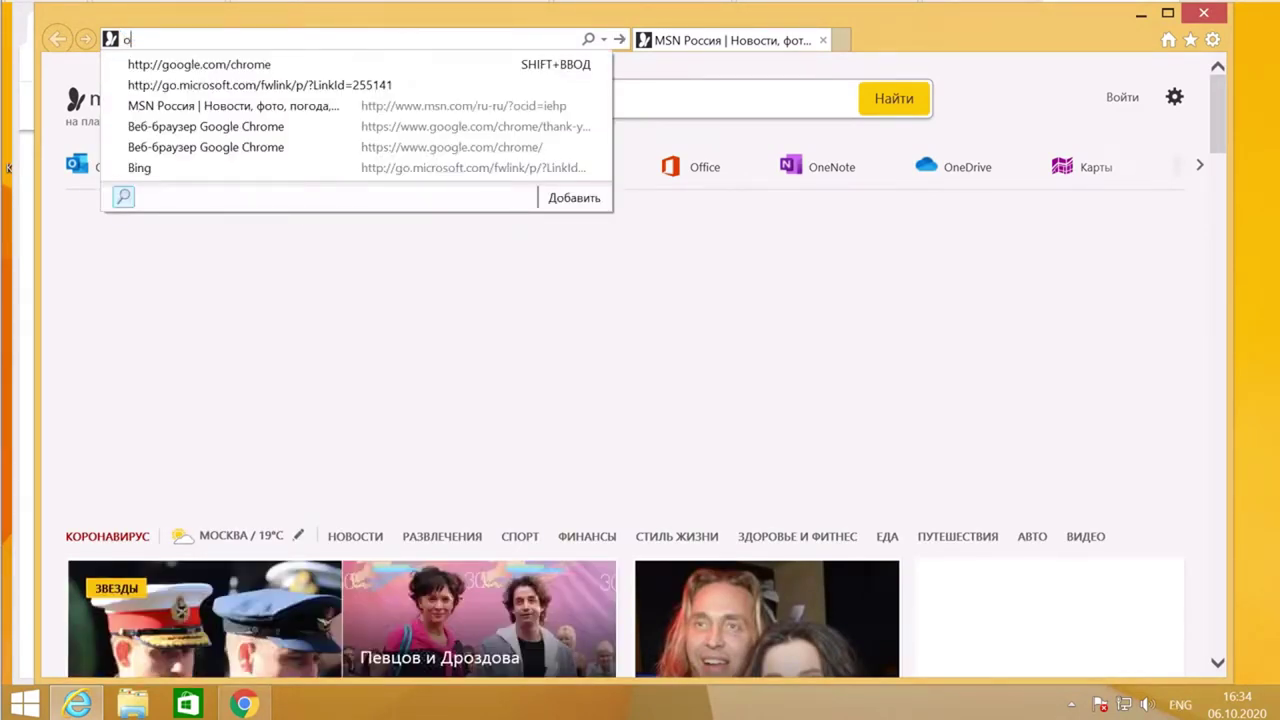
text(ffice.com)
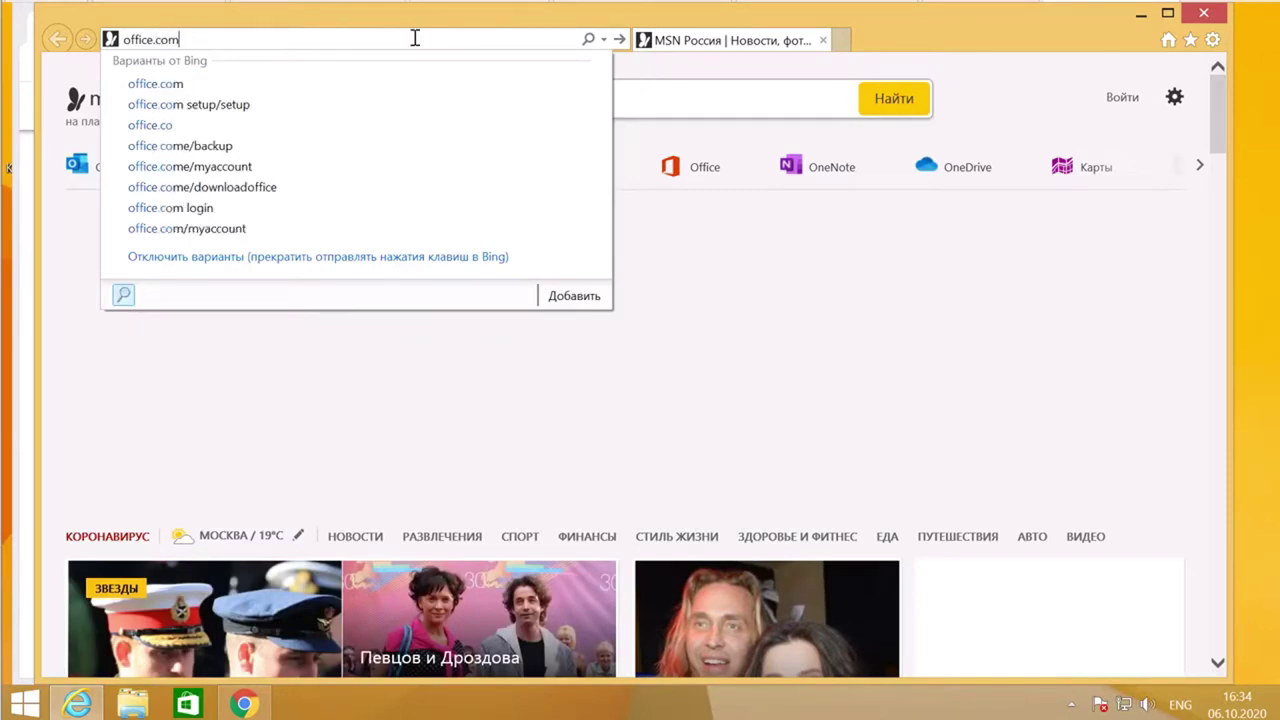
key(Return)
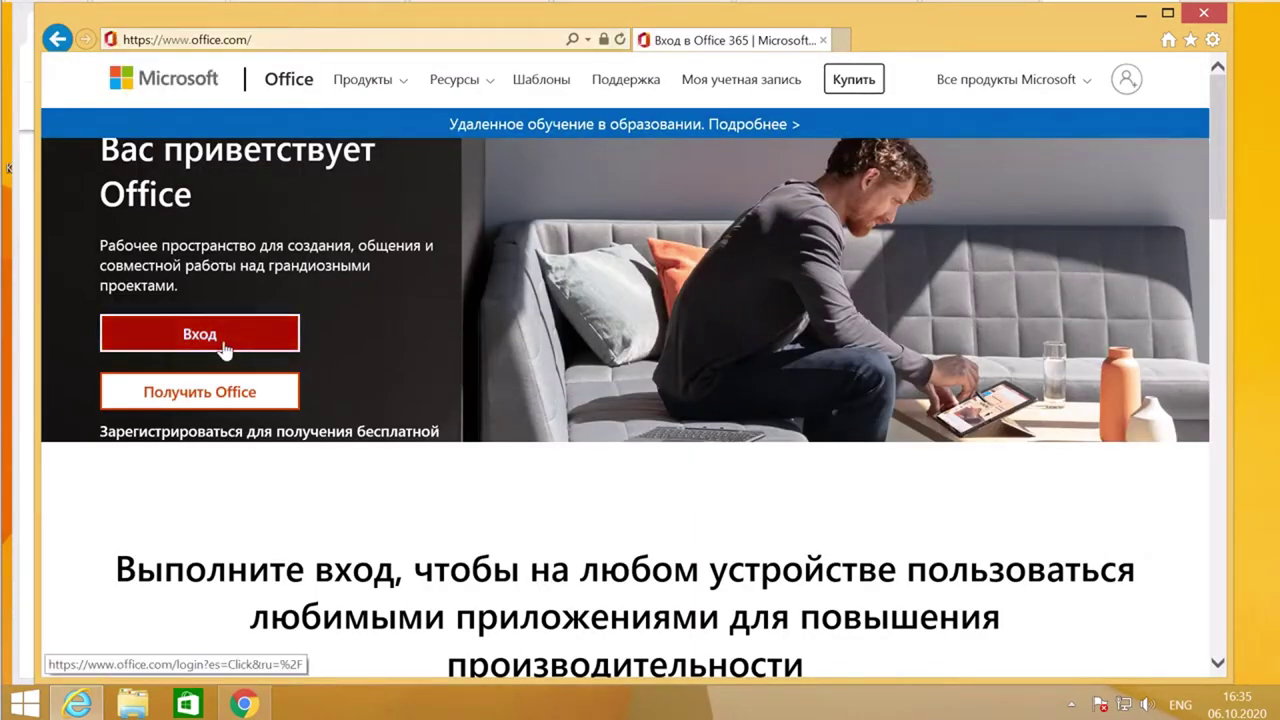
- Start the Office sign-in and submit the student account's e-mail address
click(218, 343)
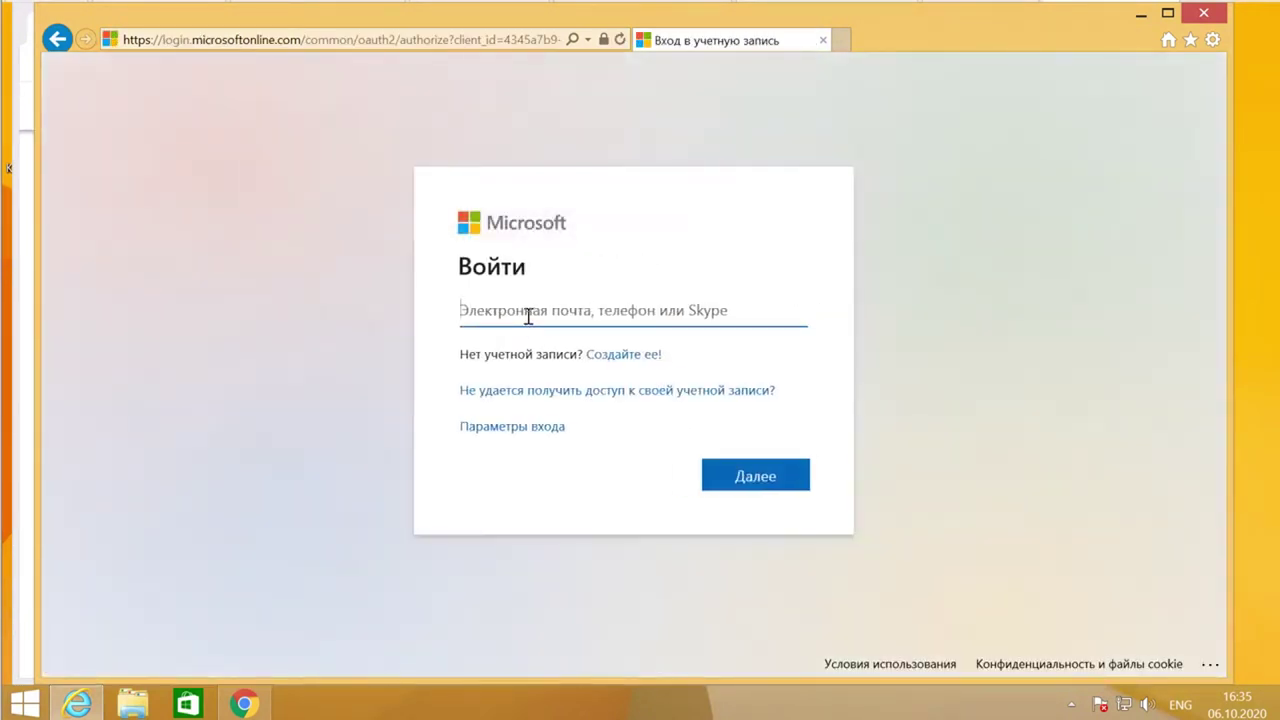
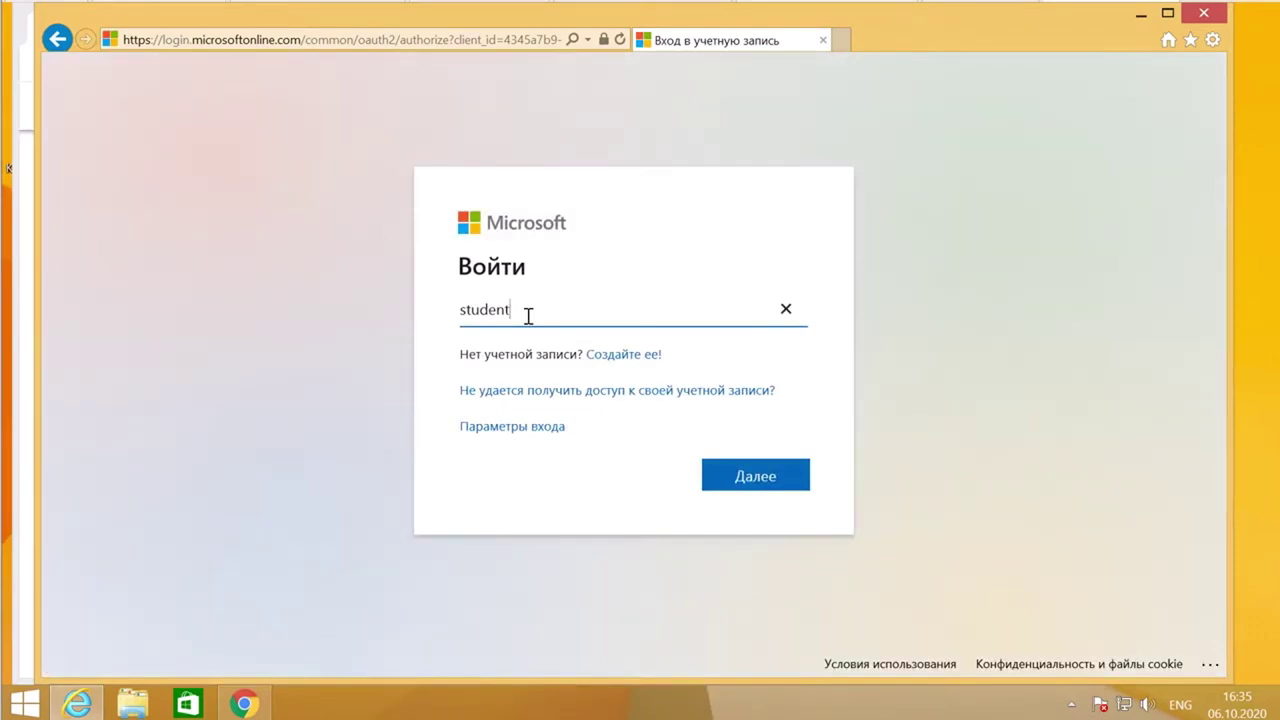
drag(603, 310, 532, 310)
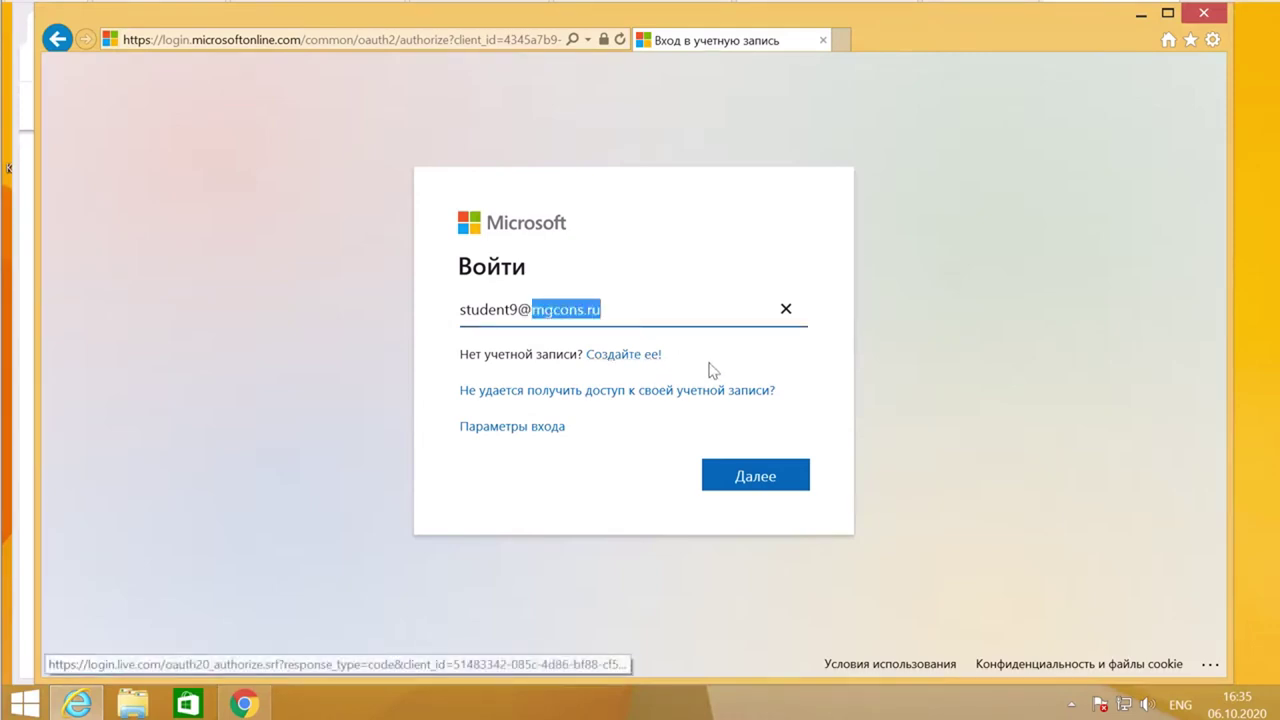
click(764, 484)
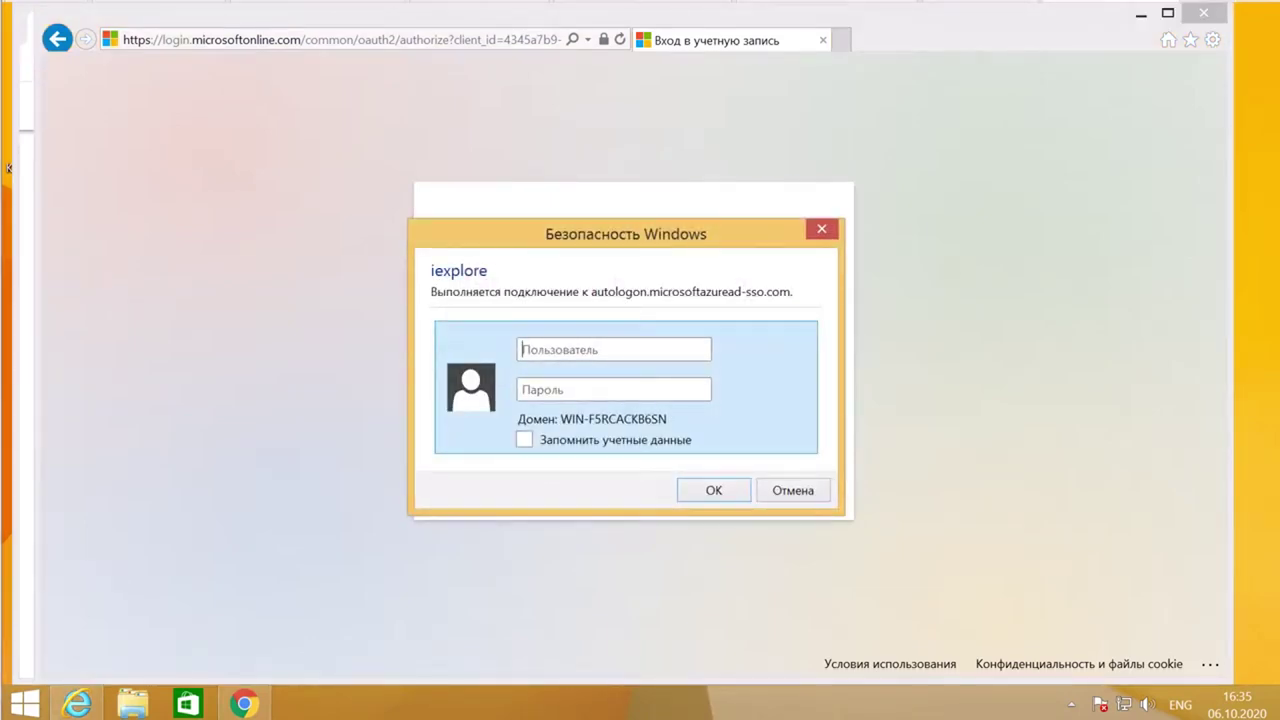
- Dismiss the Windows Security prompt, enter the account password, and choose to stay signed in
click(792, 492)
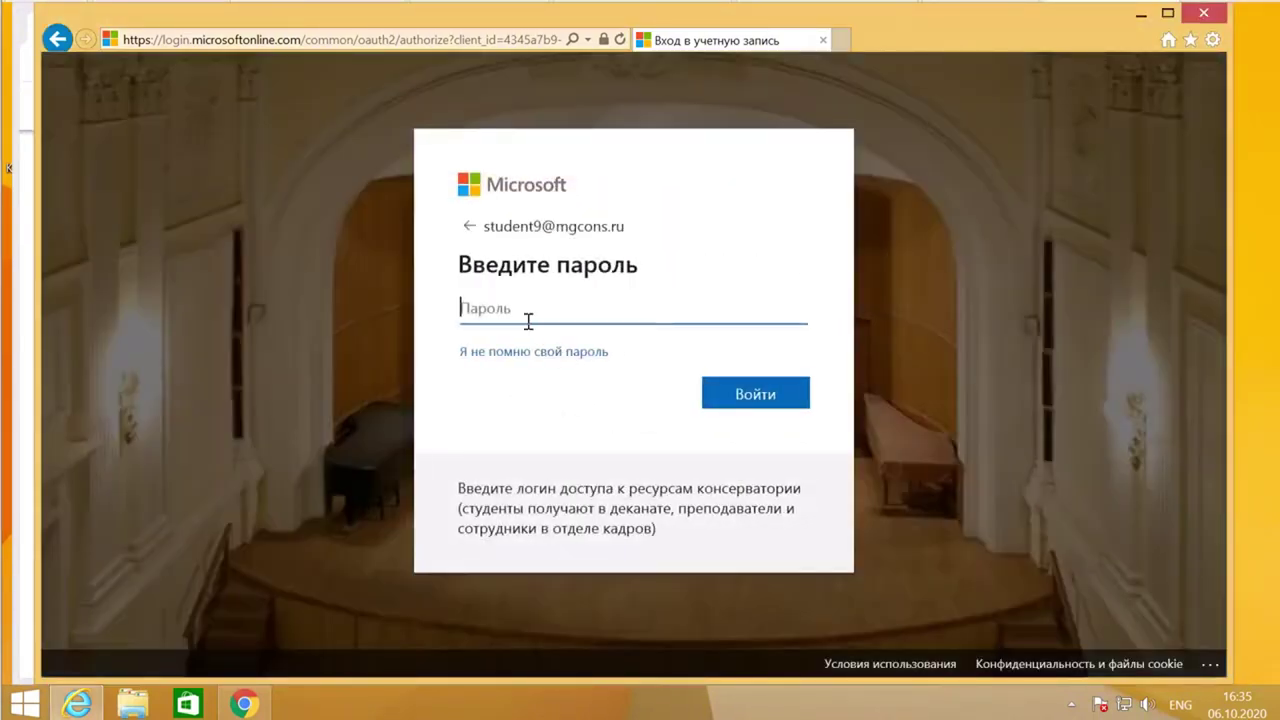
key(ctrl+v)
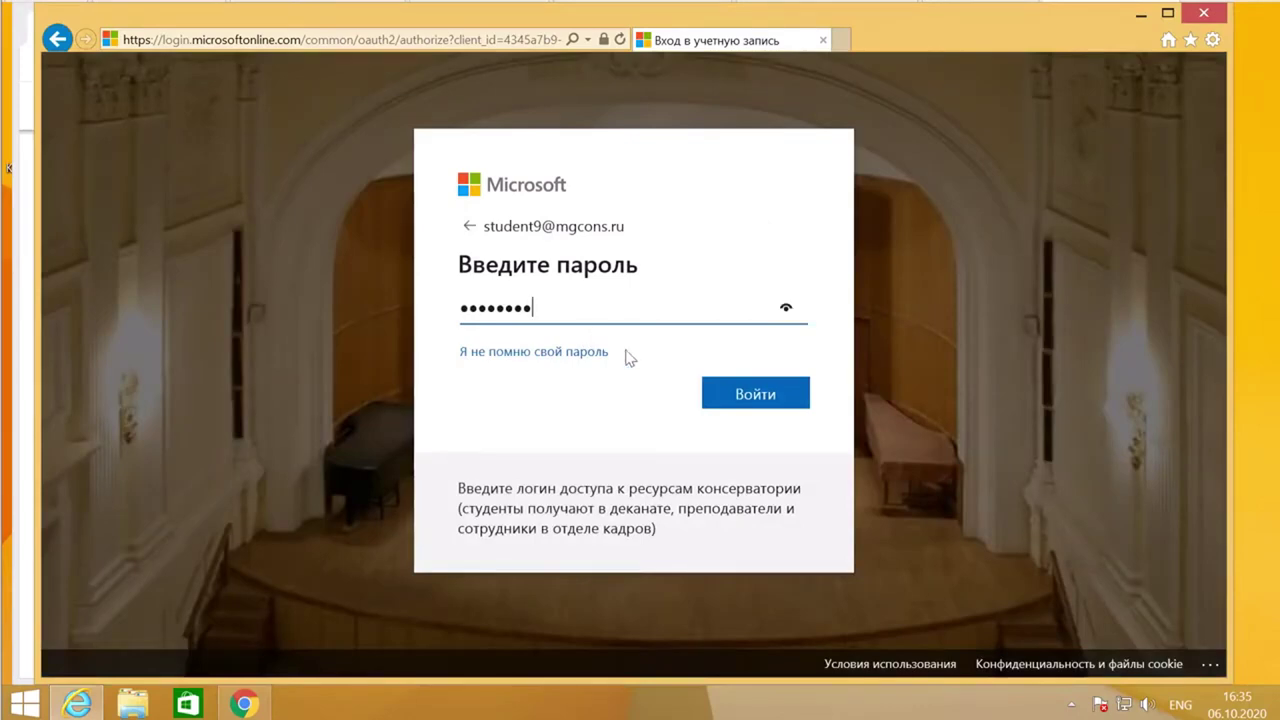
click(757, 395)
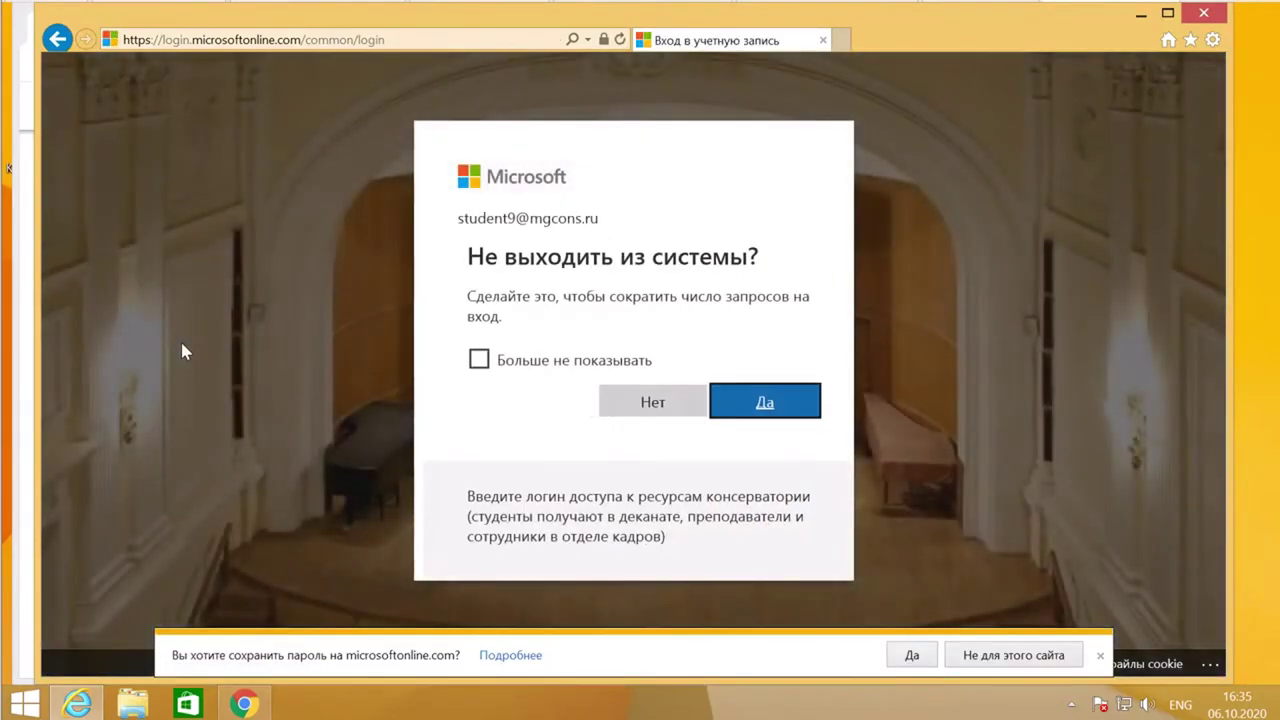
click(755, 405)
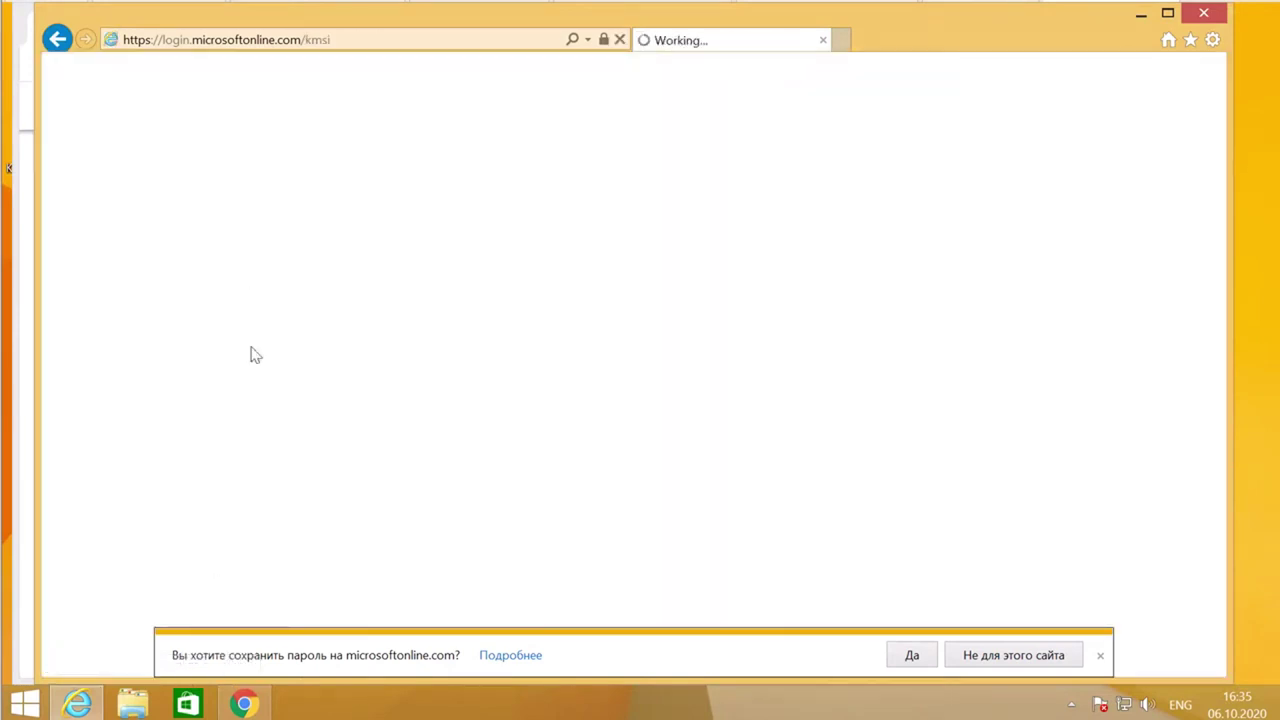
- Skip saving the password, launch Teams from the Office 365 app rail, and close Chrome
click(1099, 655)
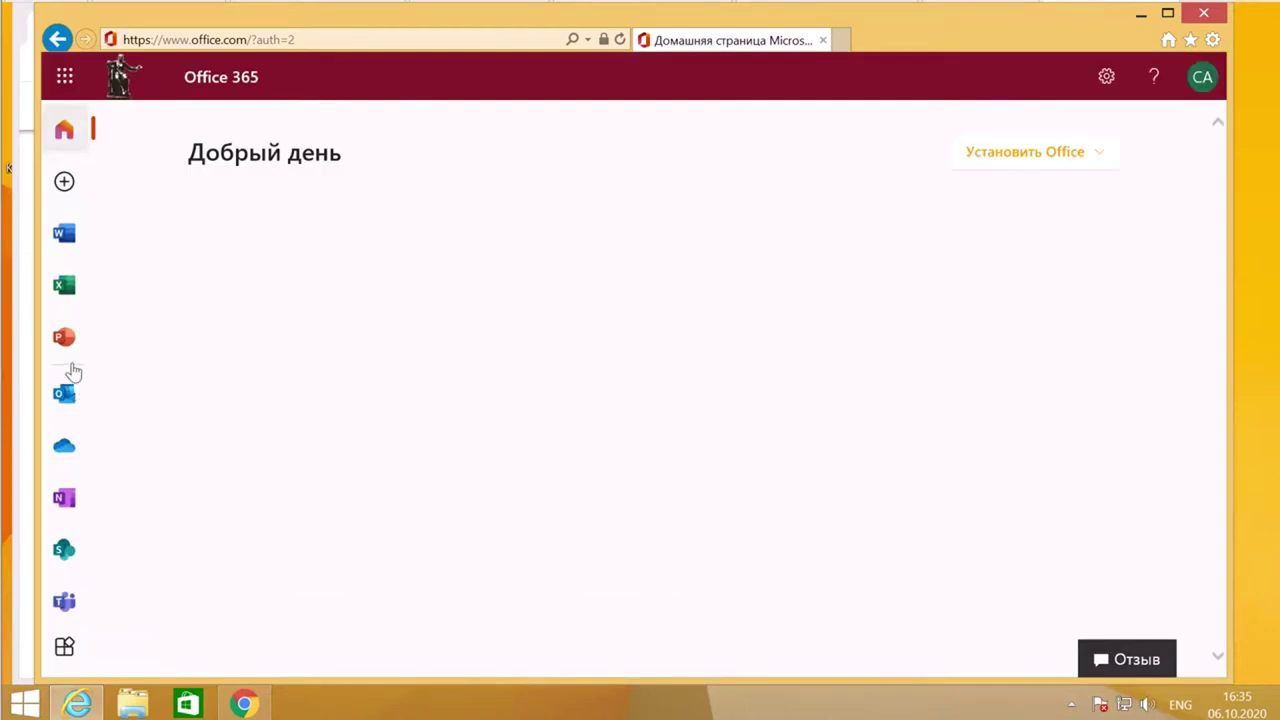
click(60, 604)
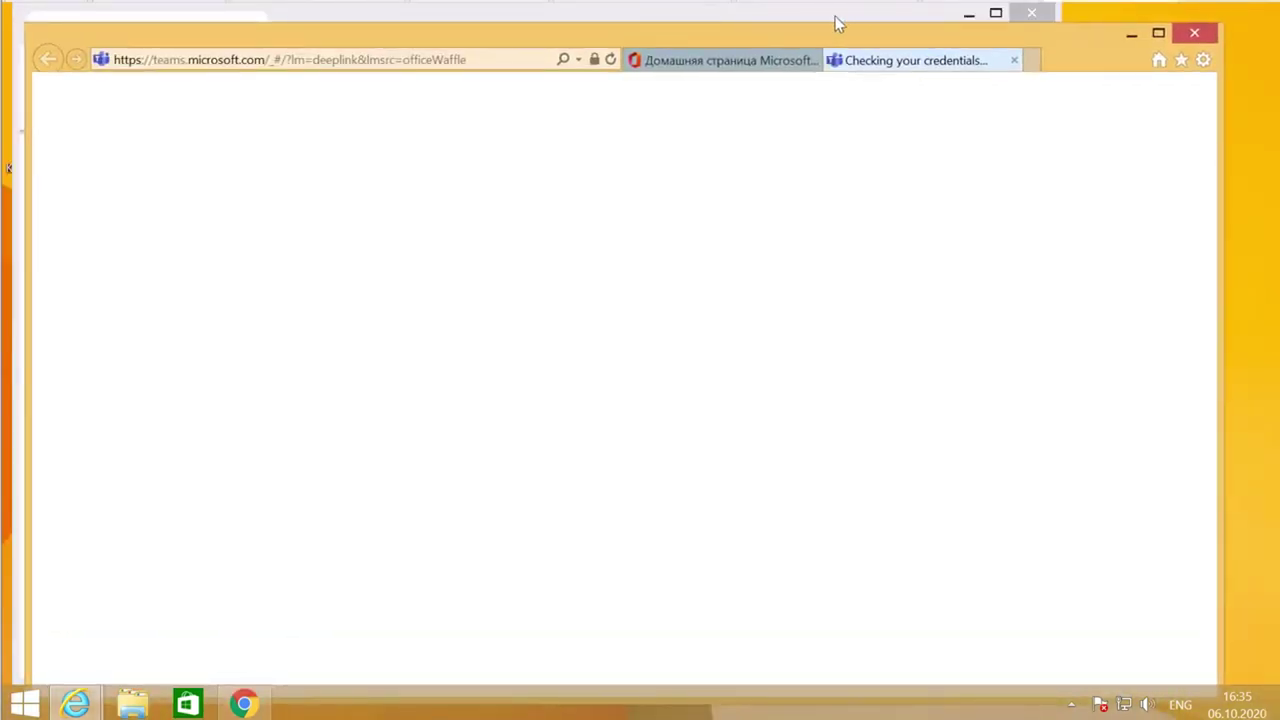
click(1031, 13)
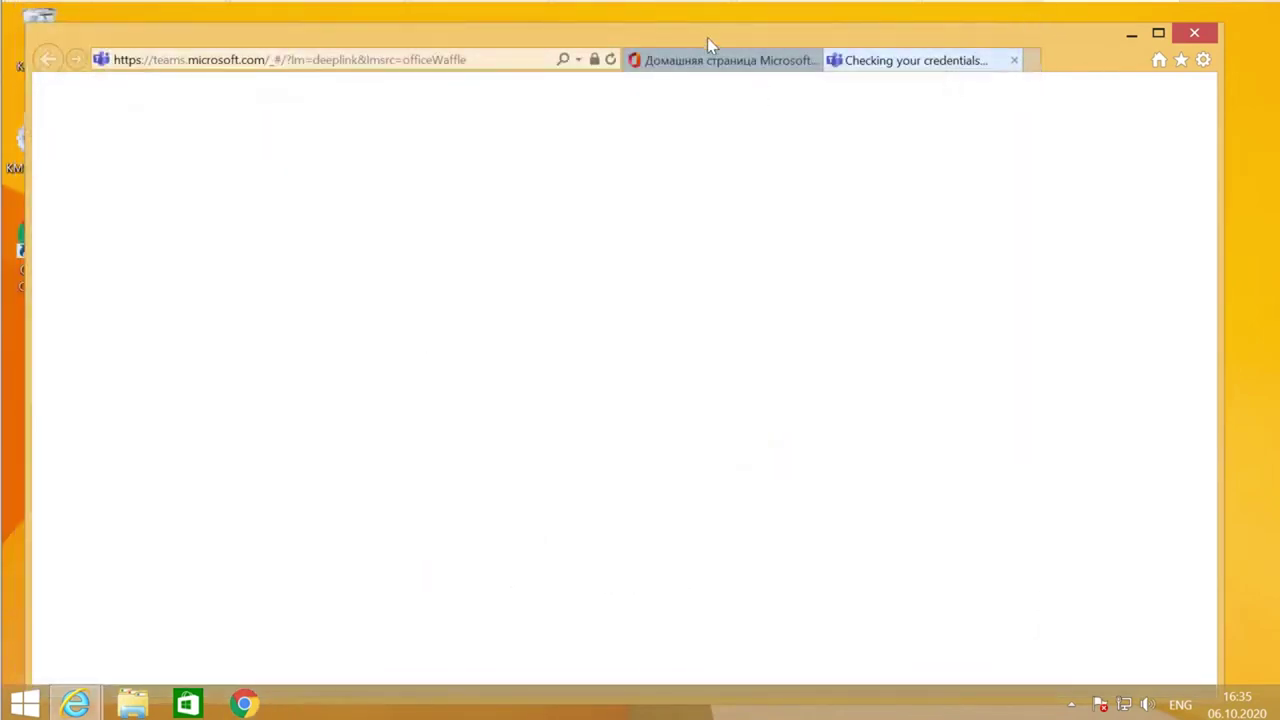
drag(1027, 37, 1046, 26)
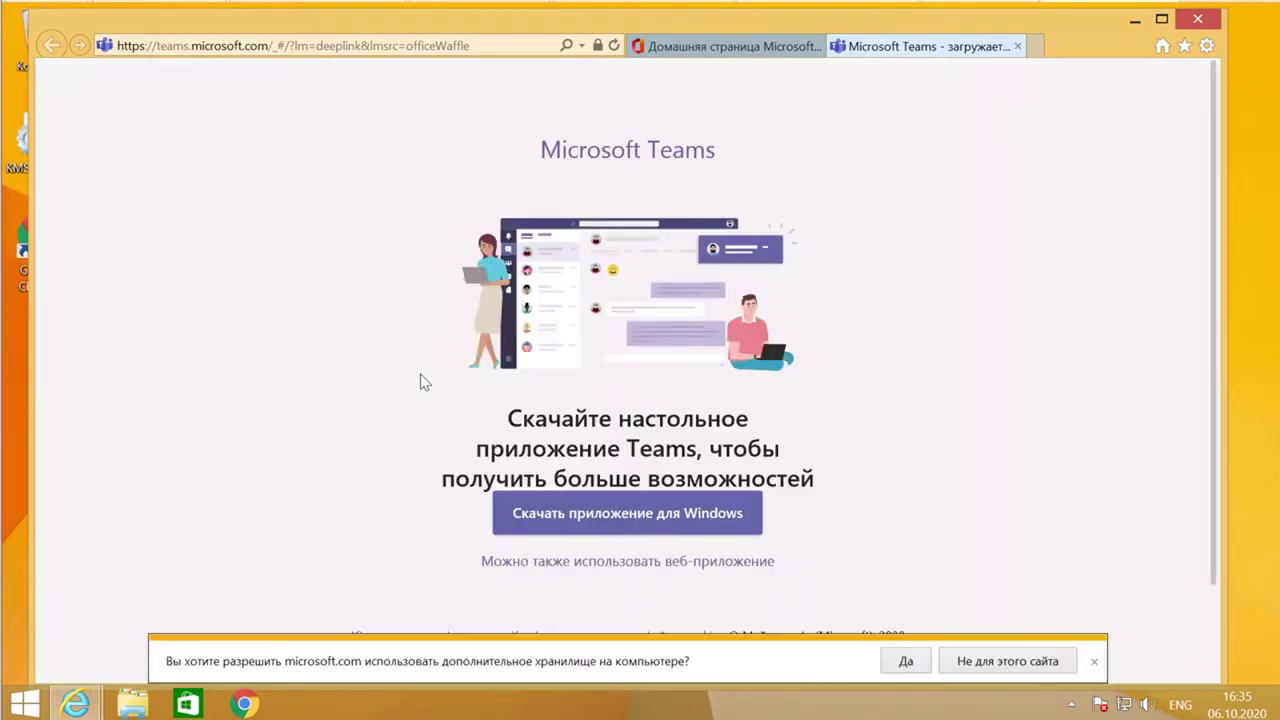
- Download the Teams Windows desktop app and save the installer to the computer
click(673, 514)
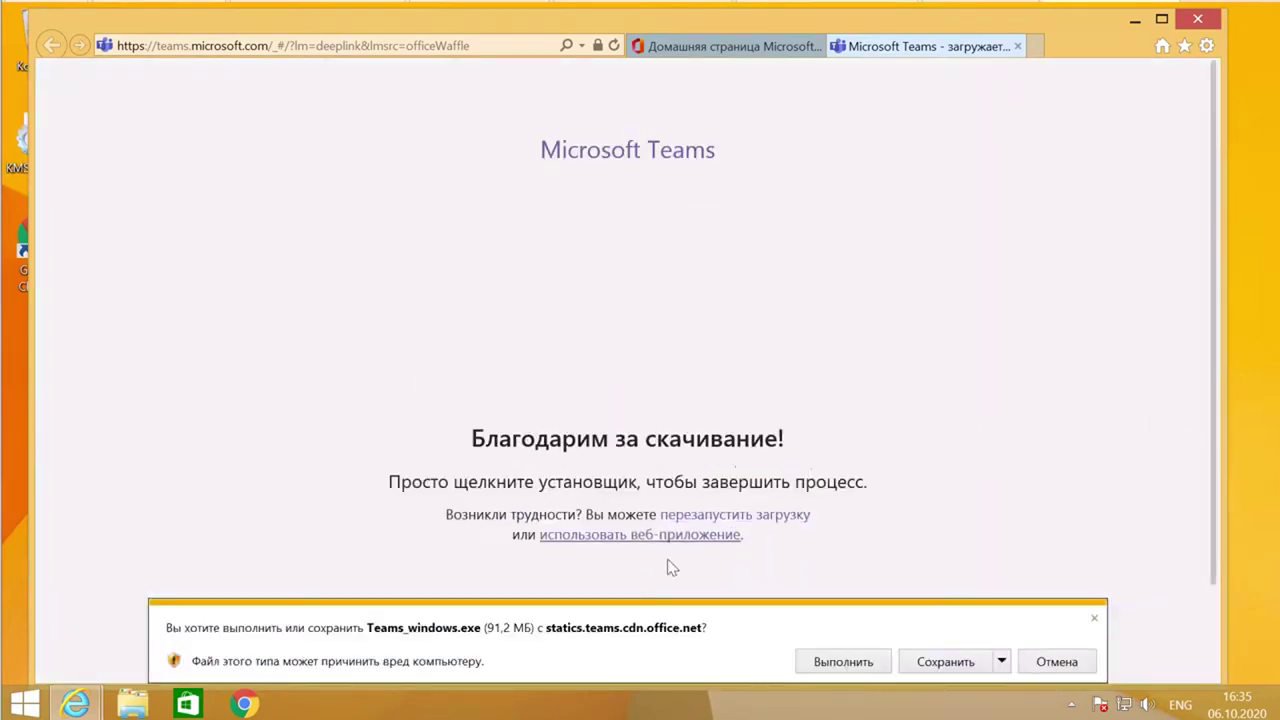
click(945, 662)
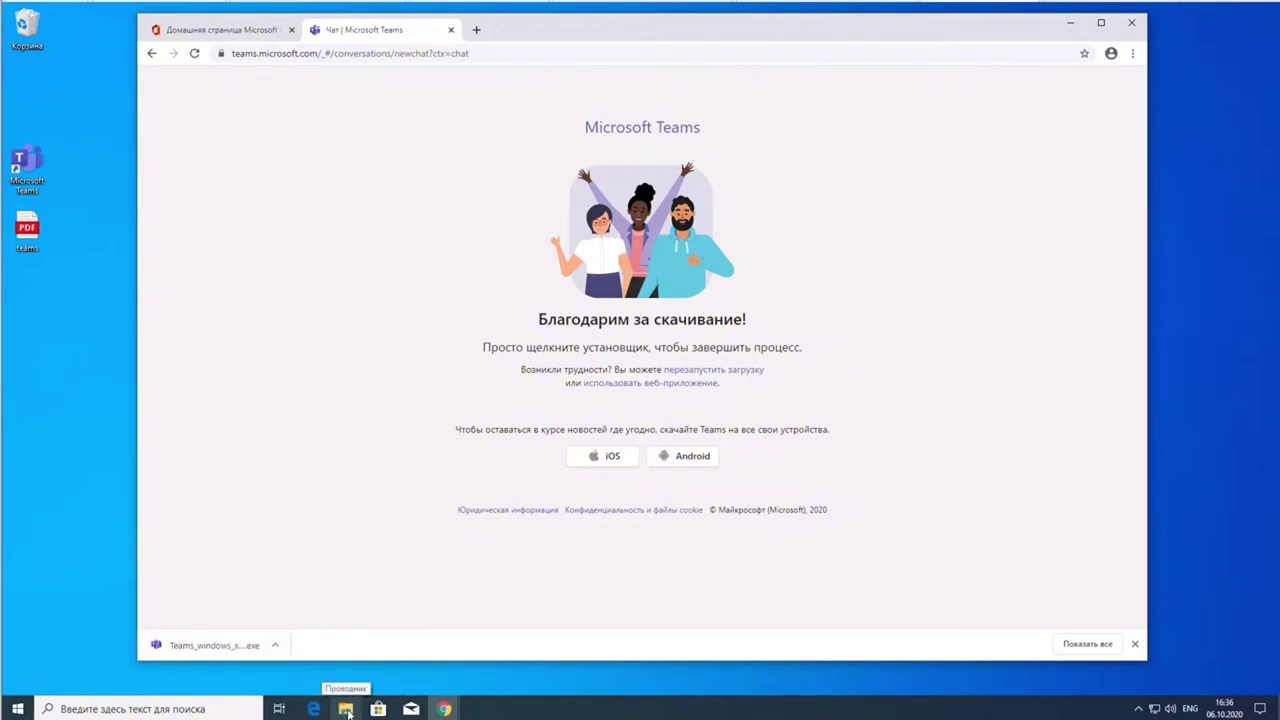
- Open the Downloads folder in File Explorer and run the Teams_windows_x64 installer
click(346, 710)
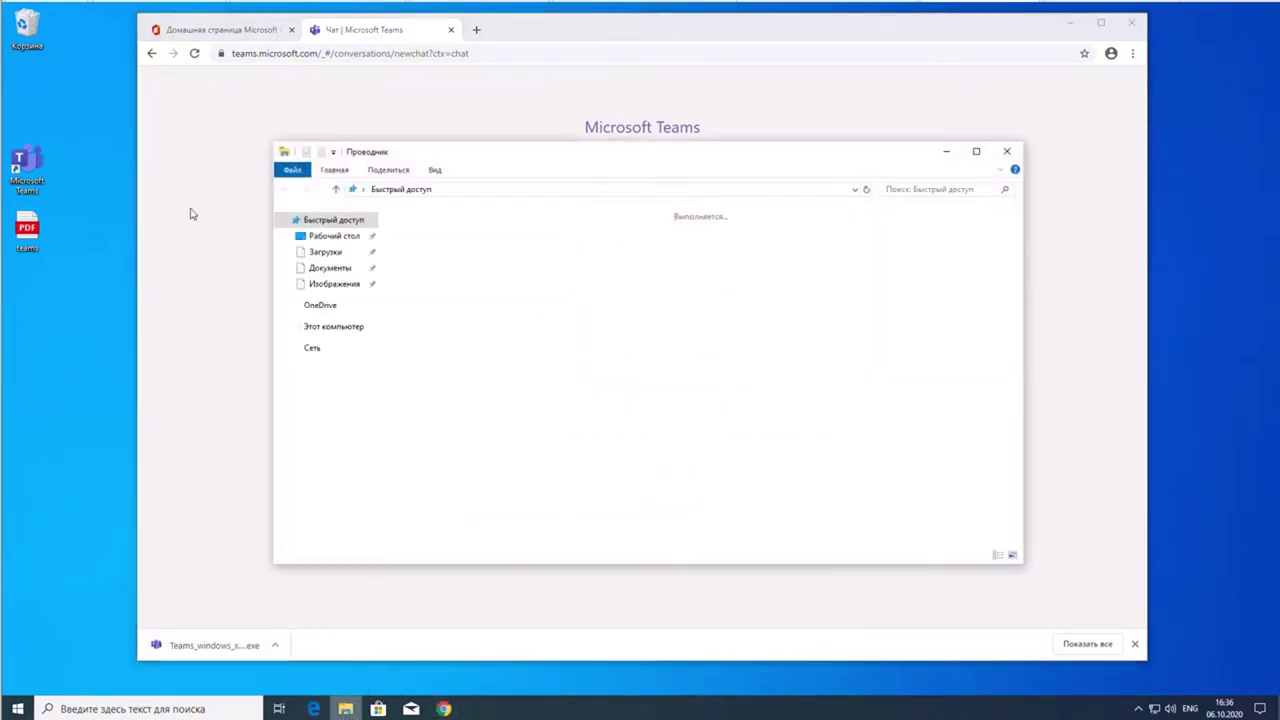
click(1007, 151)
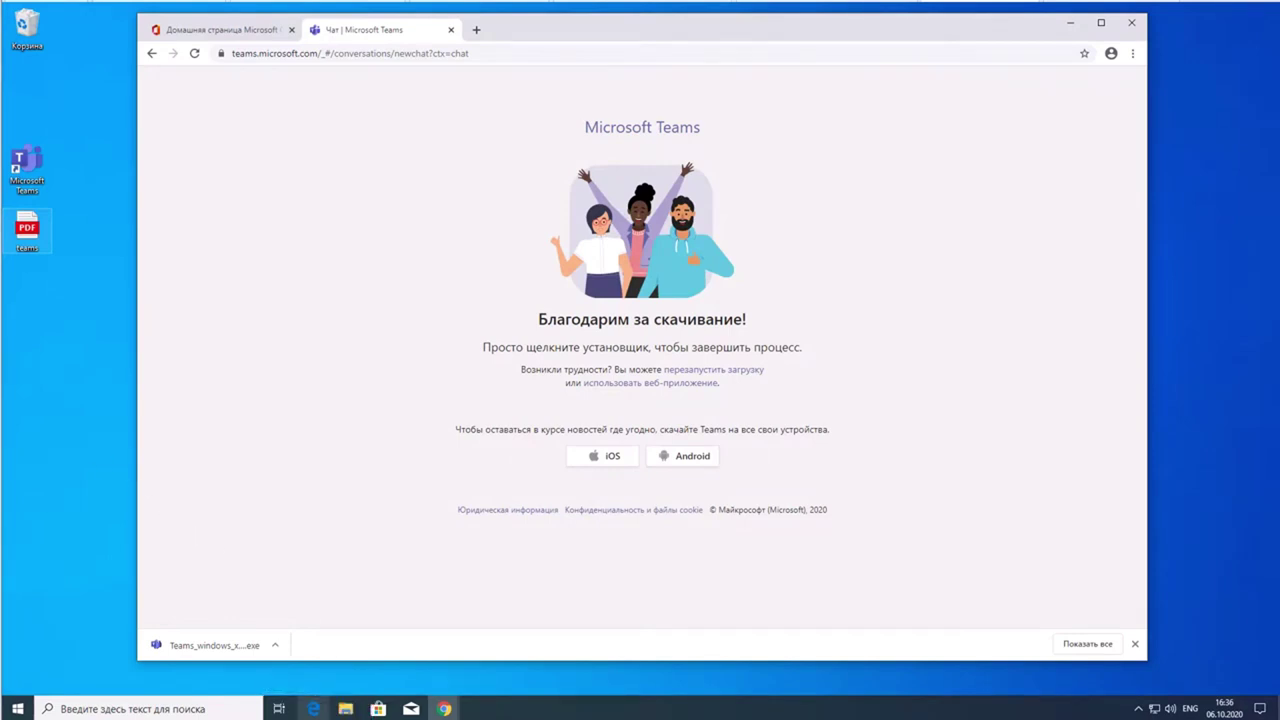
click(345, 708)
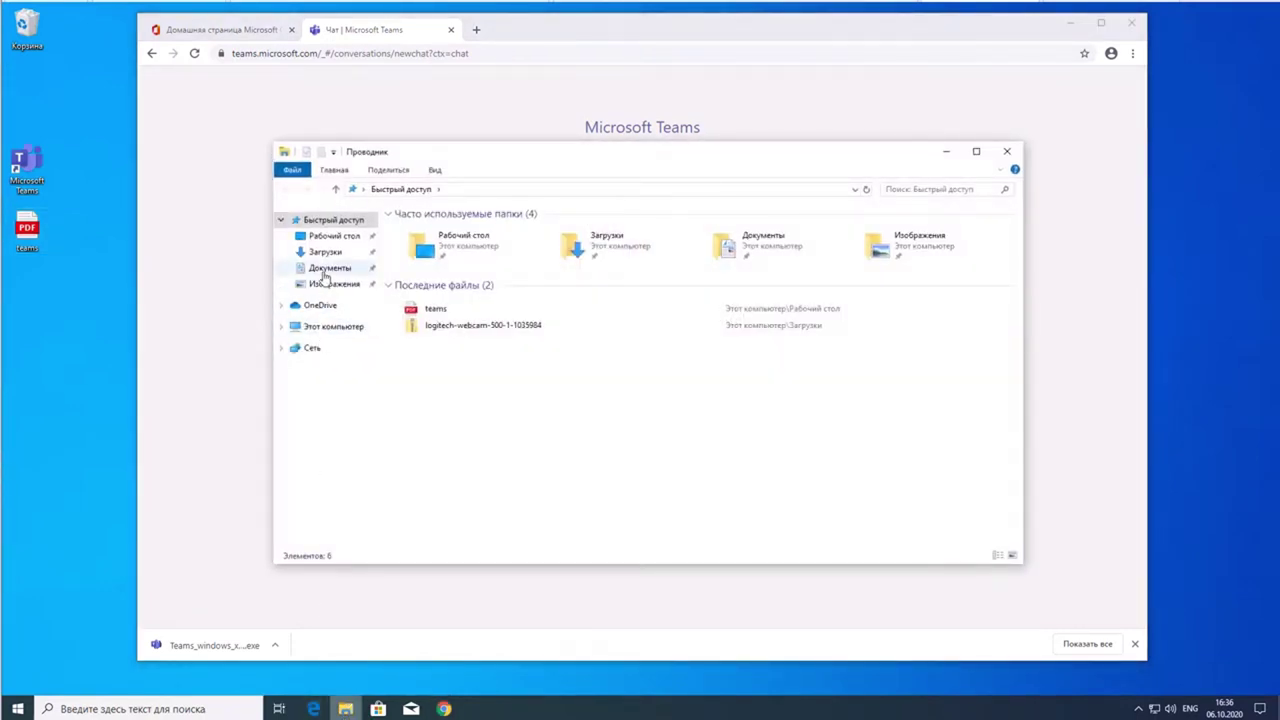
click(324, 253)
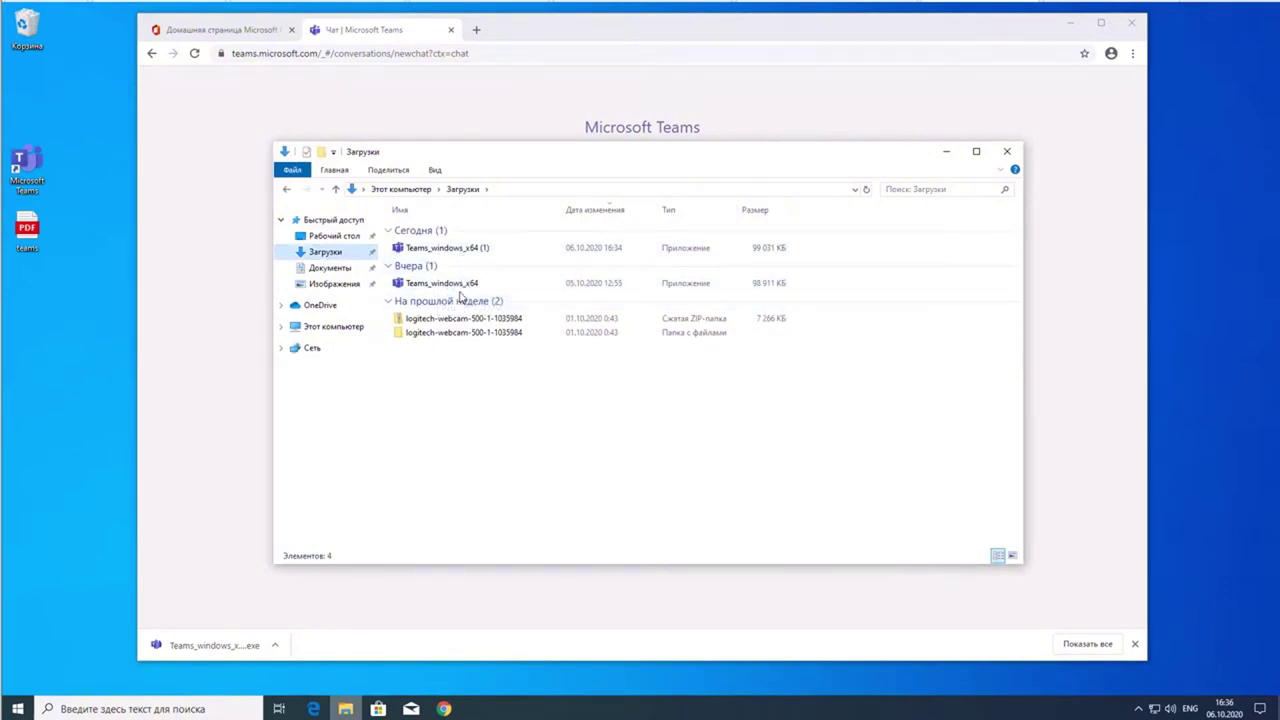
double_click(408, 285)
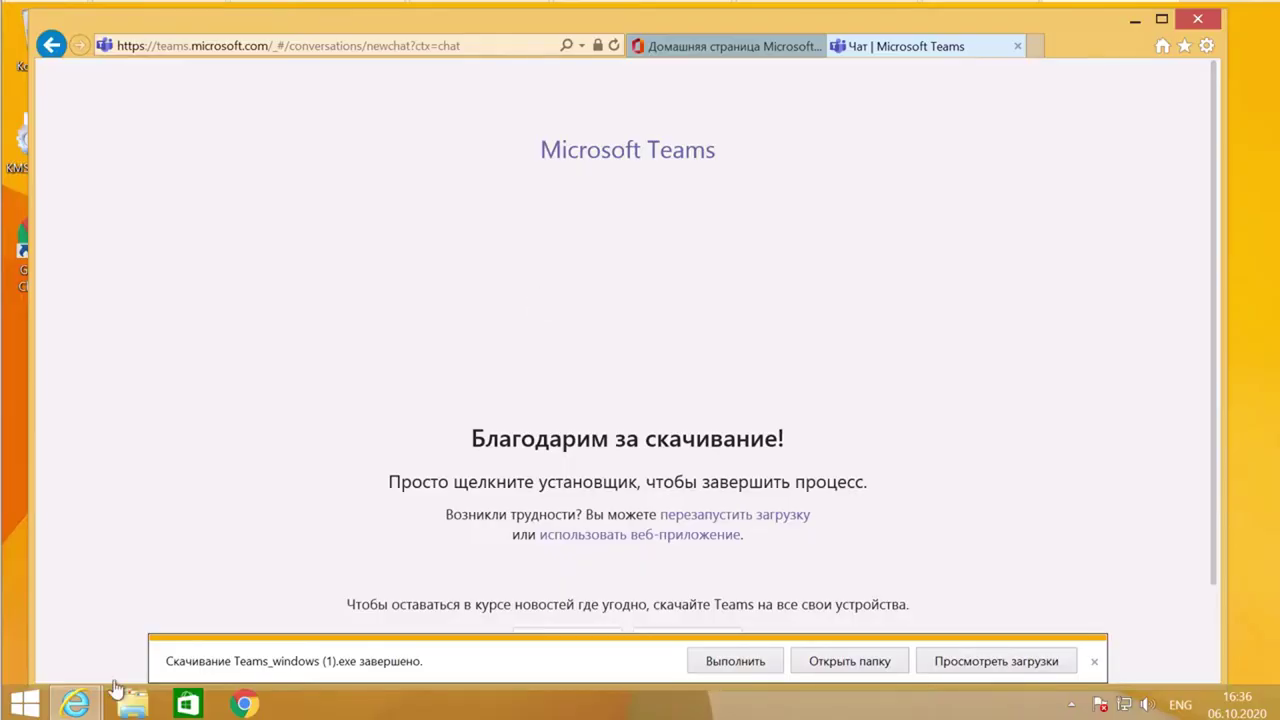
- Launch Teams_windows from the Downloads folder and approve running it at the security warning
click(1135, 21)
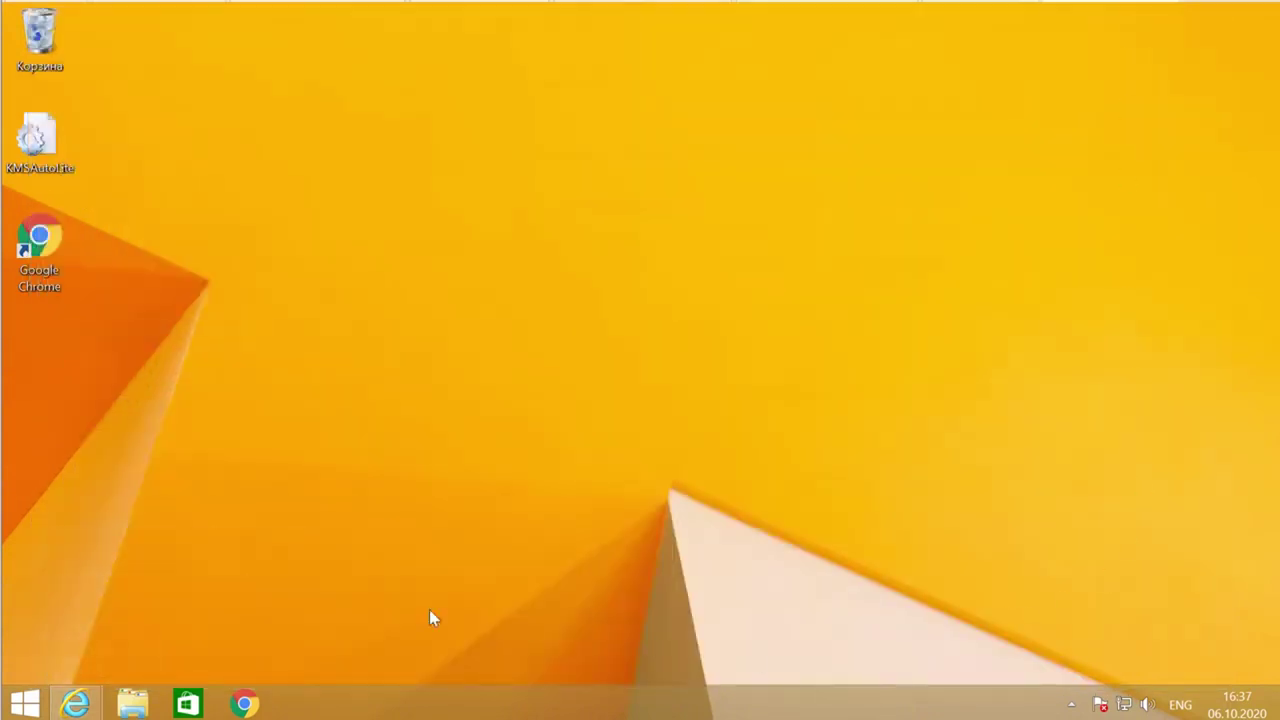
click(133, 703)
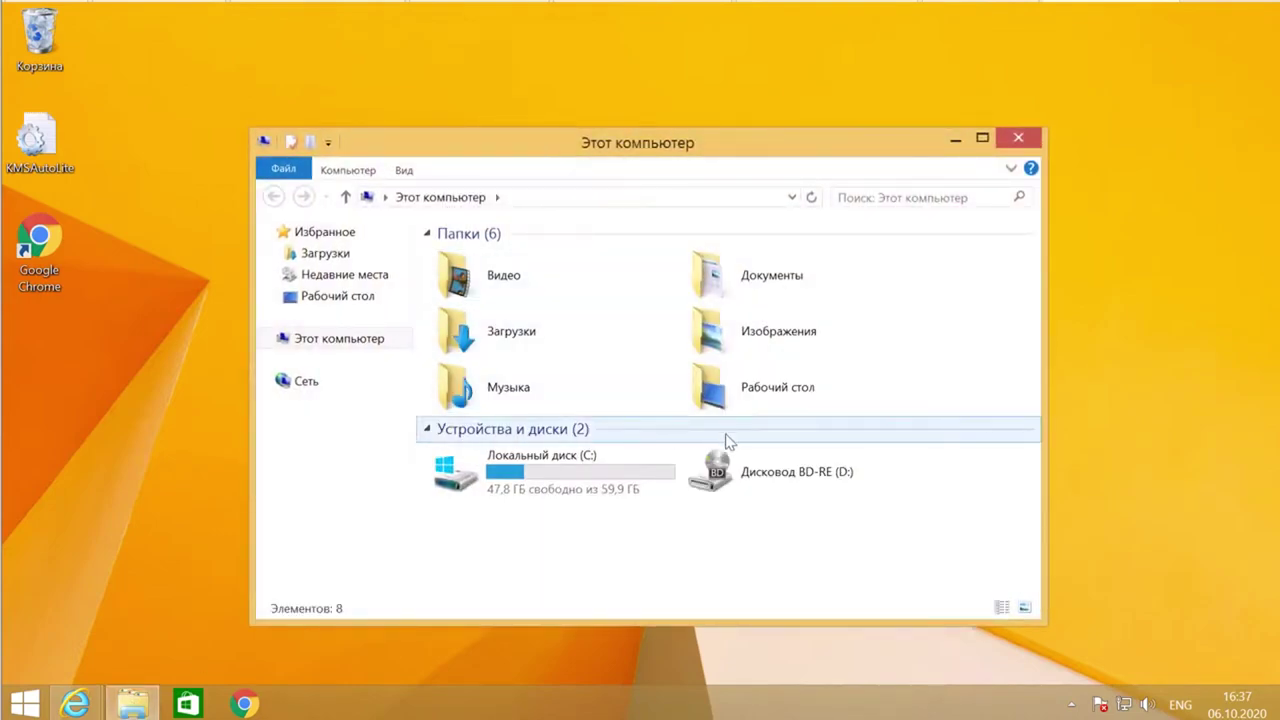
click(325, 253)
click(481, 284)
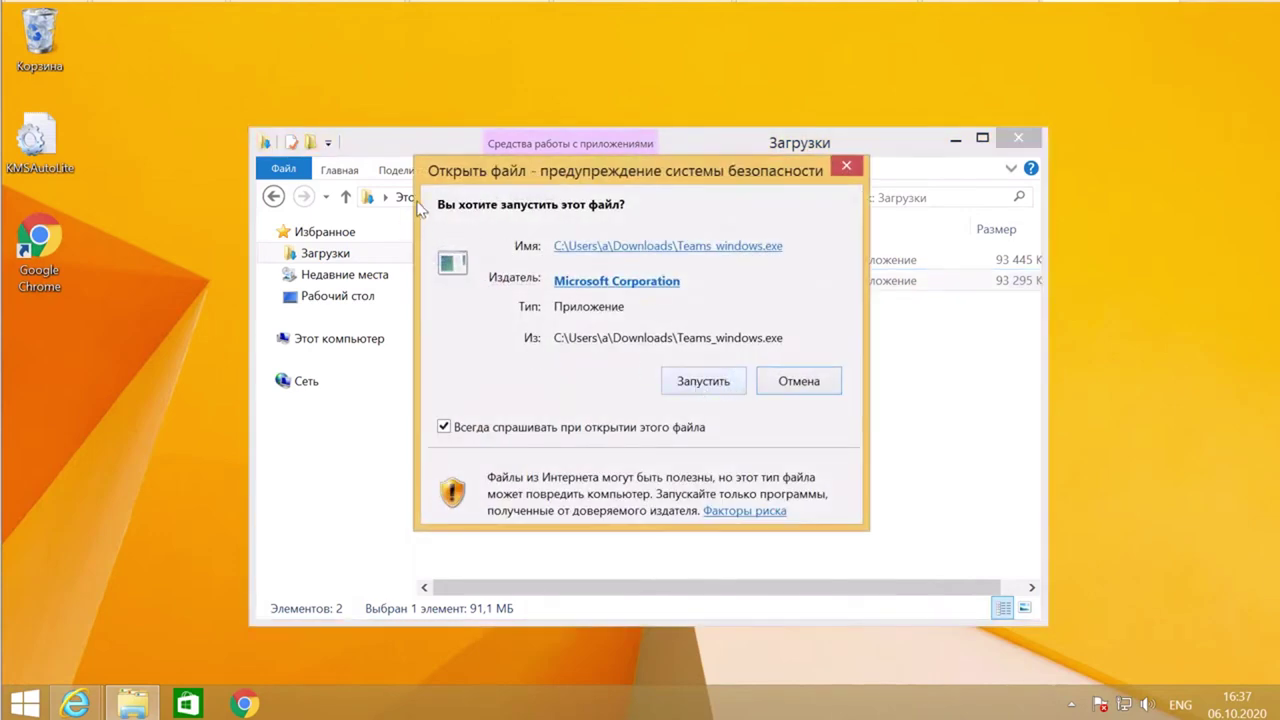
click(688, 386)
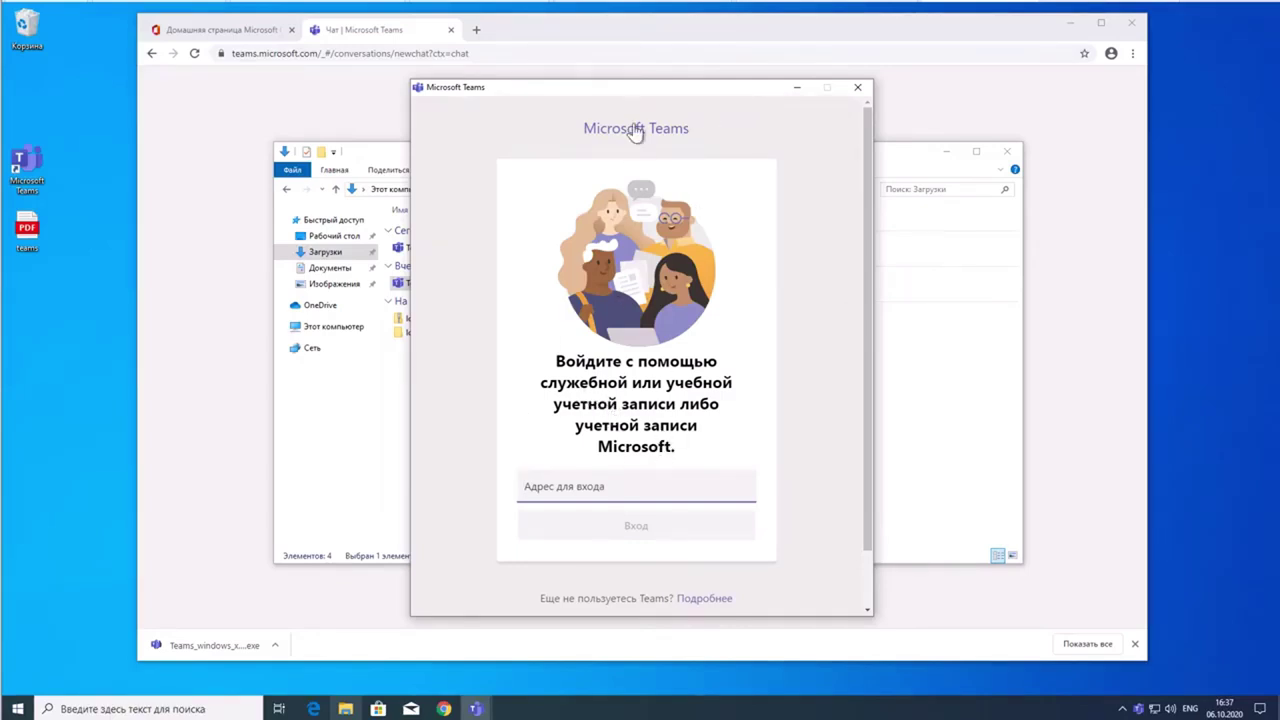
- Minimize Chrome and the folder window, and move the Teams sign-in window up-left
click(1069, 22)
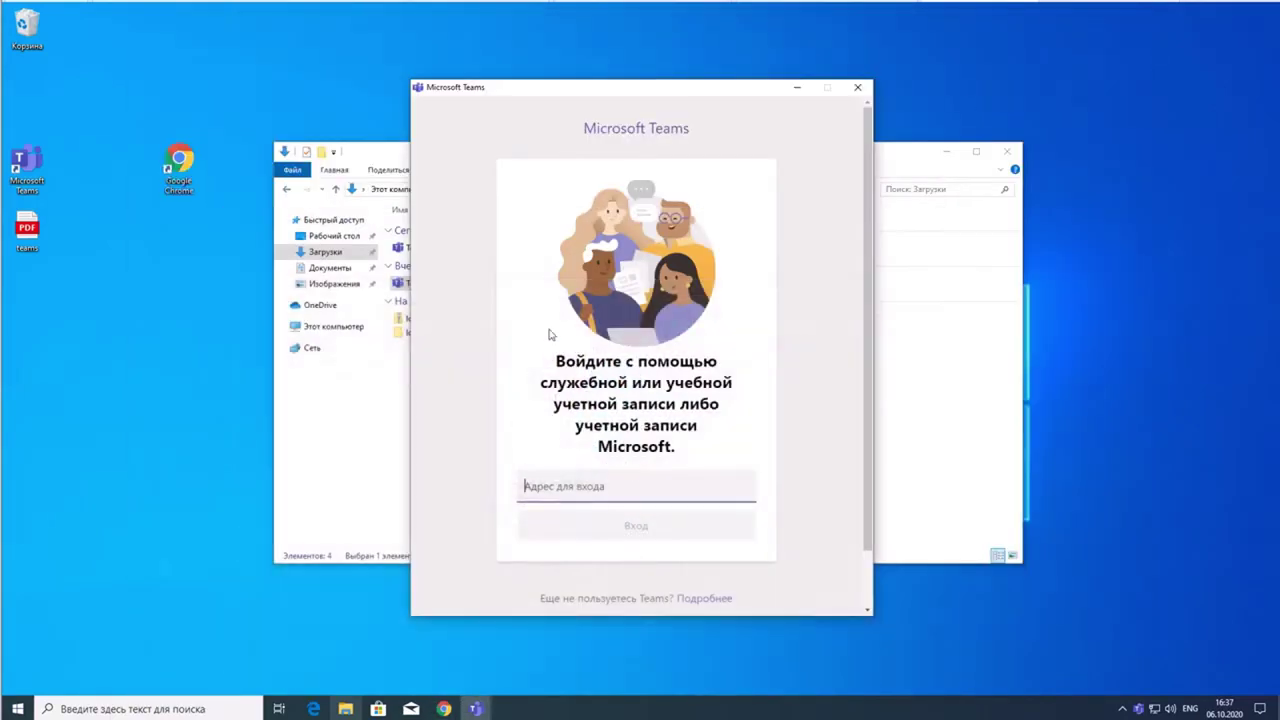
click(946, 151)
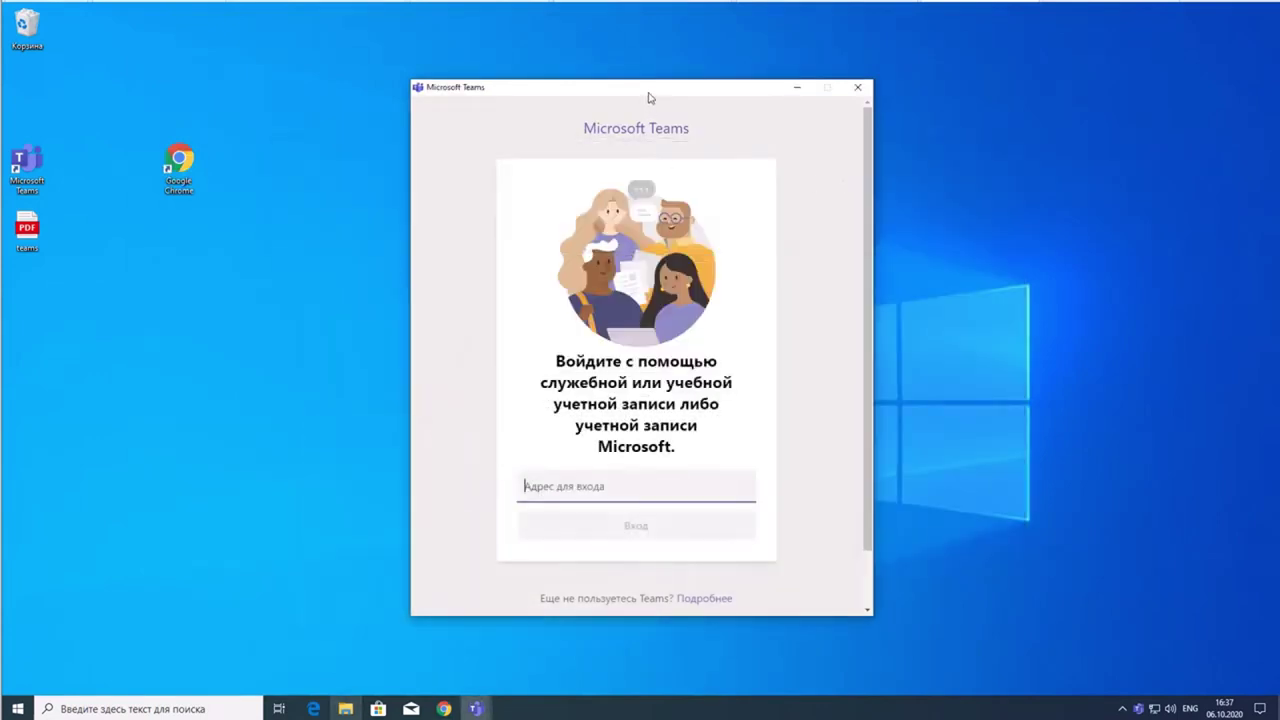
drag(650, 95, 586, 63)
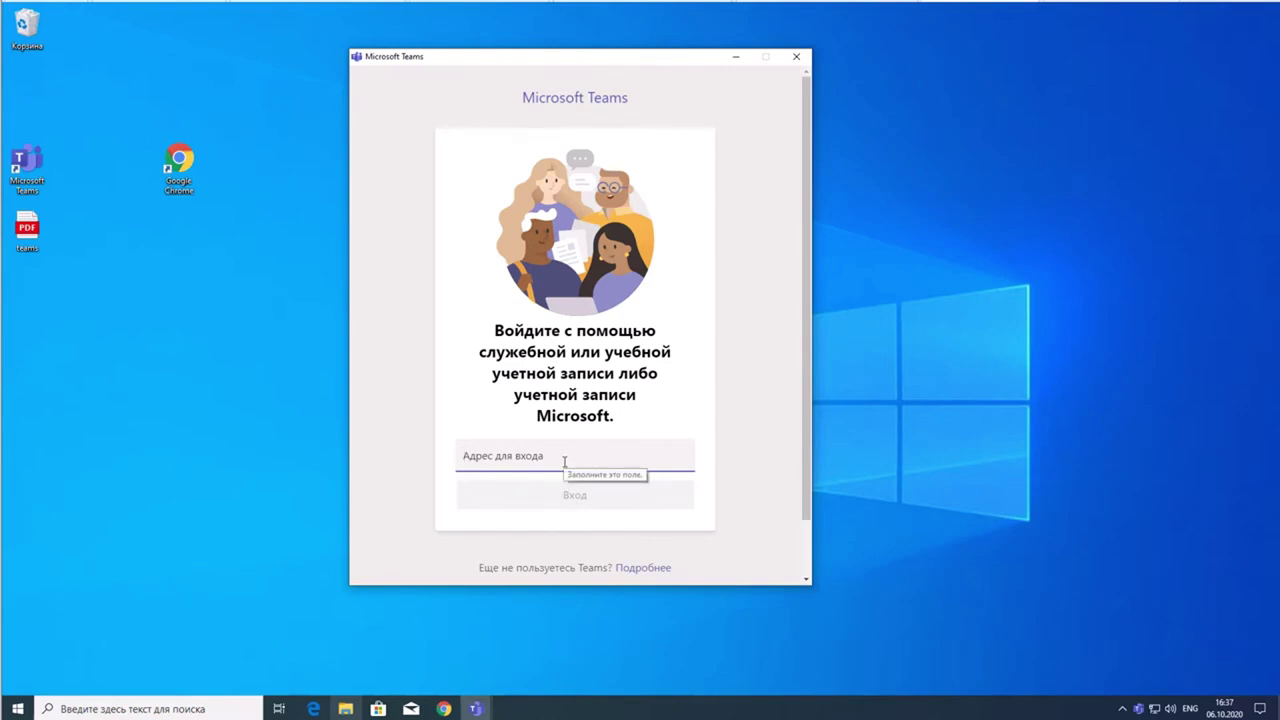
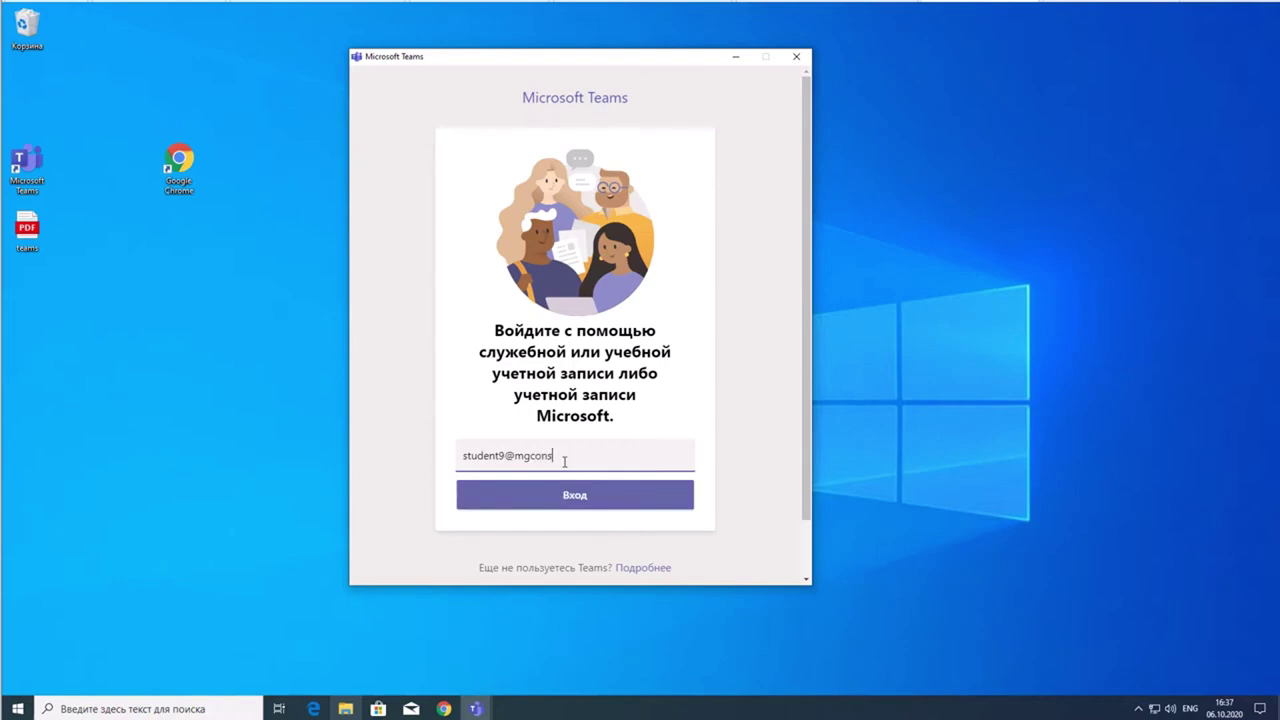
- Enter the work account's e-mail address as the Teams sign-in address and submit it
drag(514, 457, 549, 455)
click(562, 456)
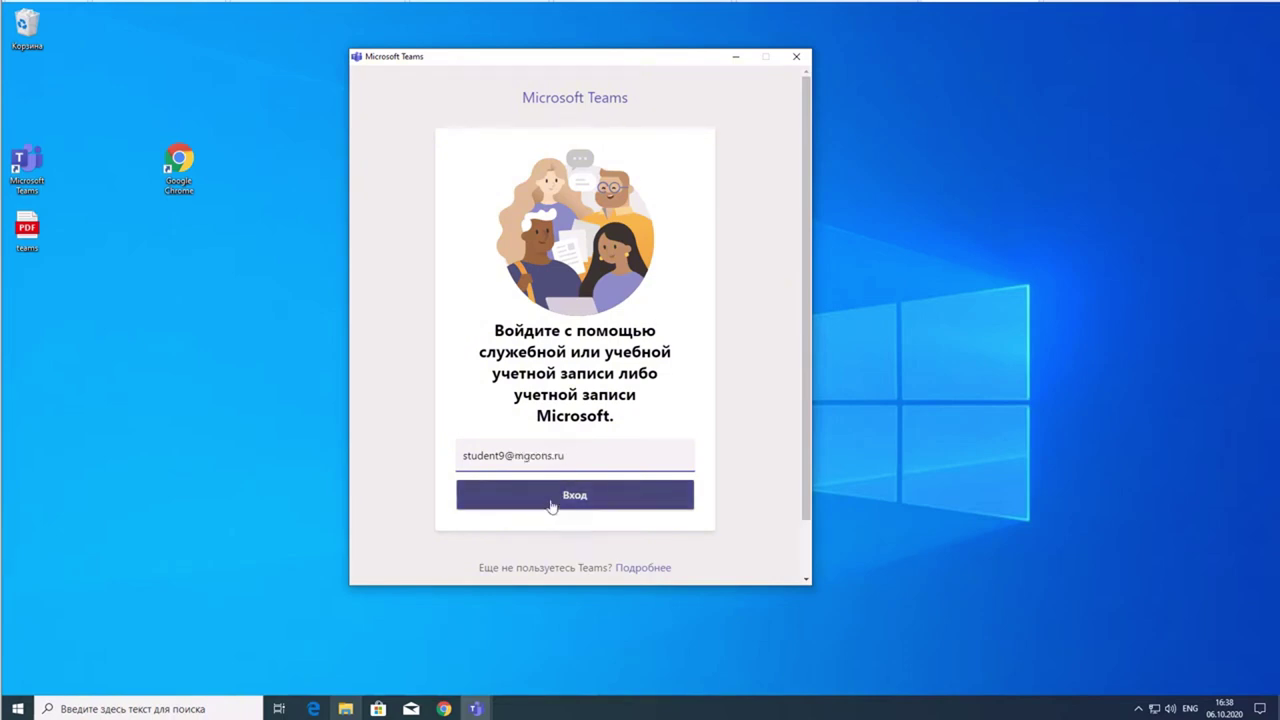
click(575, 496)
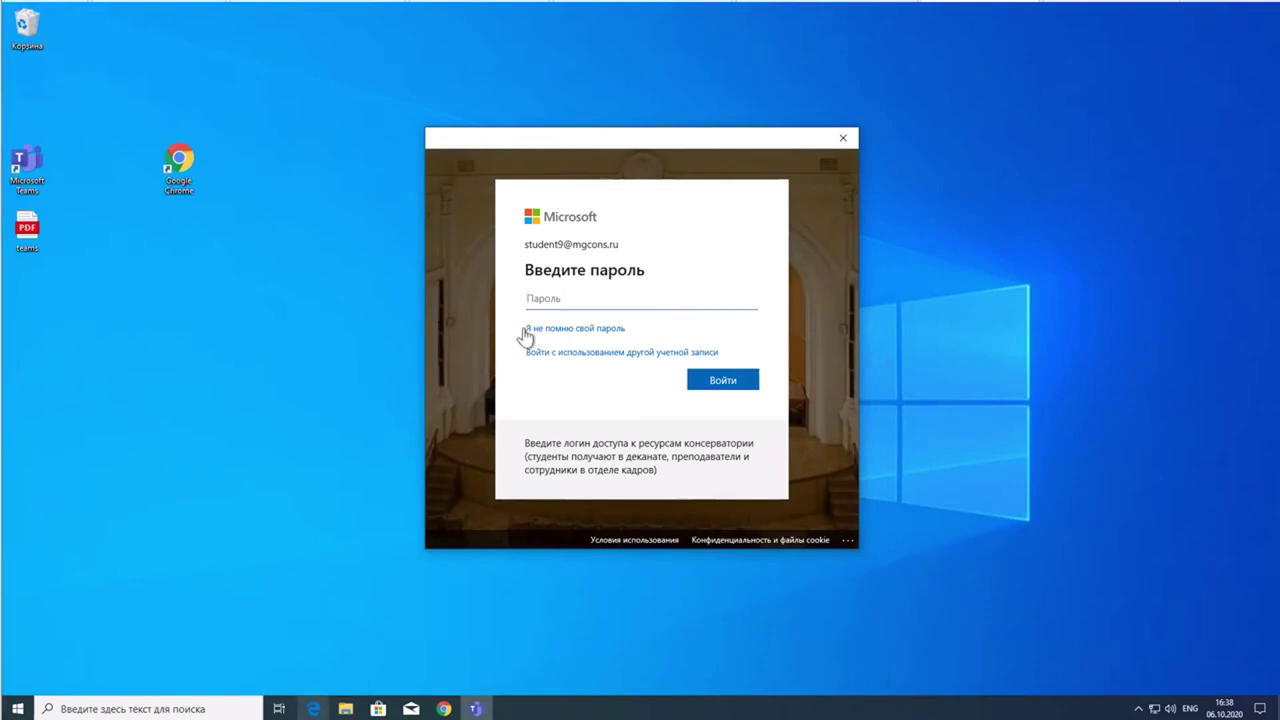
- Sign in with the pasted password, stay signed in across all apps, and finish setup
key(ctrl+v)
click(740, 386)
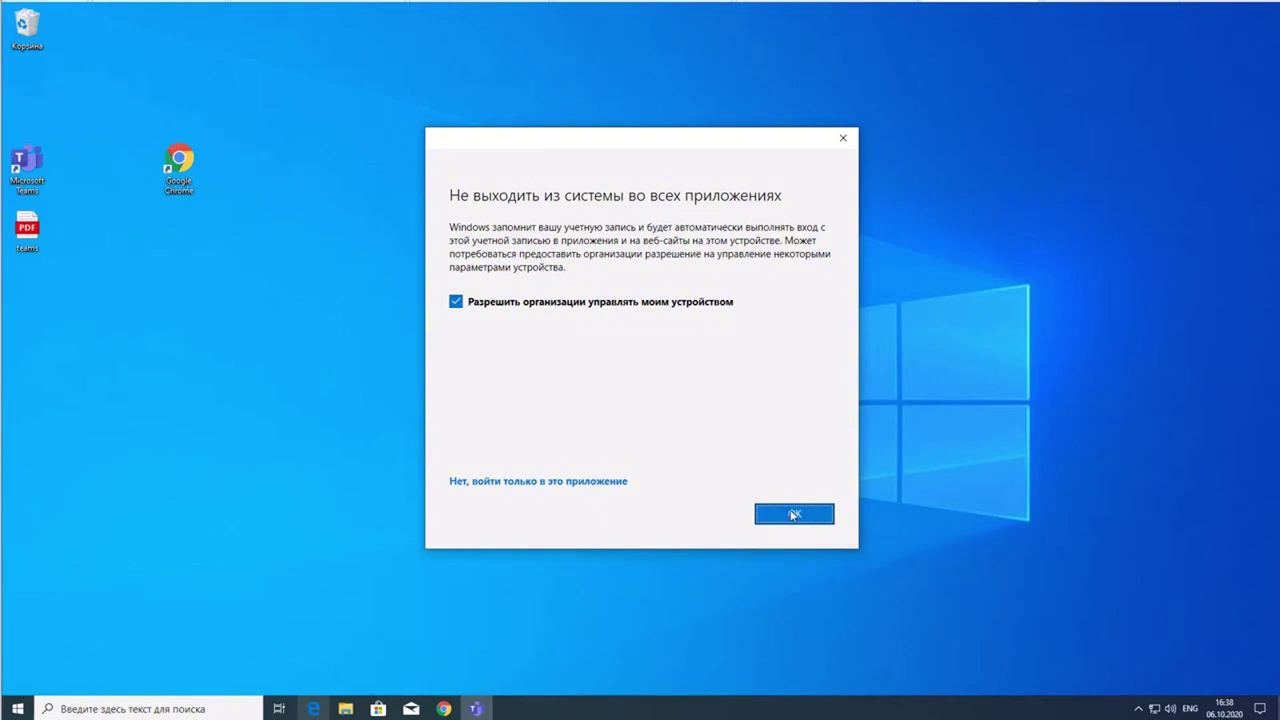
click(793, 514)
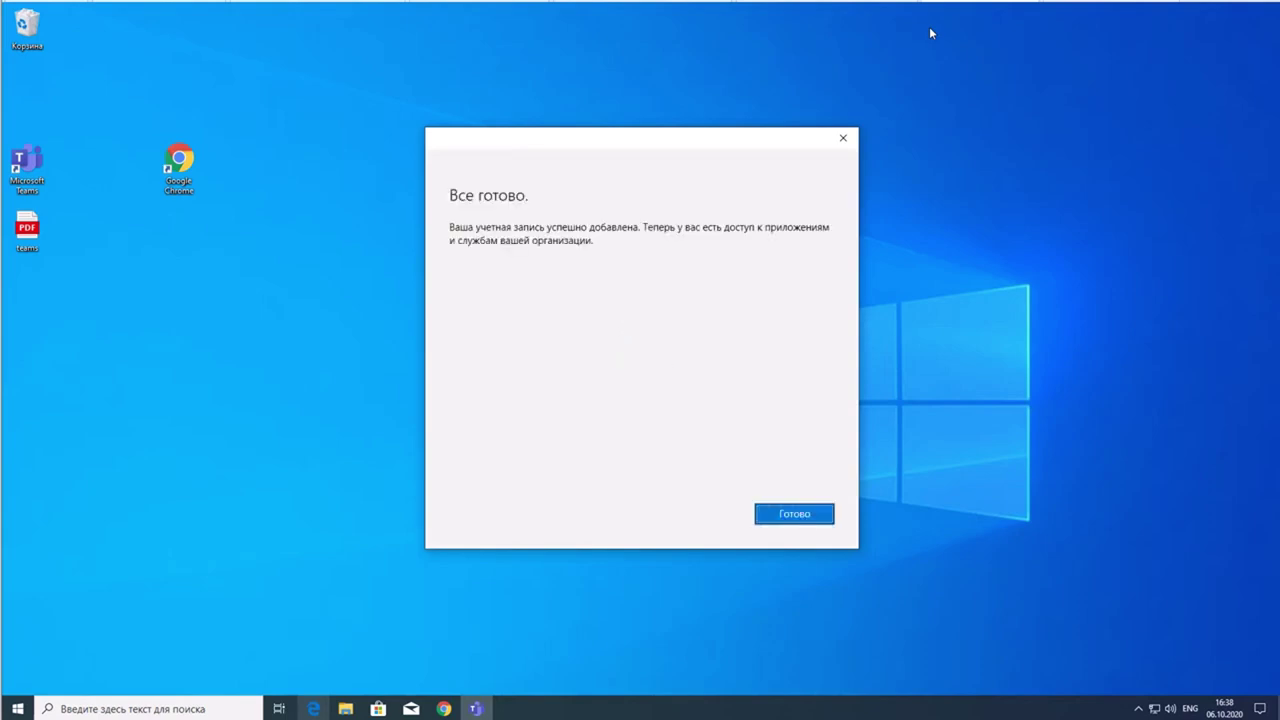
click(798, 515)
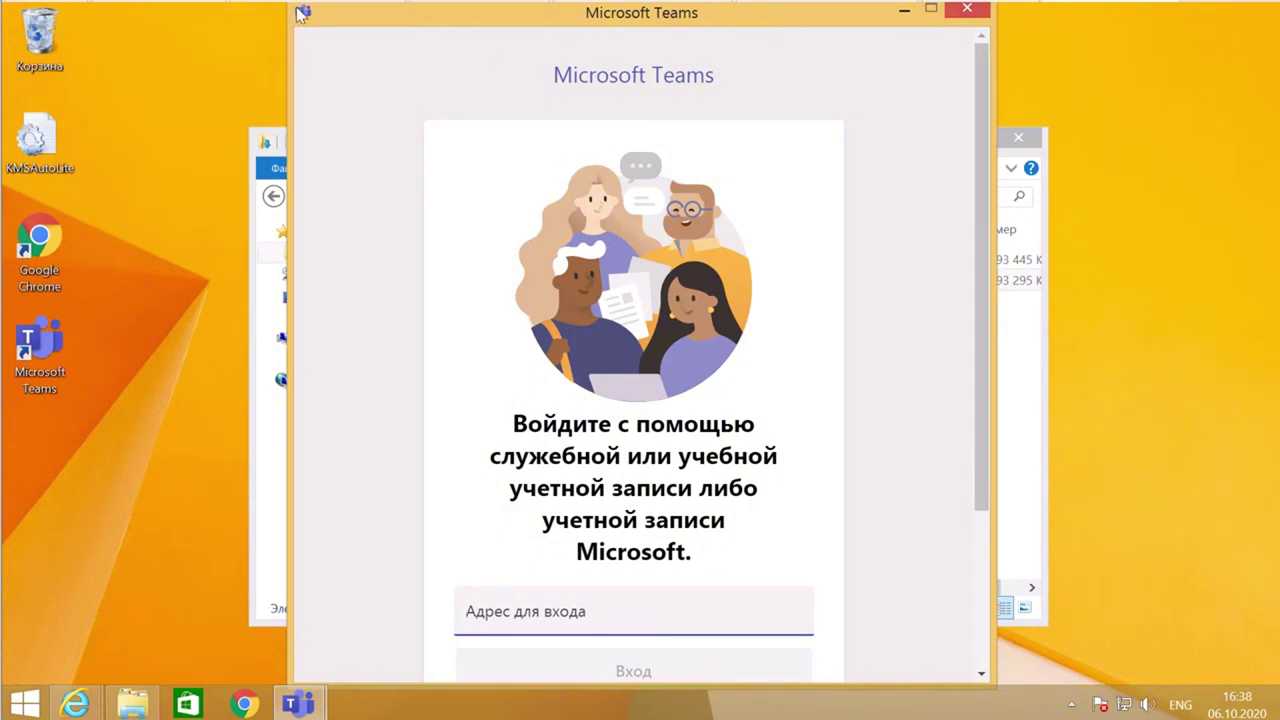
- Reposition the Teams sign-in window and submit the work account's e-mail address
drag(302, 12, 302, 52)
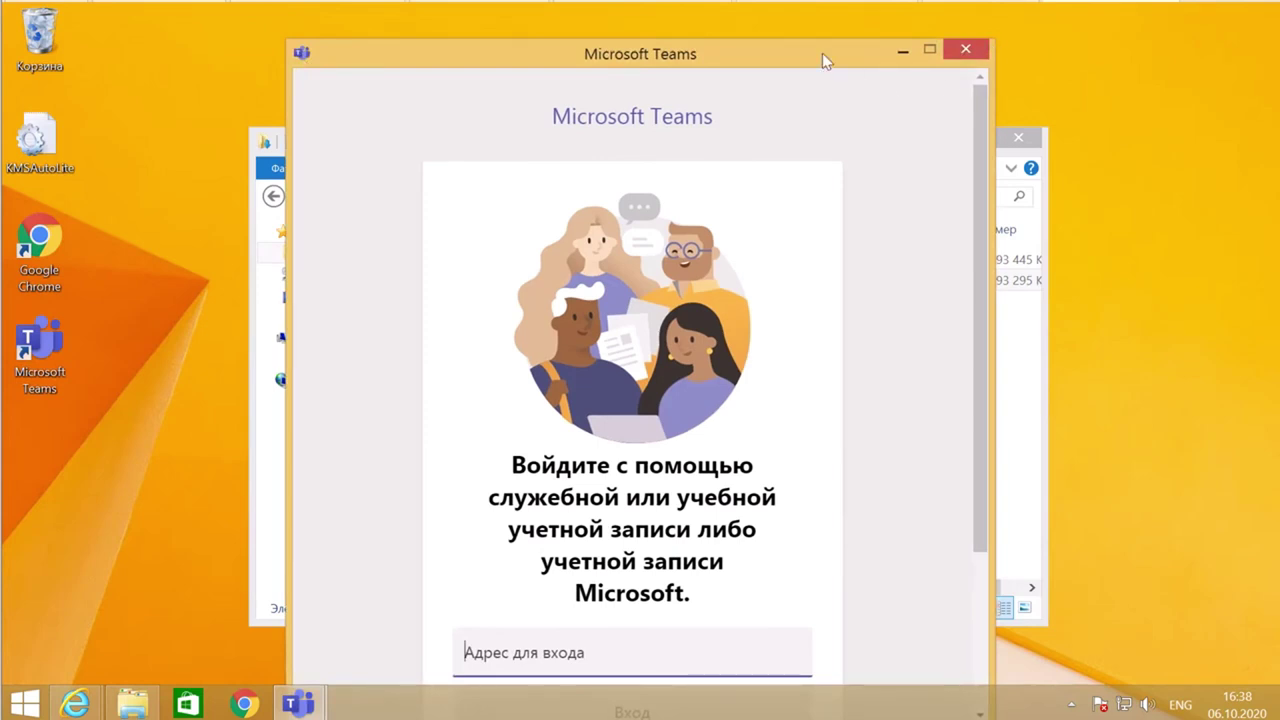
drag(823, 60, 710, 20)
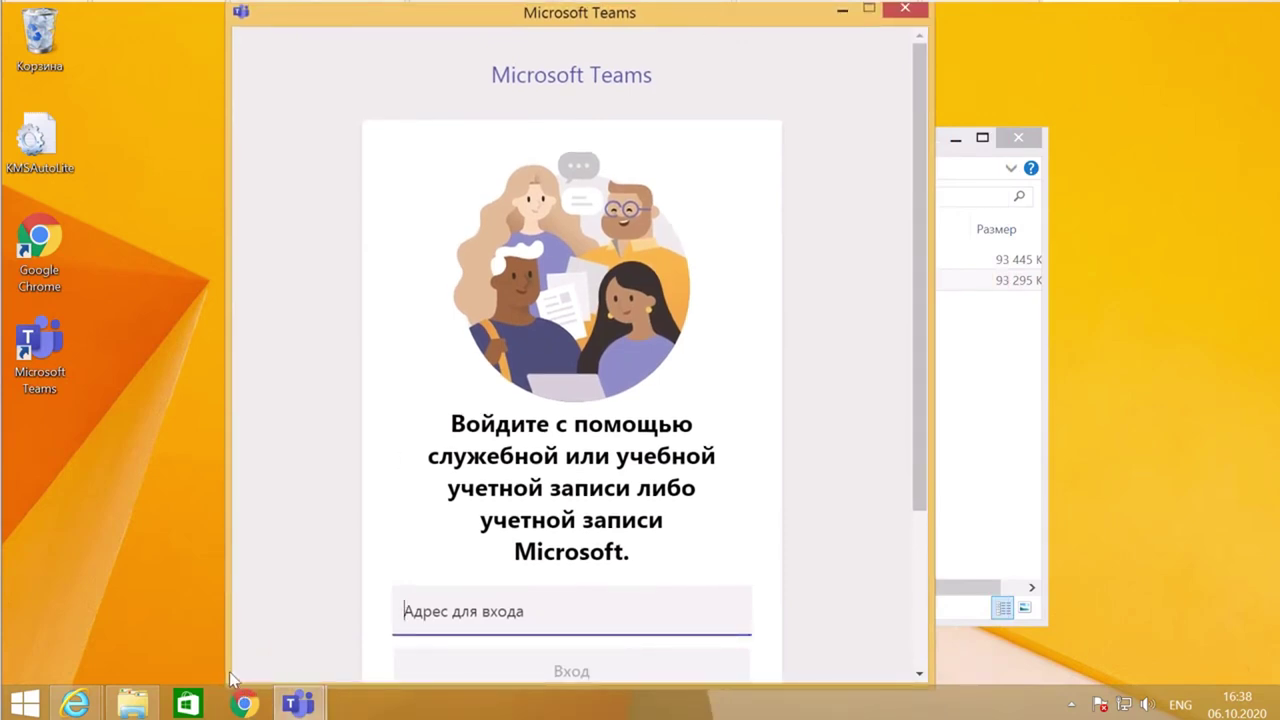
drag(924, 463, 915, 537)
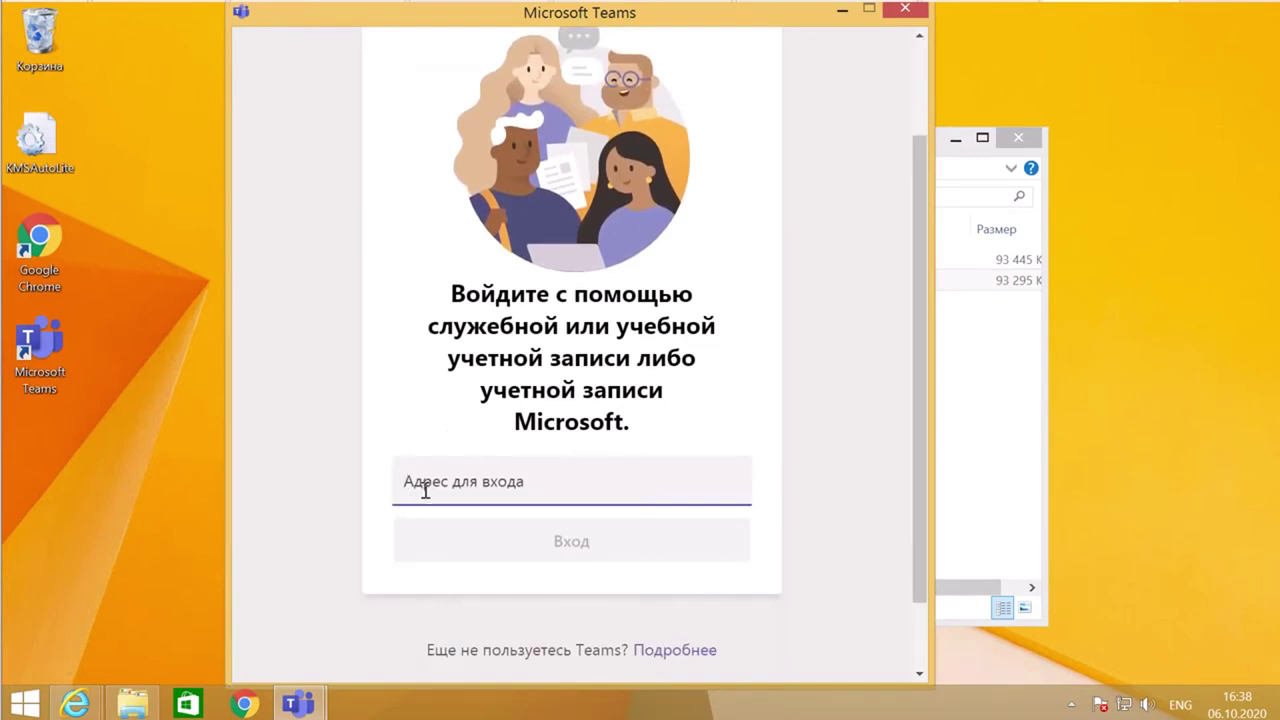
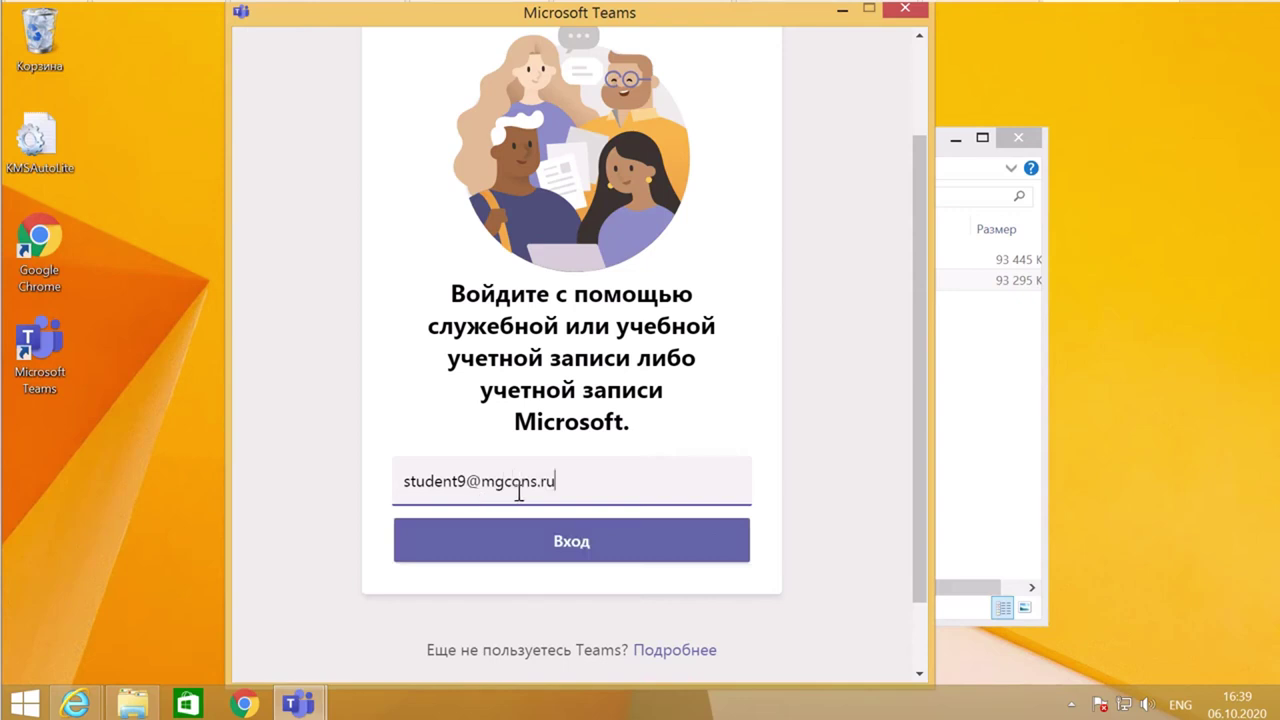
click(588, 545)
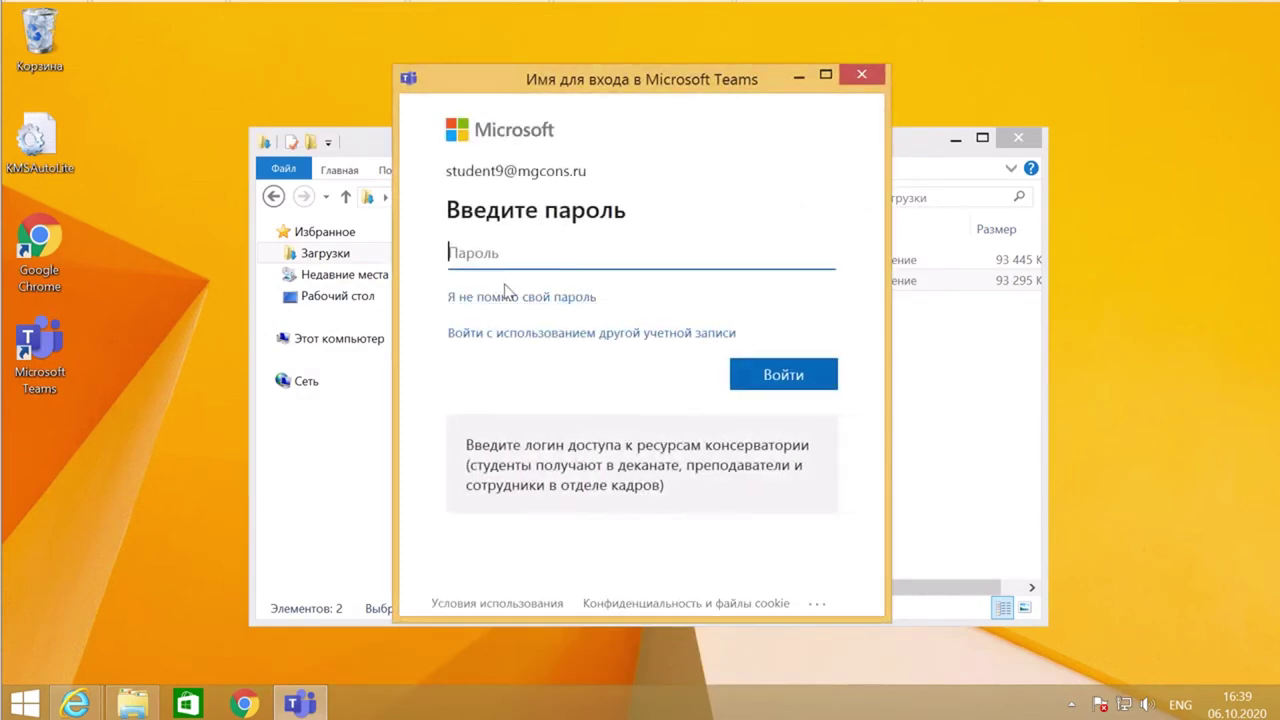
- Sign in with the pasted password and close the Downloads folder window
key(ctrl+v)
click(822, 380)
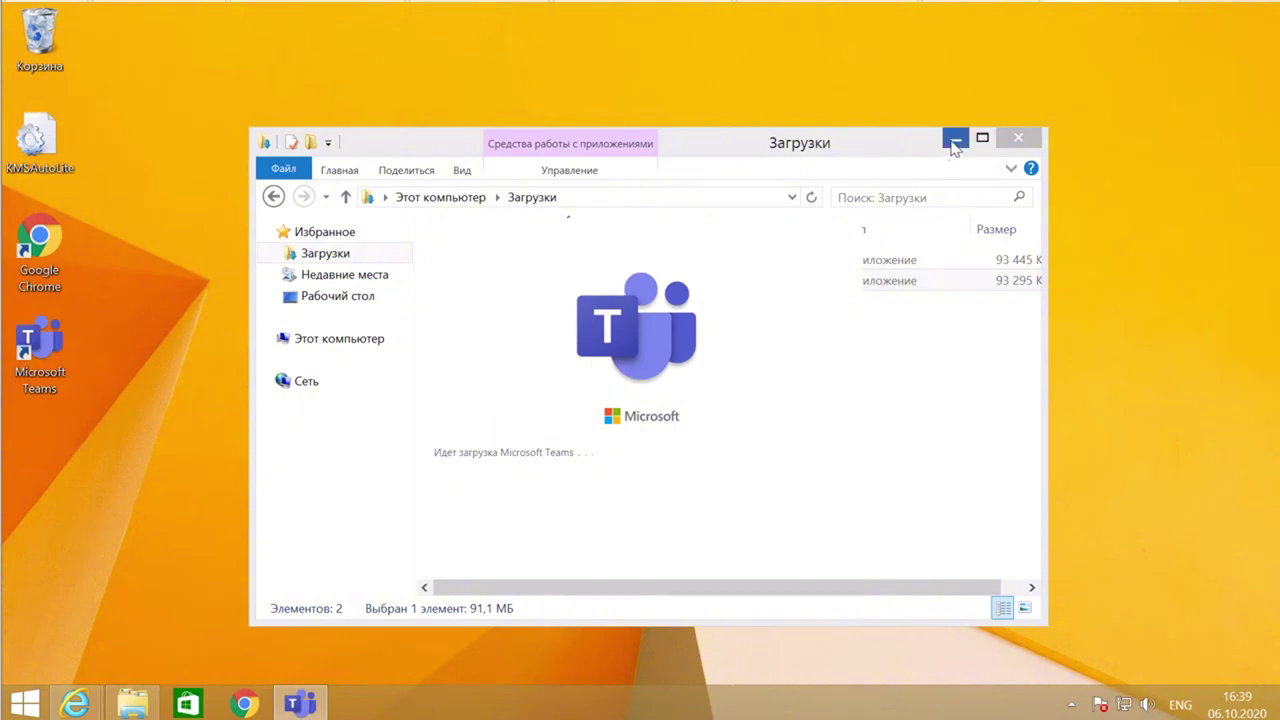
click(1017, 143)
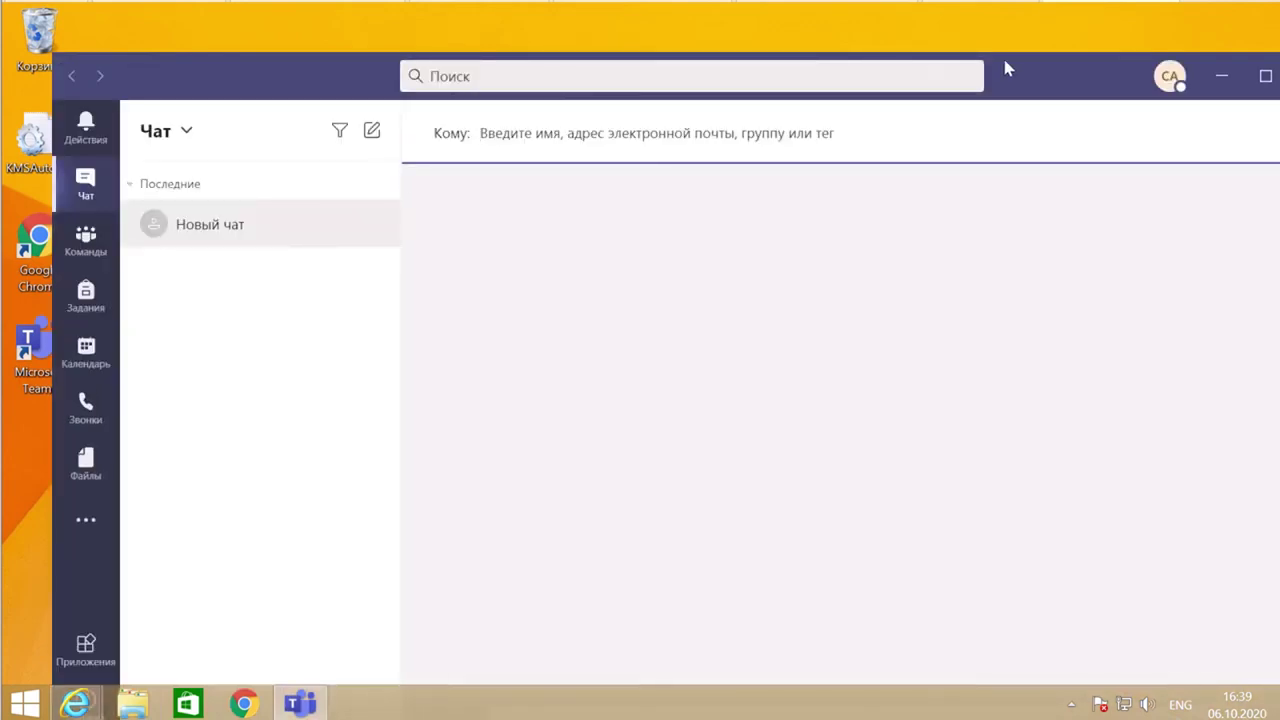
- Connect Teams to Office, allow the installer's changes, and dismiss the Готово! welcome dialog
drag(1032, 75, 984, 54)
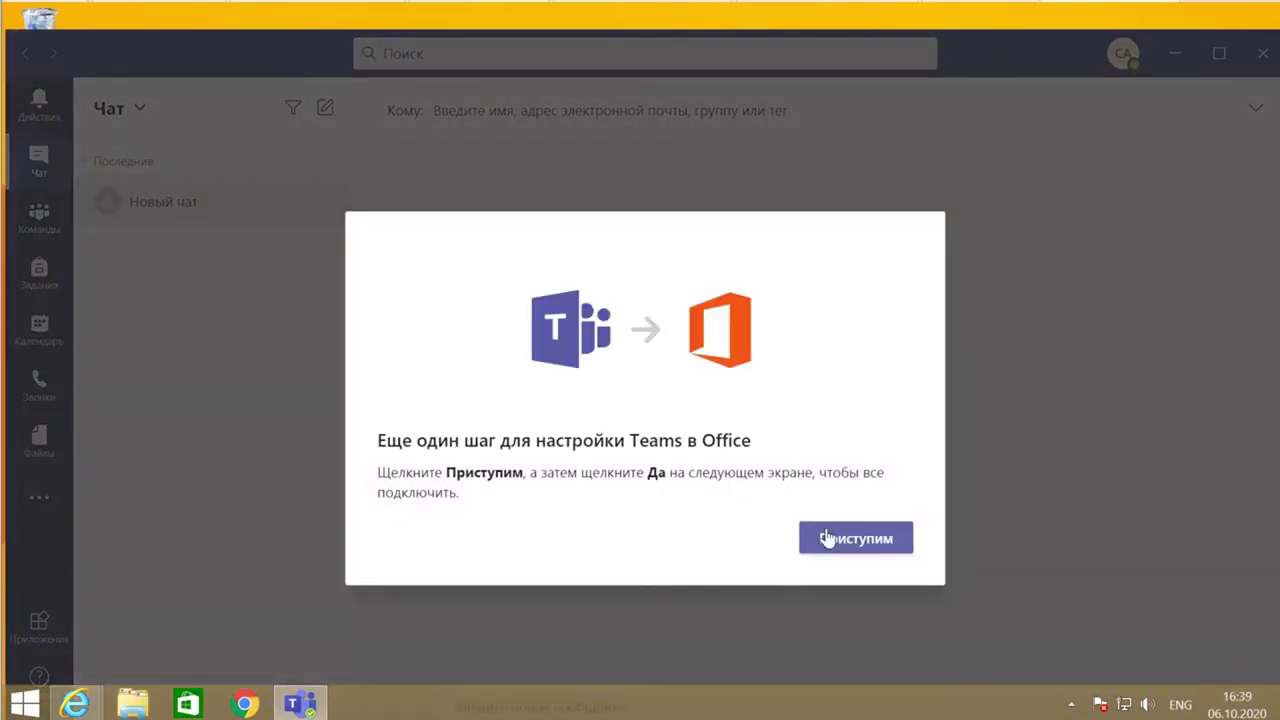
click(853, 543)
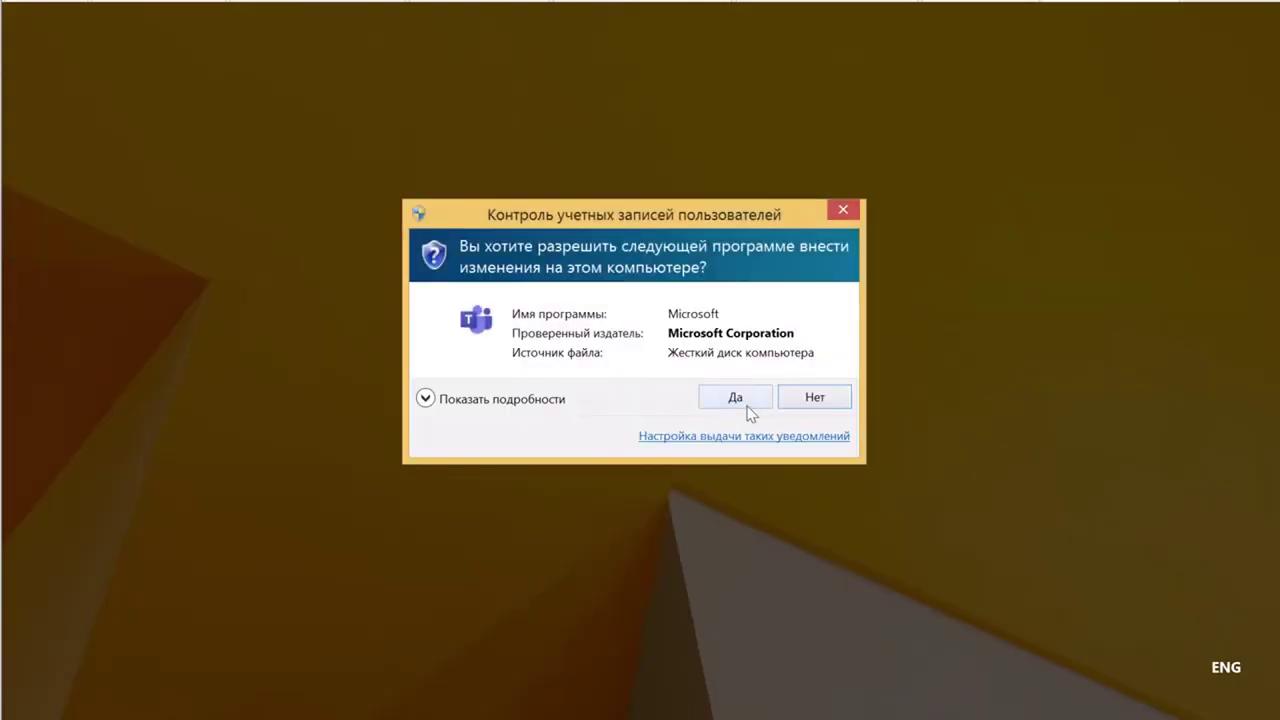
click(738, 399)
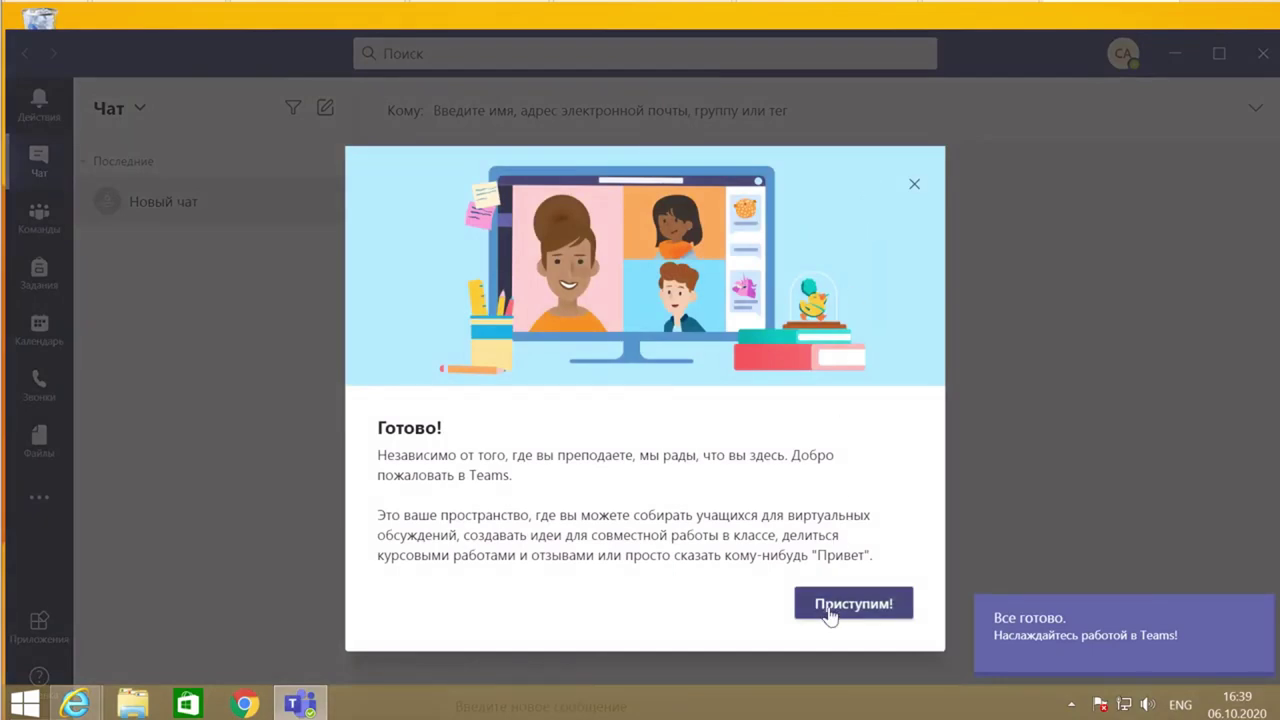
click(913, 184)
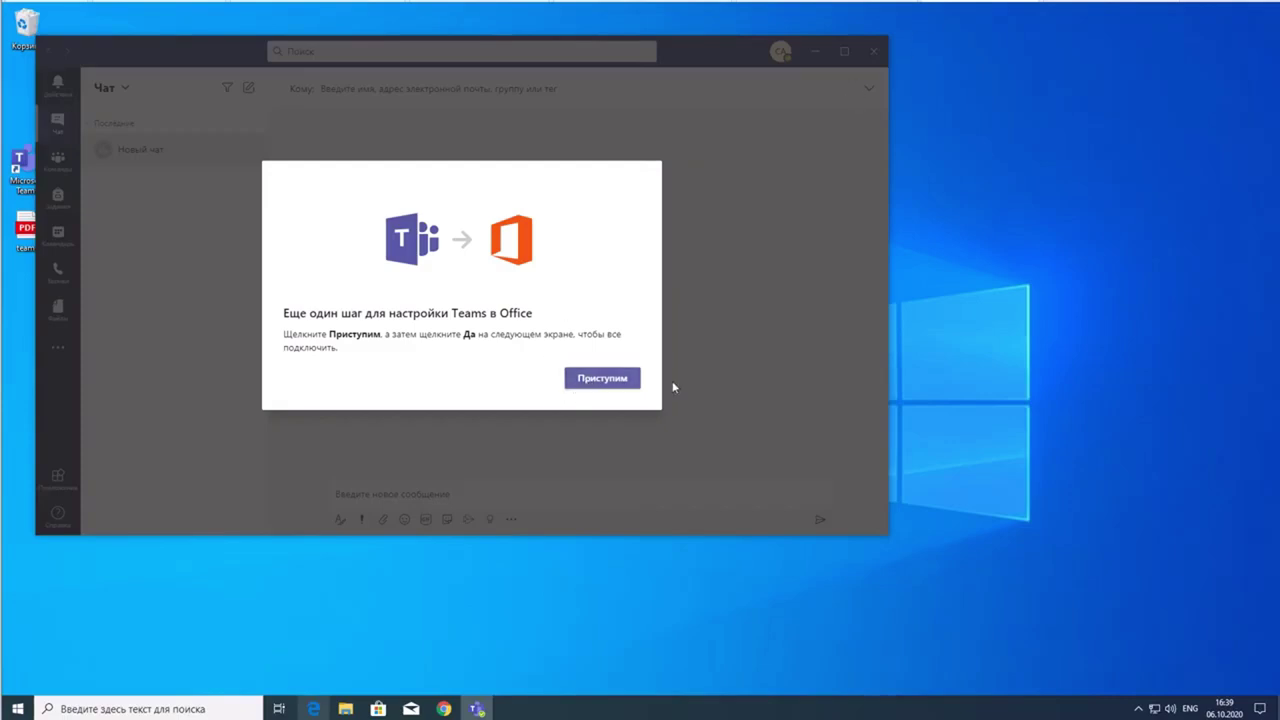
- Finish the Teams-in-Office setup with UAC approval, dismiss the welcome and tips, and maximize Teams
click(619, 380)
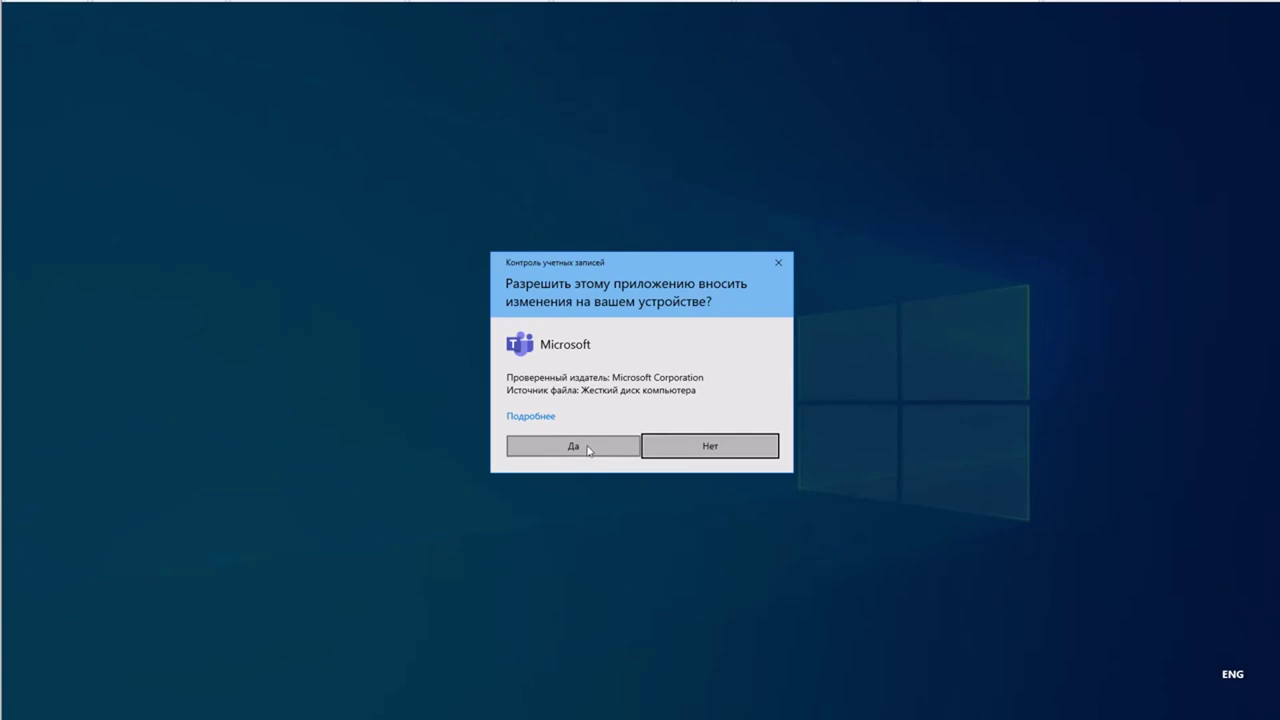
click(589, 450)
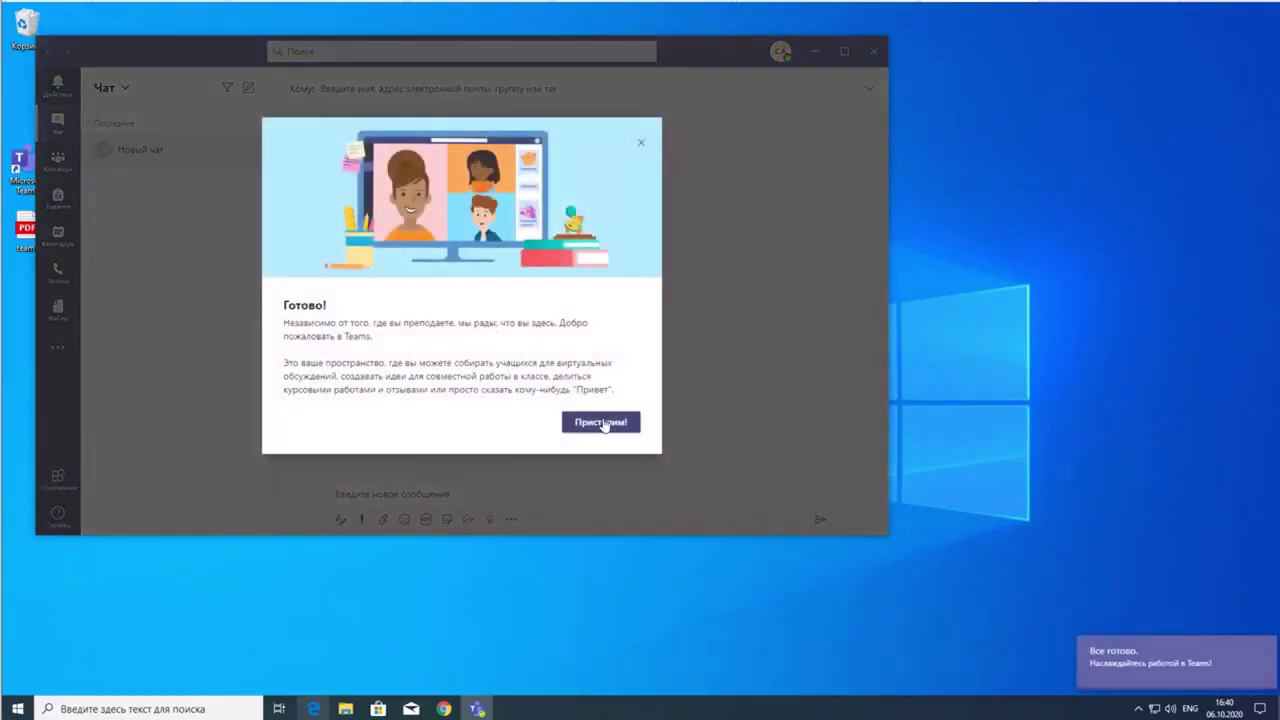
click(640, 147)
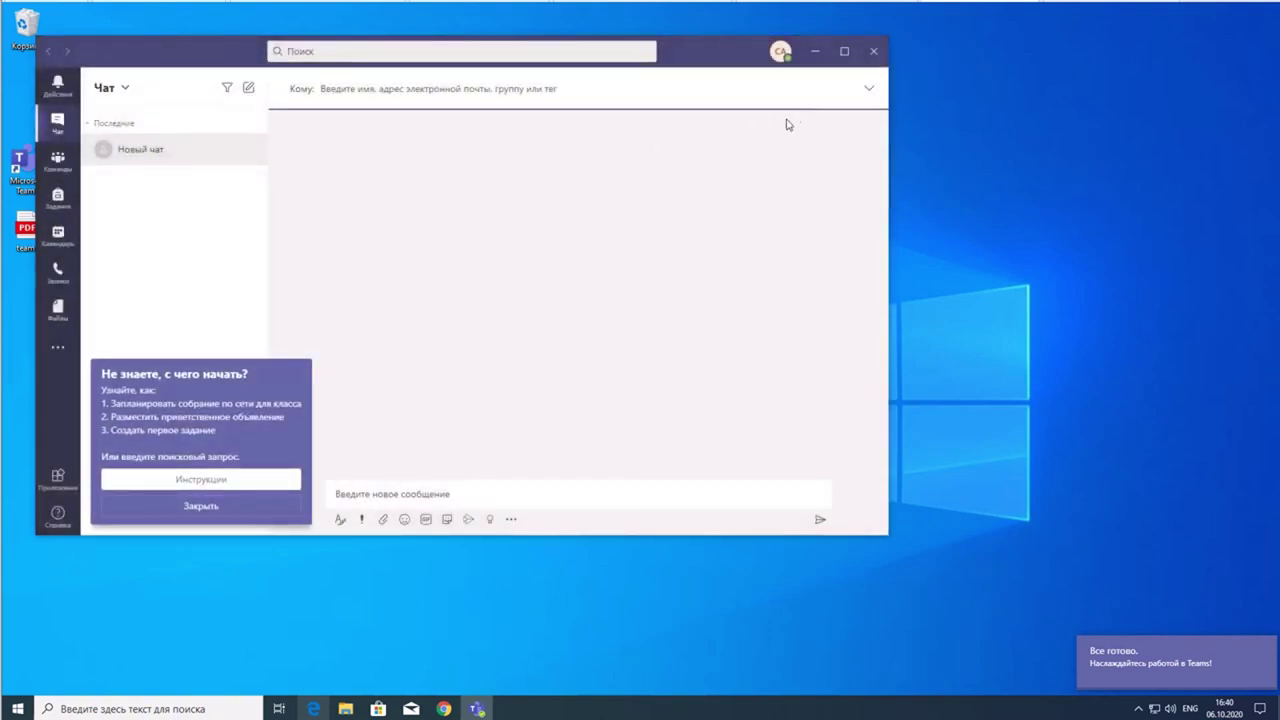
click(259, 506)
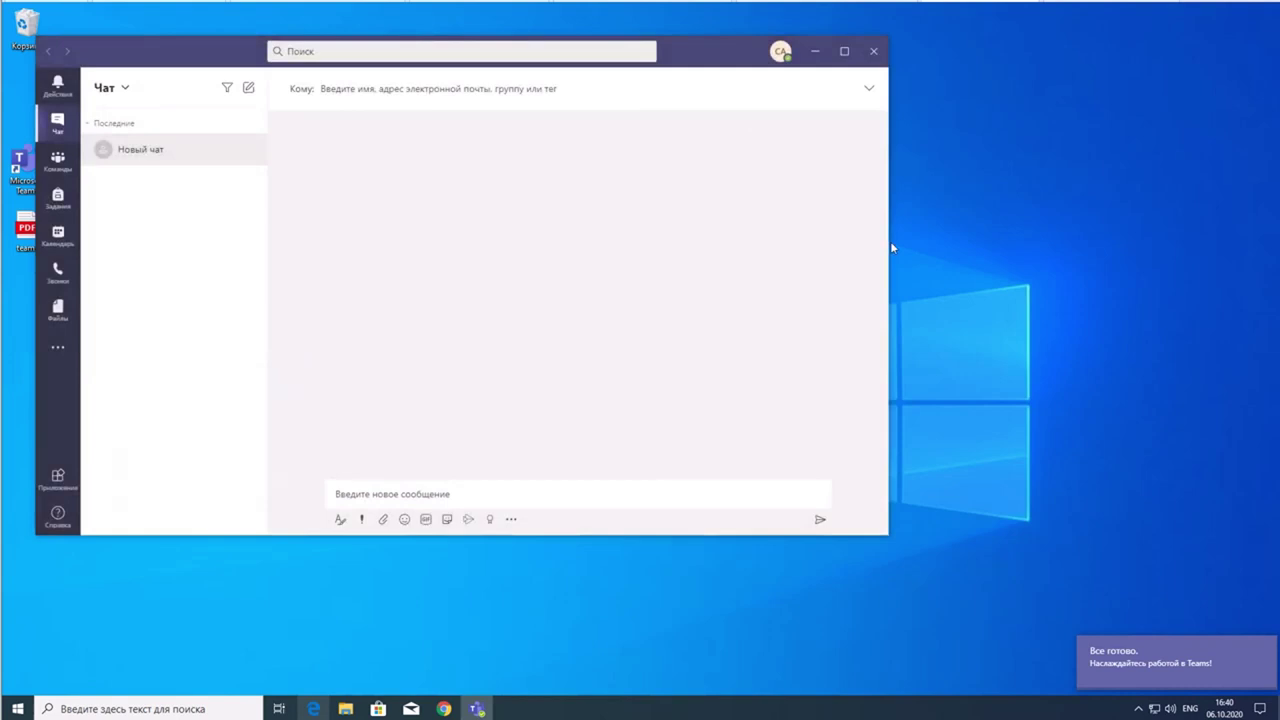
click(844, 51)
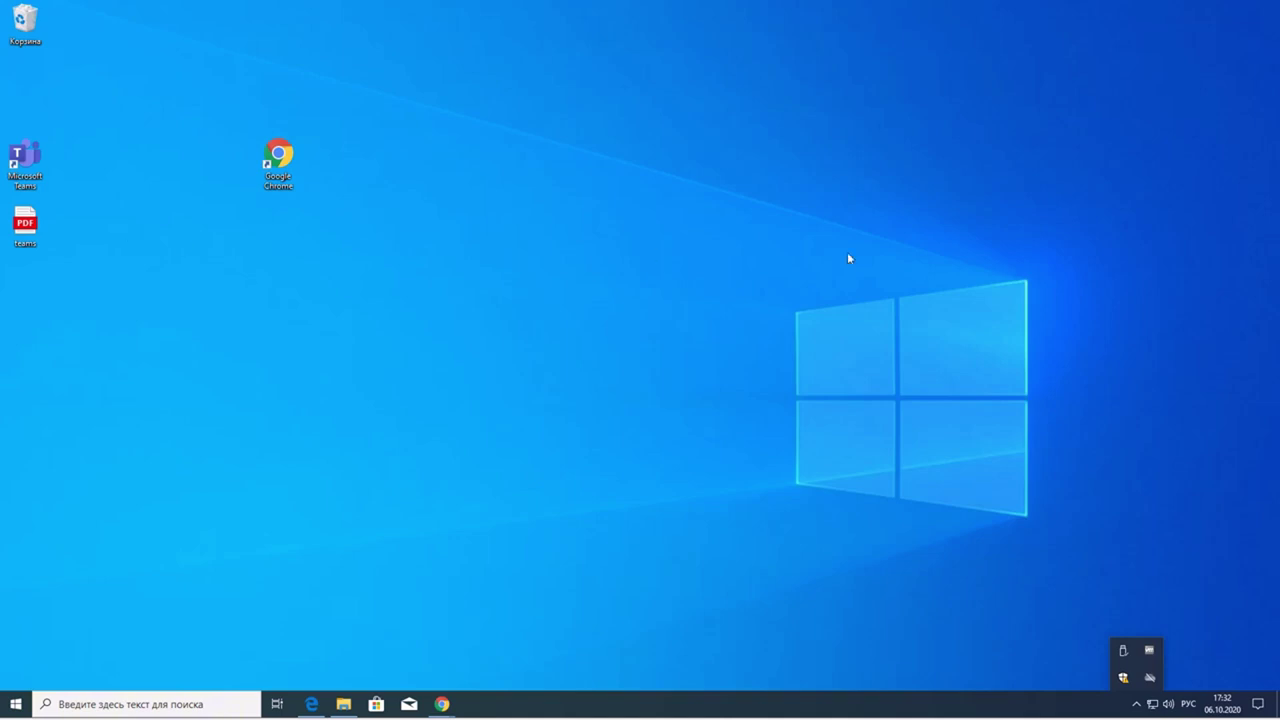
click(350, 236)
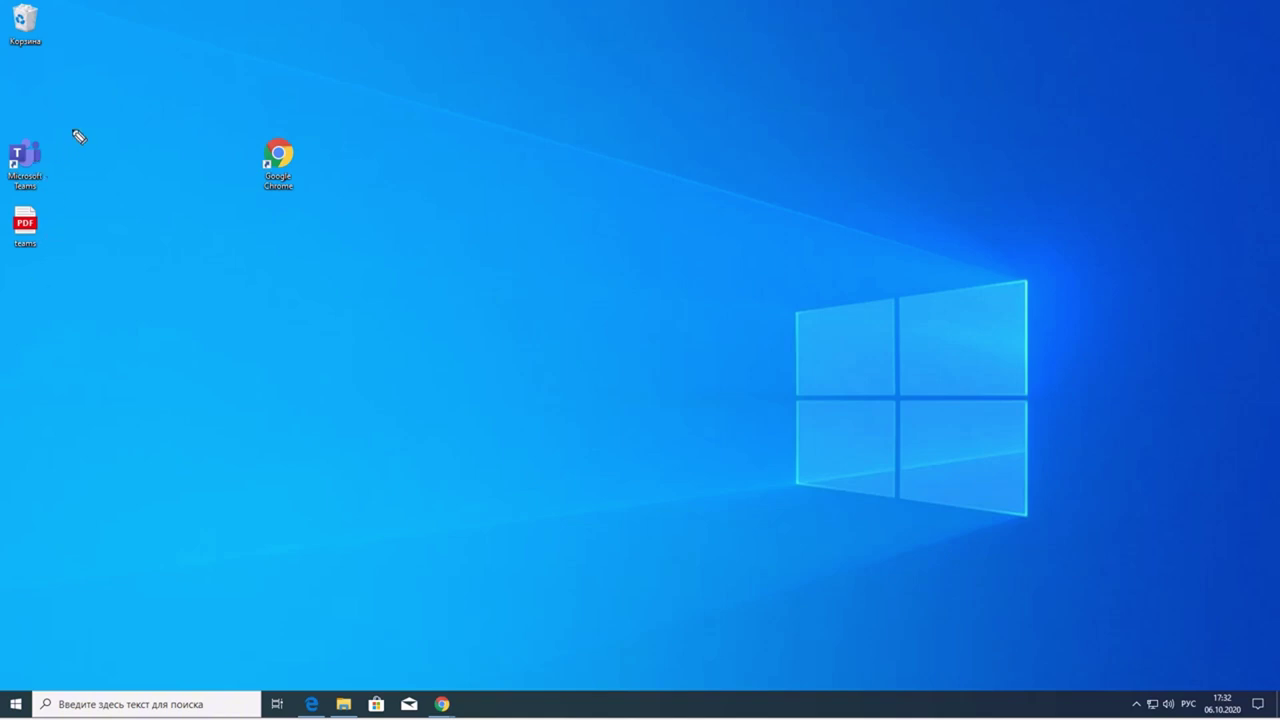
mouse_move(74, 130)
mouse_down()
mouse_move(3, 130)
mouse_move(20, 217)
mouse_move(91, 171)
mouse_move(75, 130)
mouse_up()
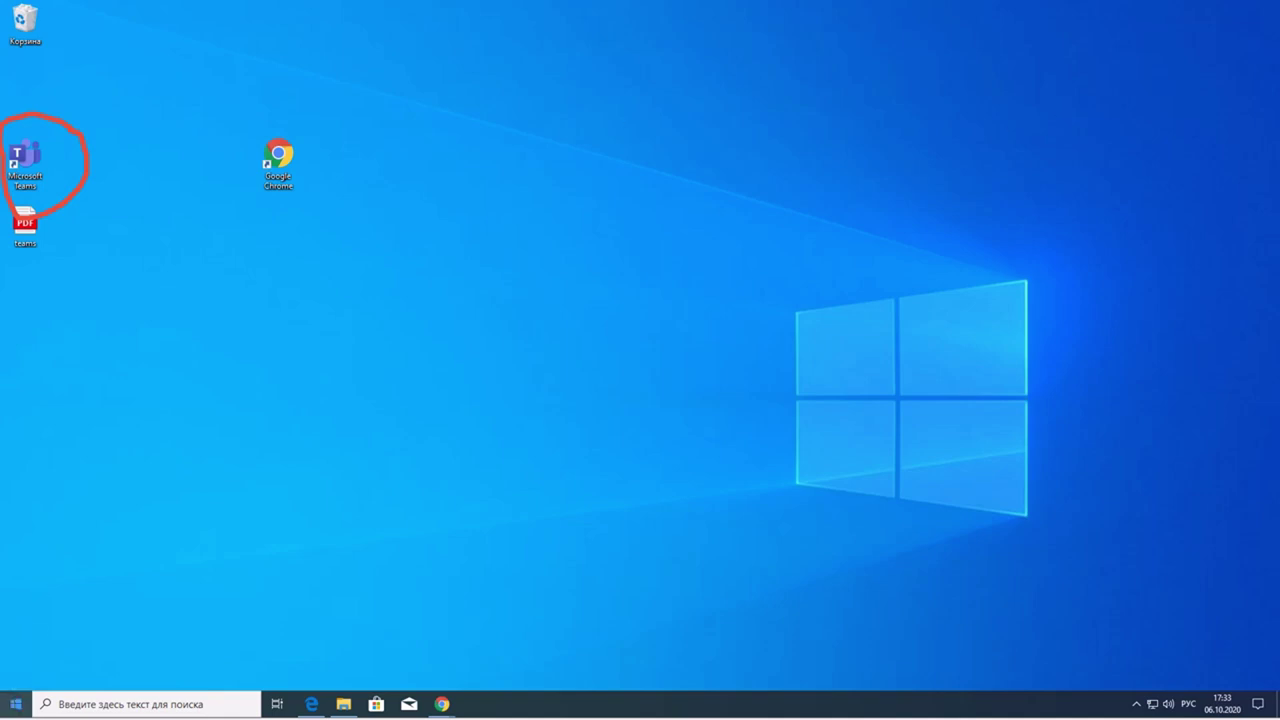
click(15, 704)
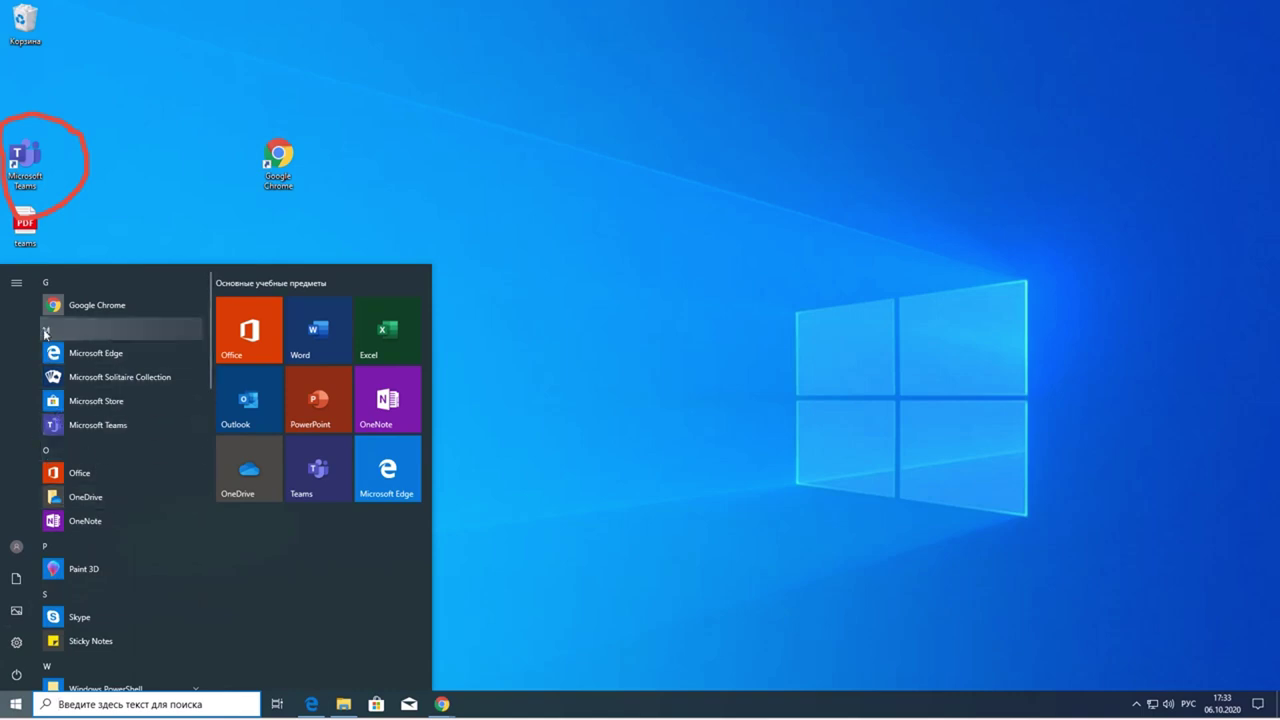
click(610, 466)
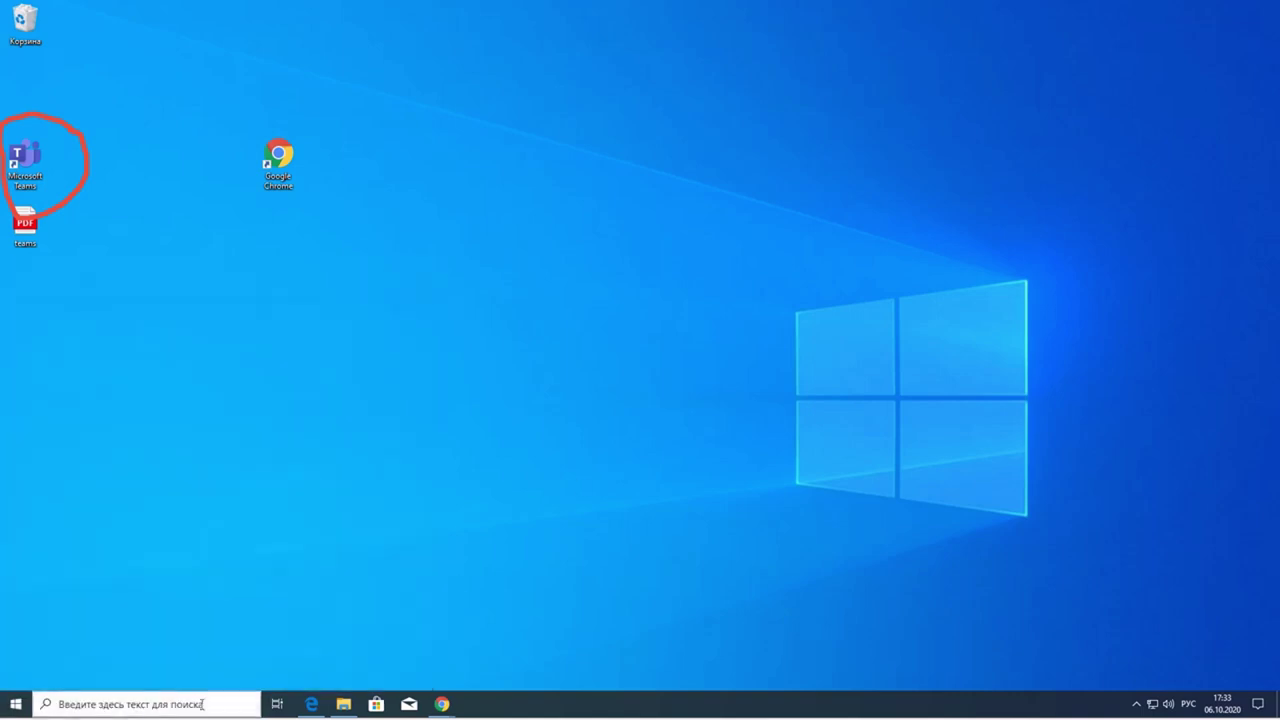
click(158, 706)
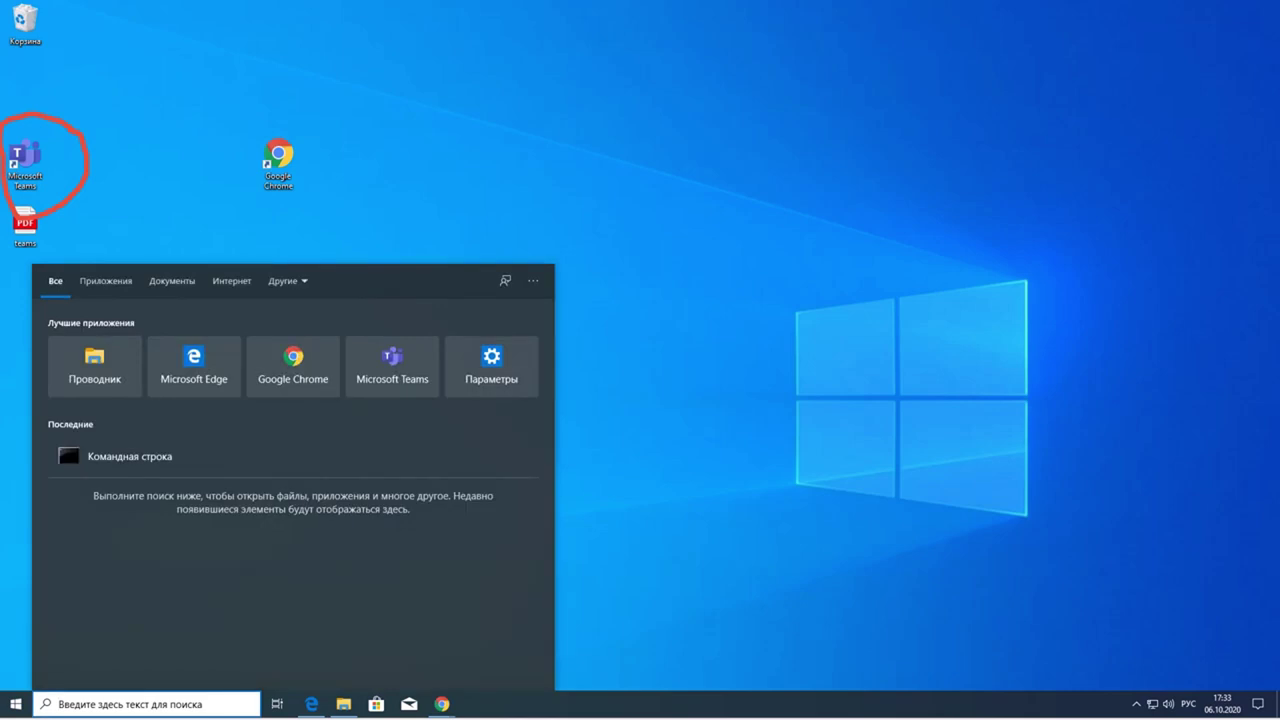
click(700, 567)
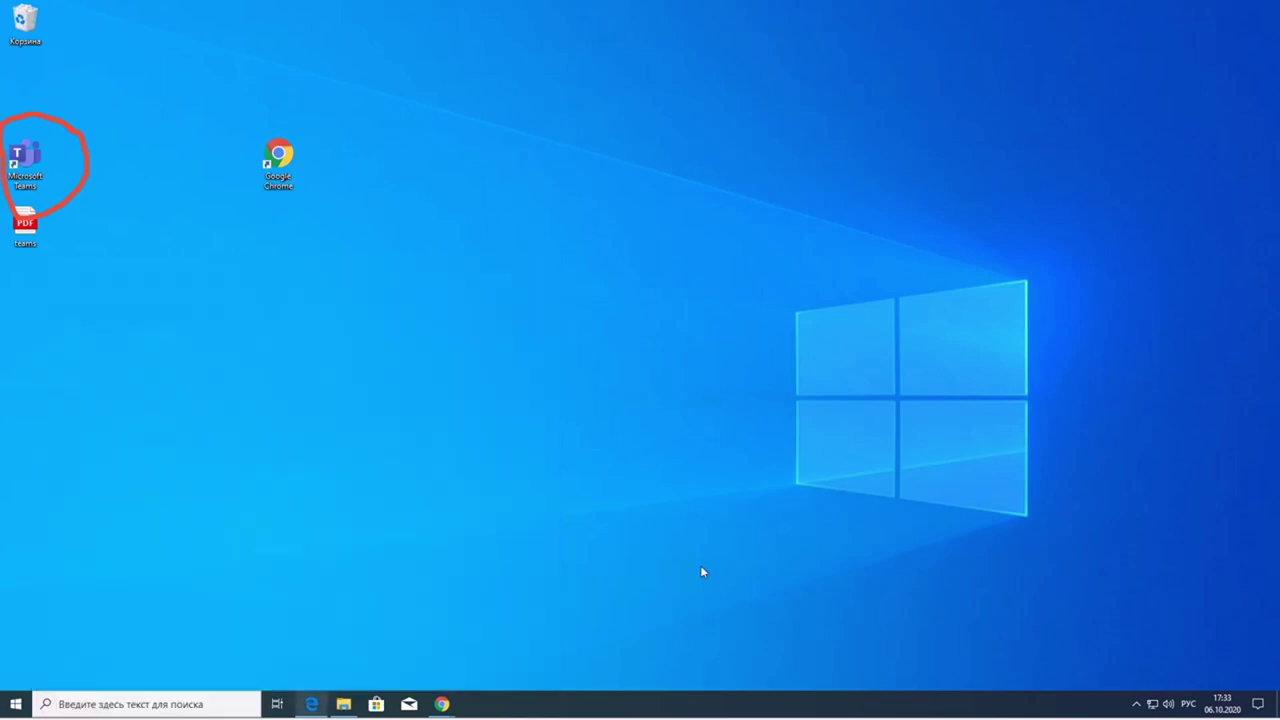
click(118, 708)
text(апап)
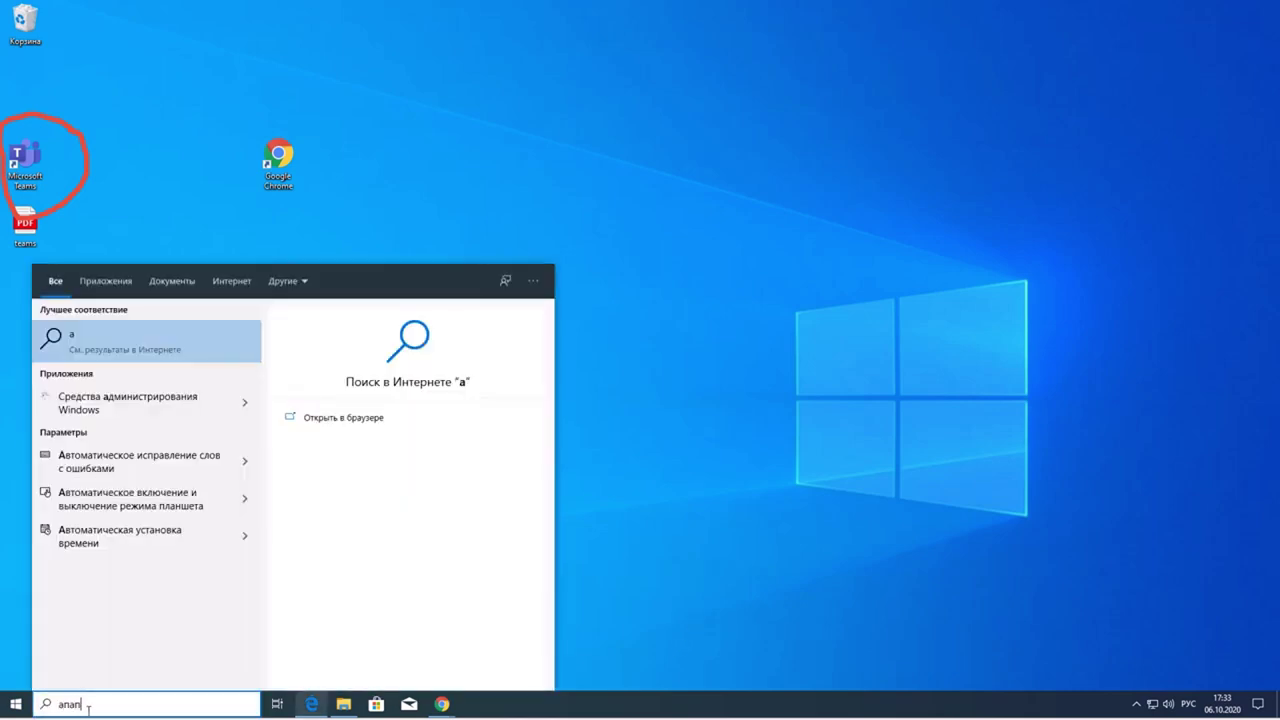
drag(84, 706, 45, 706)
key(alt+shift)
text(team)
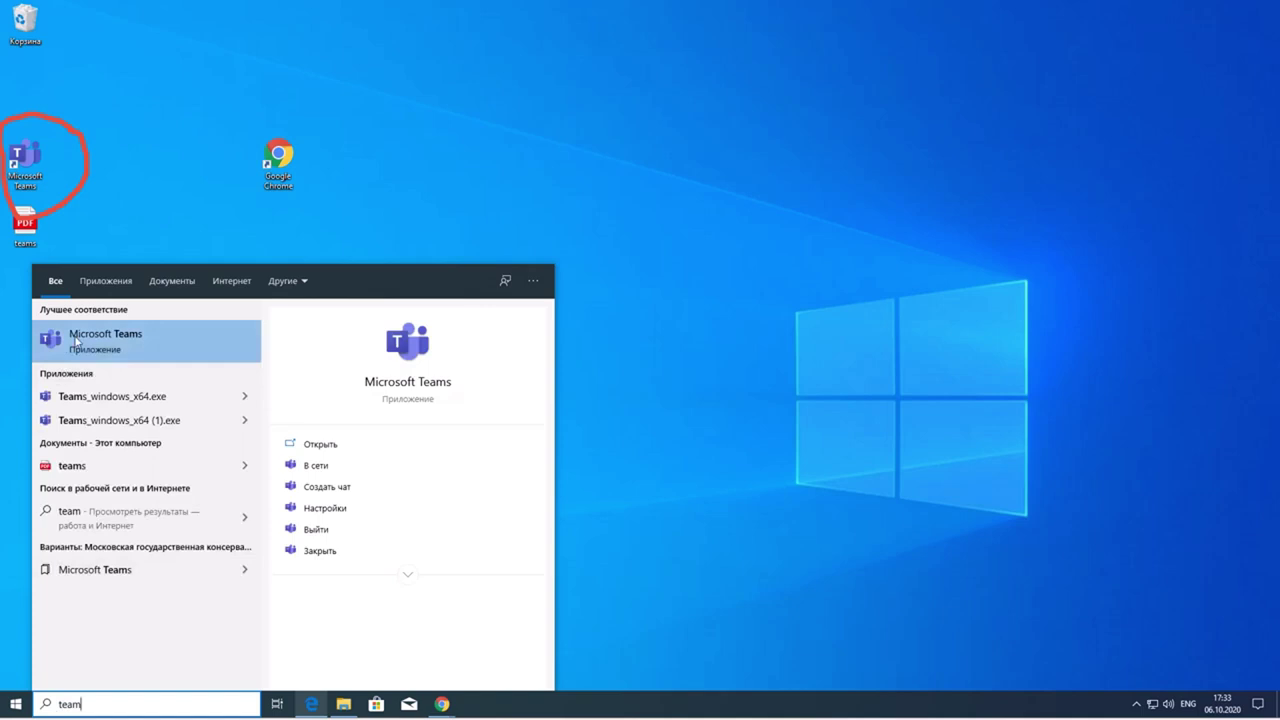
click(640, 333)
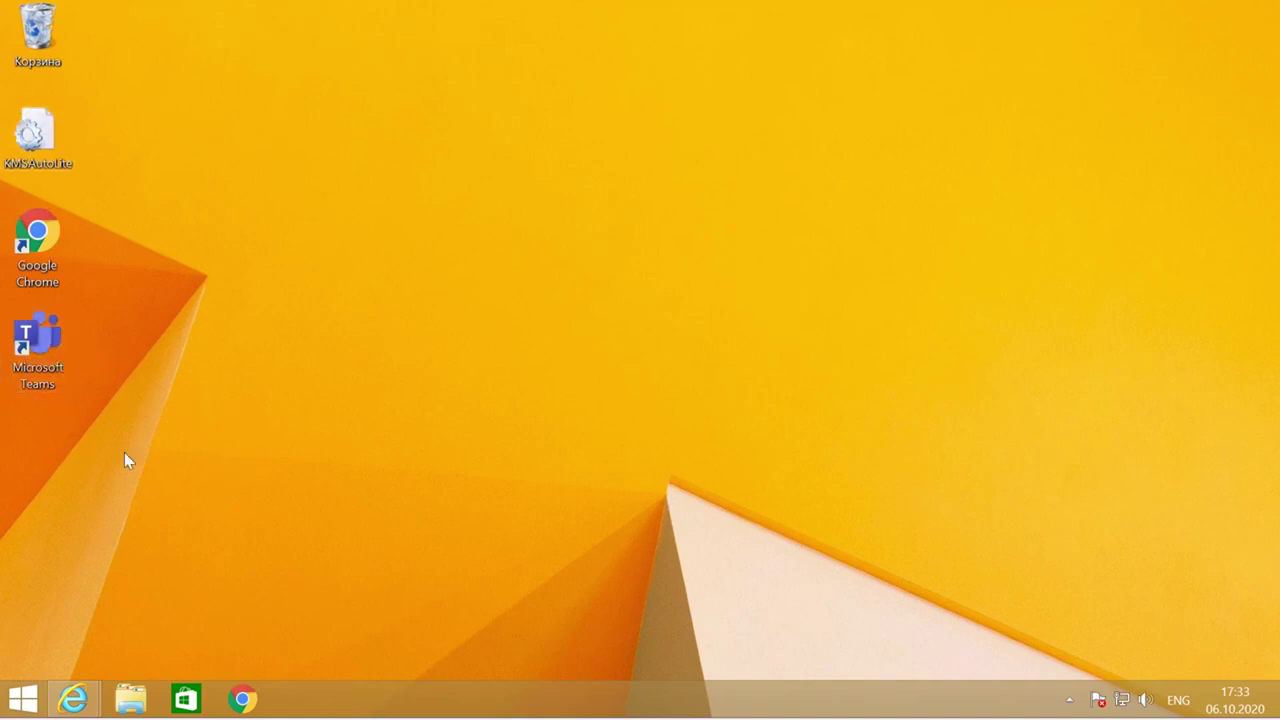
- From the Start screen's Apps list, pin Microsoft Teams with Закрепить на начальном экране
click(23, 699)
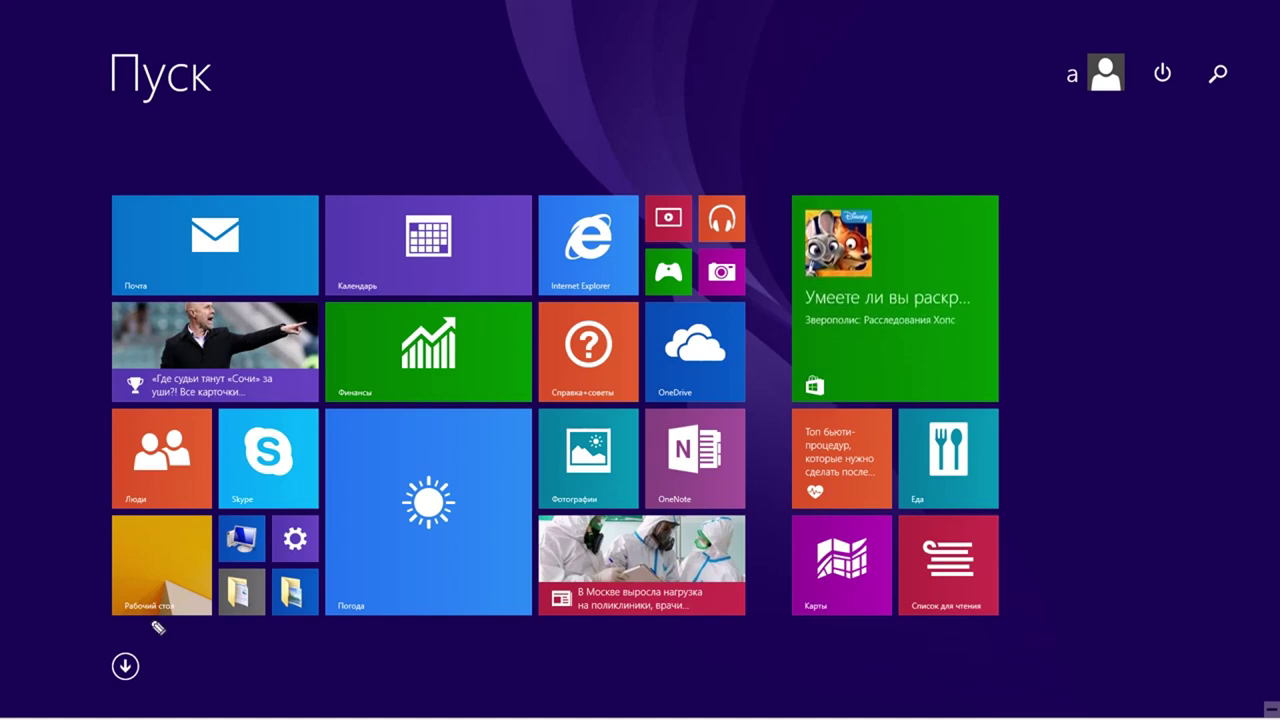
mouse_move(152, 620)
mouse_down()
mouse_move(88, 655)
mouse_move(170, 697)
mouse_move(122, 618)
mouse_move(102, 622)
mouse_up()
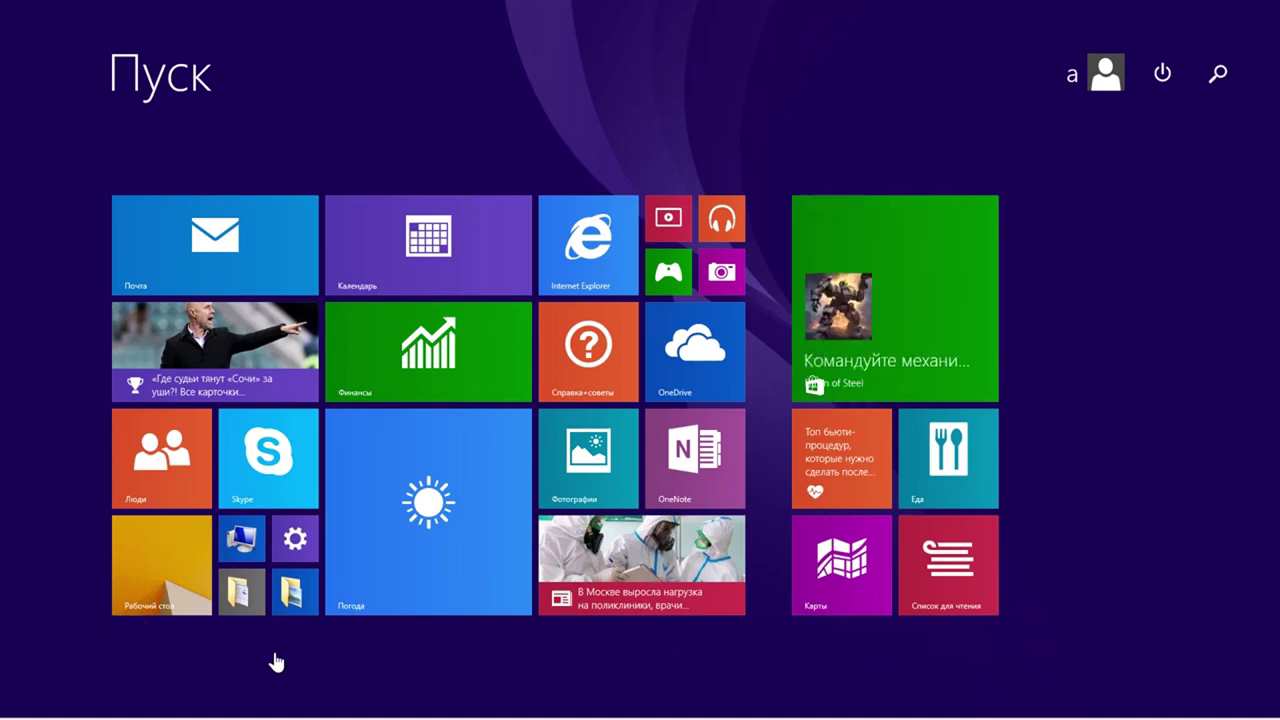
click(125, 666)
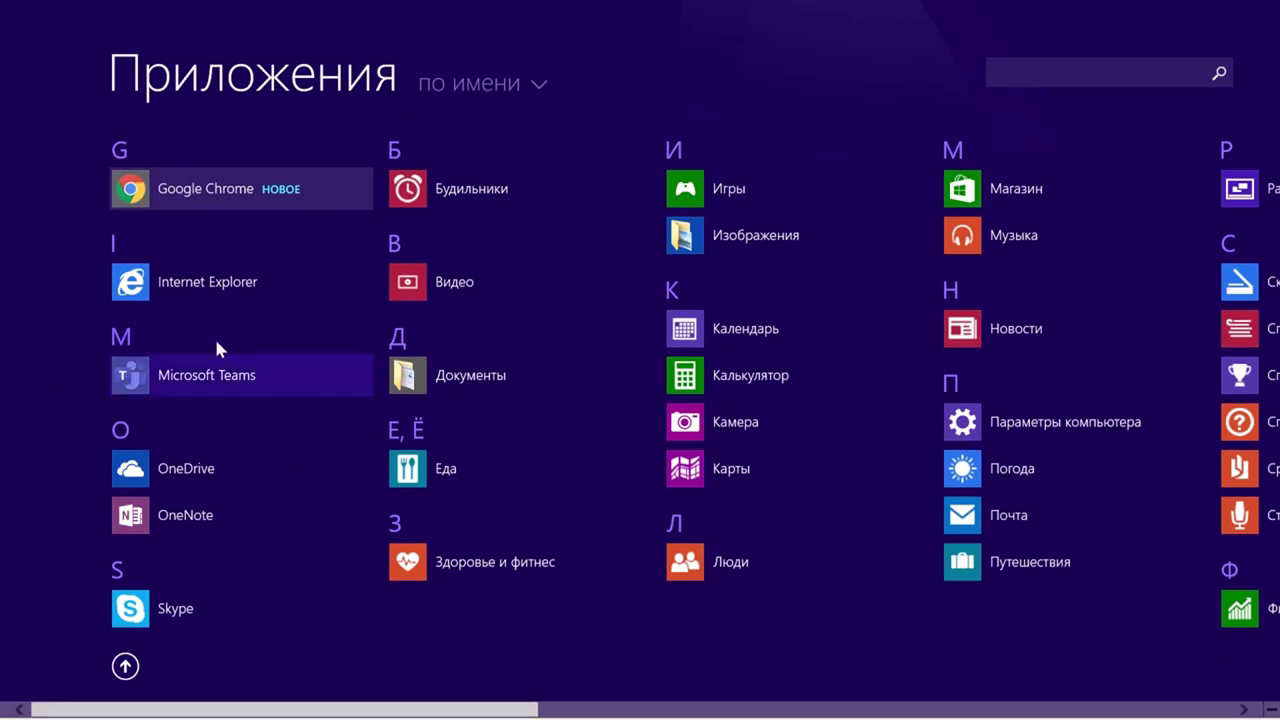
right_click(125, 376)
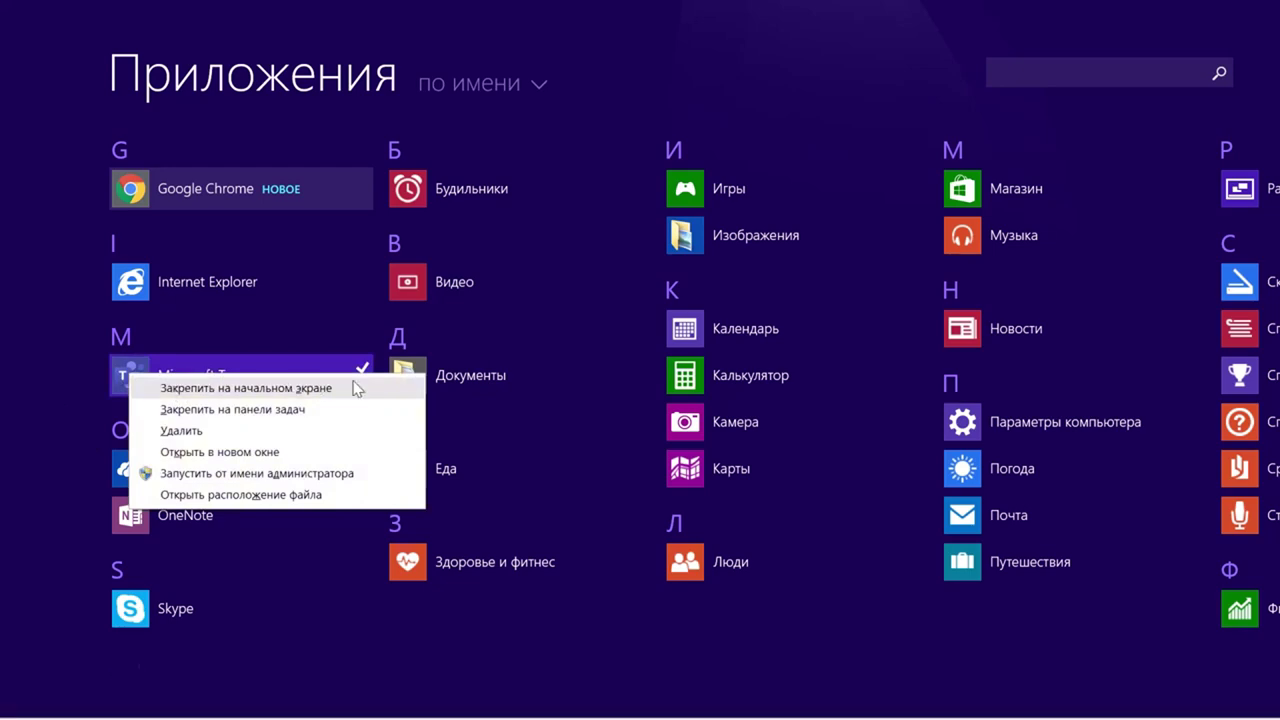
click(221, 389)
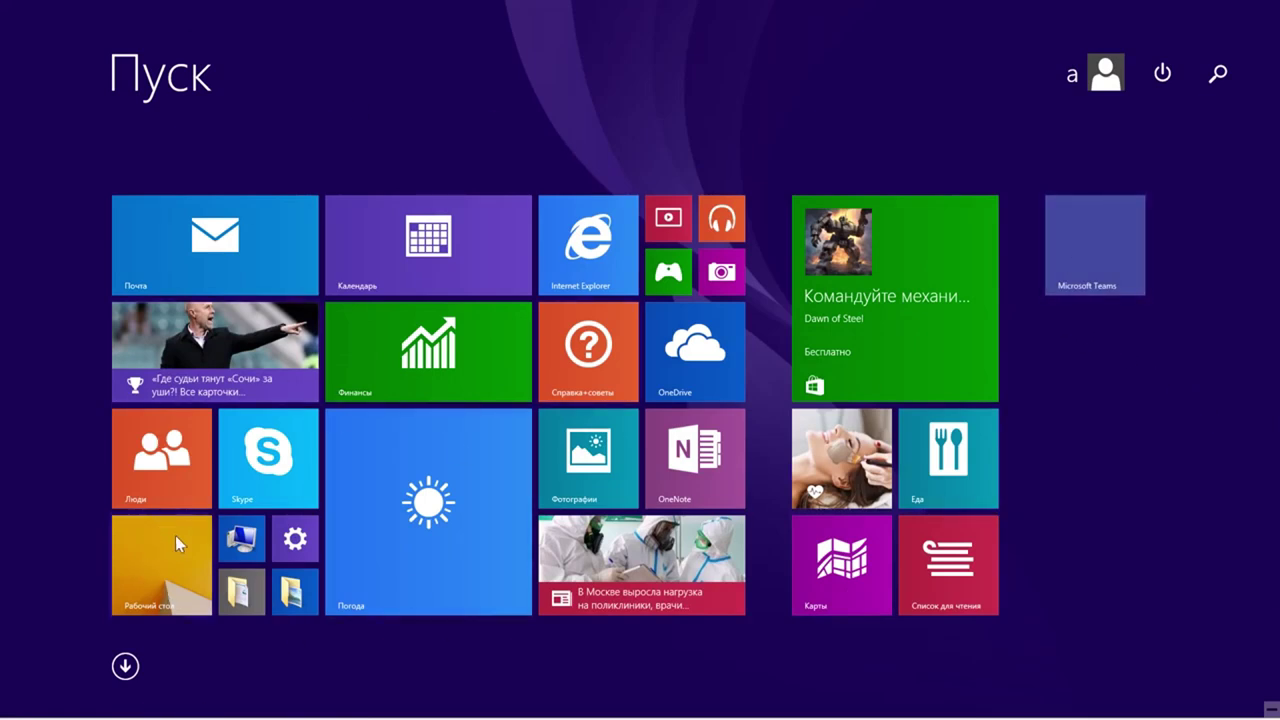
- Return to the desktop using the Рабочий стол tile on the Start screen
click(153, 561)
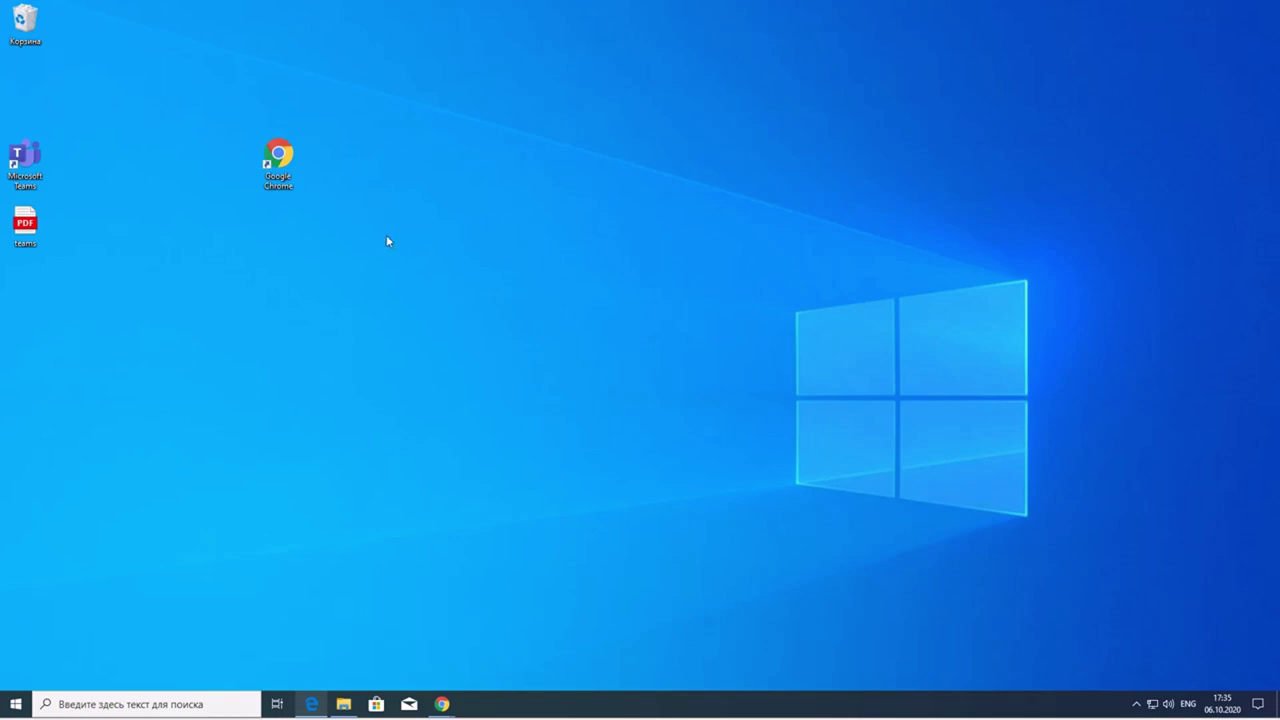
- Launch Chrome and load office.com, briefly checking the account details panel
double_click(291, 160)
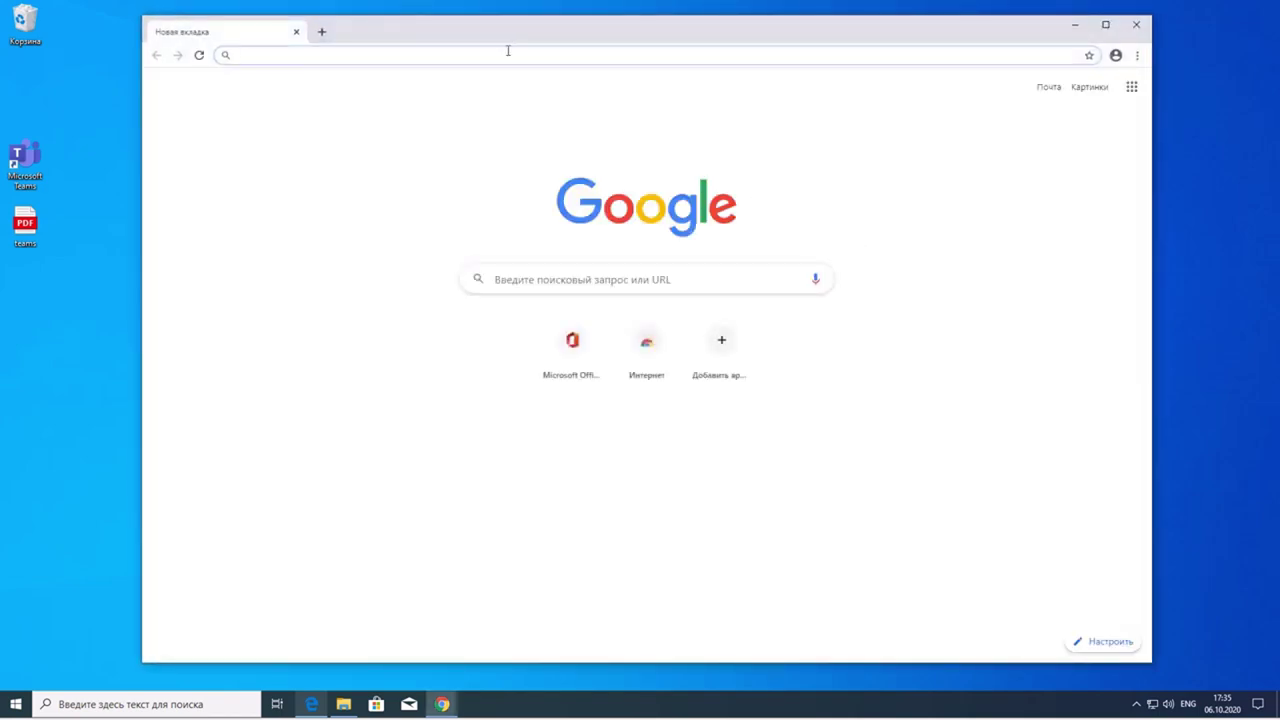
text(office.com)
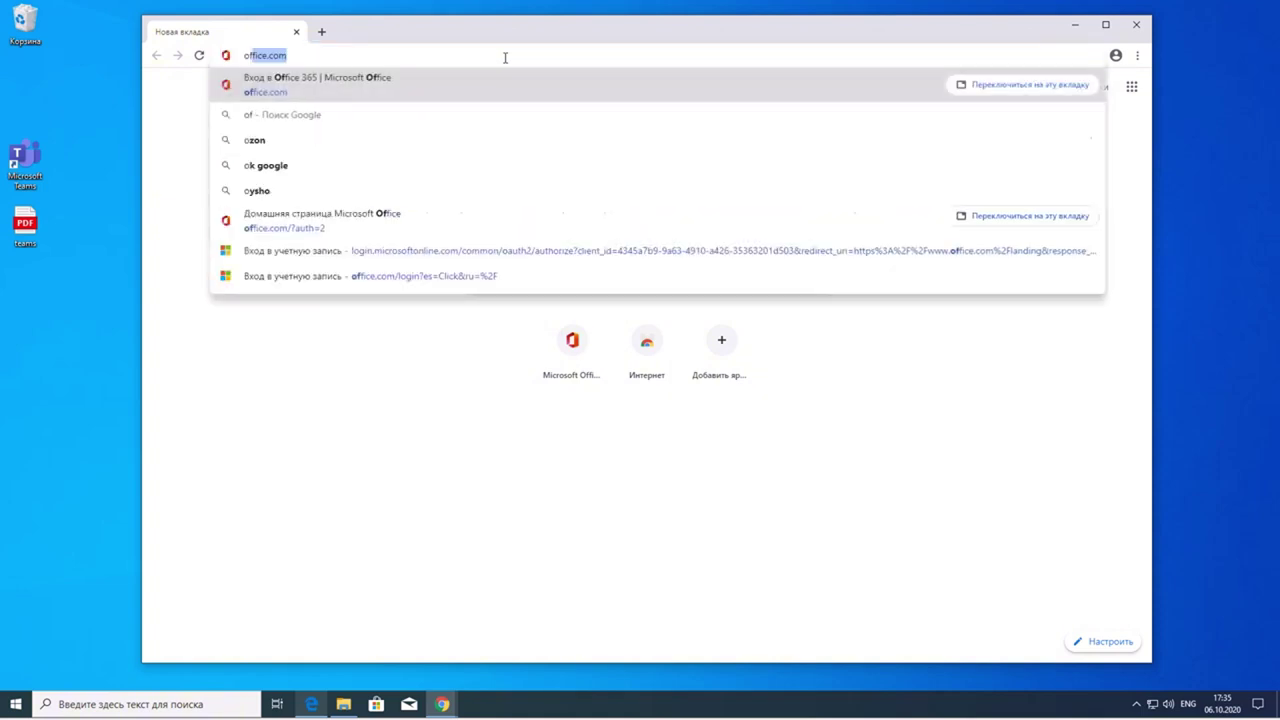
key(Return)
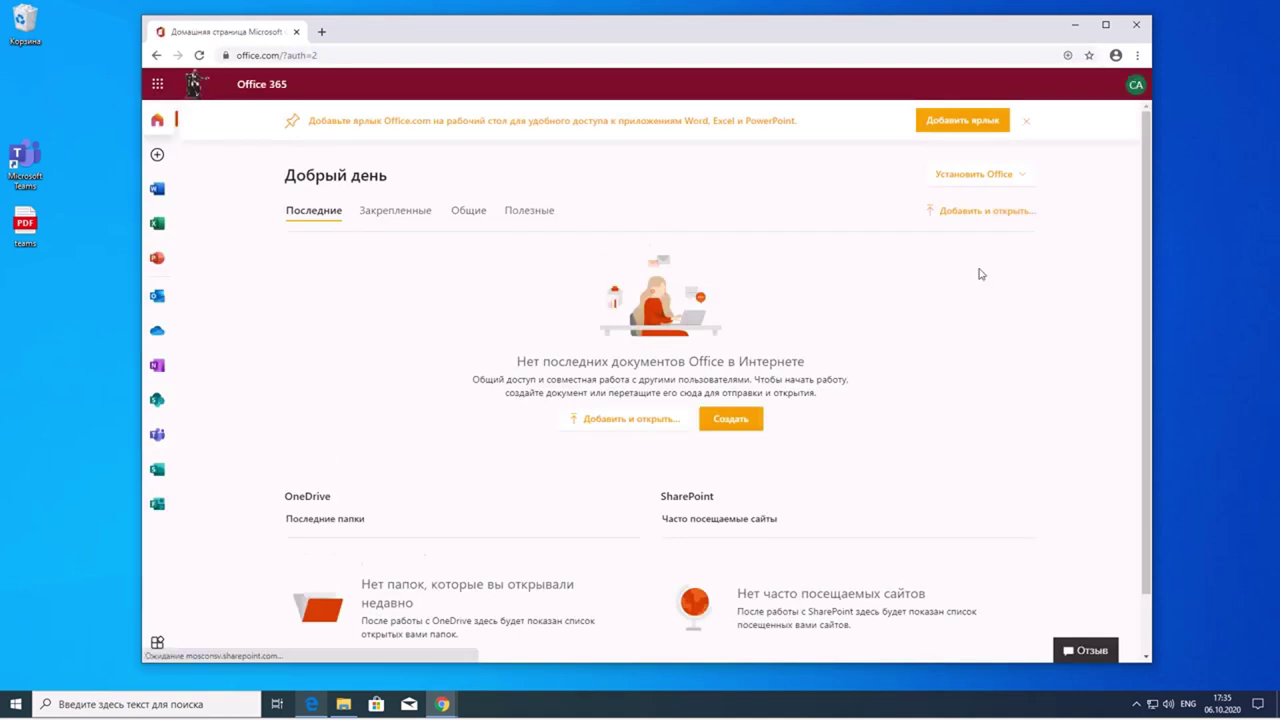
click(1134, 86)
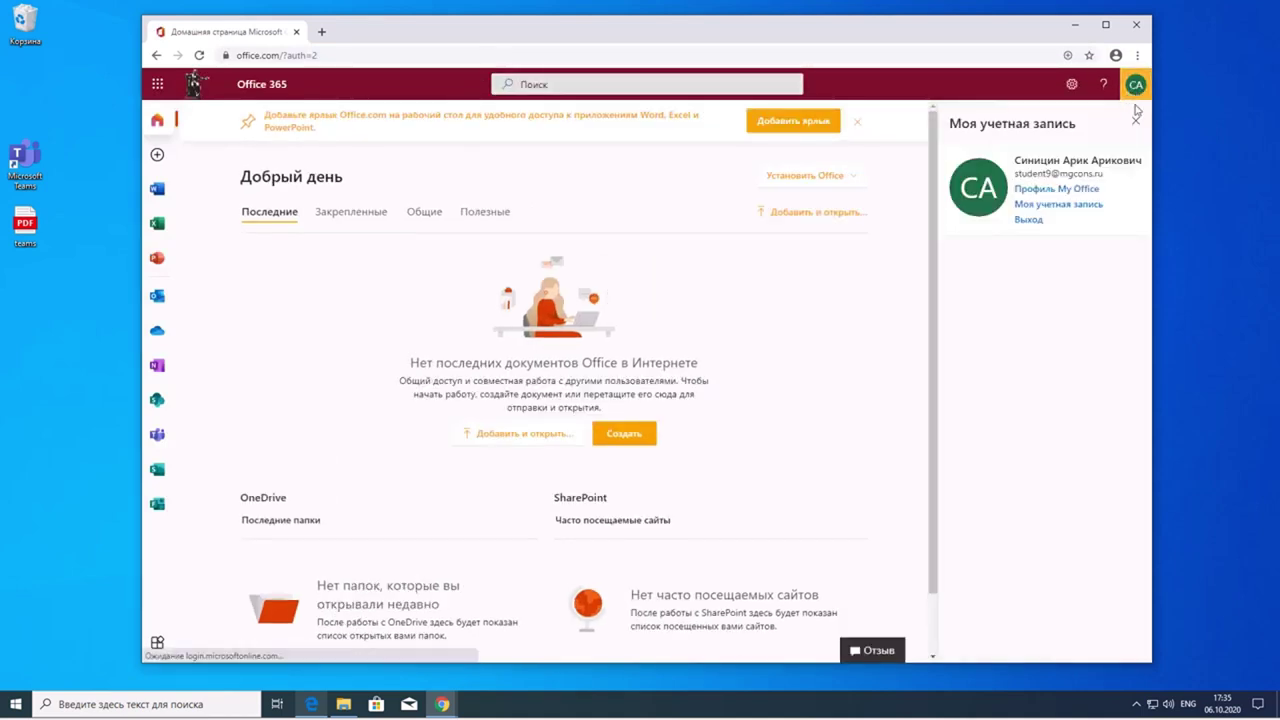
click(1136, 124)
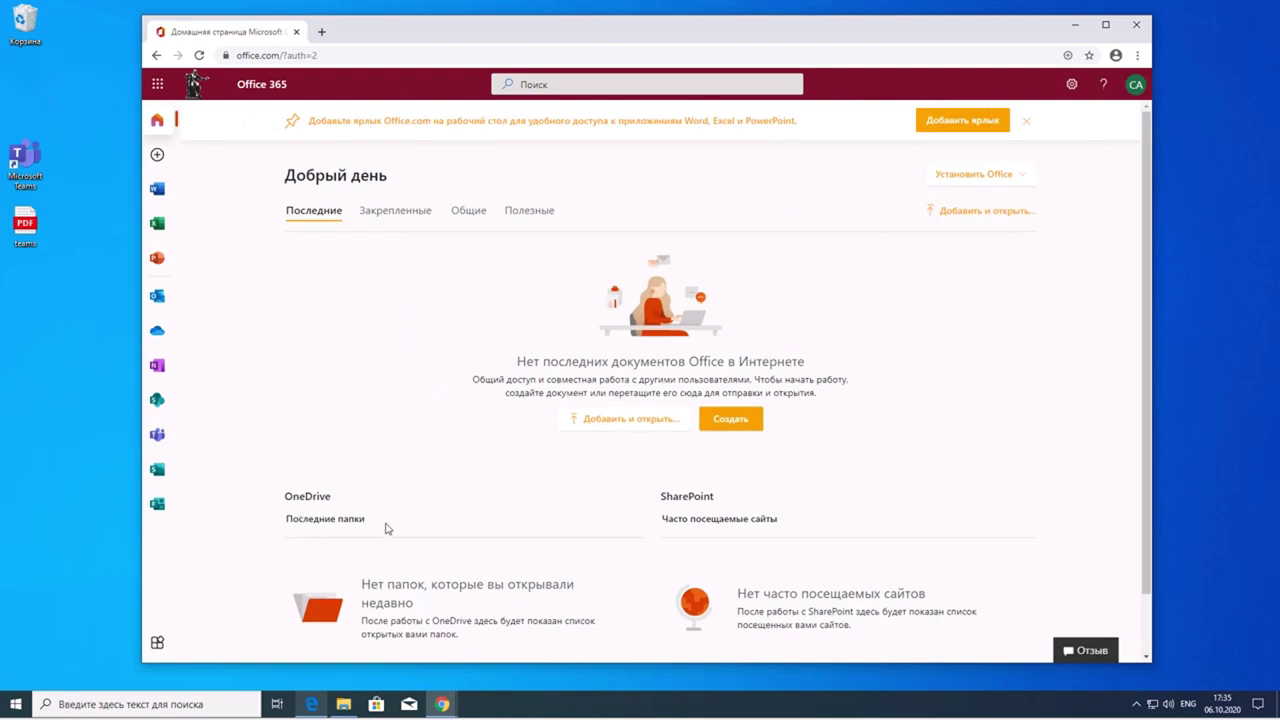
- Launch Teams from the Office 365 app rail and switch to its new tab
click(157, 433)
click(220, 33)
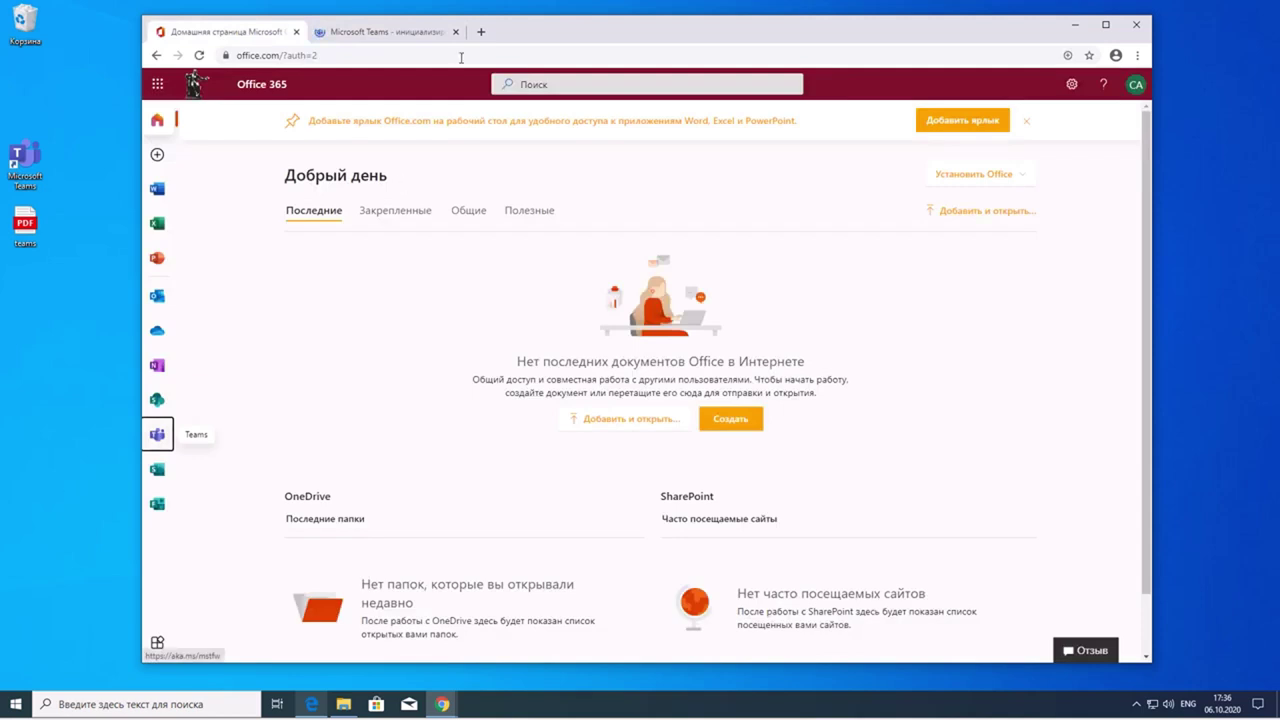
click(365, 33)
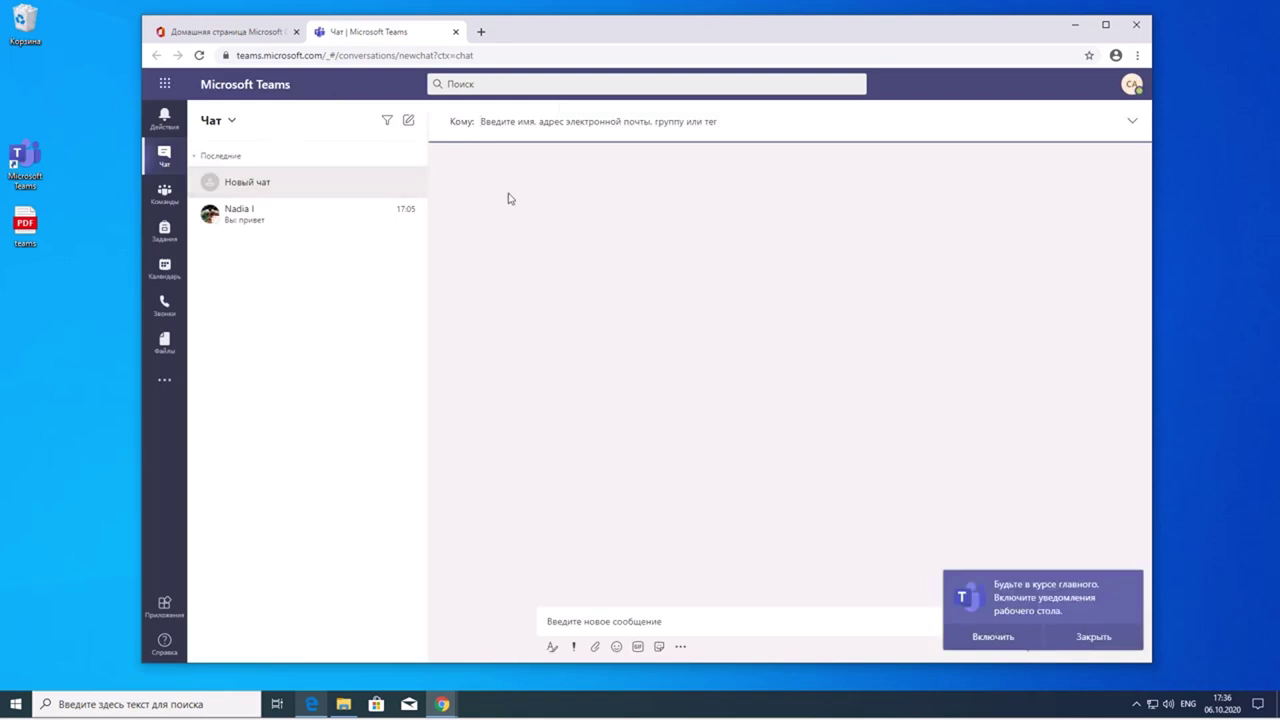
- Minimize and restore Chrome, then switch between the Office 365 and Teams chat tabs
click(1072, 26)
mouse_move(443, 704)
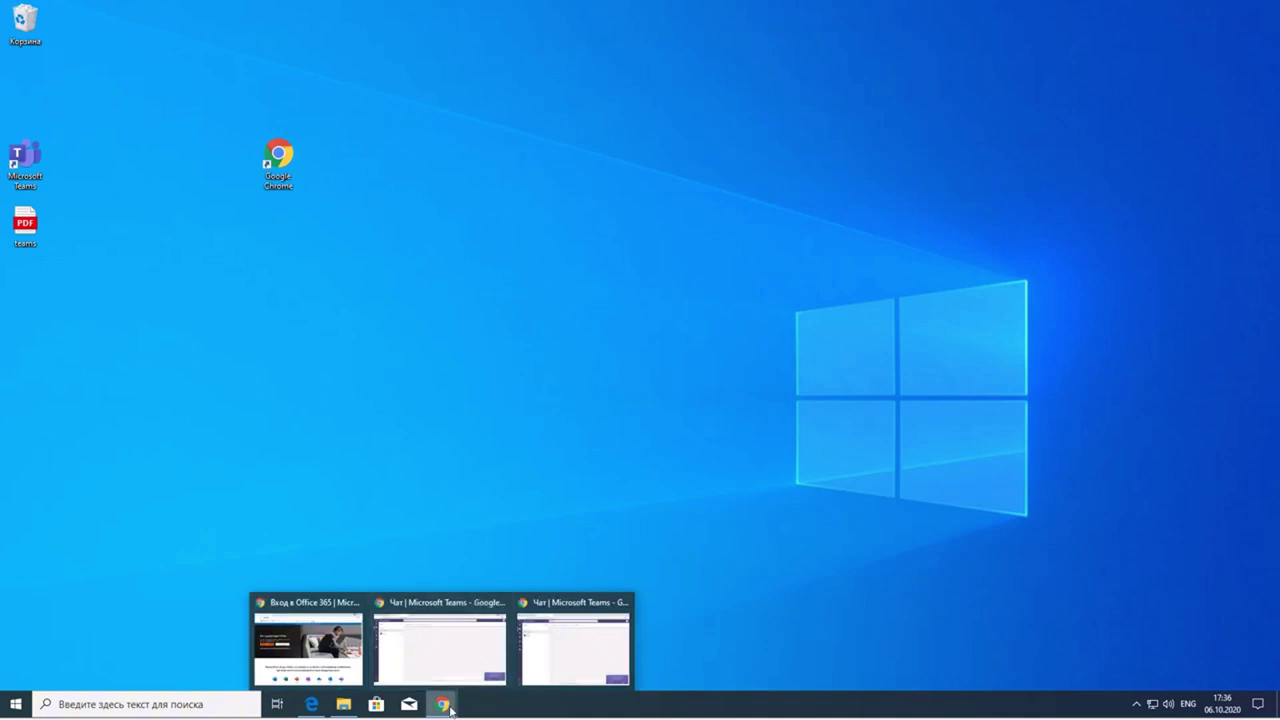
click(442, 652)
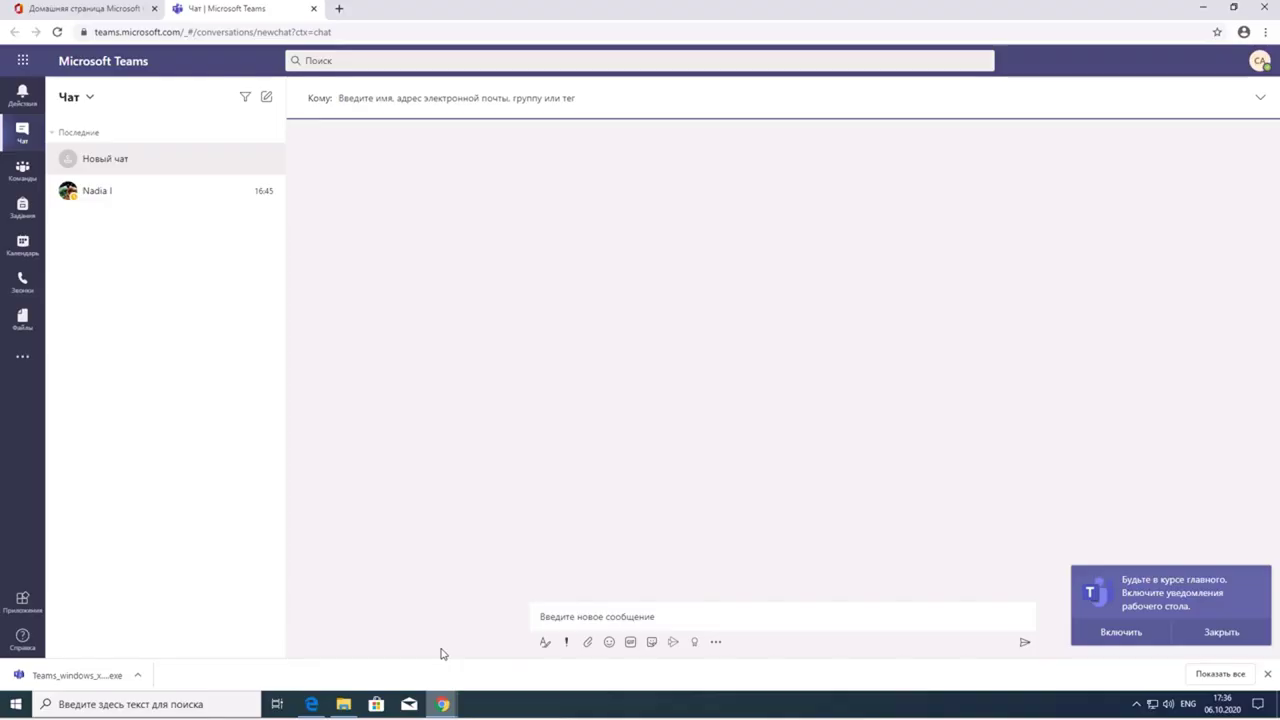
click(130, 14)
click(212, 14)
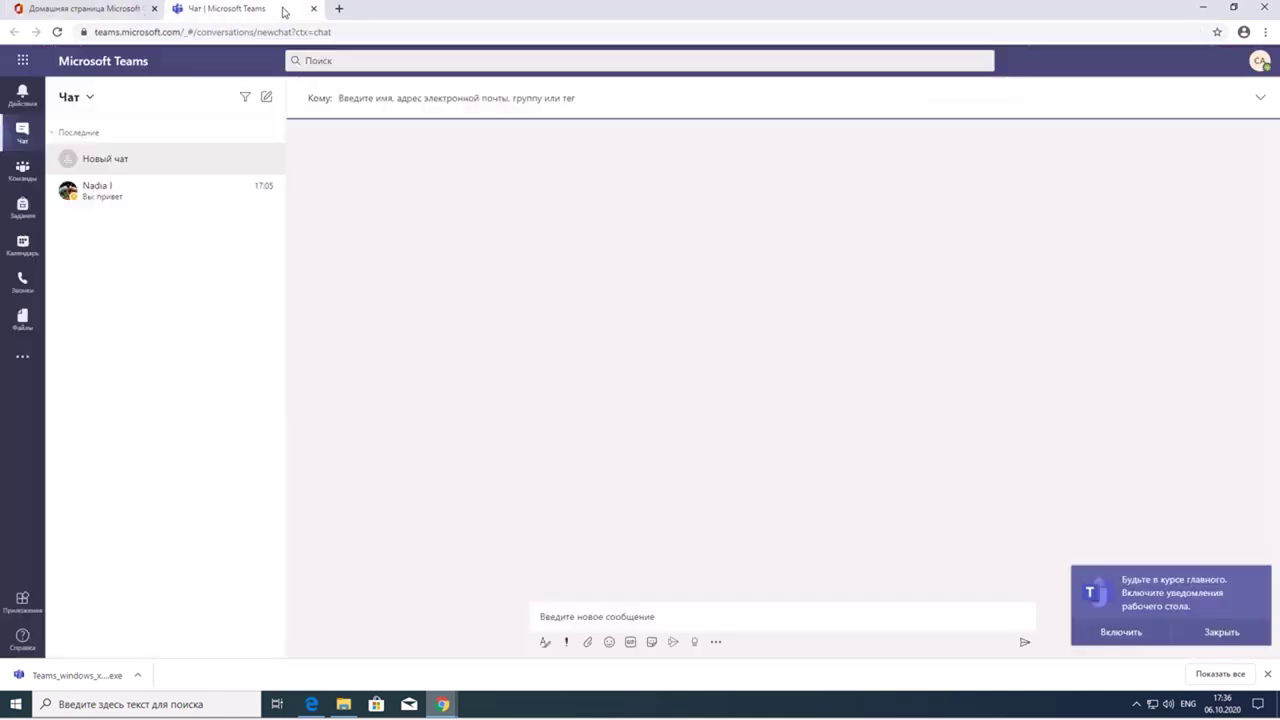
click(134, 12)
click(218, 12)
click(338, 9)
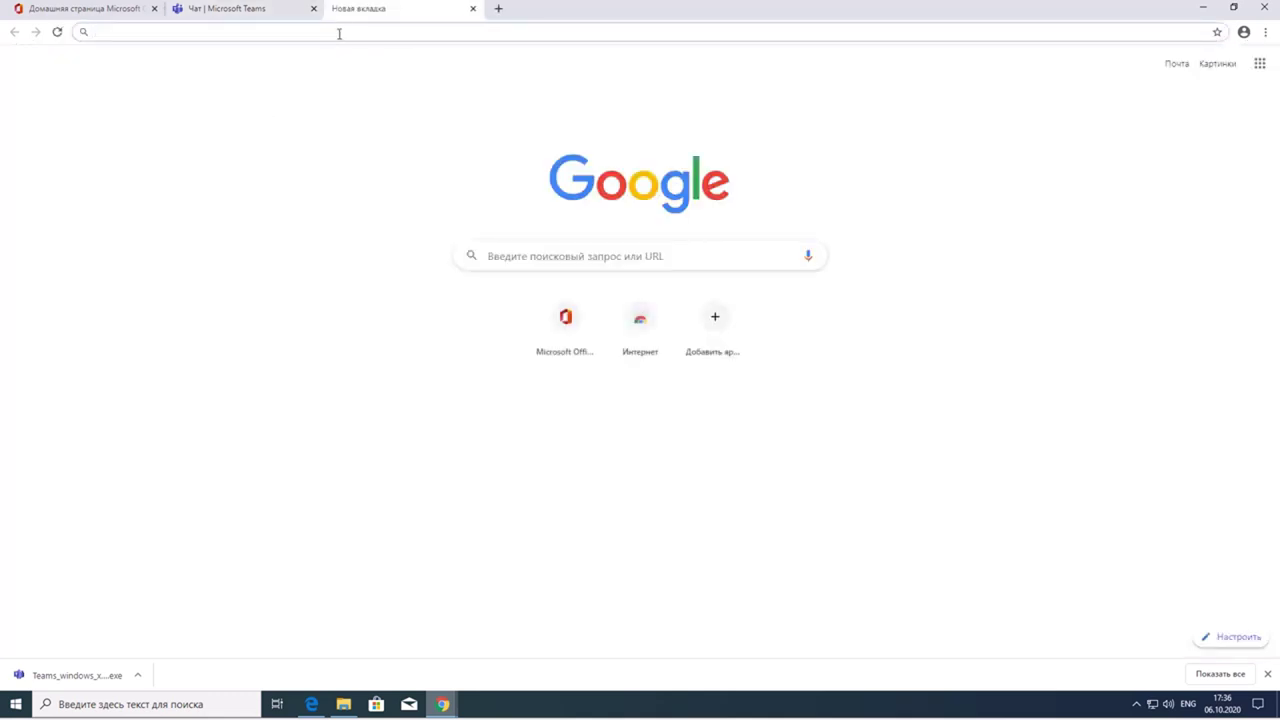
text(www.)
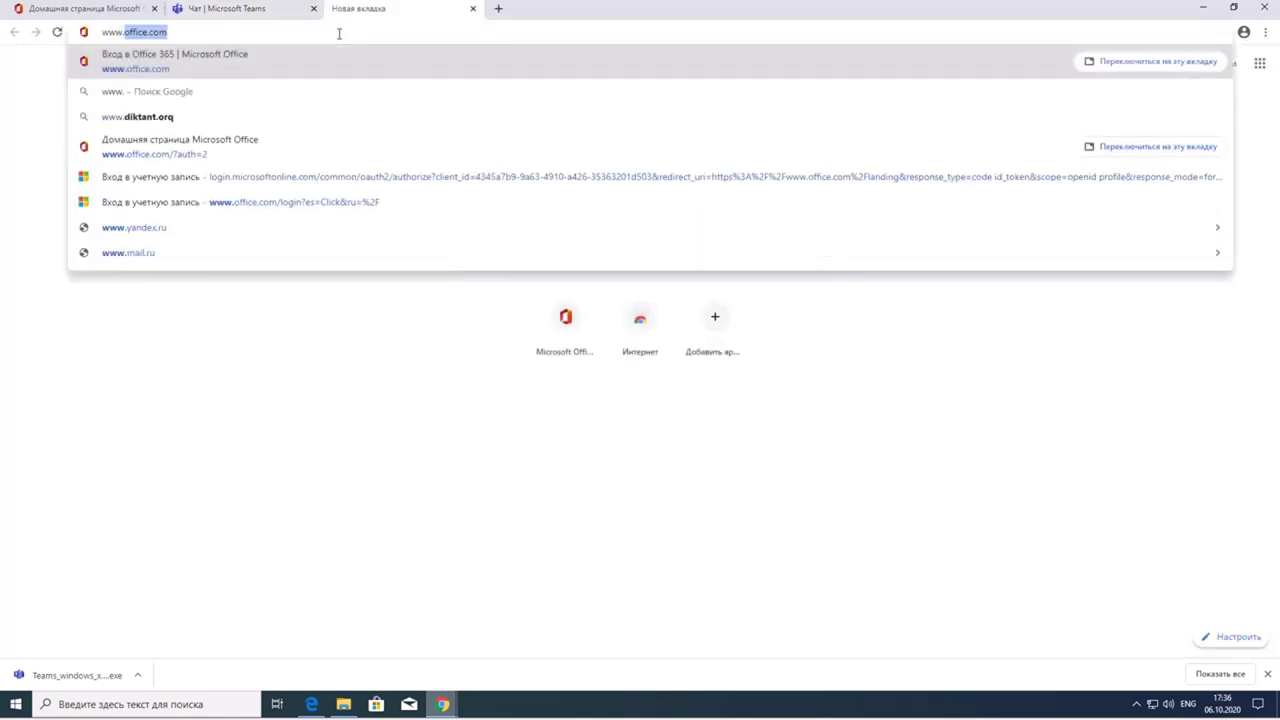
text(mail.ru)
key(Return)
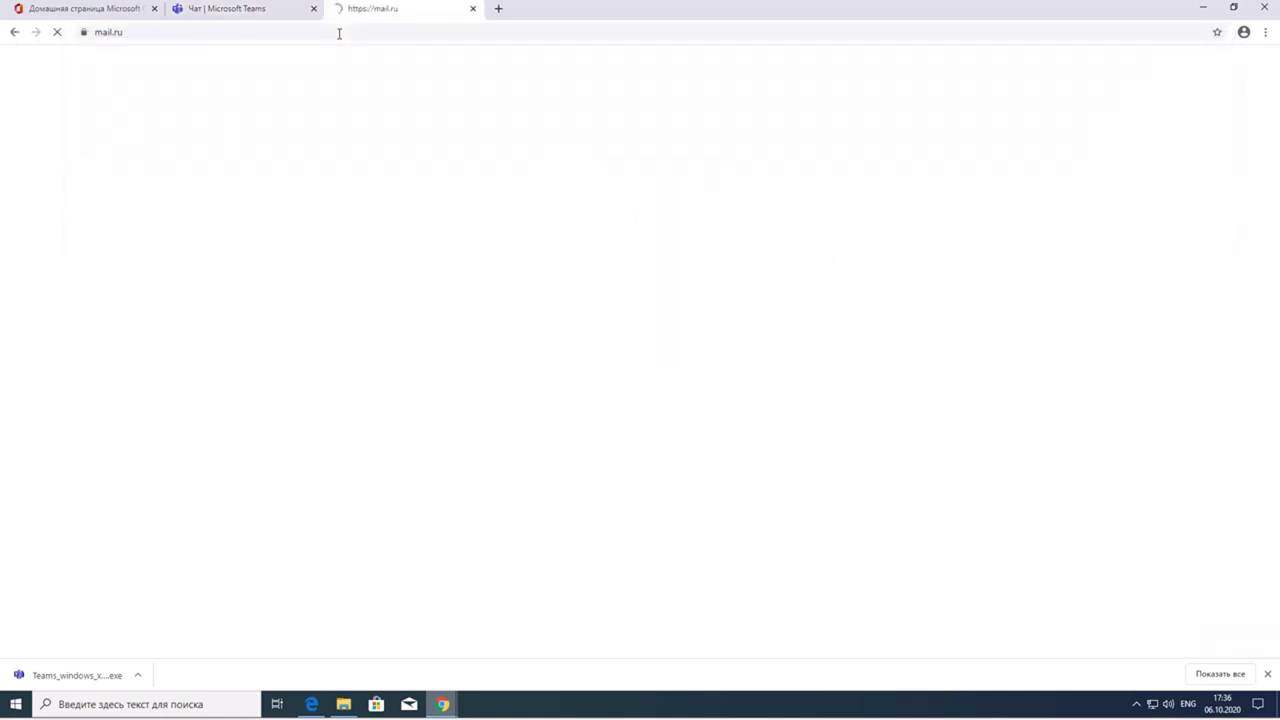
click(247, 12)
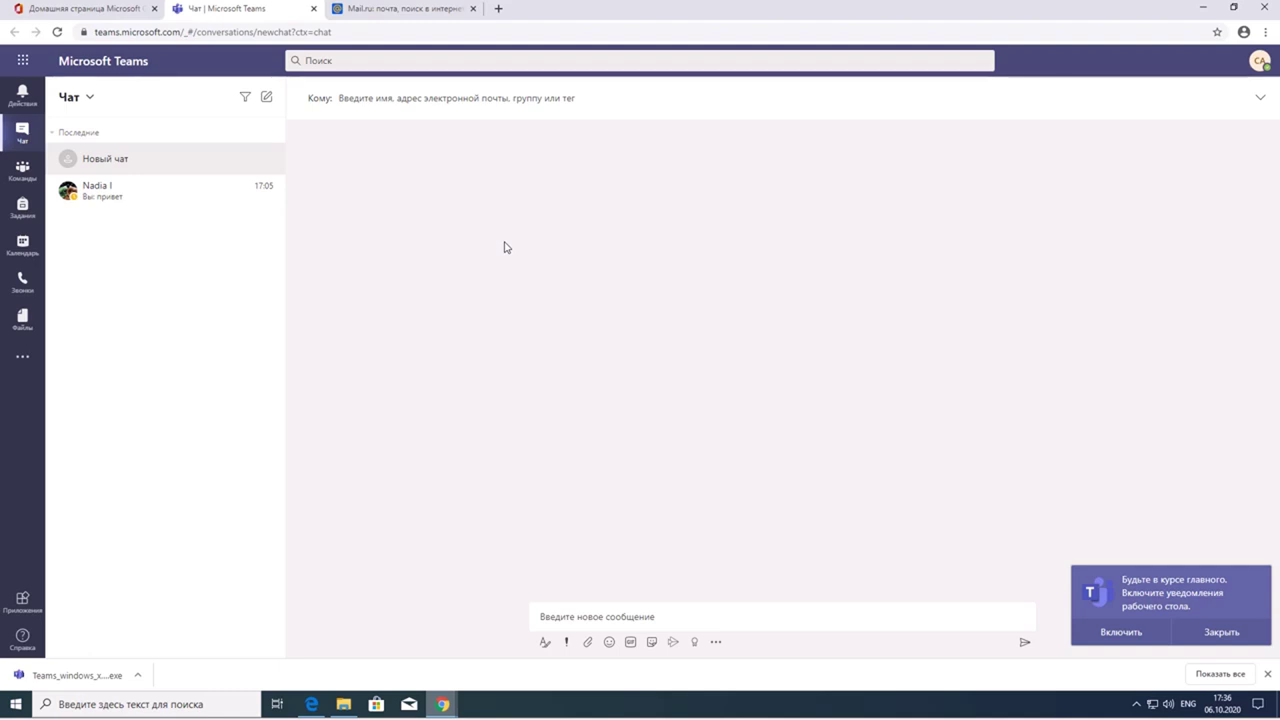
click(120, 12)
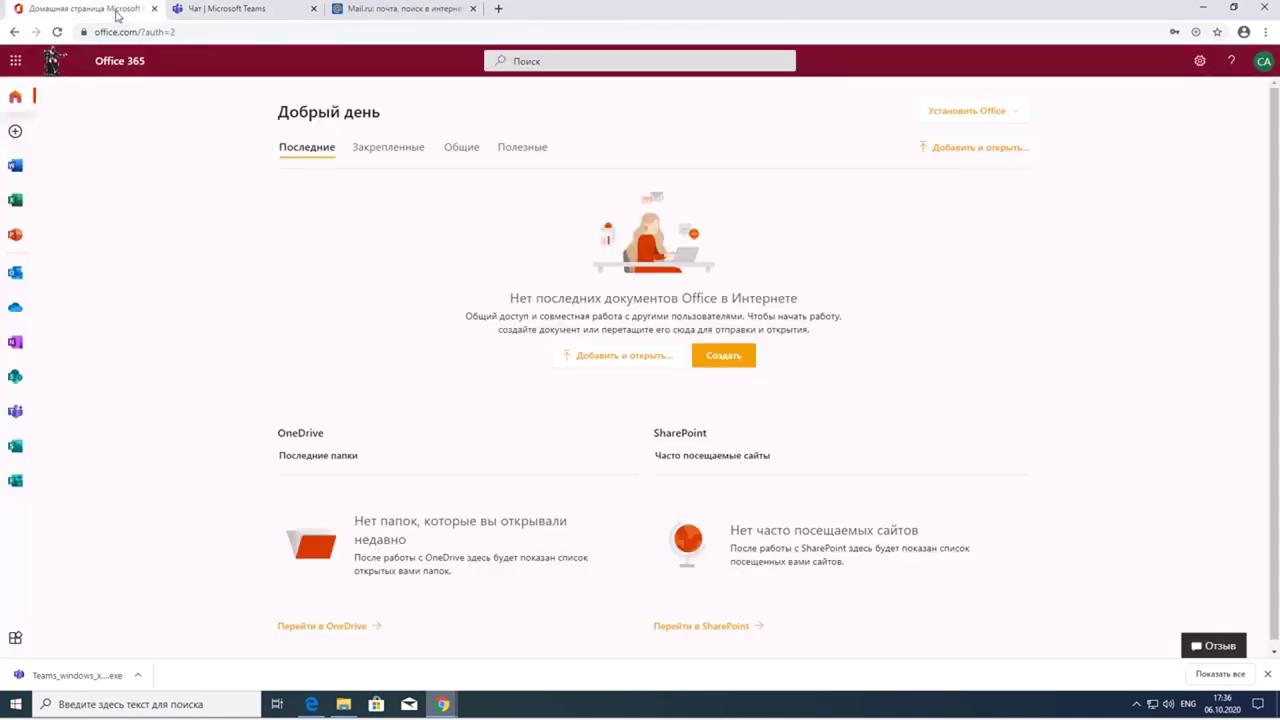
click(222, 13)
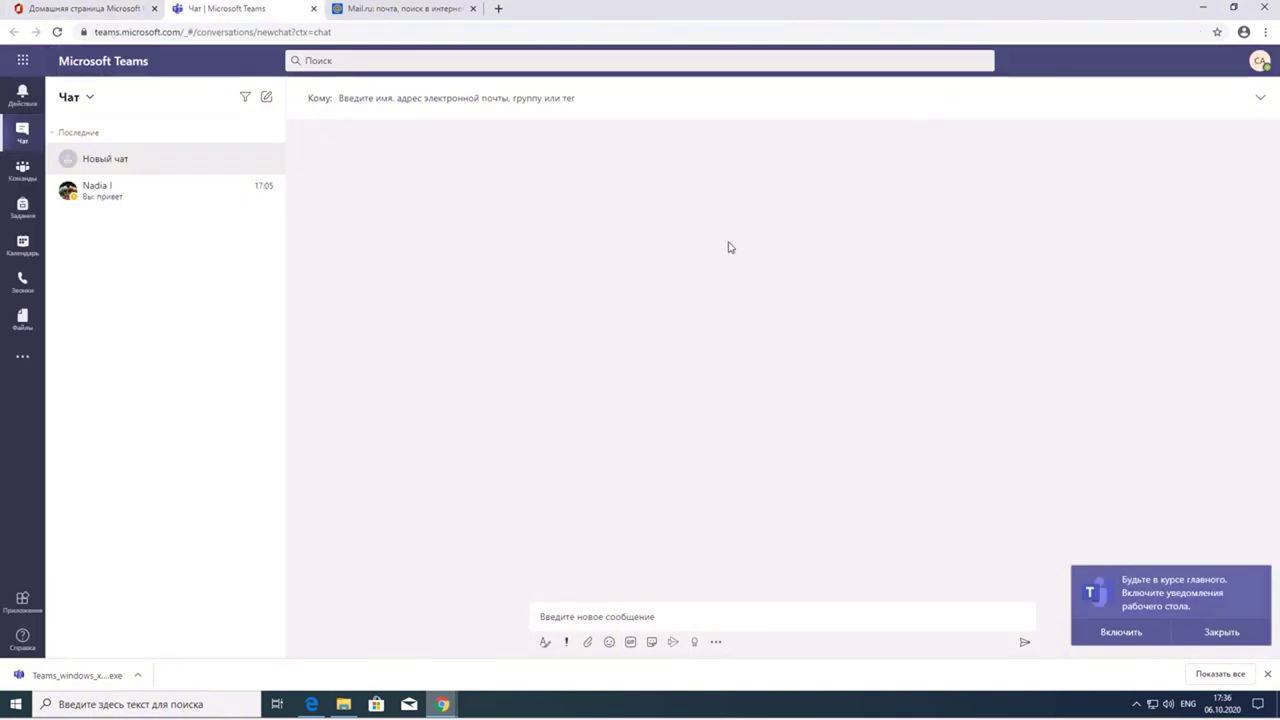
- Close Chrome and sign in to the Teams desktop app with the account's e-mail address
click(1258, 12)
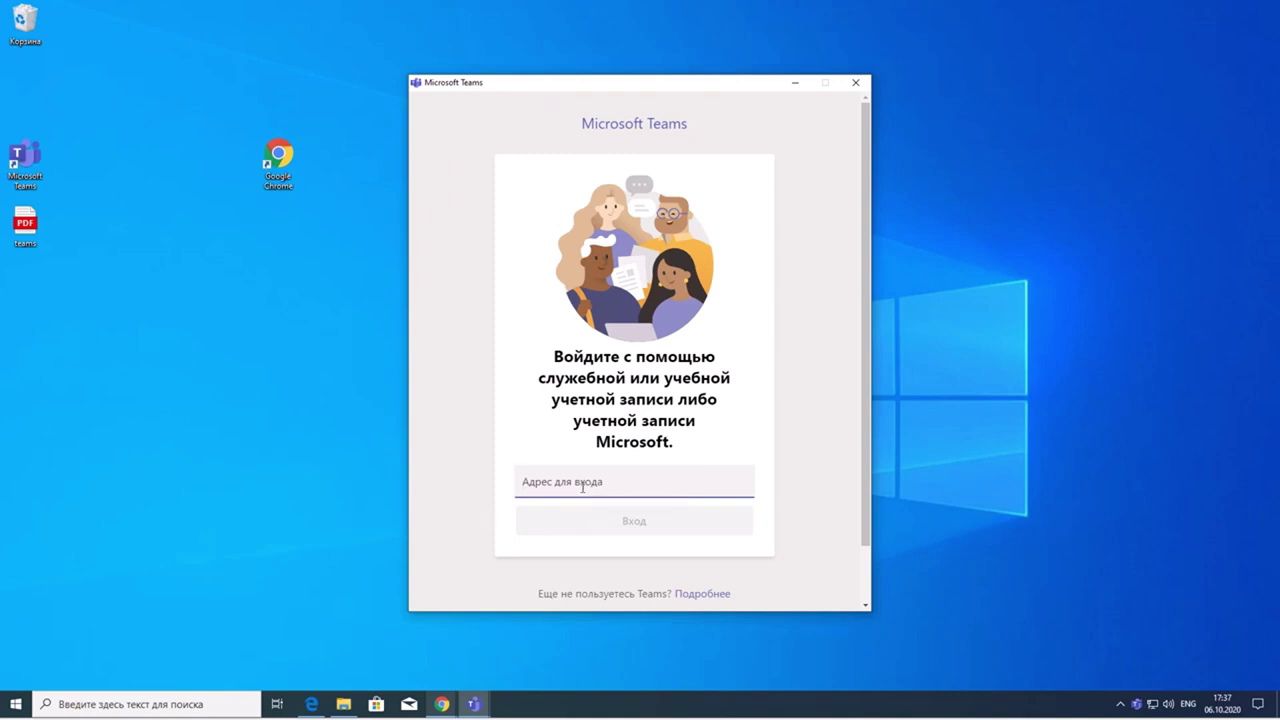
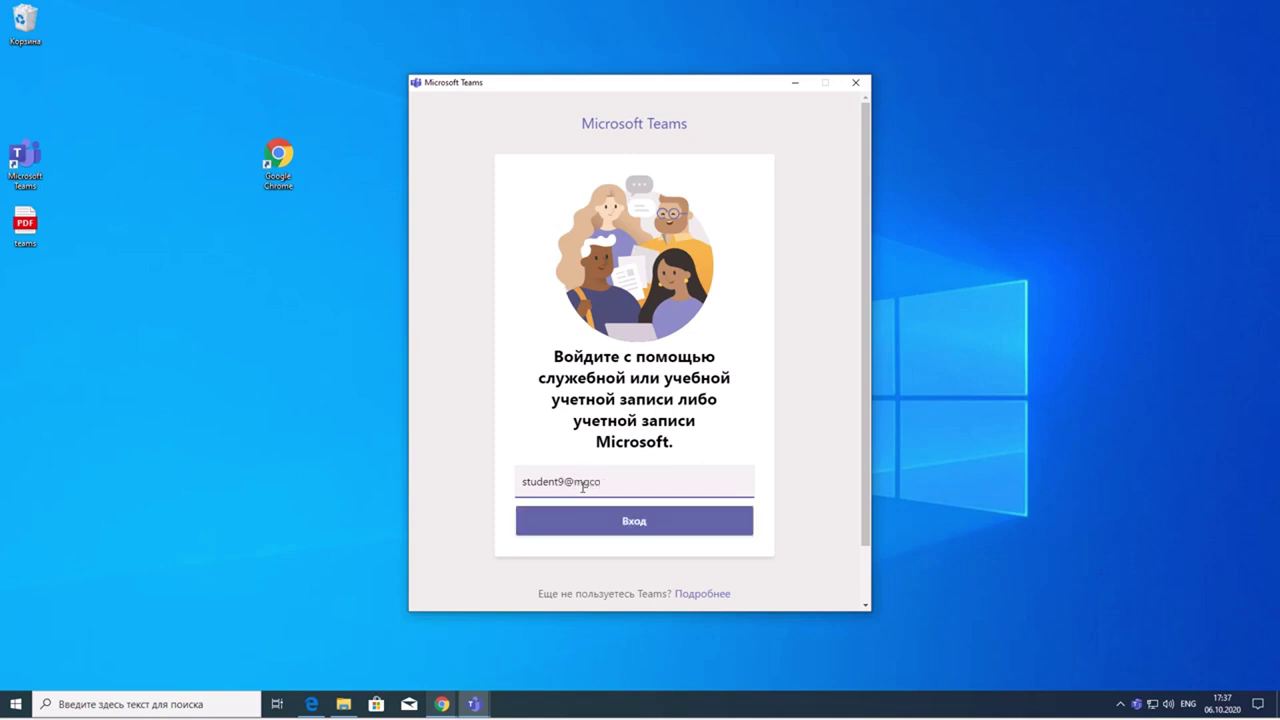
click(646, 526)
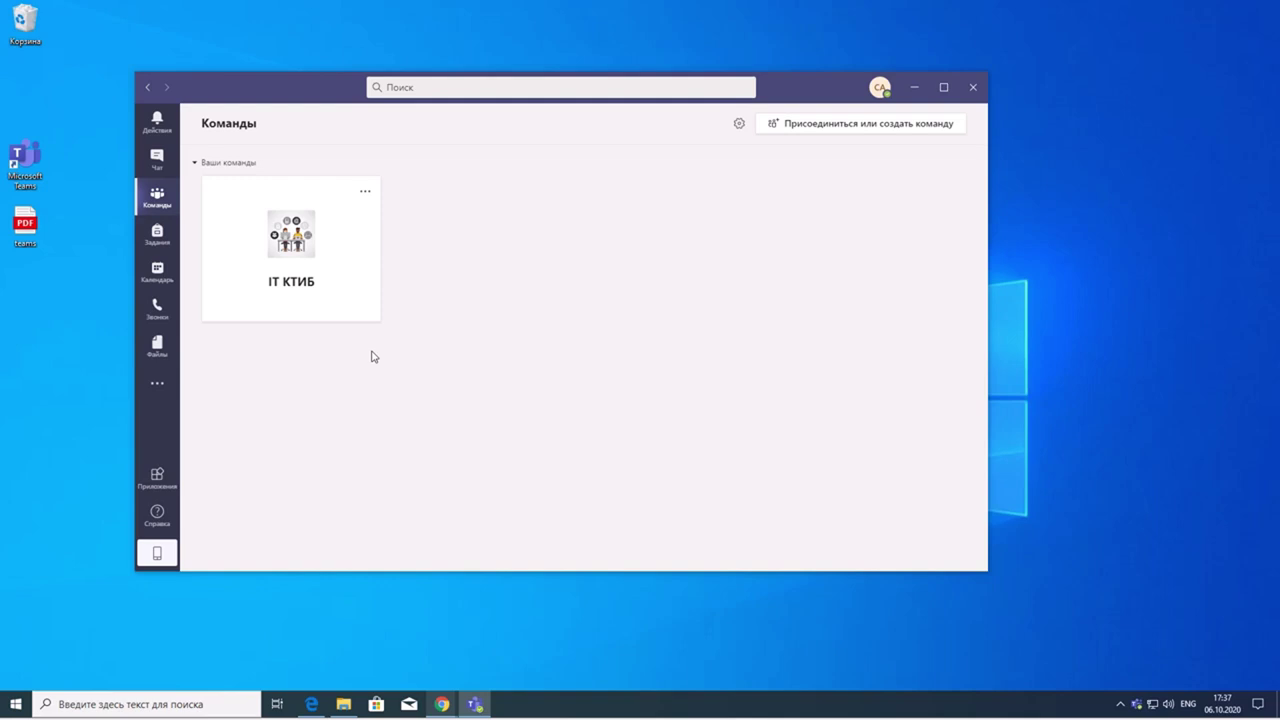
- Toggle the Teams window between restored and maximized, leaving it maximized on the IT КТИБ list
double_click(822, 99)
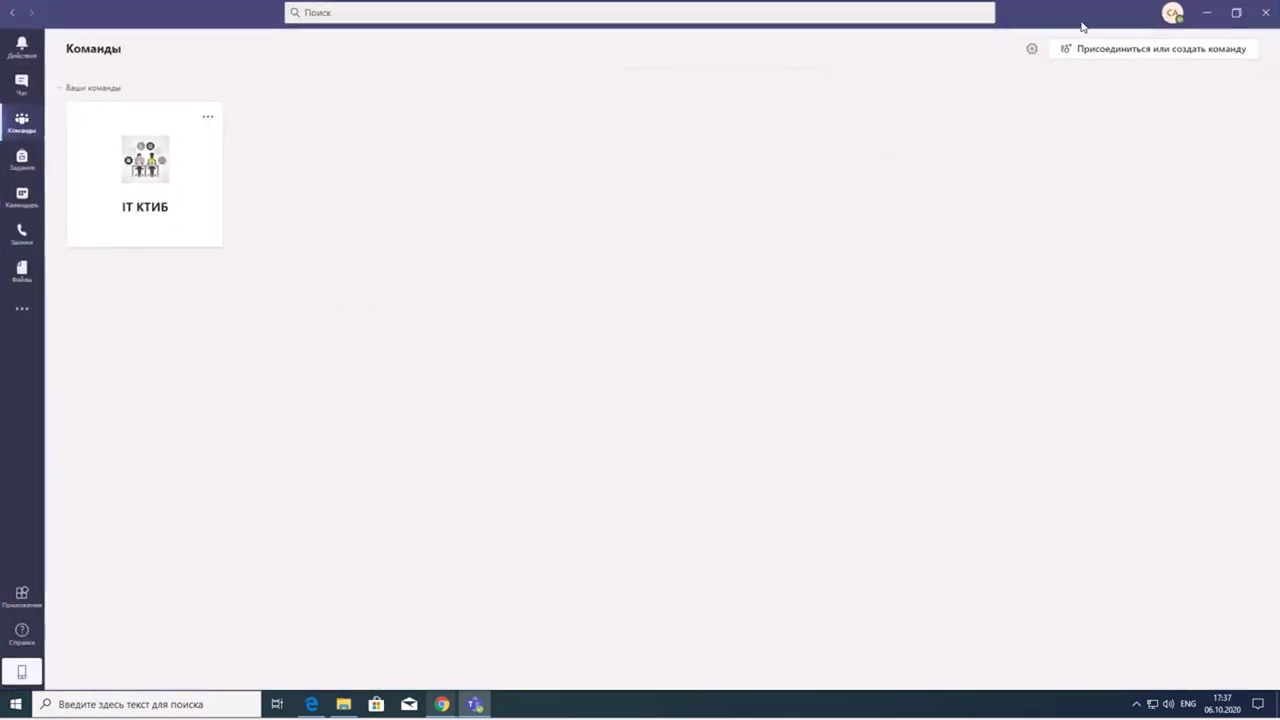
double_click(1050, 25)
double_click(246, 90)
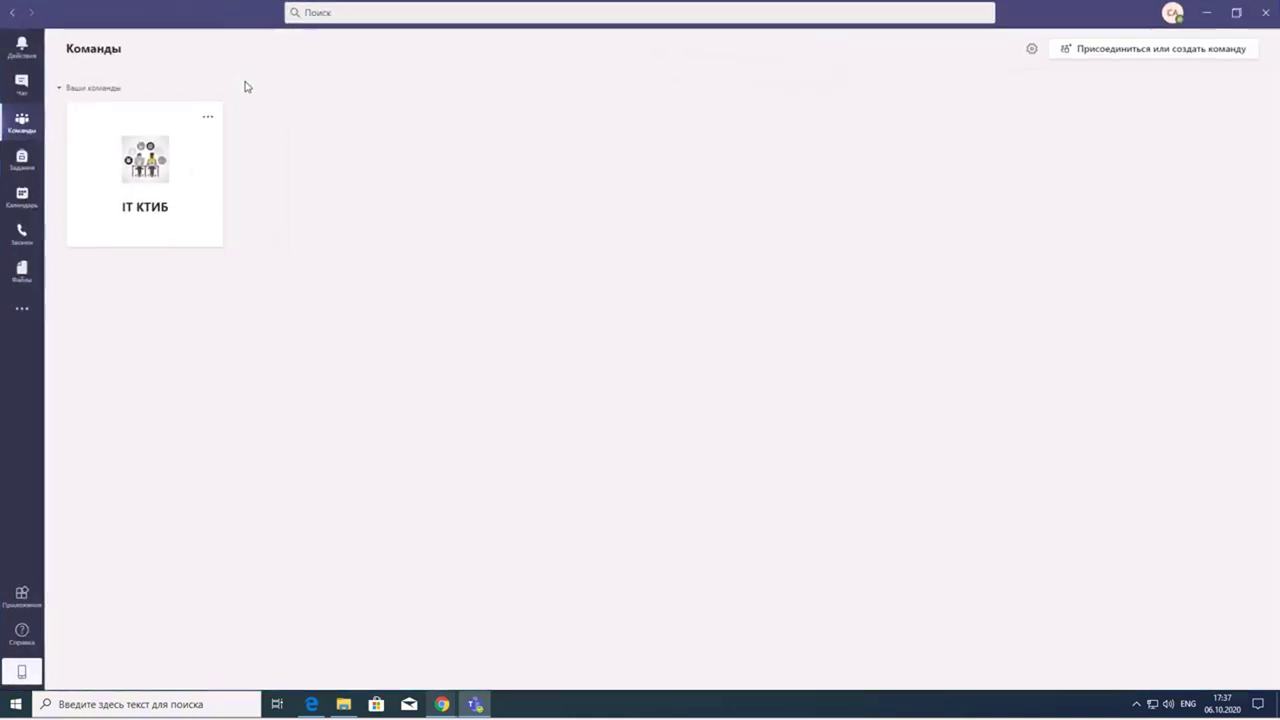
double_click(232, 24)
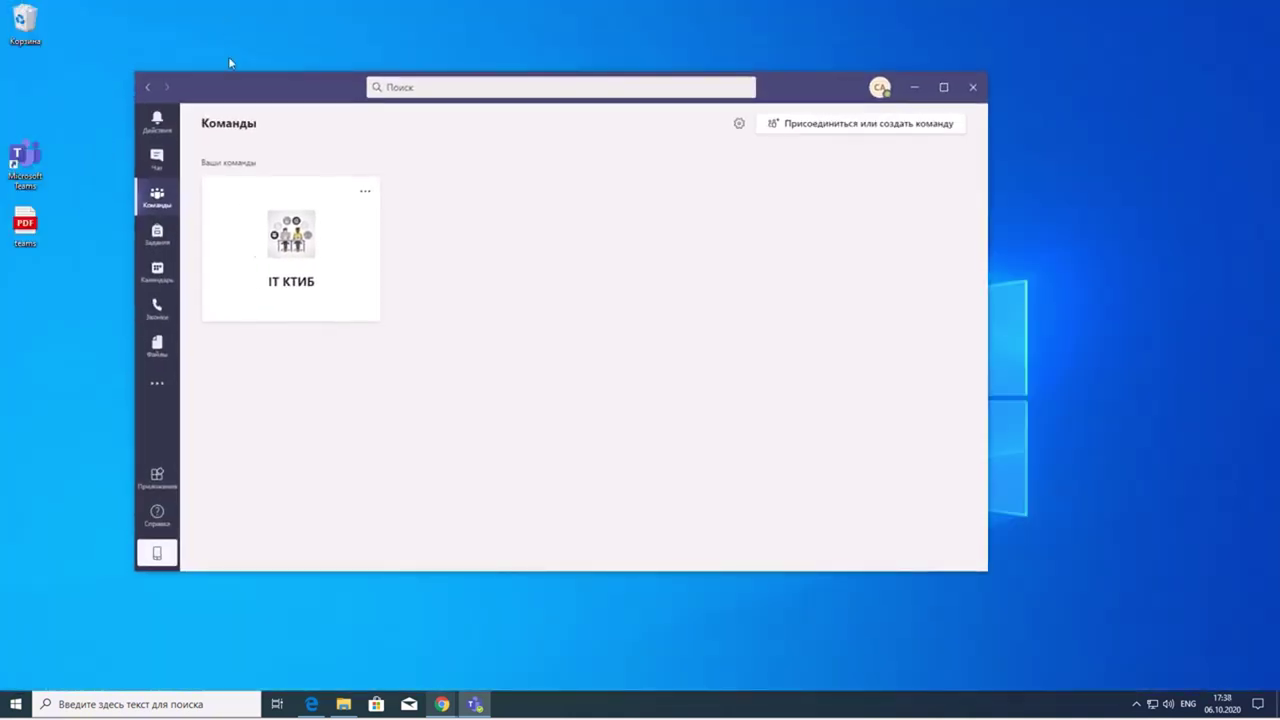
double_click(781, 87)
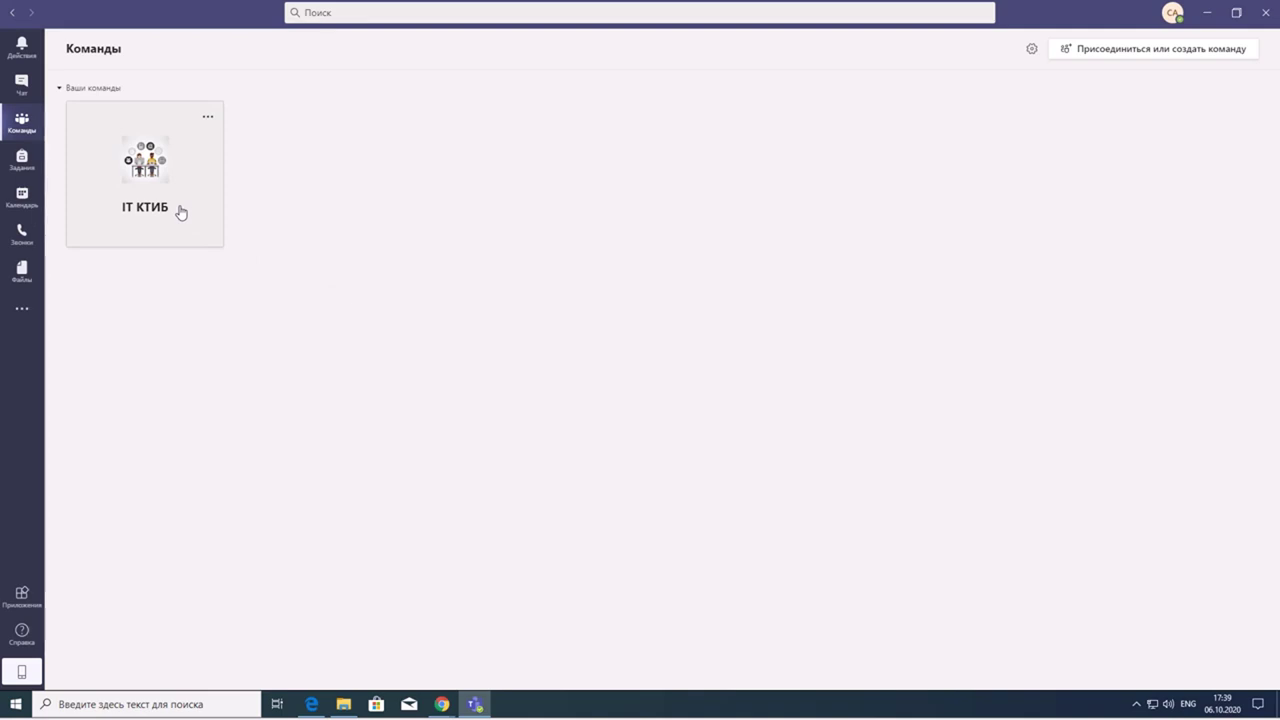
- Bring up the Chrome guide on entering a team from the taskbar preview
mouse_move(441, 704)
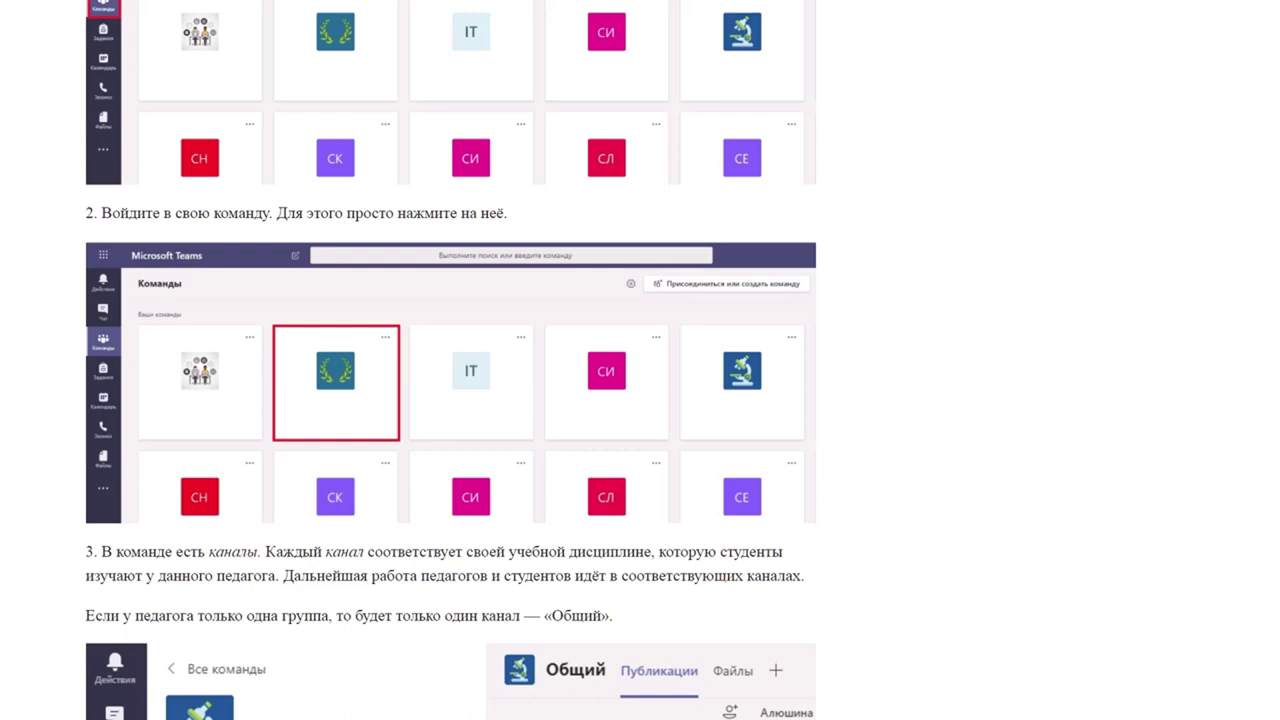
scroll(450, 400, down, 4)
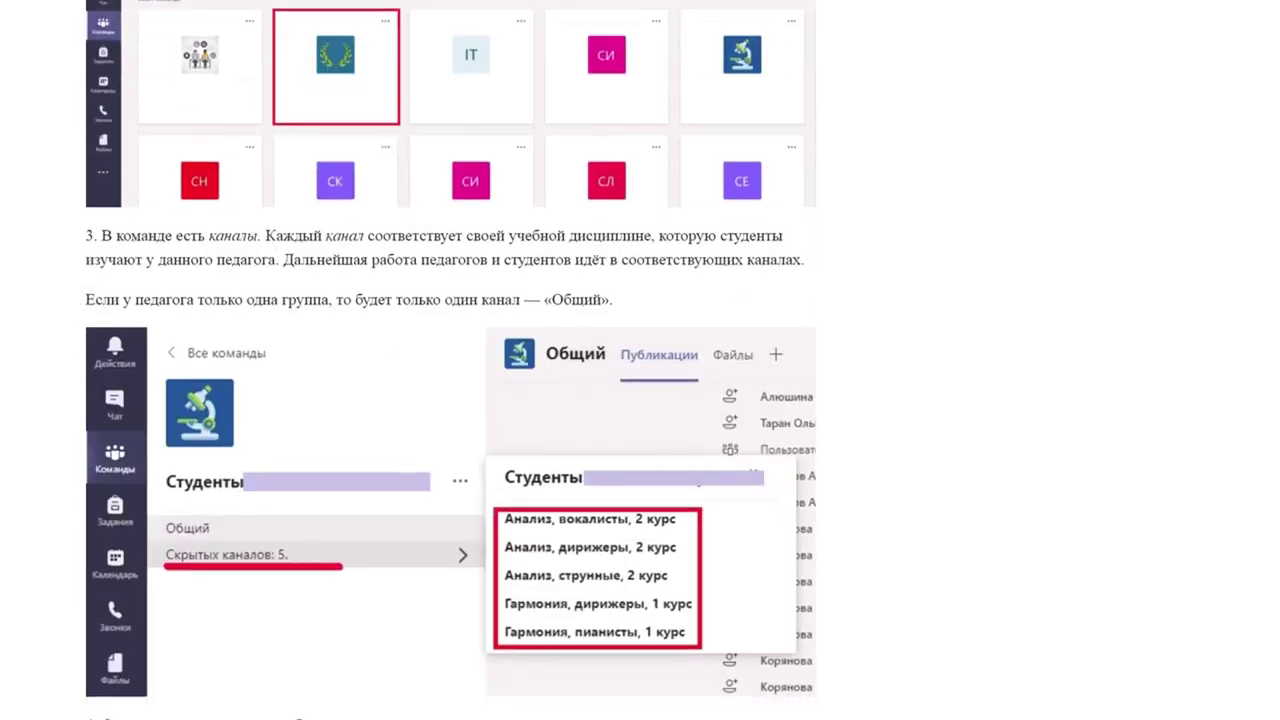
scroll(450, 360, up, 5)
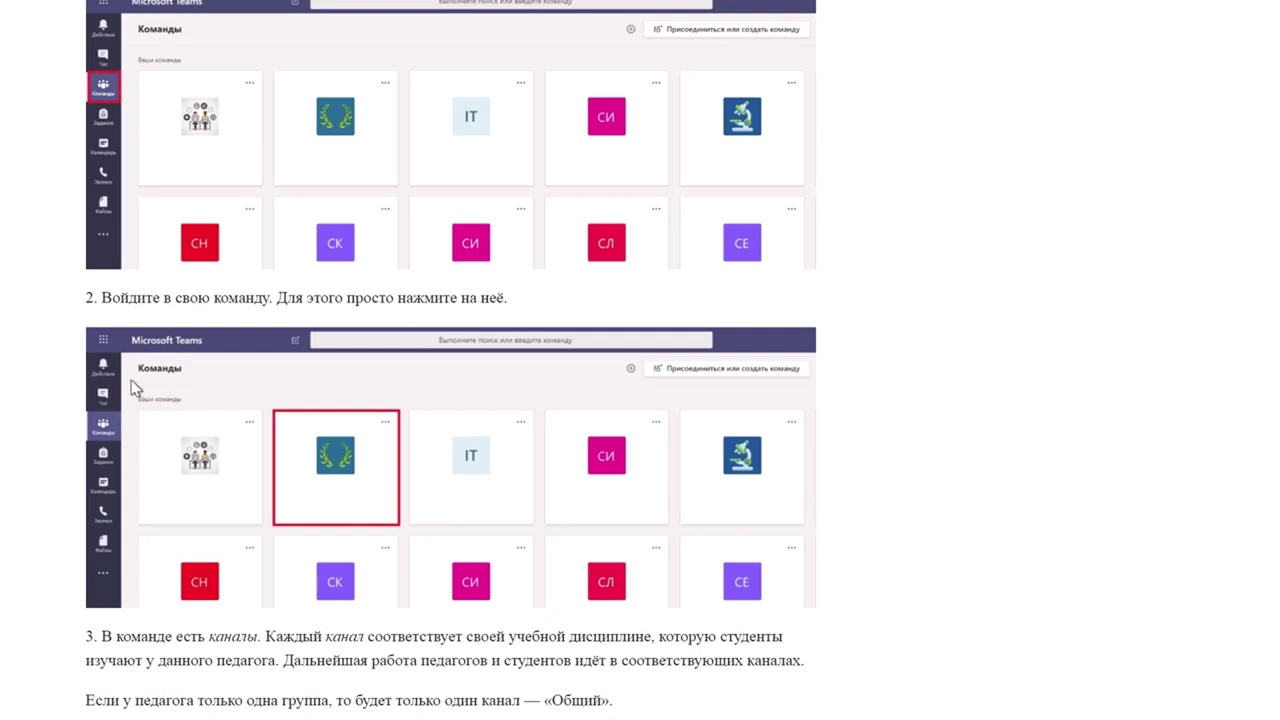
- Scroll through the Teams instruction article in Chrome to read how to enter a team
scroll(450, 360, down, 2)
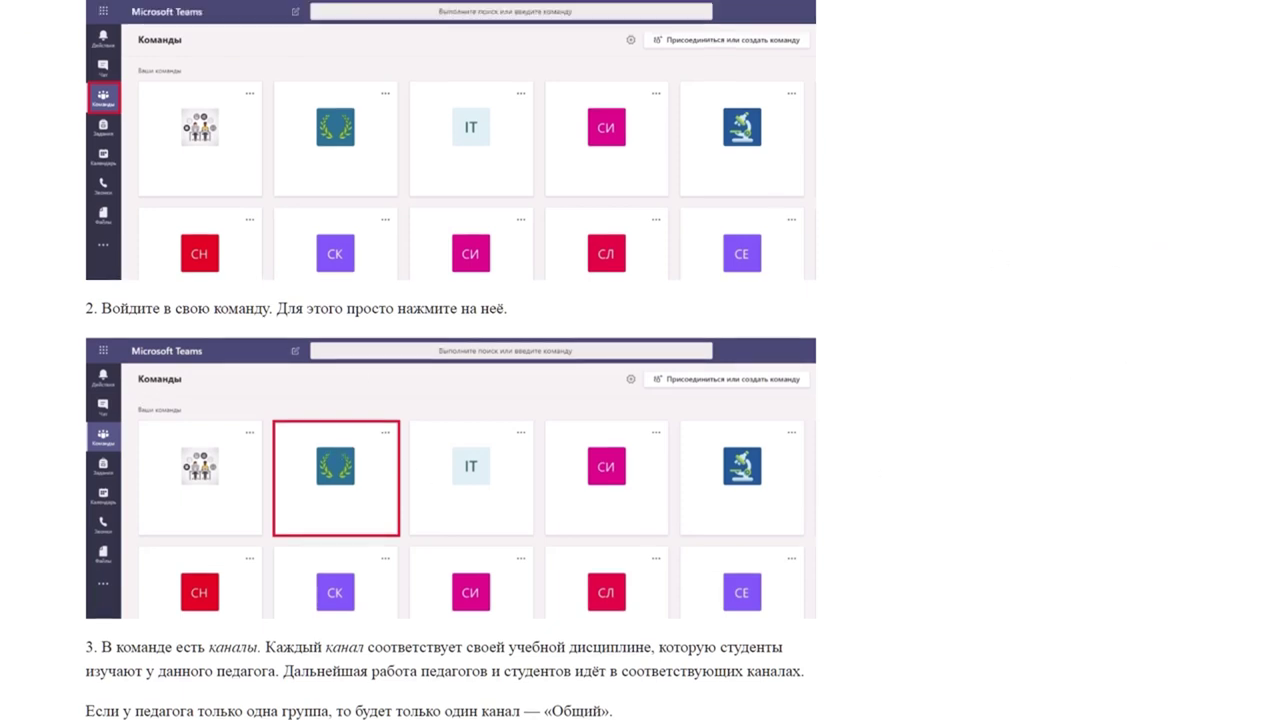
scroll(450, 360, down, 5)
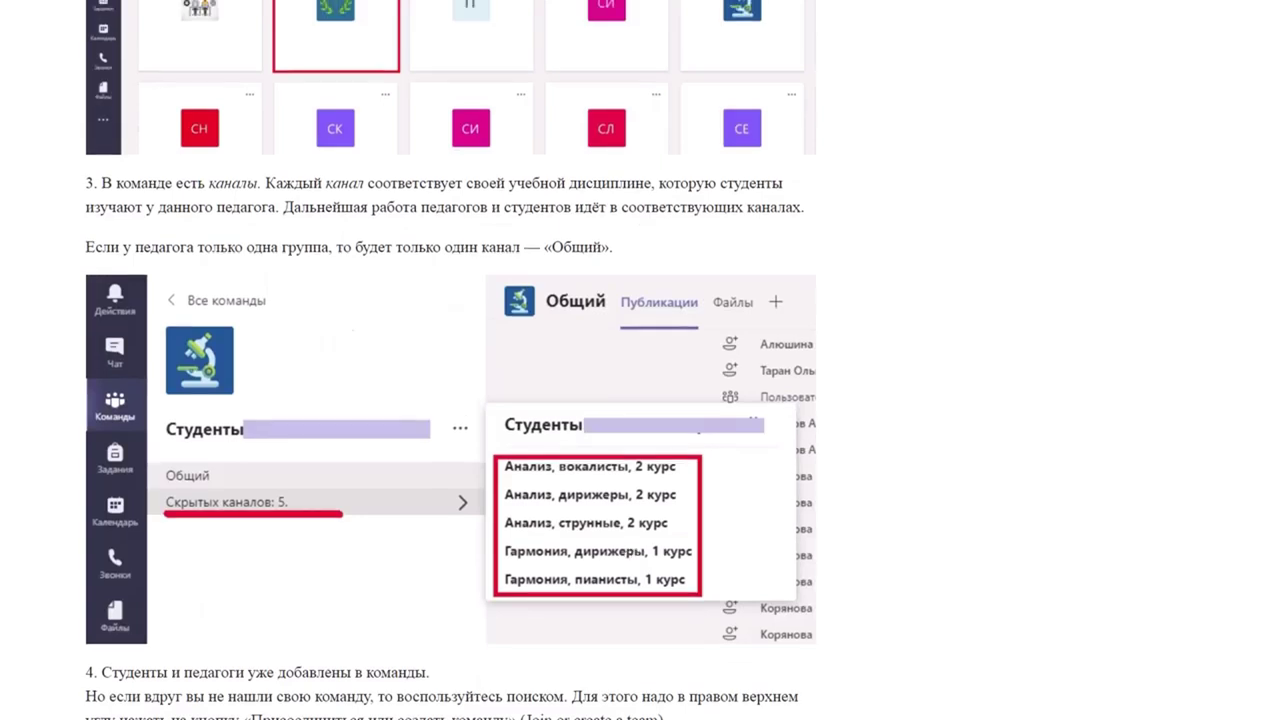
scroll(450, 360, down, 1)
scroll(450, 360, down, 5)
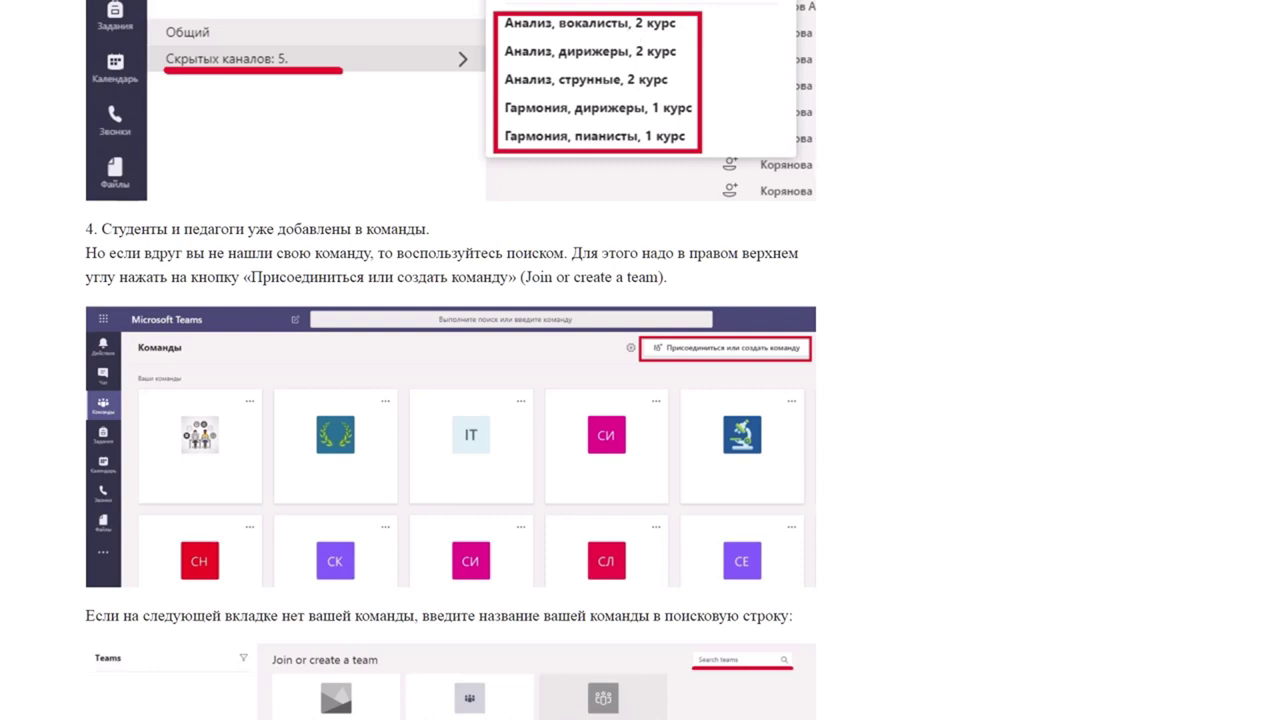
scroll(451, 360, up, 2)
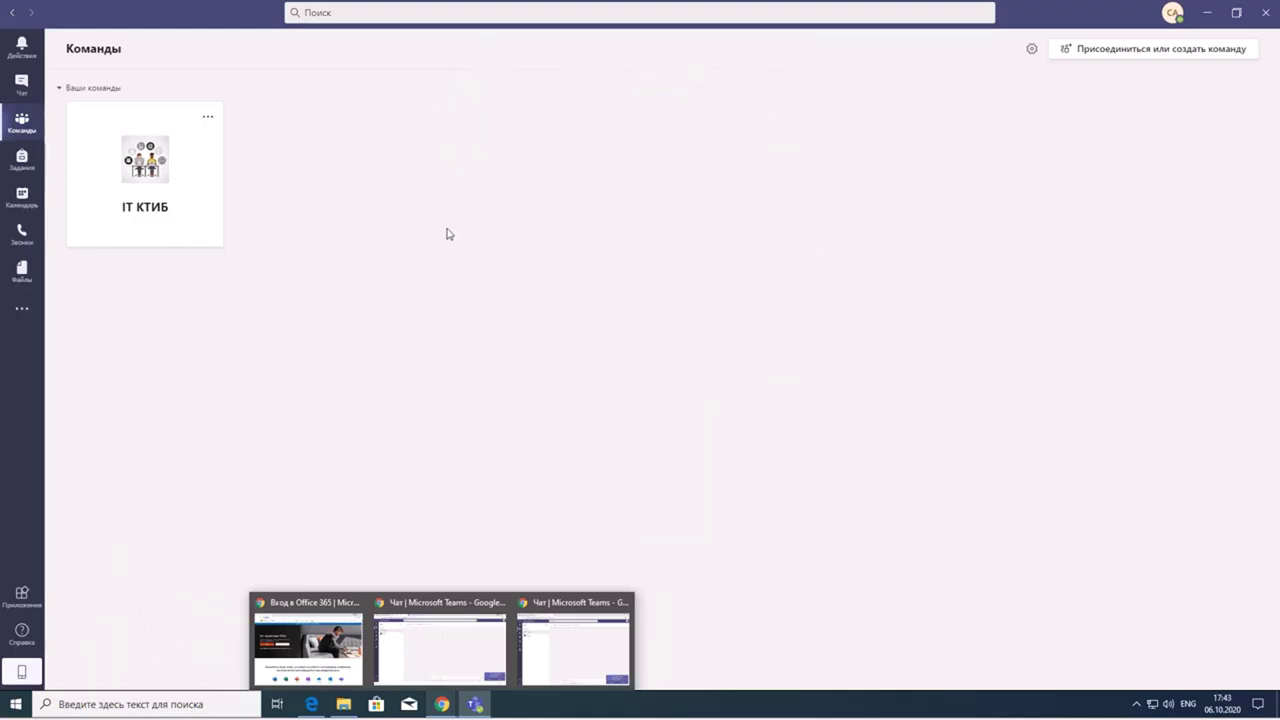
- Select the IT КТИБ team and make the Teams window active again
click(179, 194)
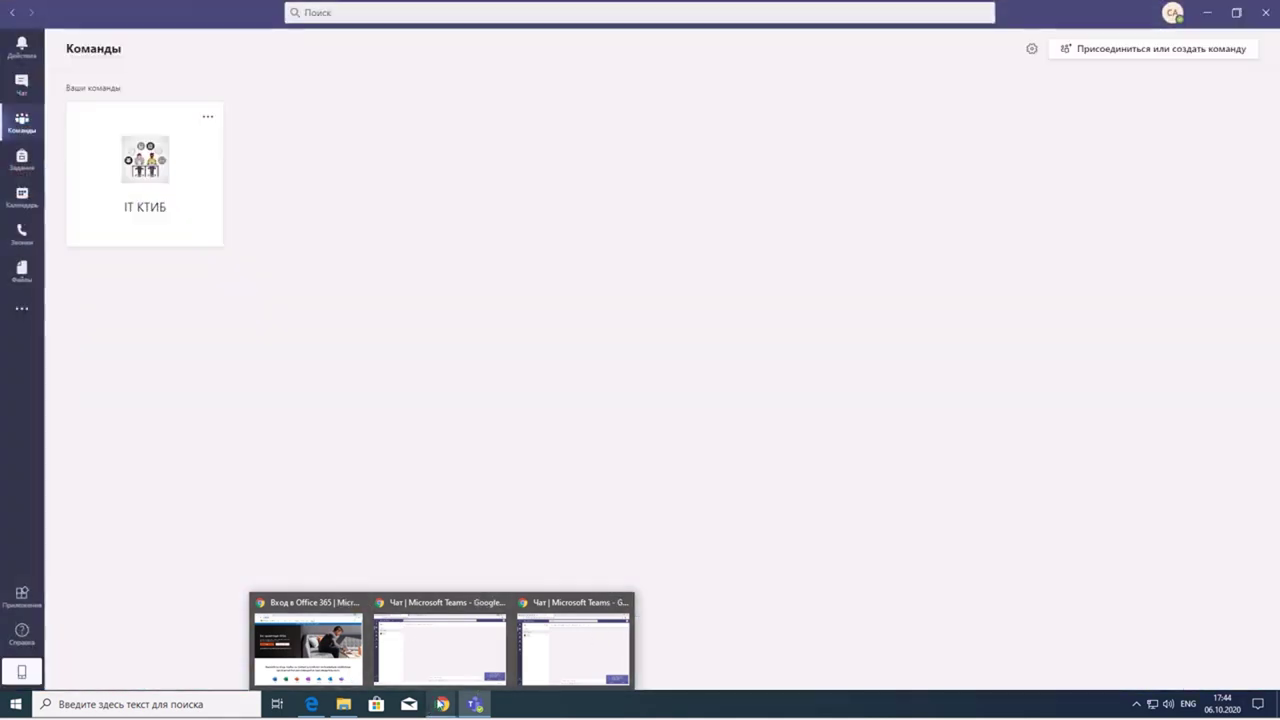
click(441, 704)
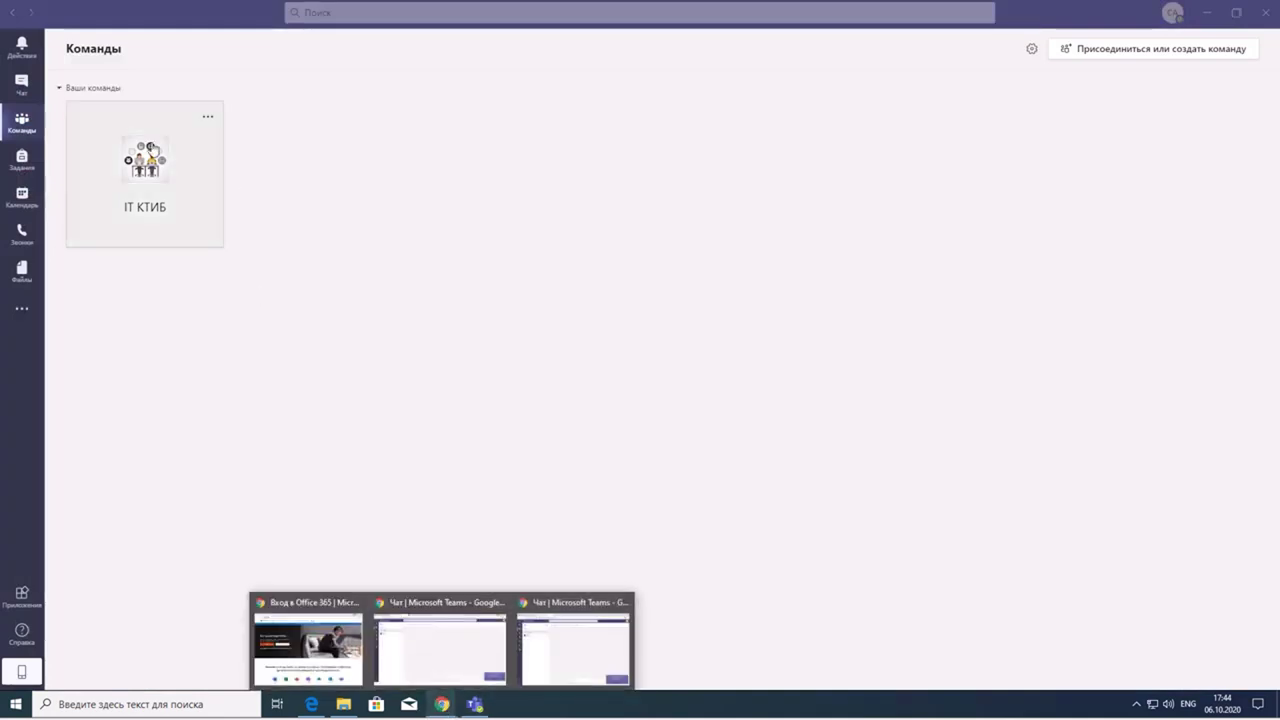
click(257, 191)
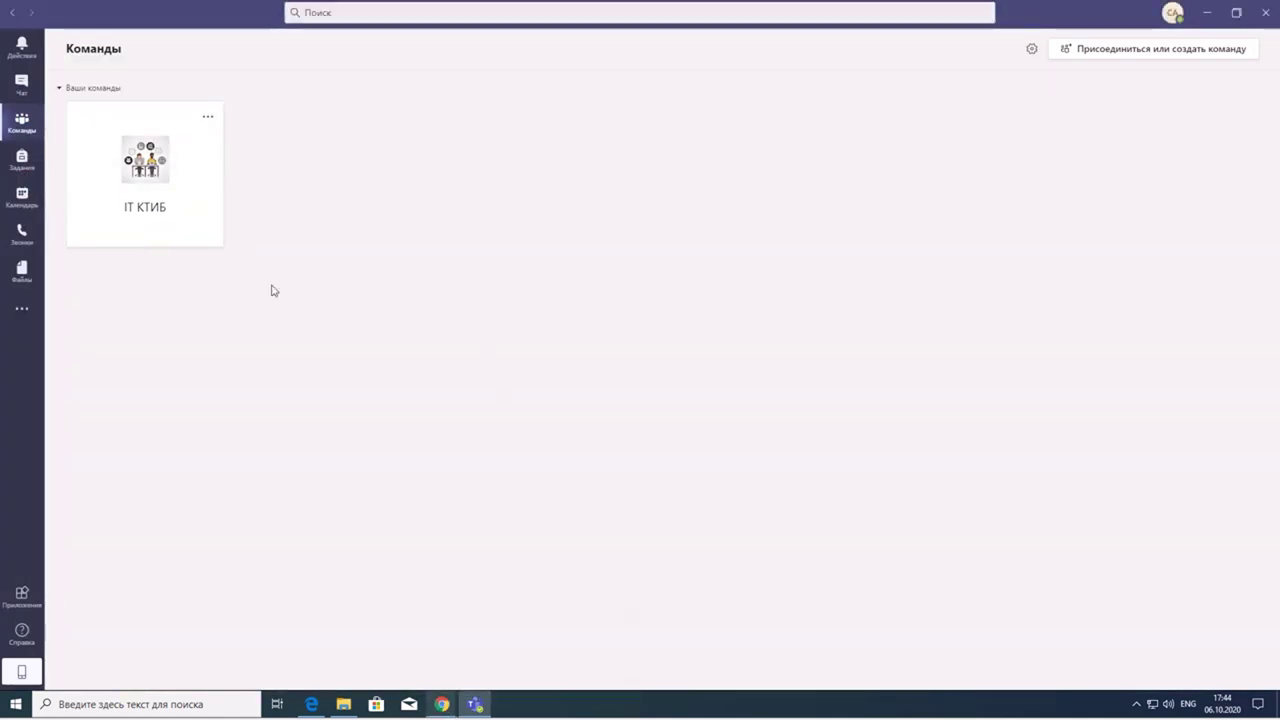
- Open the IT КТИБ team and expand its list of hidden channels
click(170, 197)
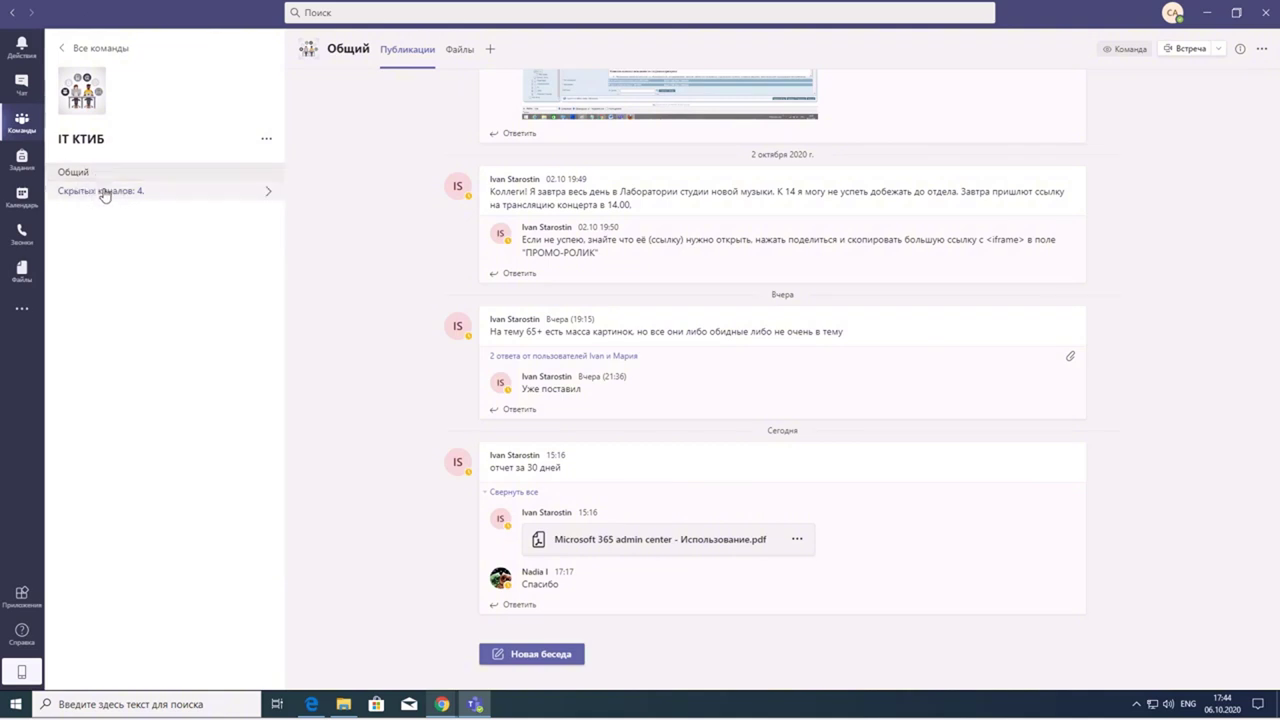
click(104, 194)
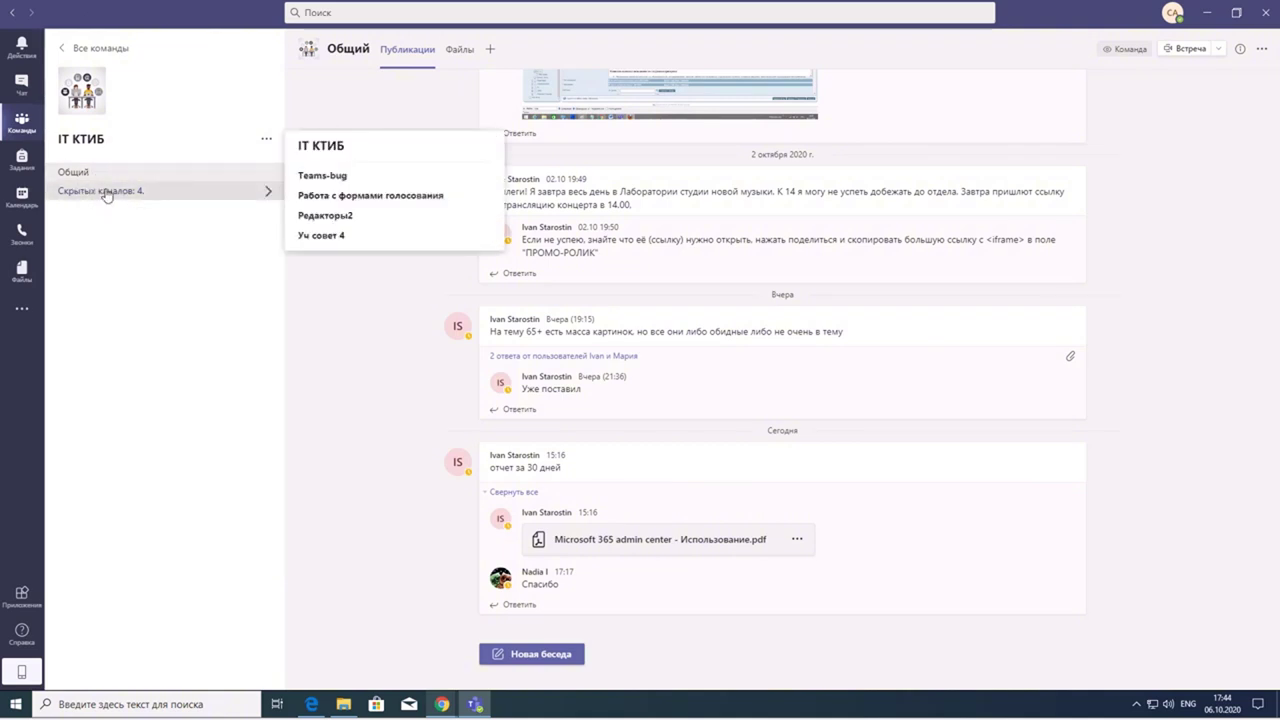
click(110, 195)
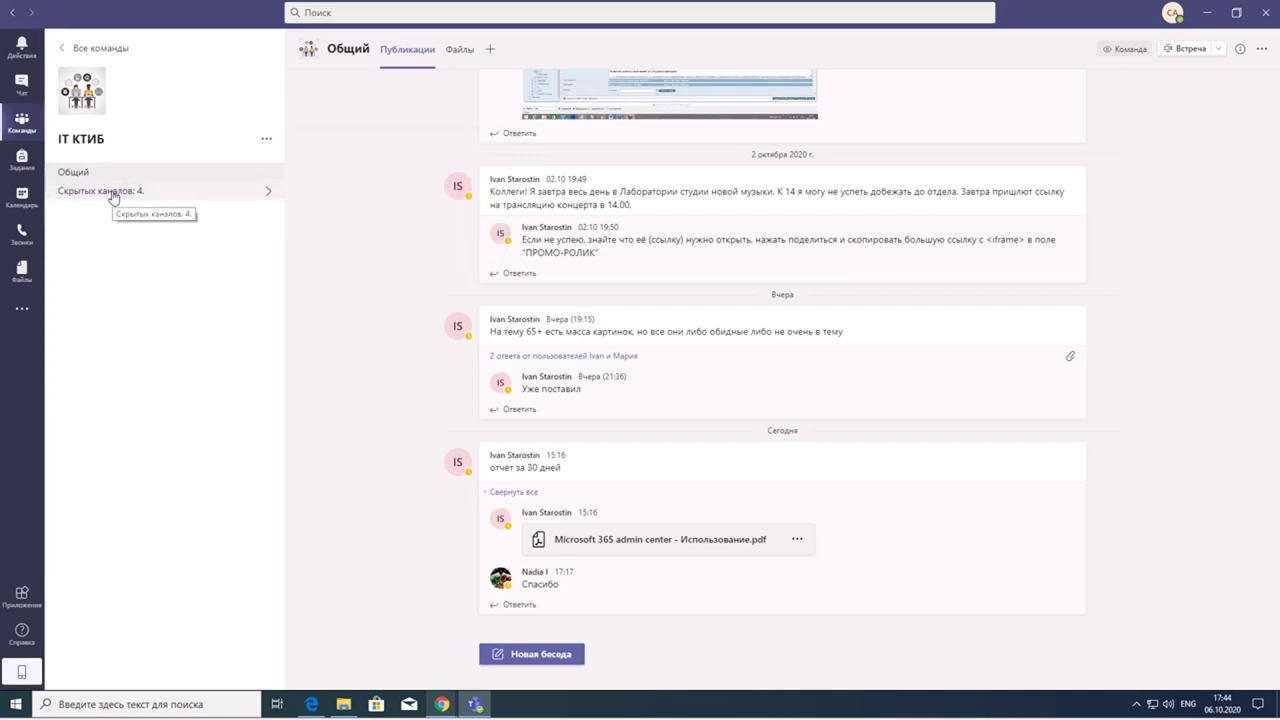
click(113, 196)
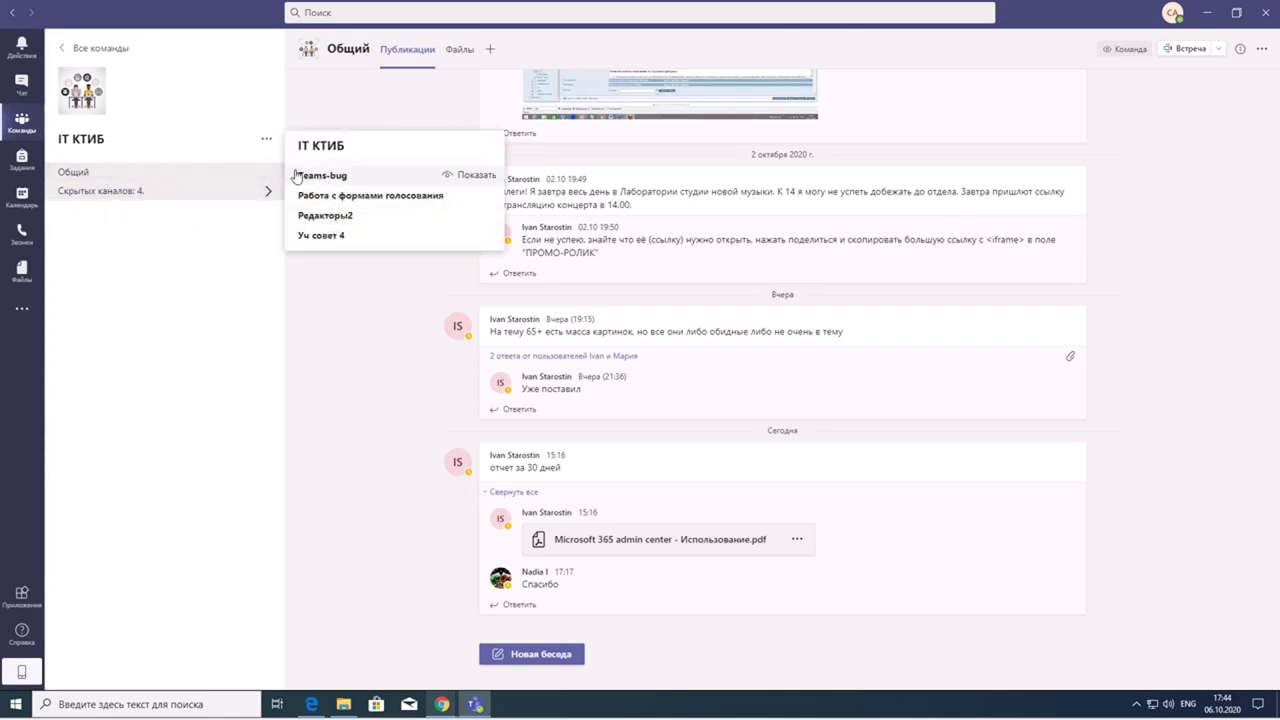
- View the hidden Teams-bug and Редакторы2 channels, then go back to Общий
click(320, 182)
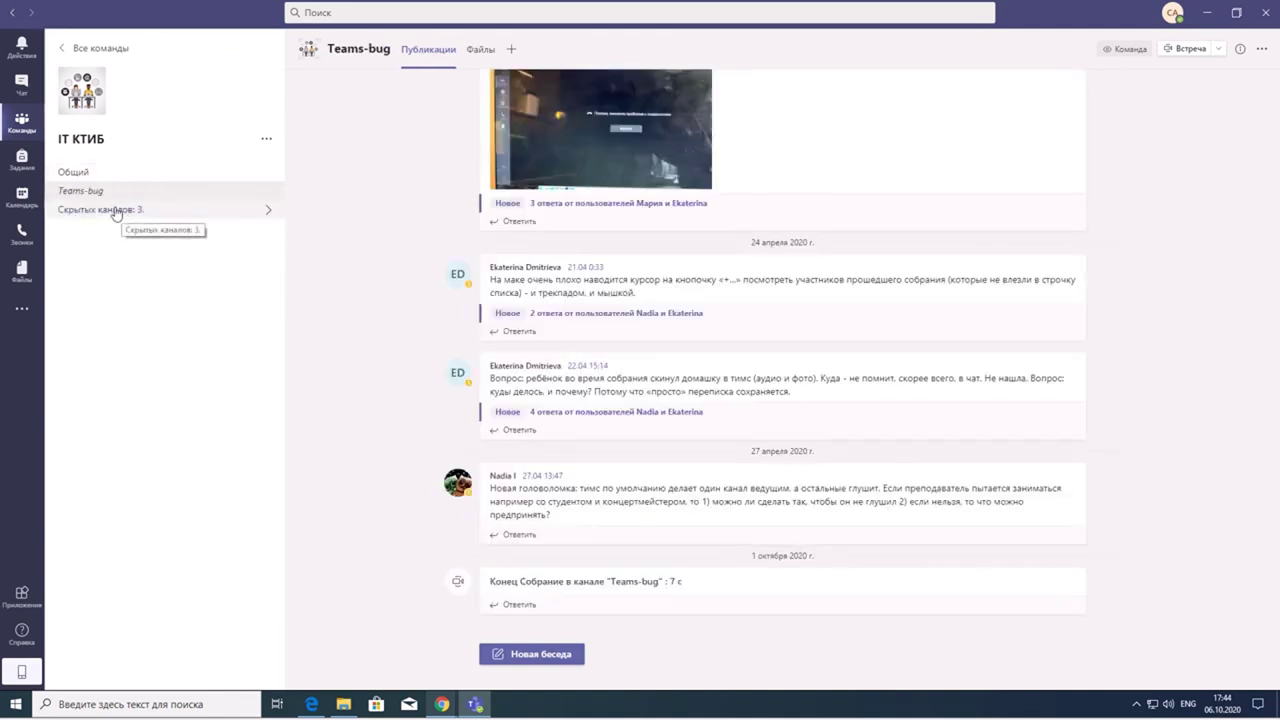
click(116, 212)
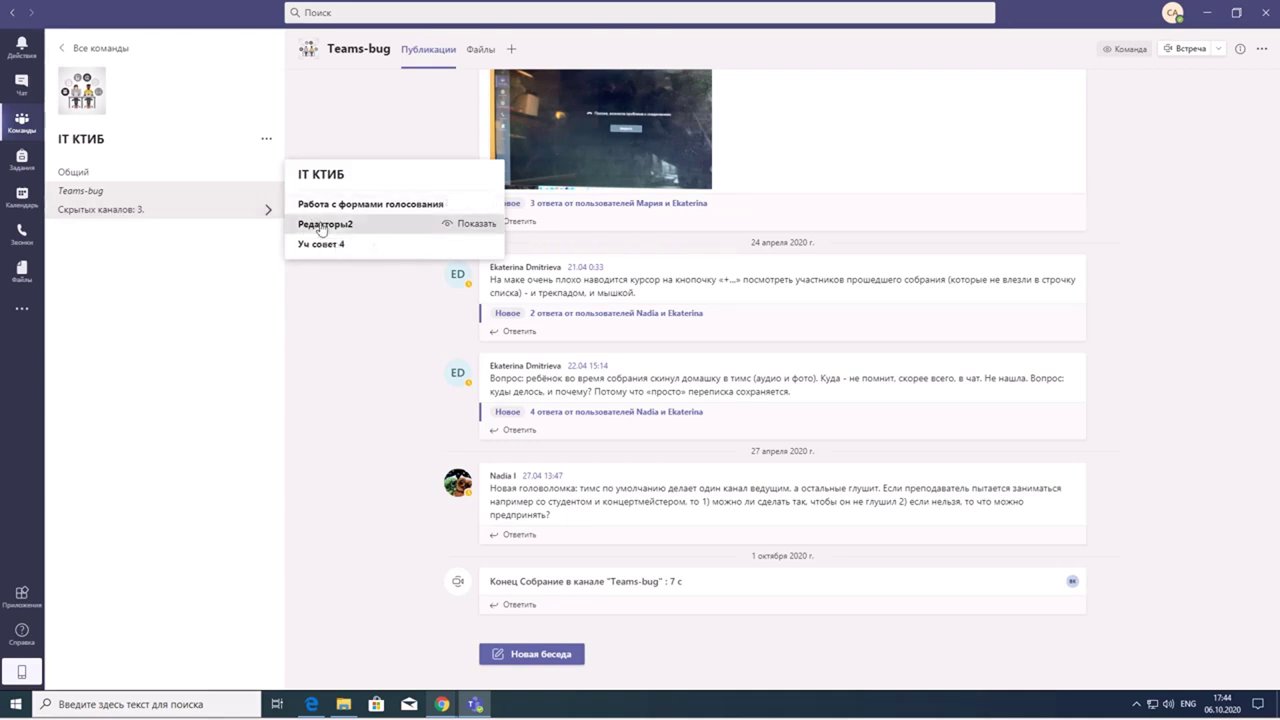
click(322, 226)
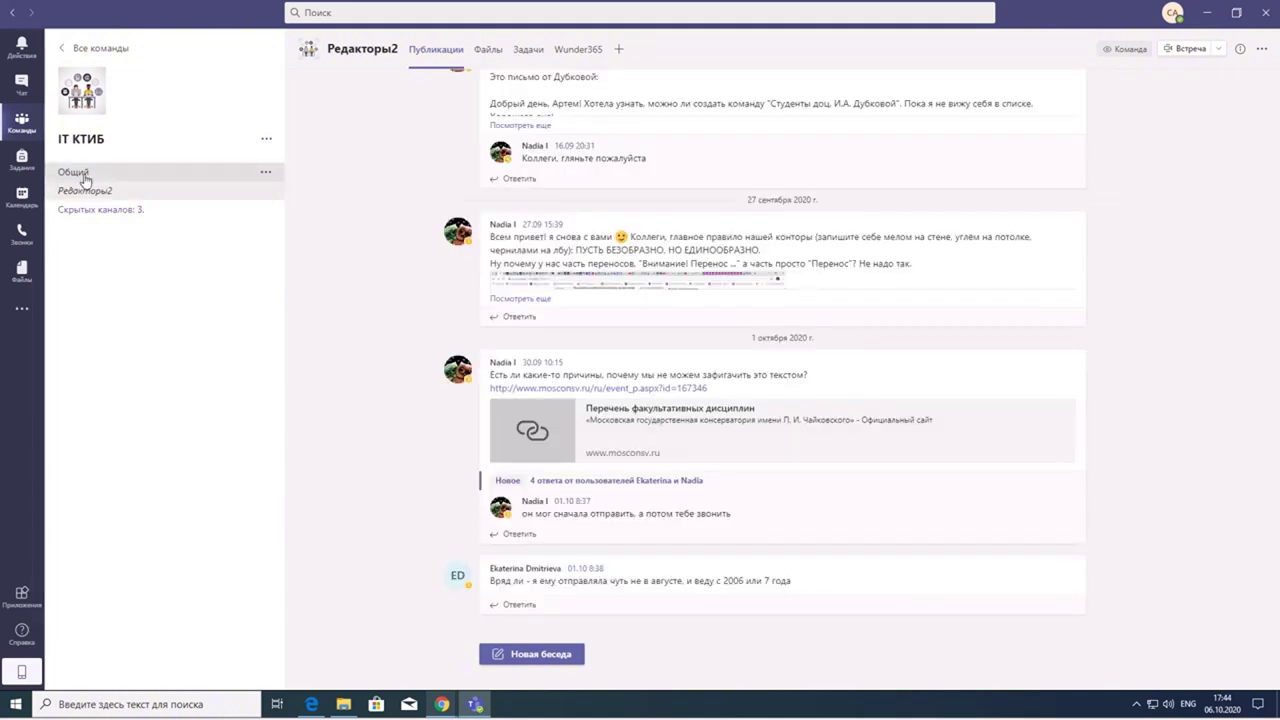
click(183, 178)
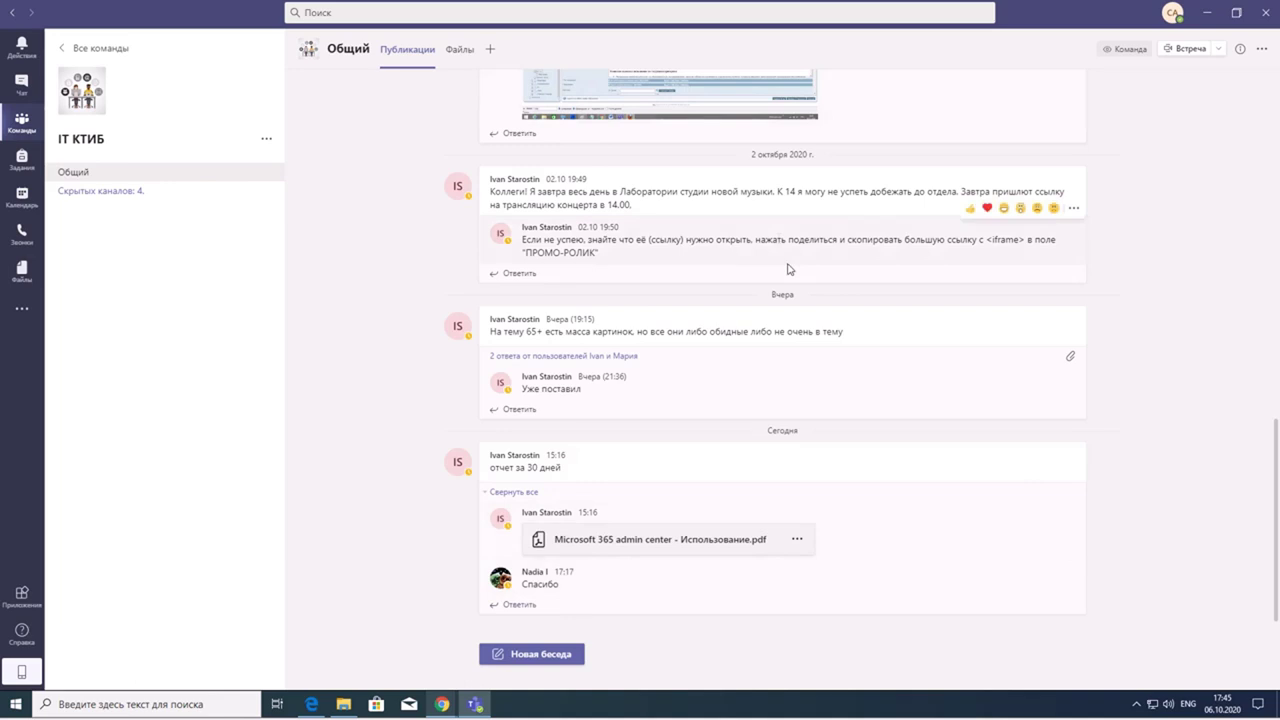
scroll(797, 283, up, 10)
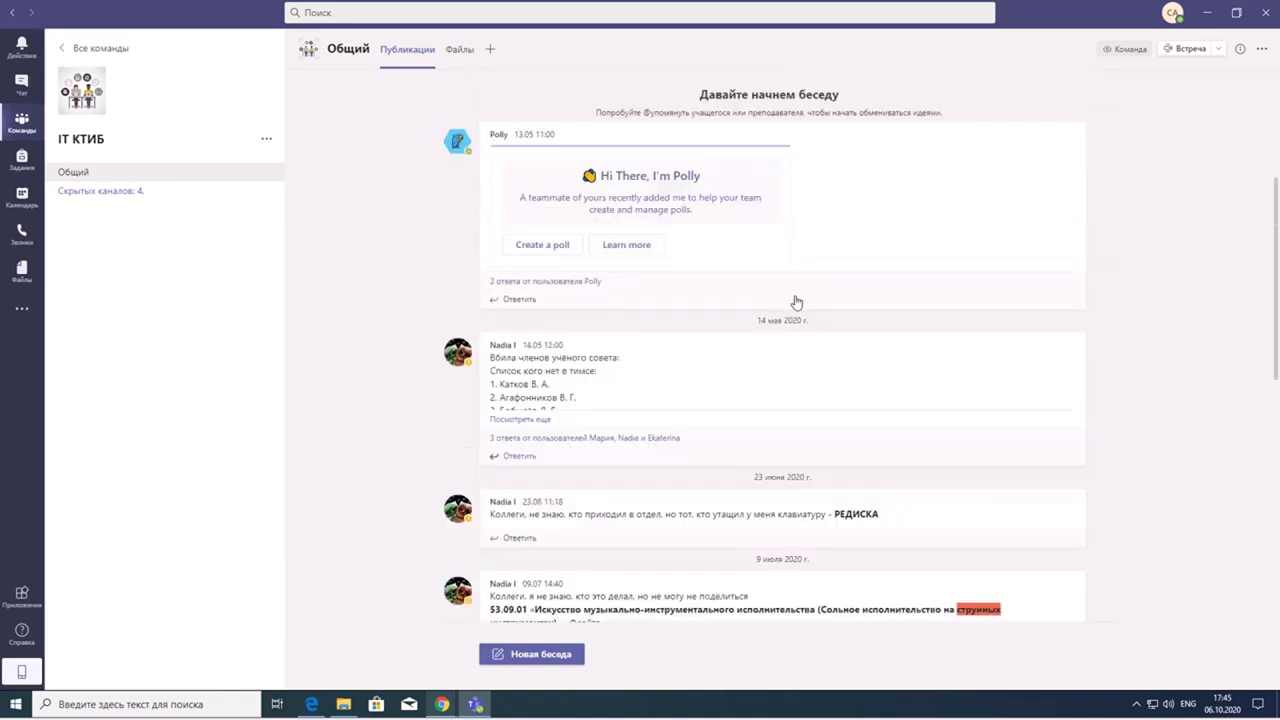
scroll(791, 314, up, 2)
scroll(780, 329, down, 15)
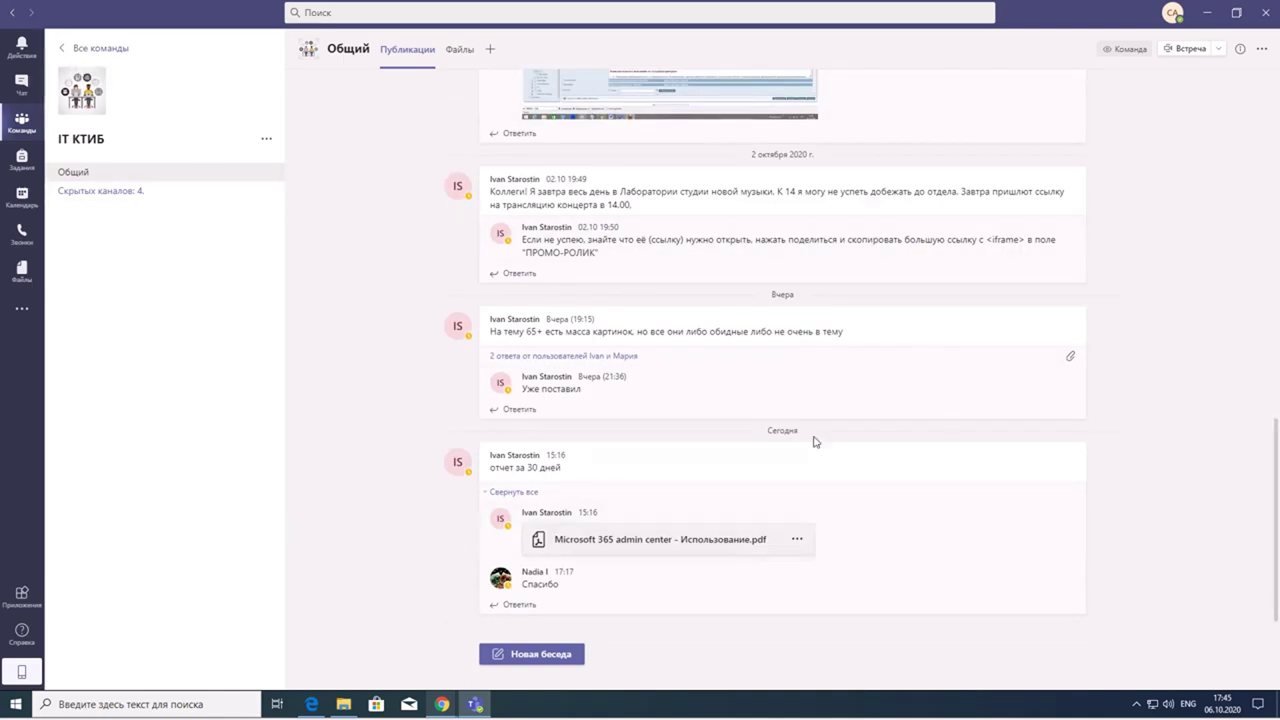
scroll(729, 374, up, 5)
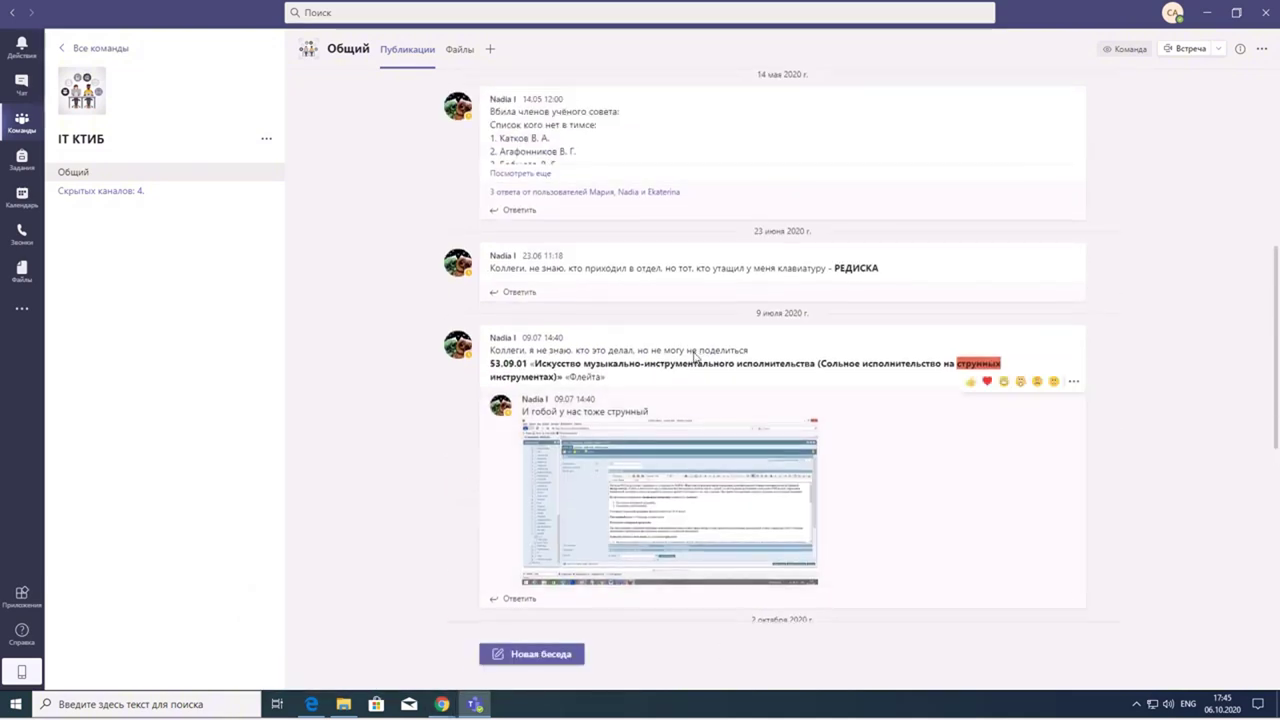
scroll(695, 357, down, 5)
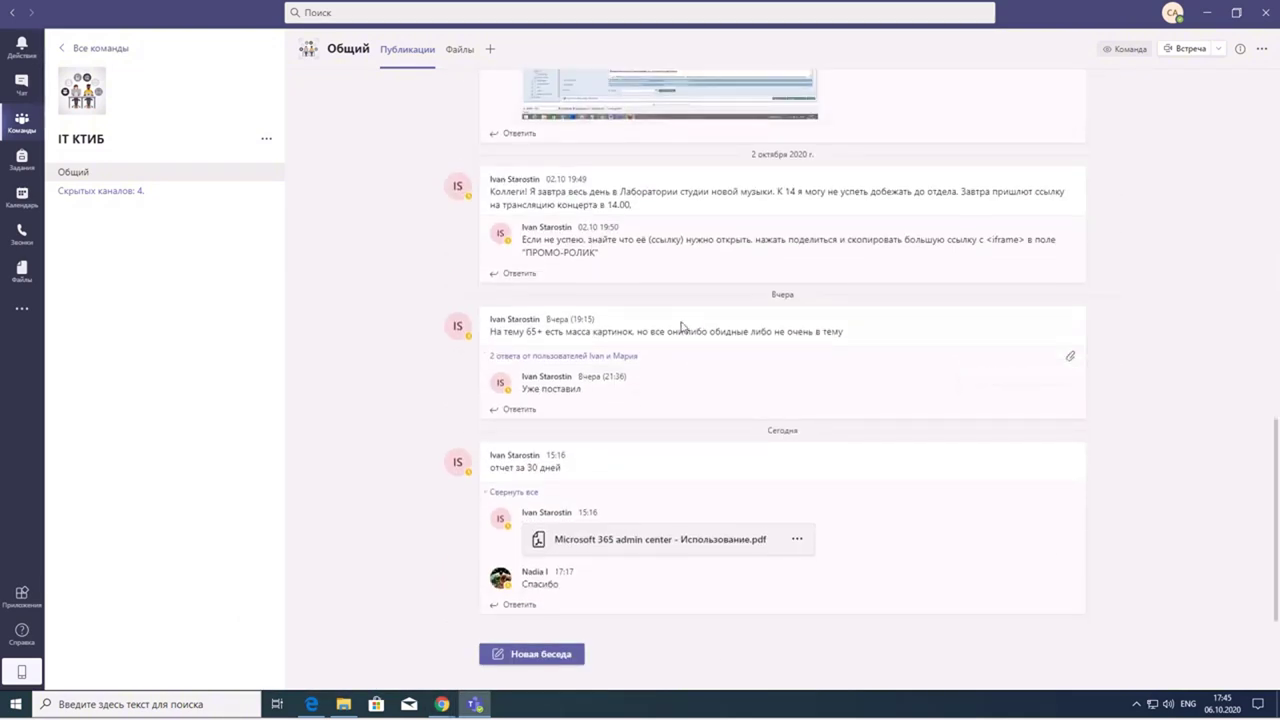
mouse_move(681, 326)
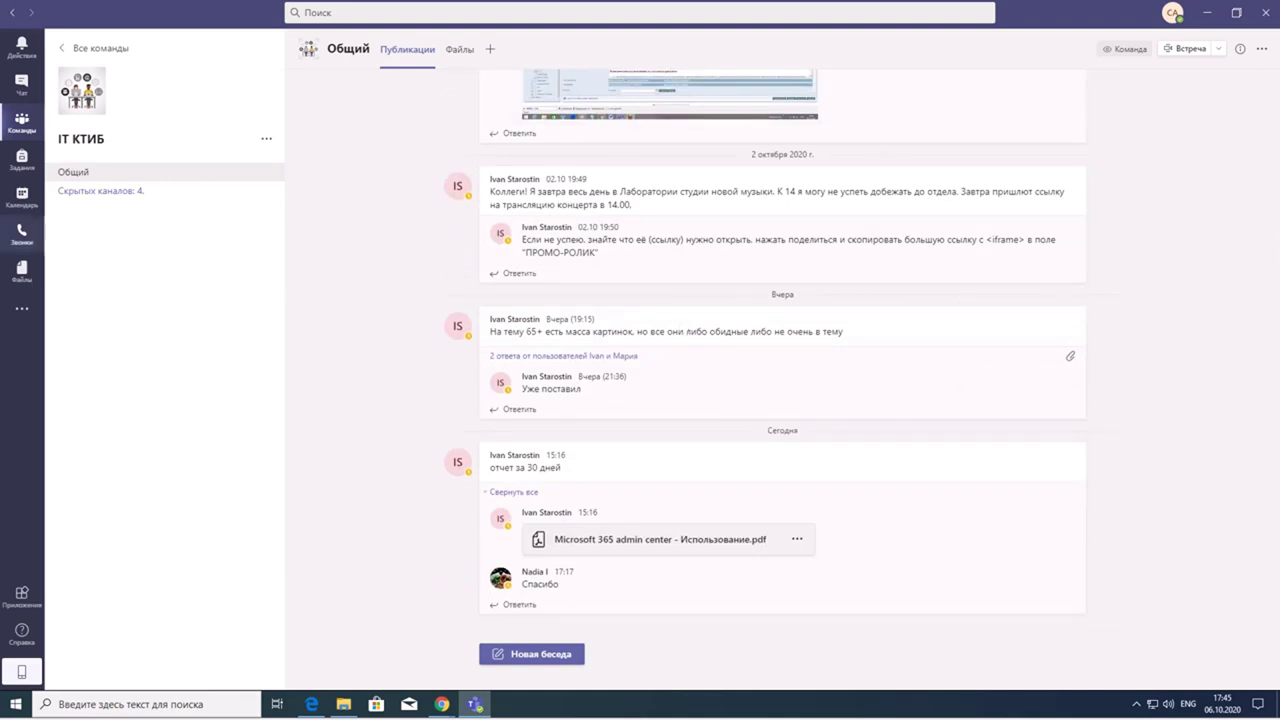
click(124, 192)
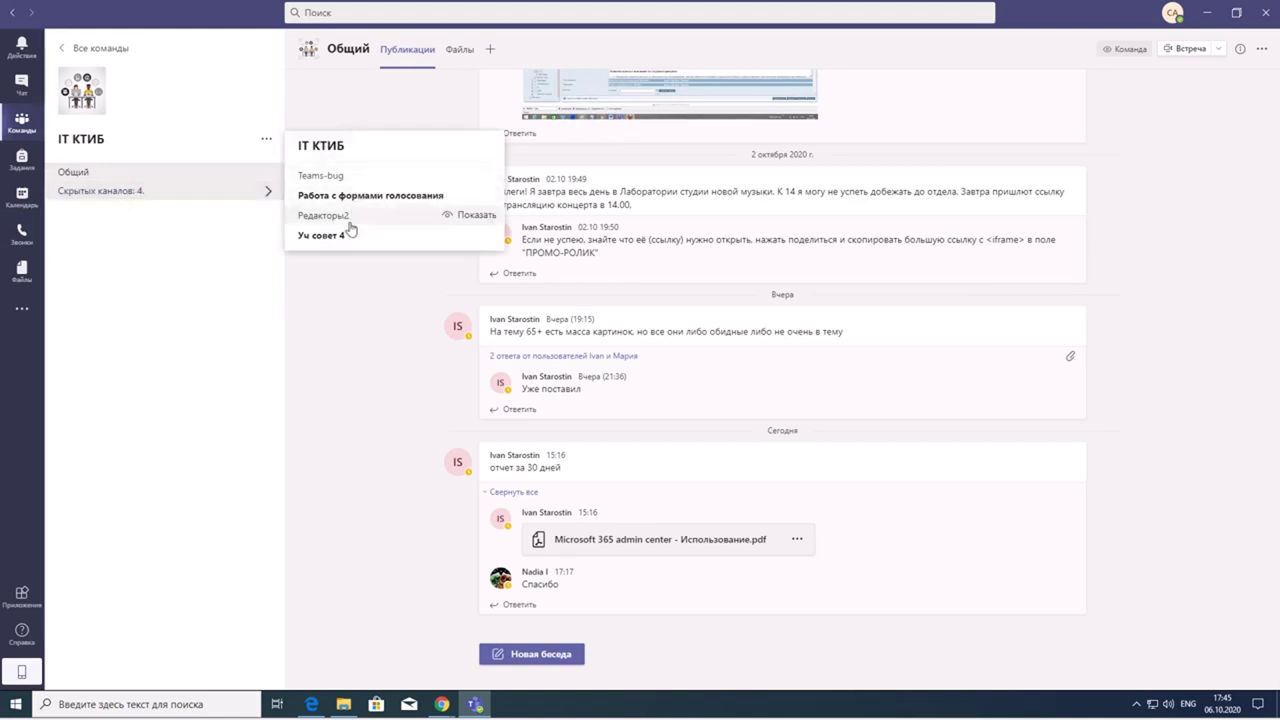
mouse_move(345, 199)
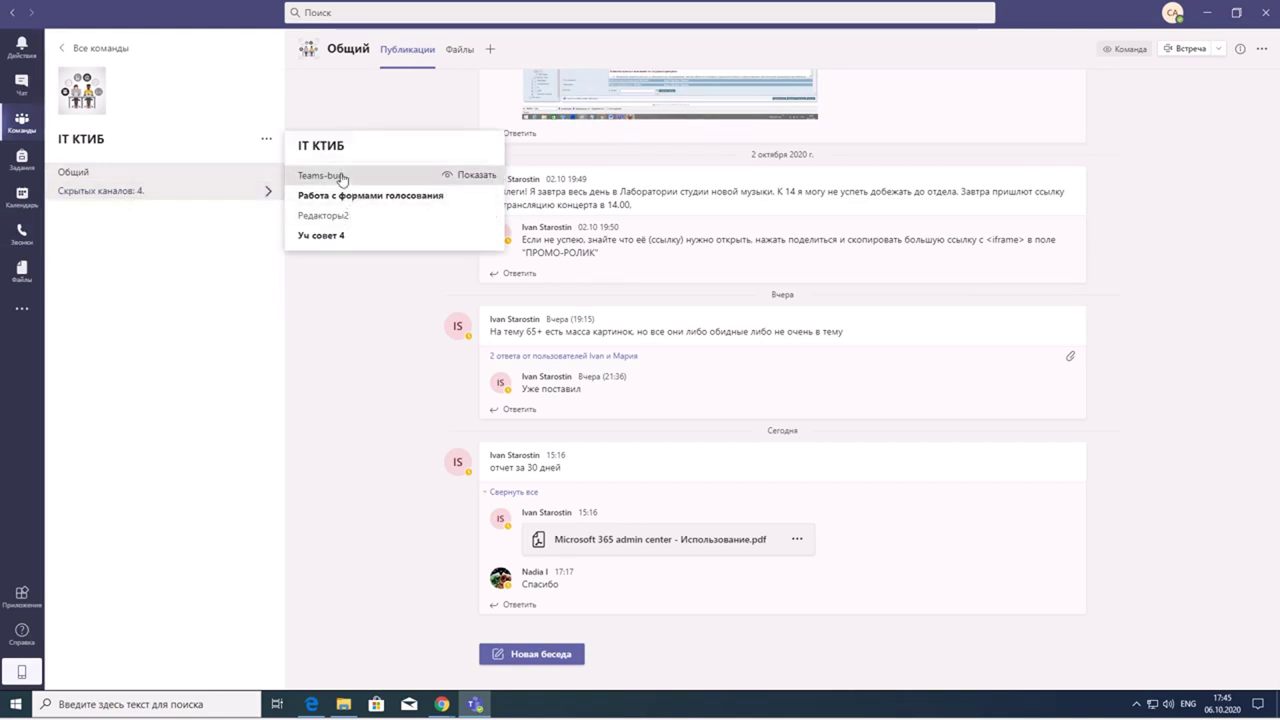
click(341, 177)
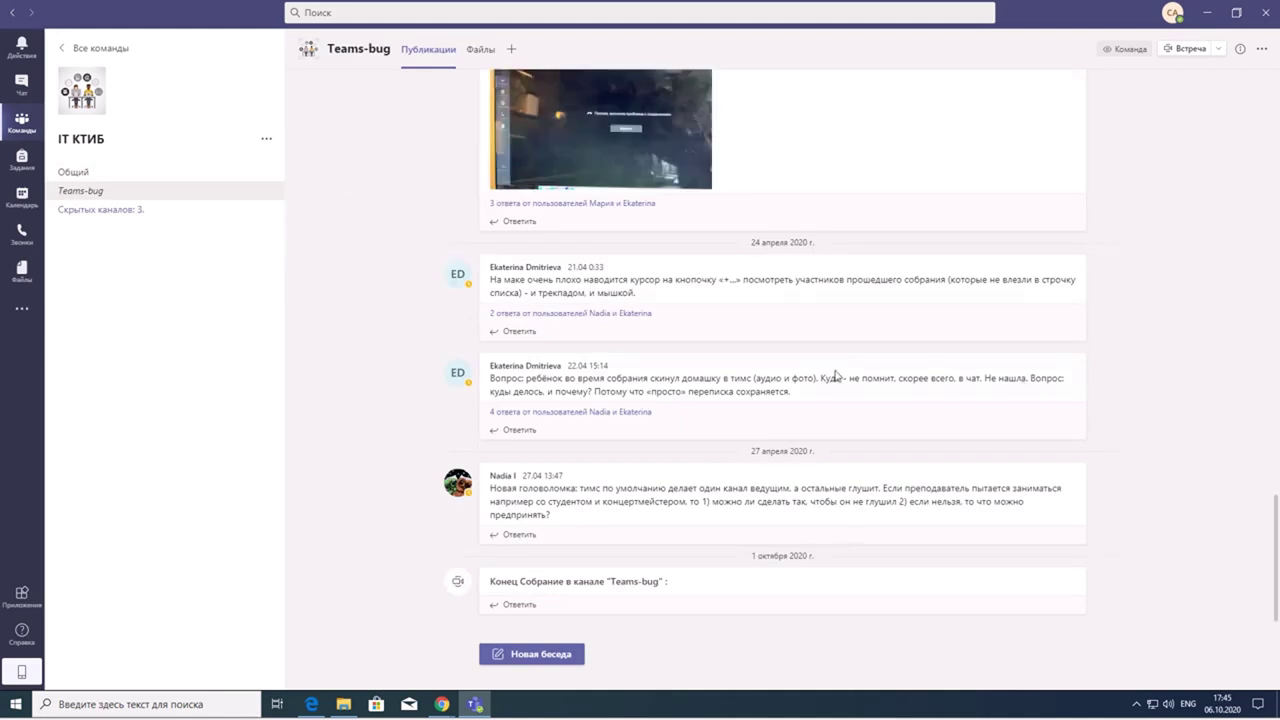
scroll(898, 326, up, 1)
scroll(898, 326, up, 4)
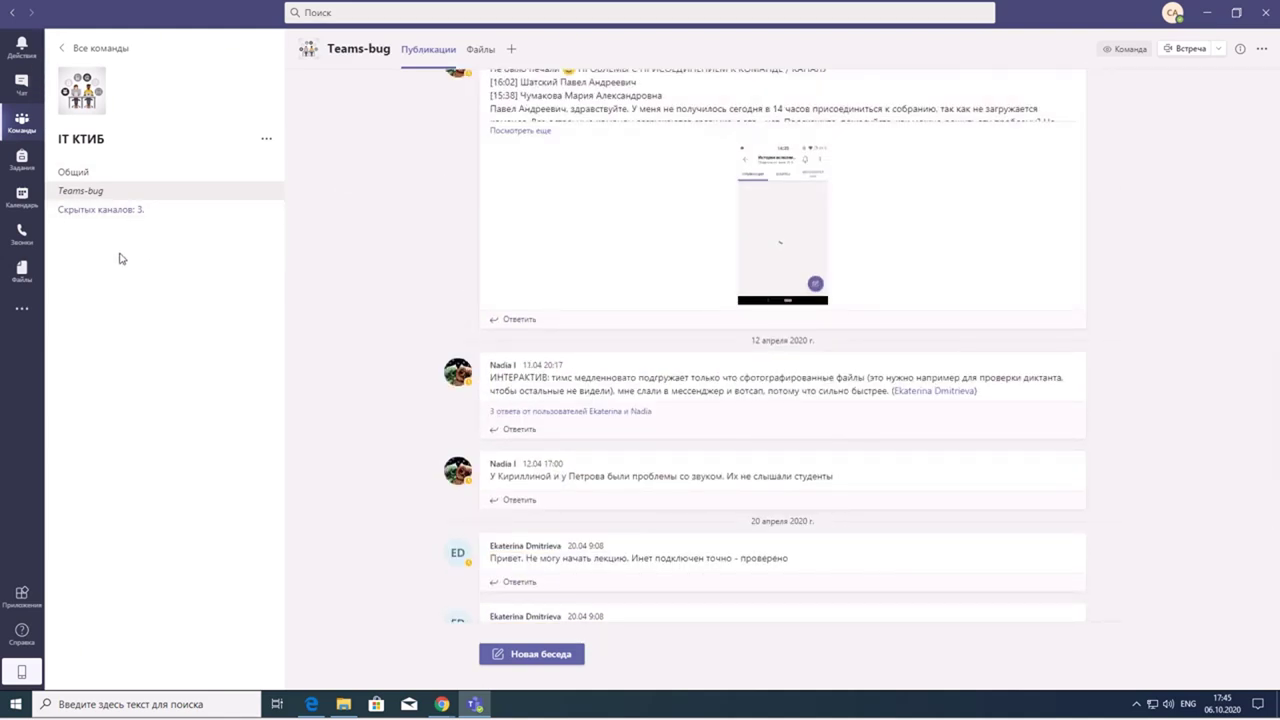
click(110, 209)
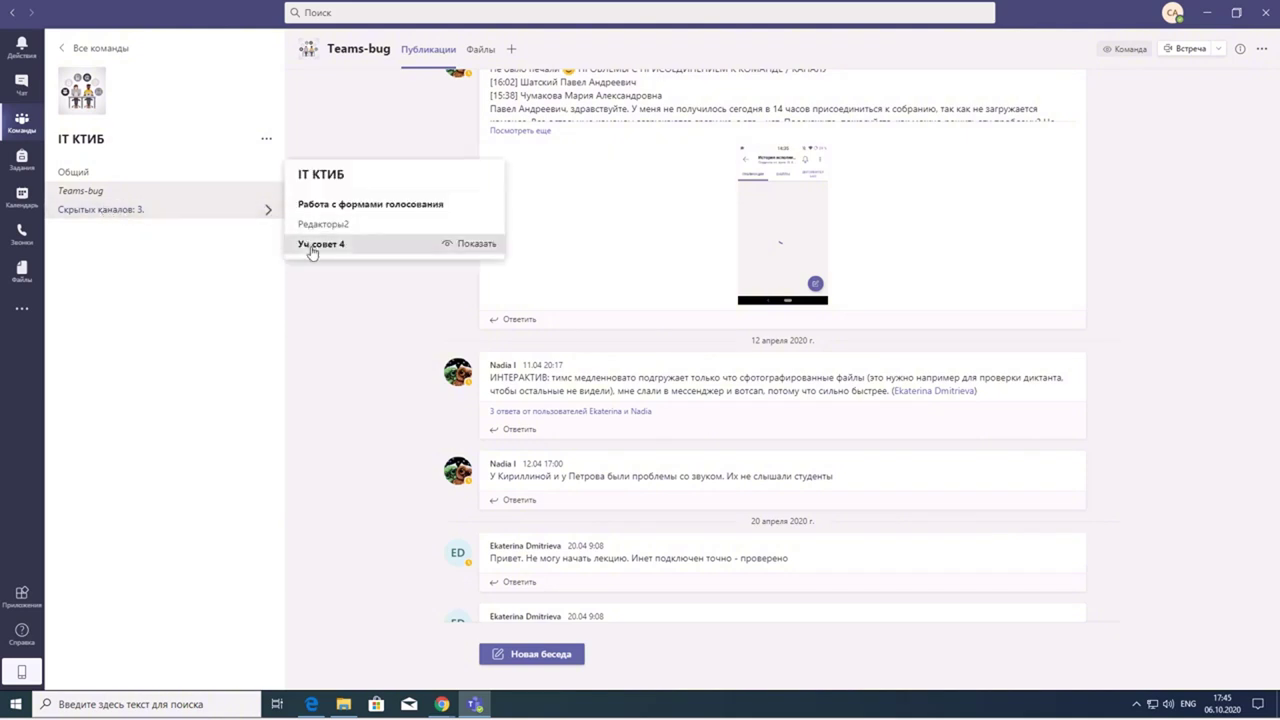
click(312, 250)
click(100, 175)
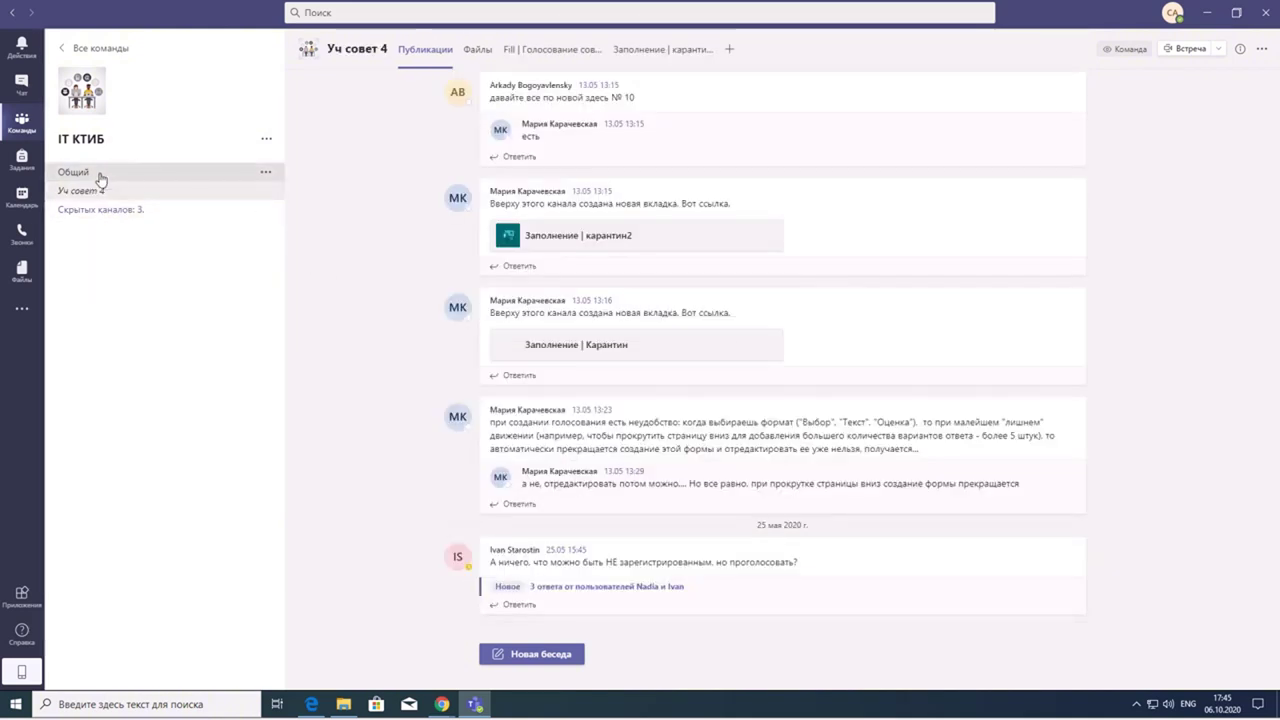
scroll(714, 350, up, 5)
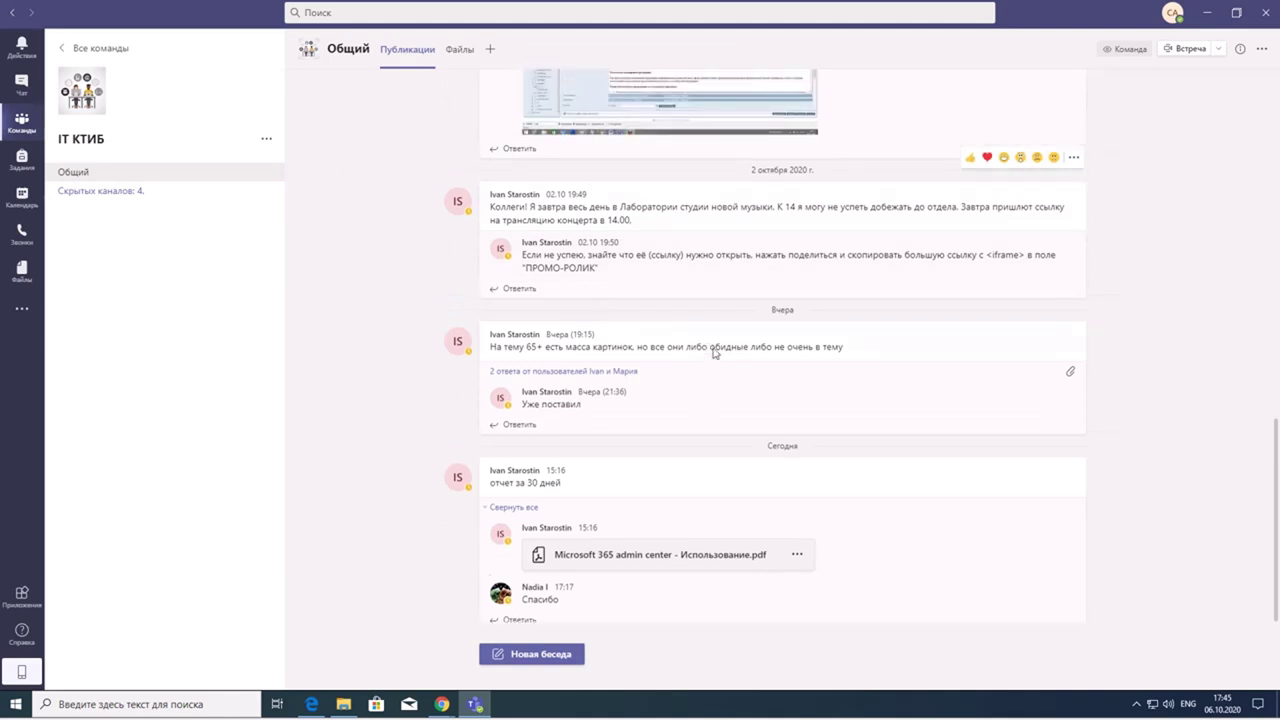
scroll(712, 372, up, 3)
scroll(711, 405, down, 8)
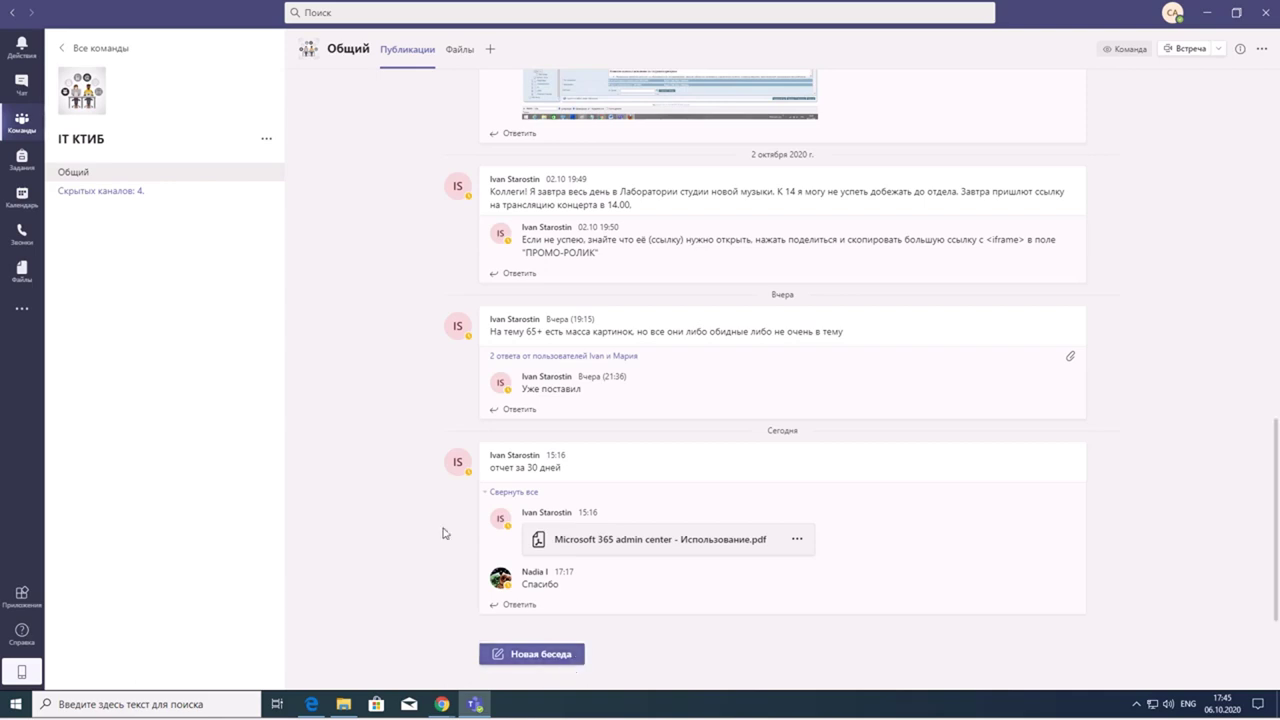
- Post a new conversation in Общий with a short Russian greeting introducing the sender
click(537, 654)
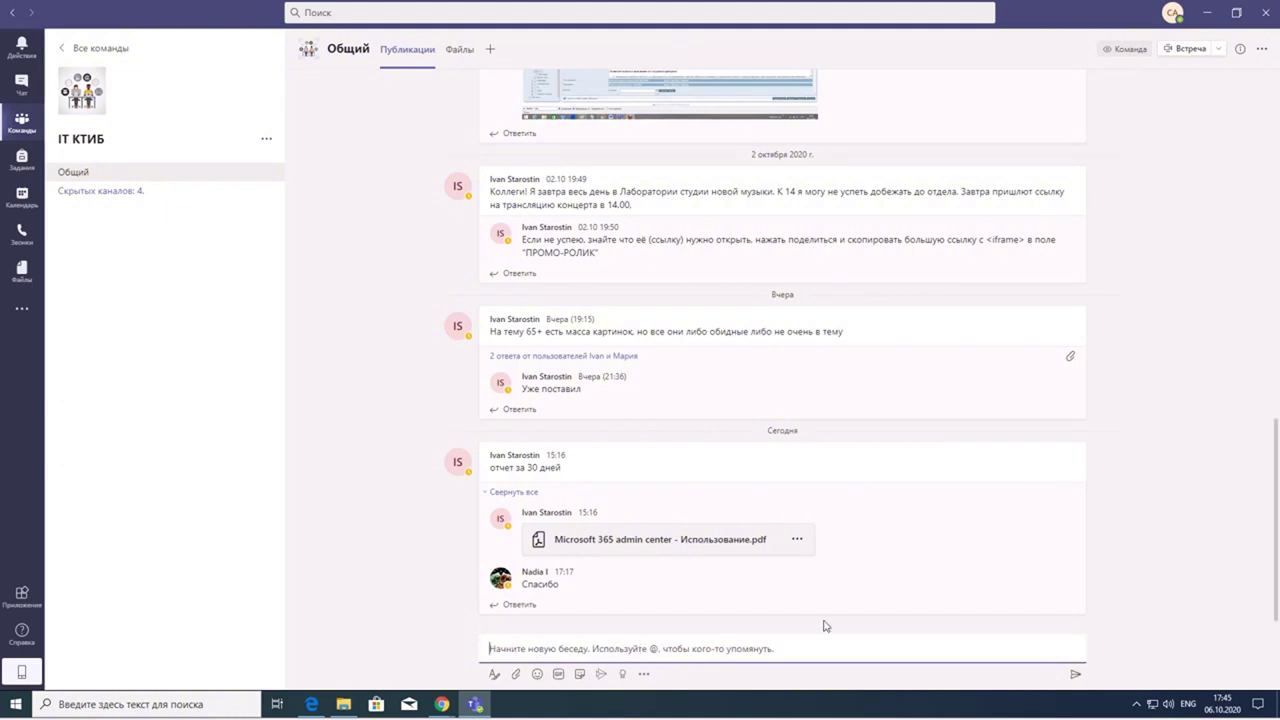
key(alt+shift)
text(П)
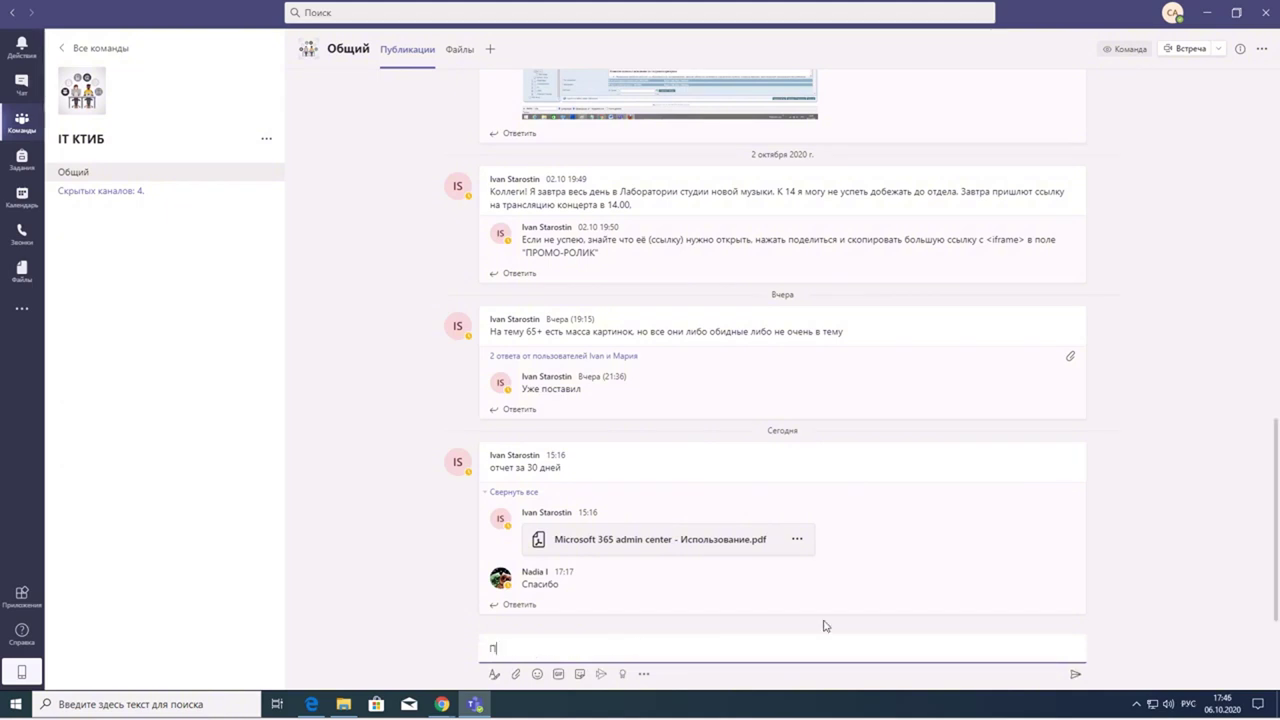
text(ривет в)
text( Арик)
key(Return)
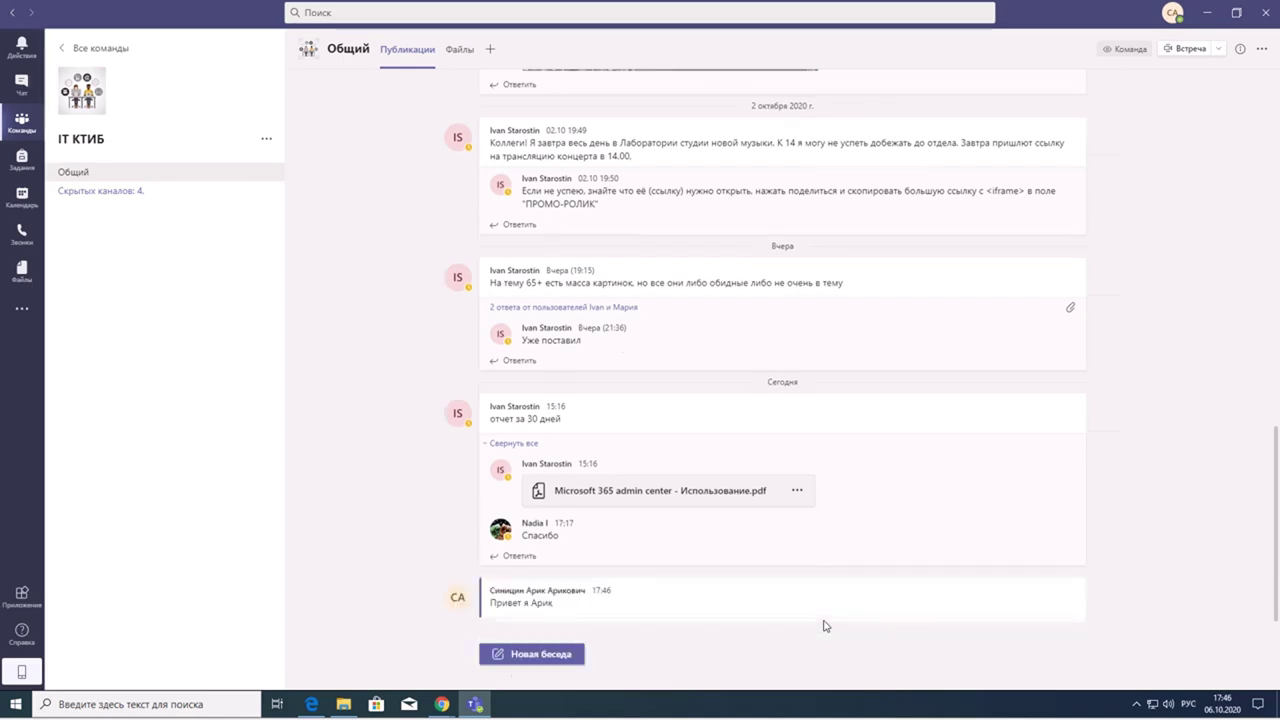
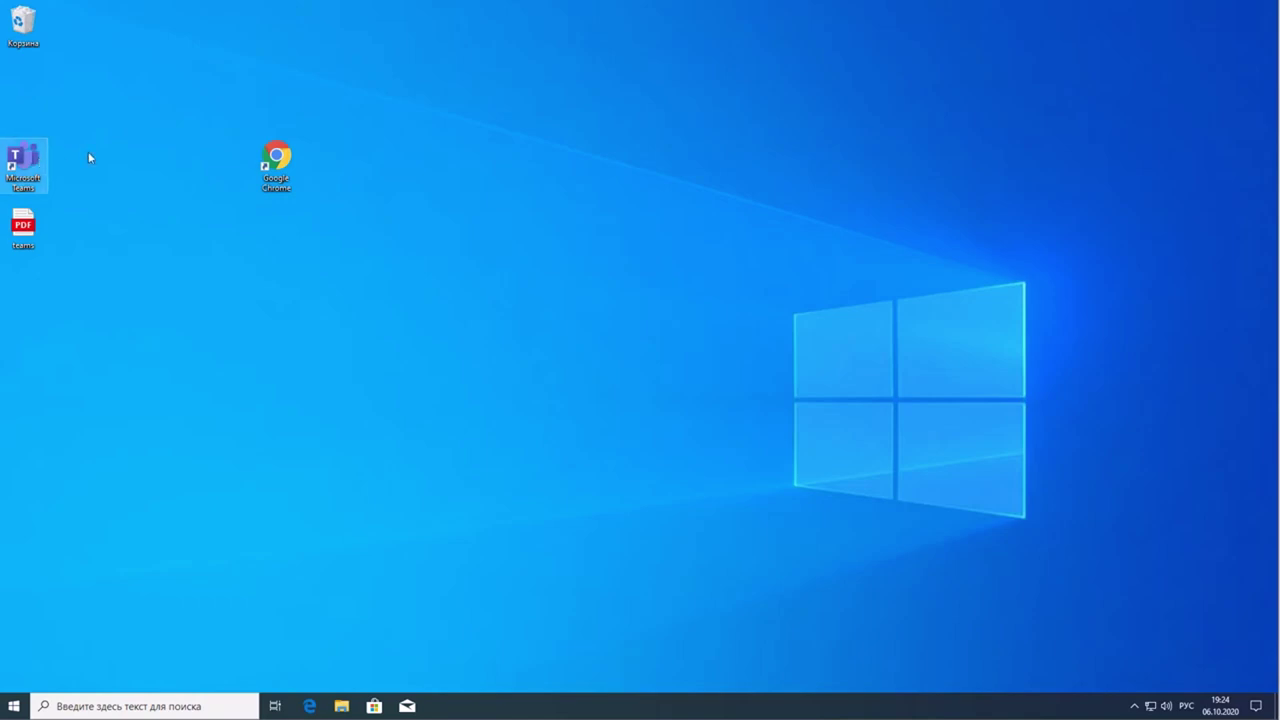
- Launch Microsoft Teams from its desktop shortcut
click(40, 164)
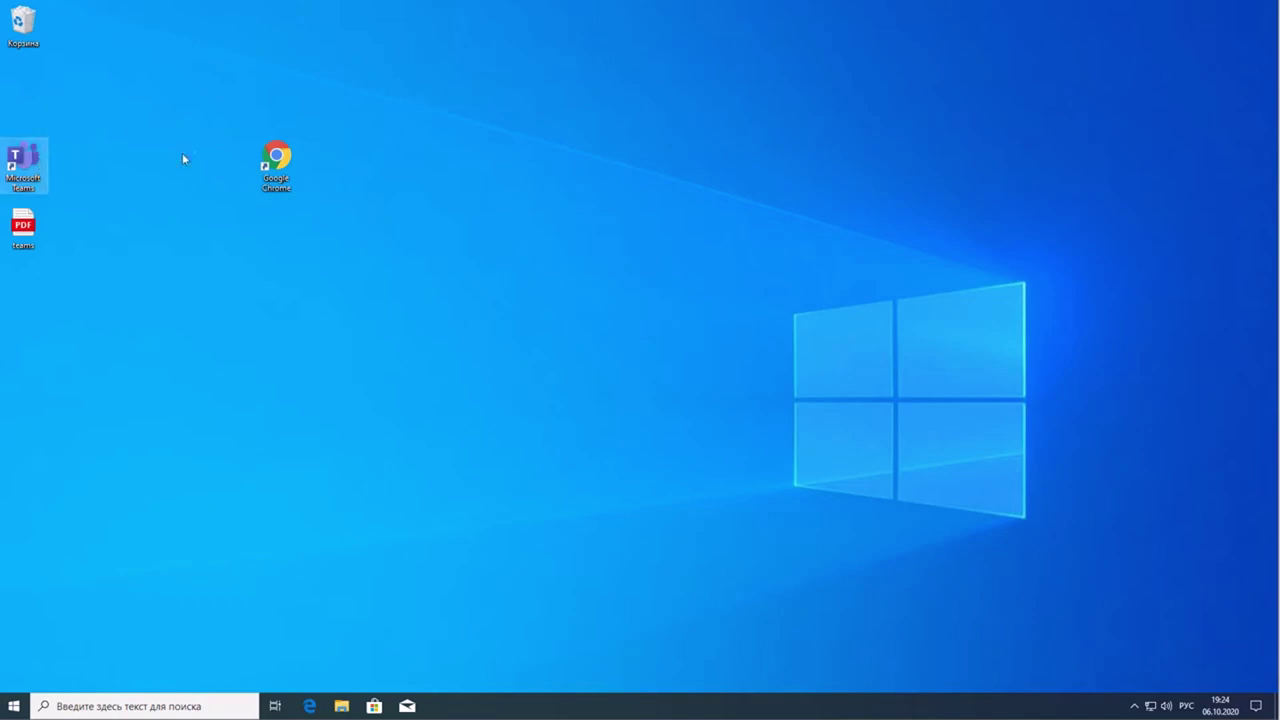
double_click(22, 167)
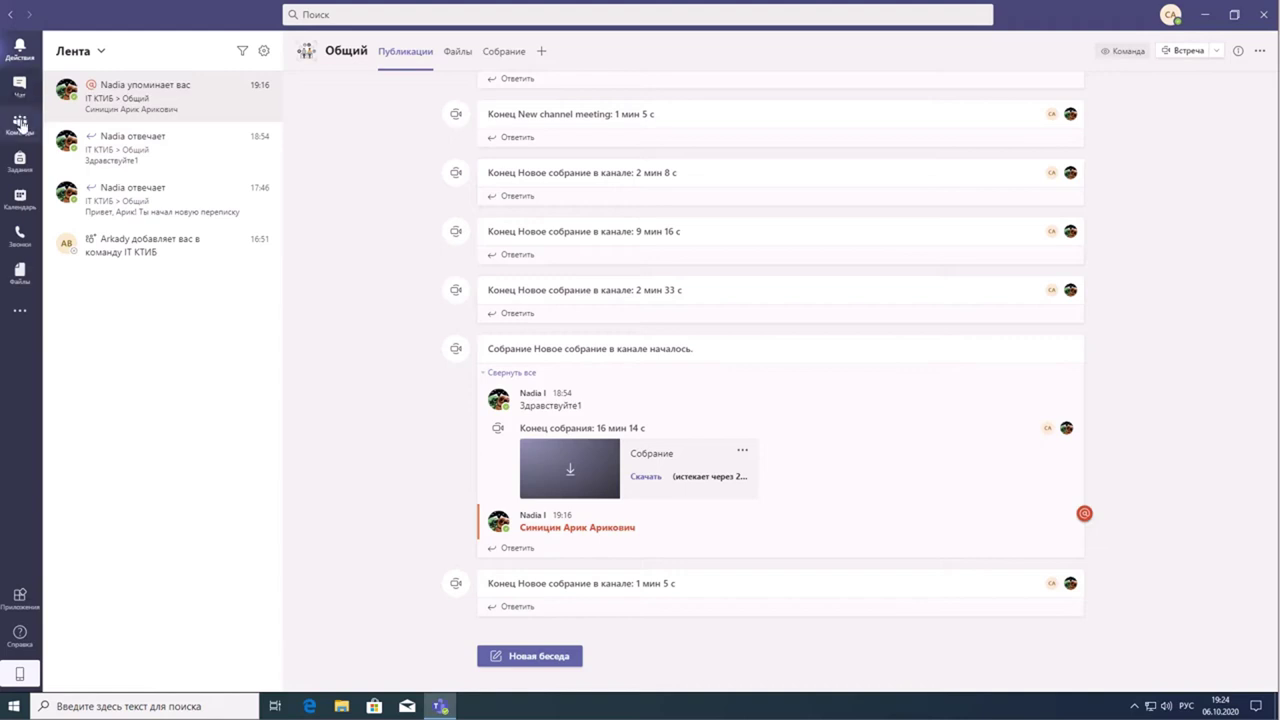
- Go to Teams and open the IT КТИБ team's Общий channel posts
click(21, 124)
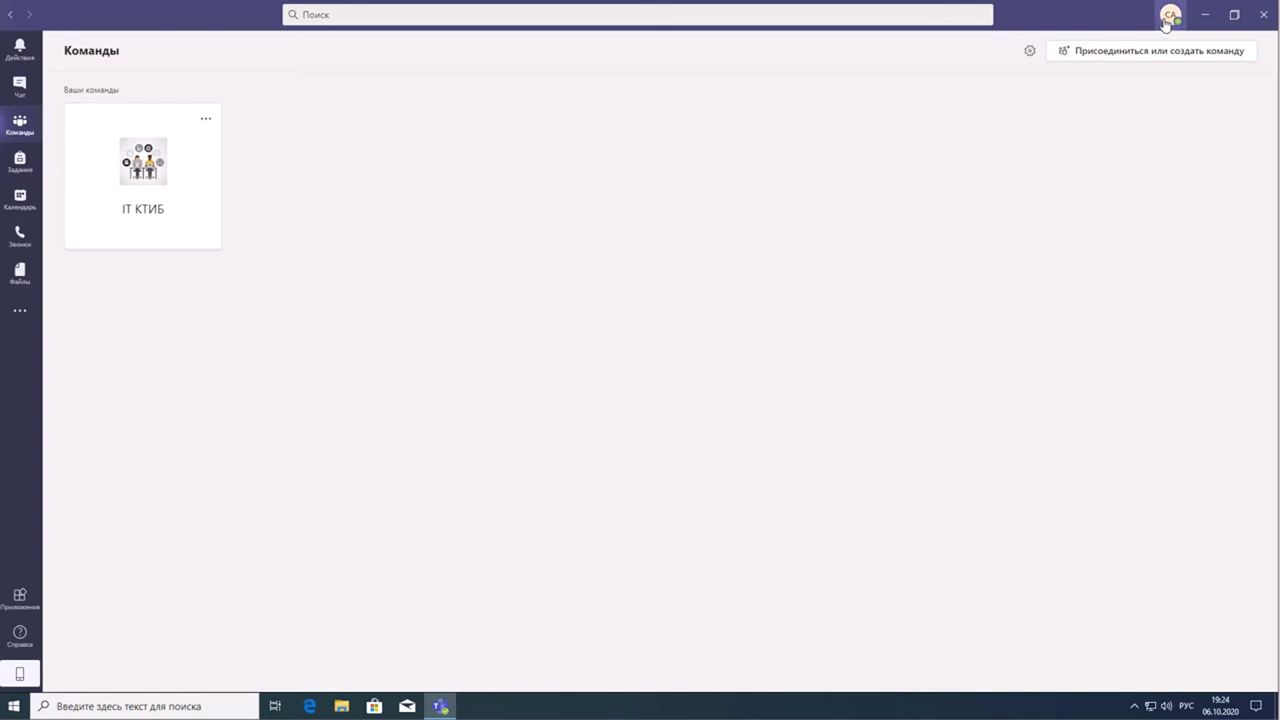
click(1165, 24)
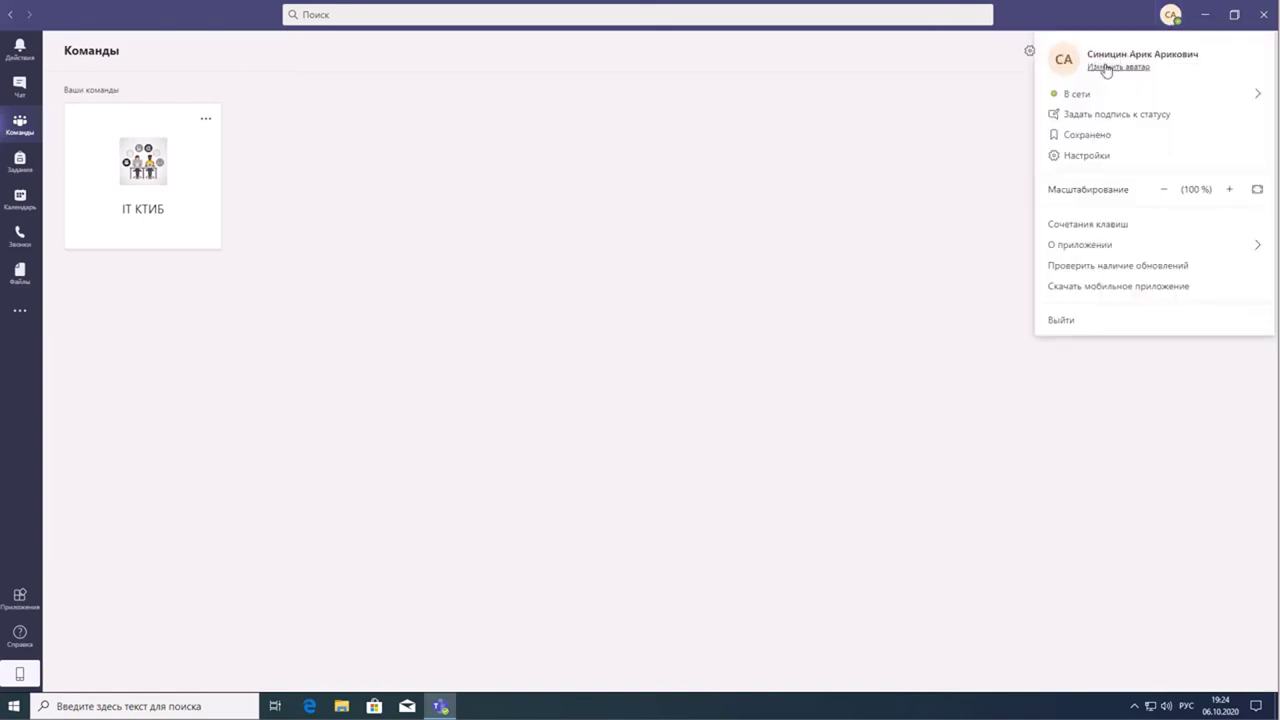
click(400, 227)
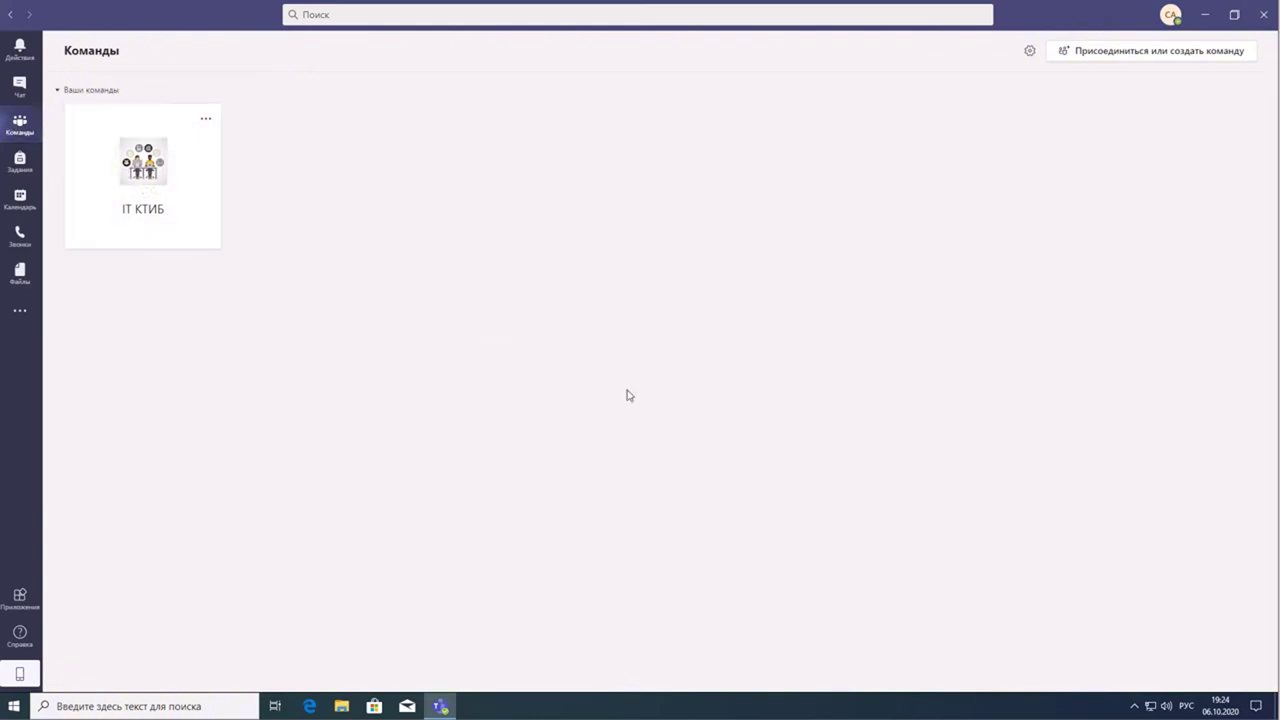
click(132, 163)
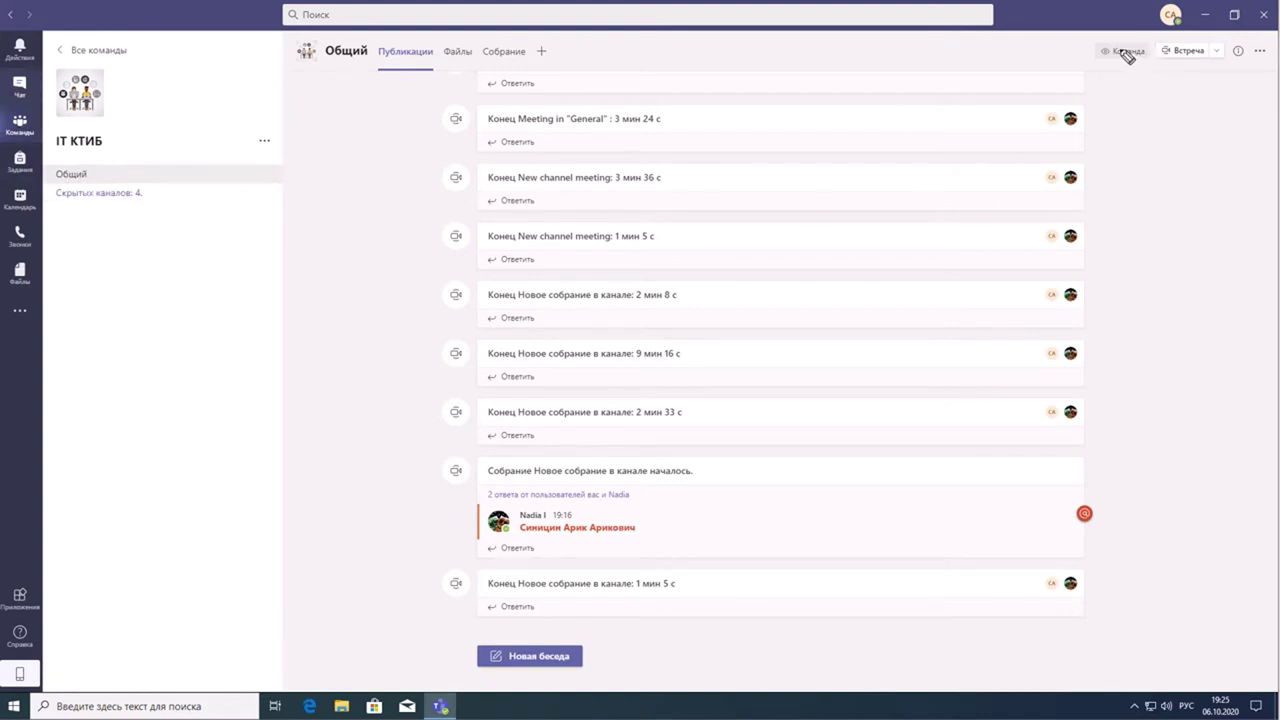
- Open the account menu from the profile avatar in the top-right corner
mouse_move(1121, 49)
mouse_down()
mouse_move(1160, 96)
mouse_move(1258, 100)
mouse_move(1250, 38)
mouse_move(1140, 40)
mouse_move(1130, 55)
mouse_up()
mouse_move(1140, 4)
mouse_down()
mouse_move(1218, 30)
mouse_move(1206, 3)
mouse_up()
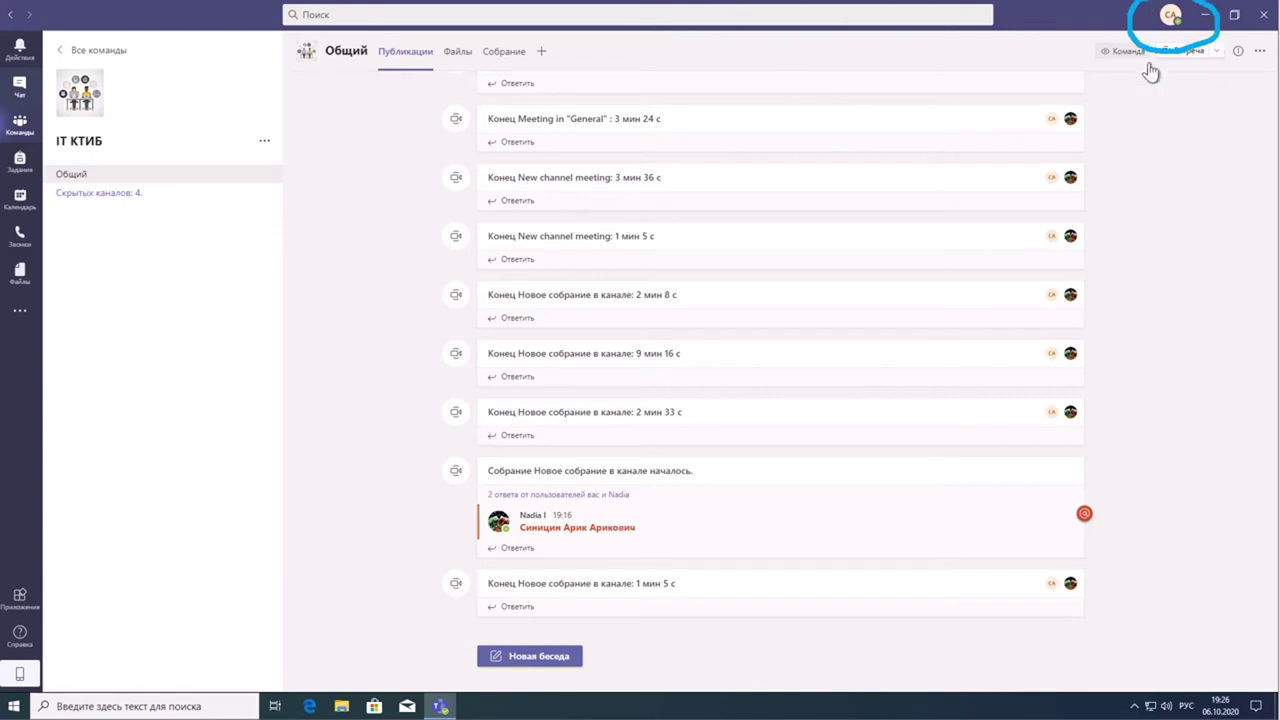
key(Escape)
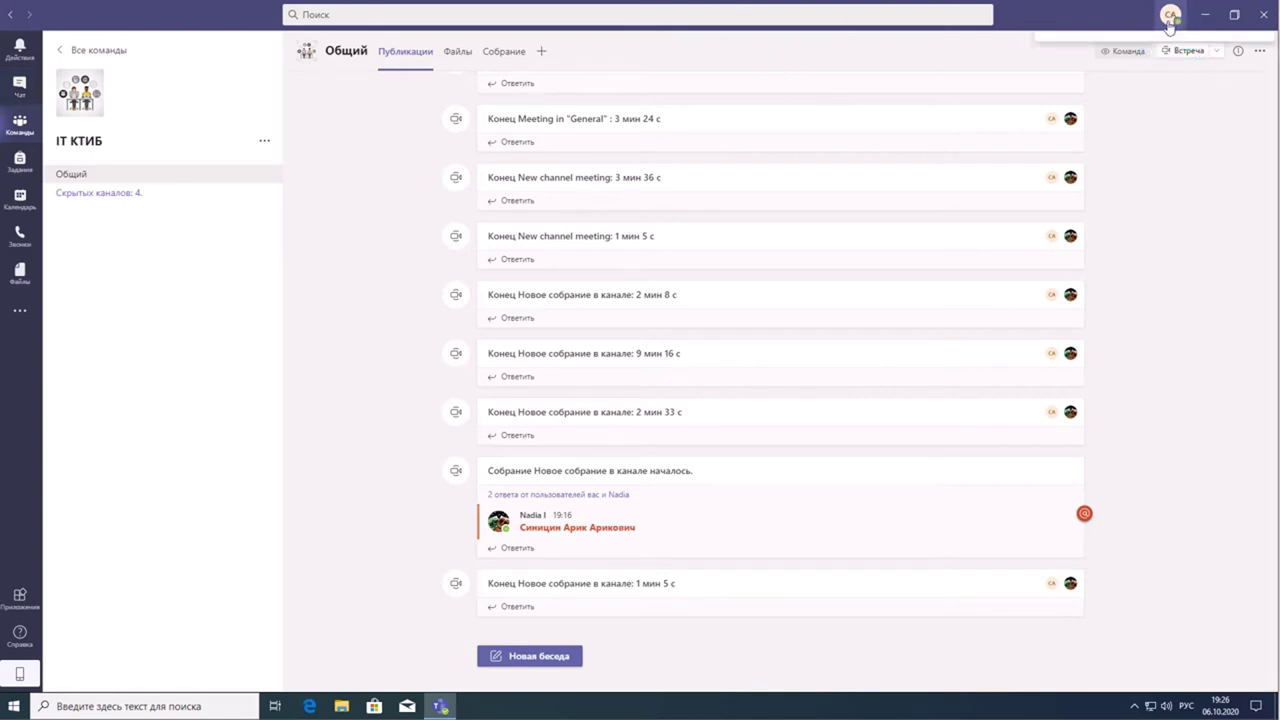
click(1170, 22)
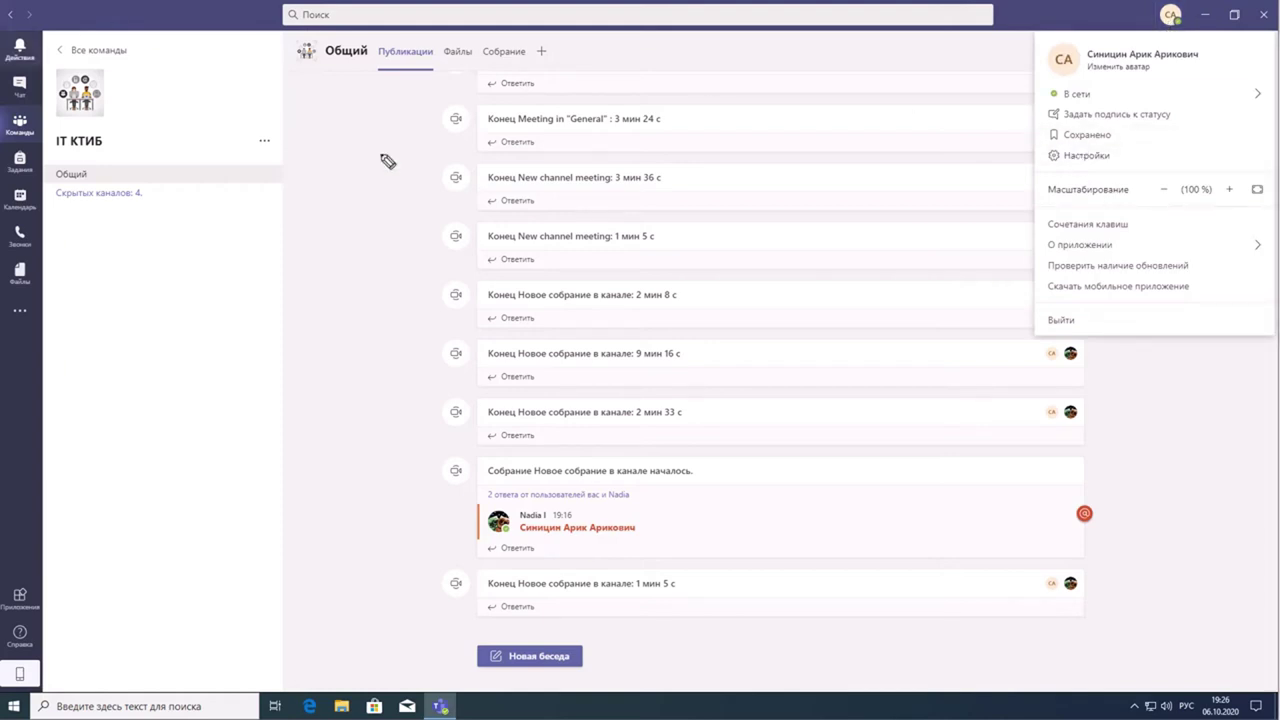
drag(1034, 173, 1206, 176)
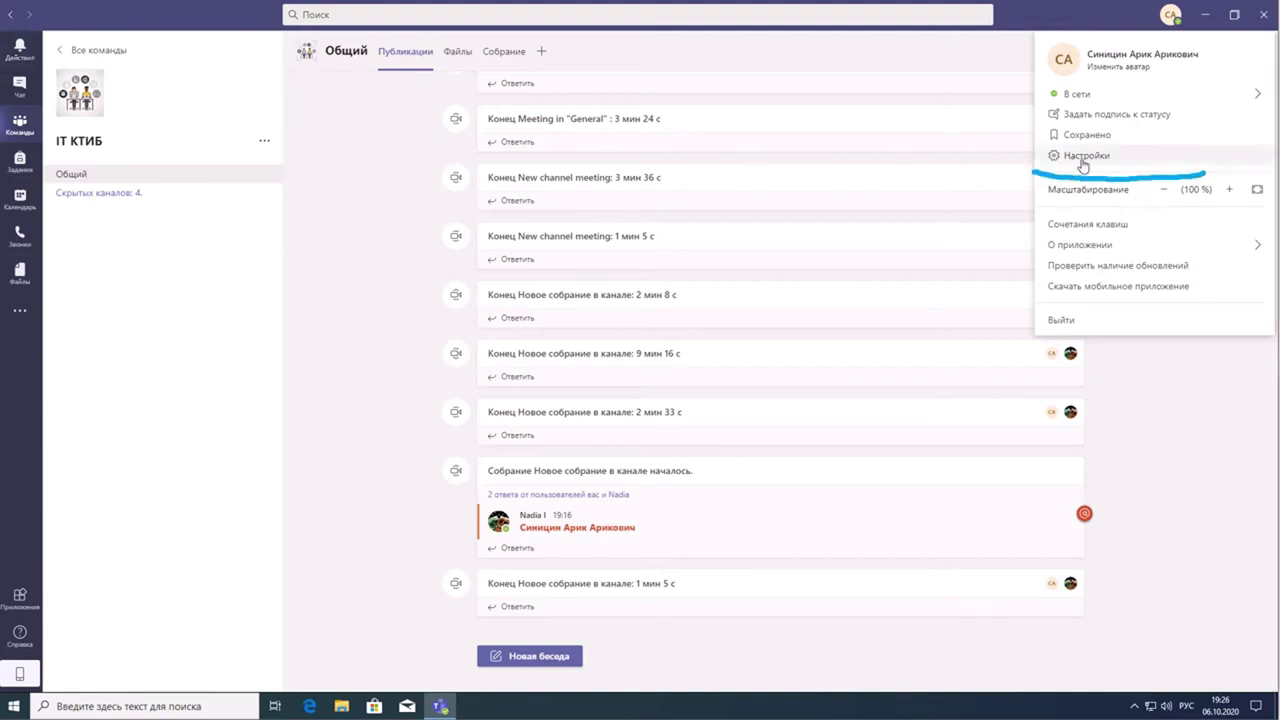
- In Настройки > Разрешения, toggle Мультимедиа off and back on, then close settings
click(1097, 158)
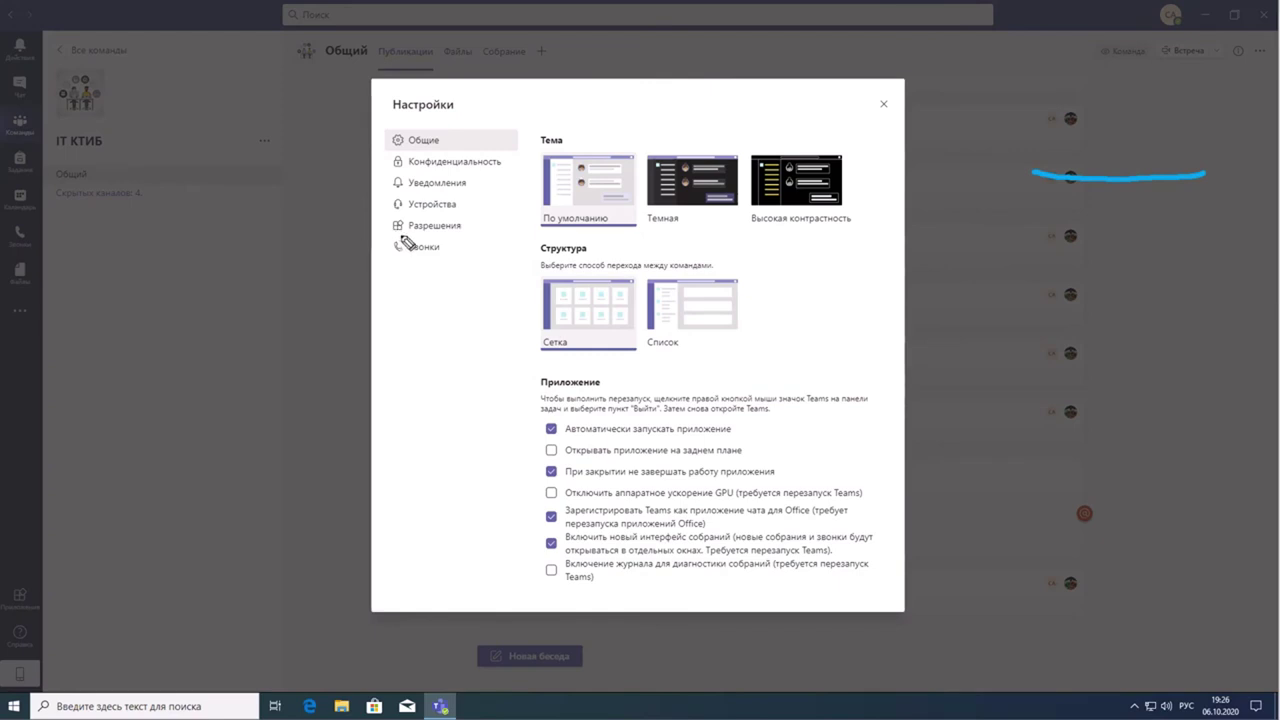
drag(386, 236, 470, 238)
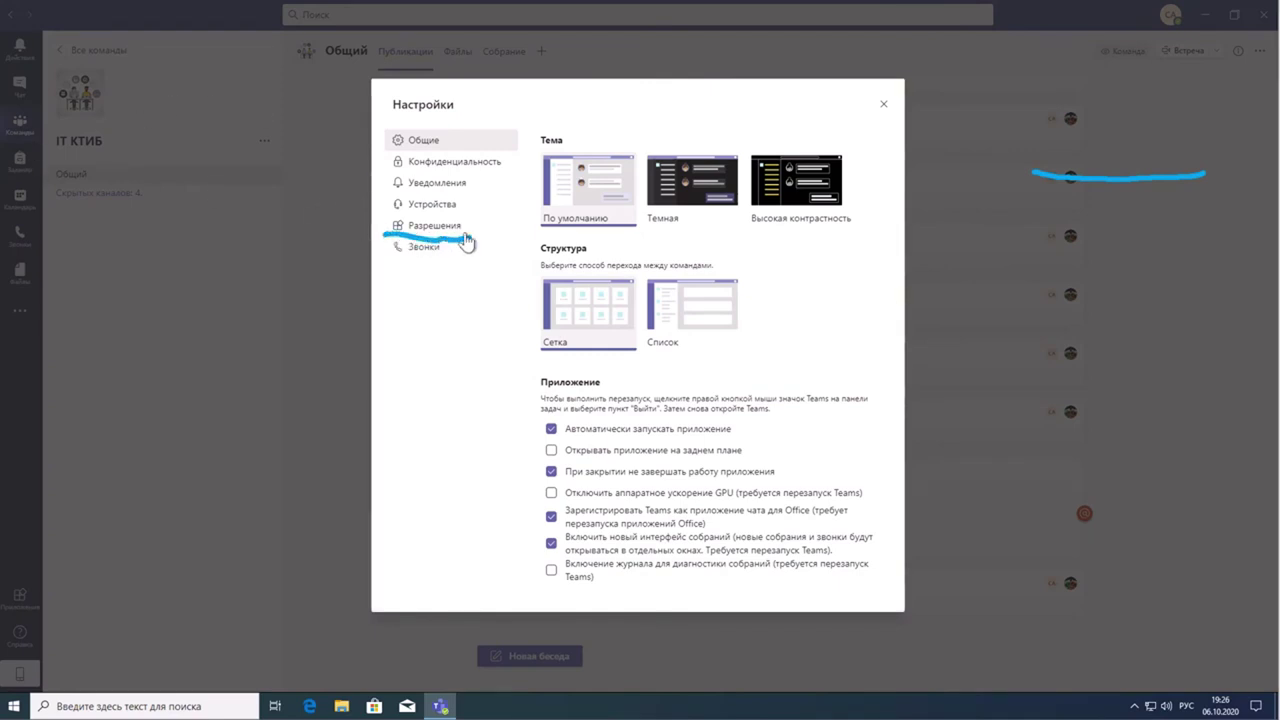
key(Escape)
click(474, 232)
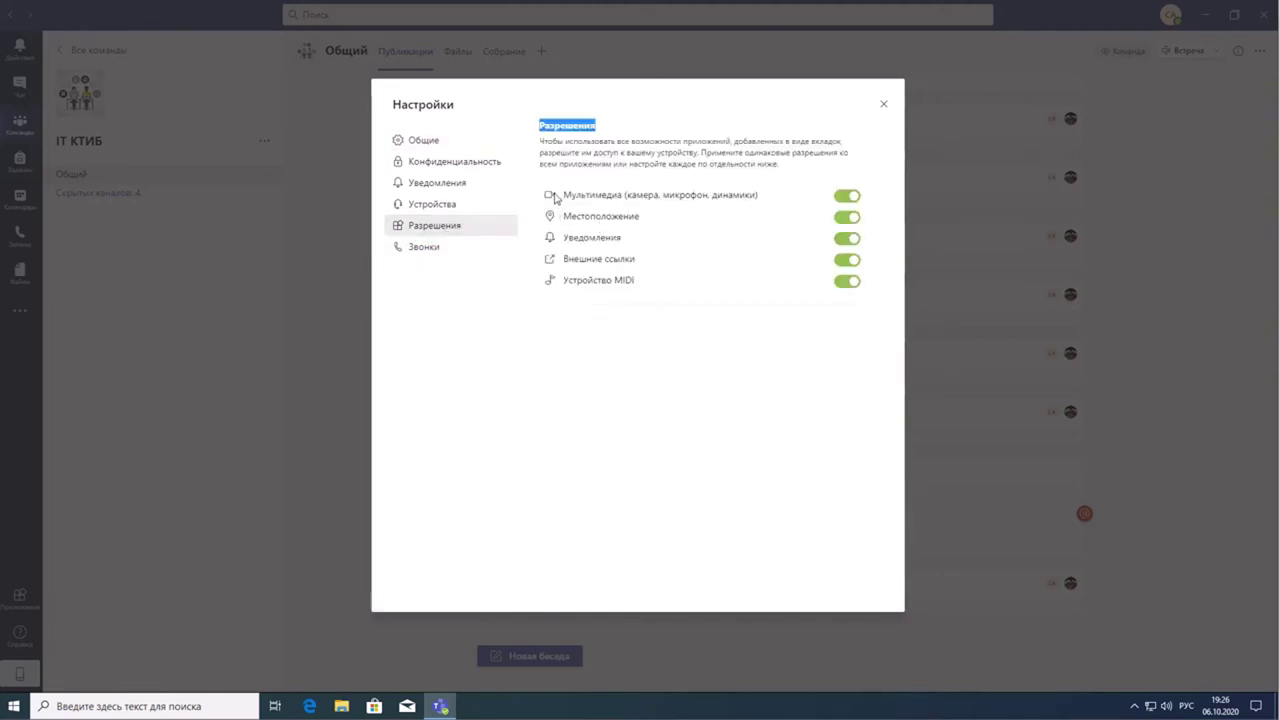
click(552, 200)
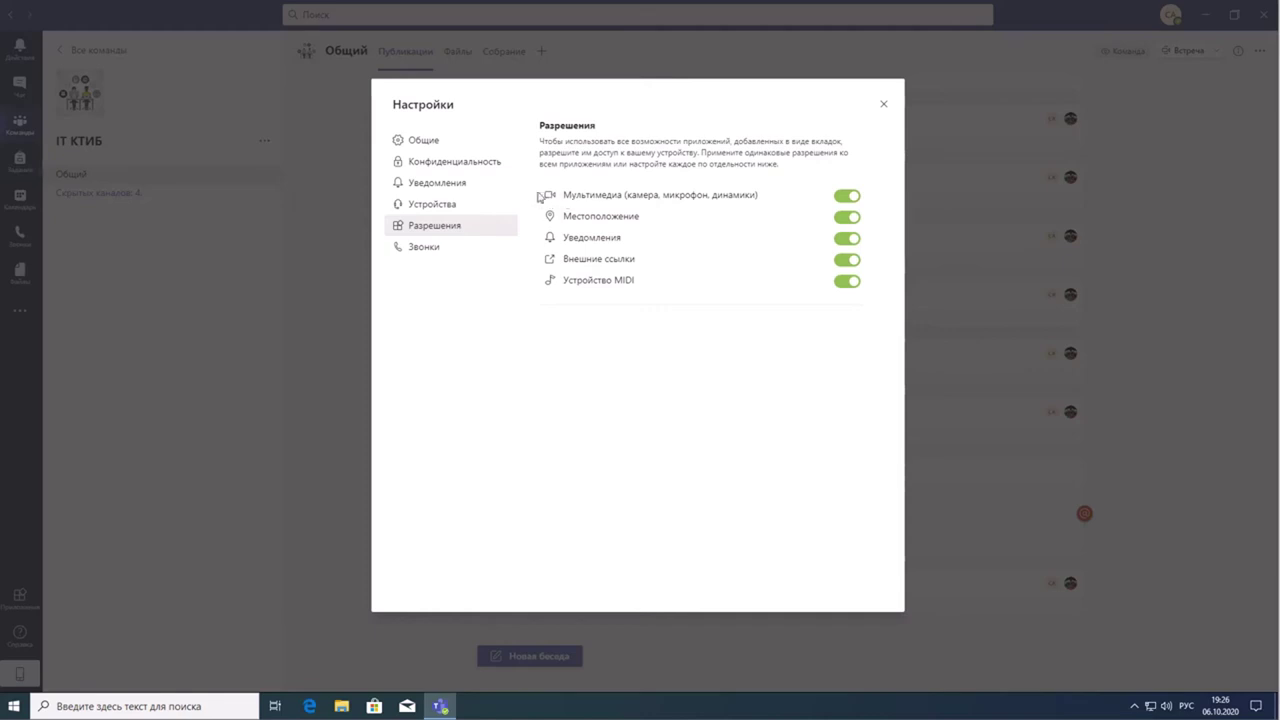
triple_click(551, 203)
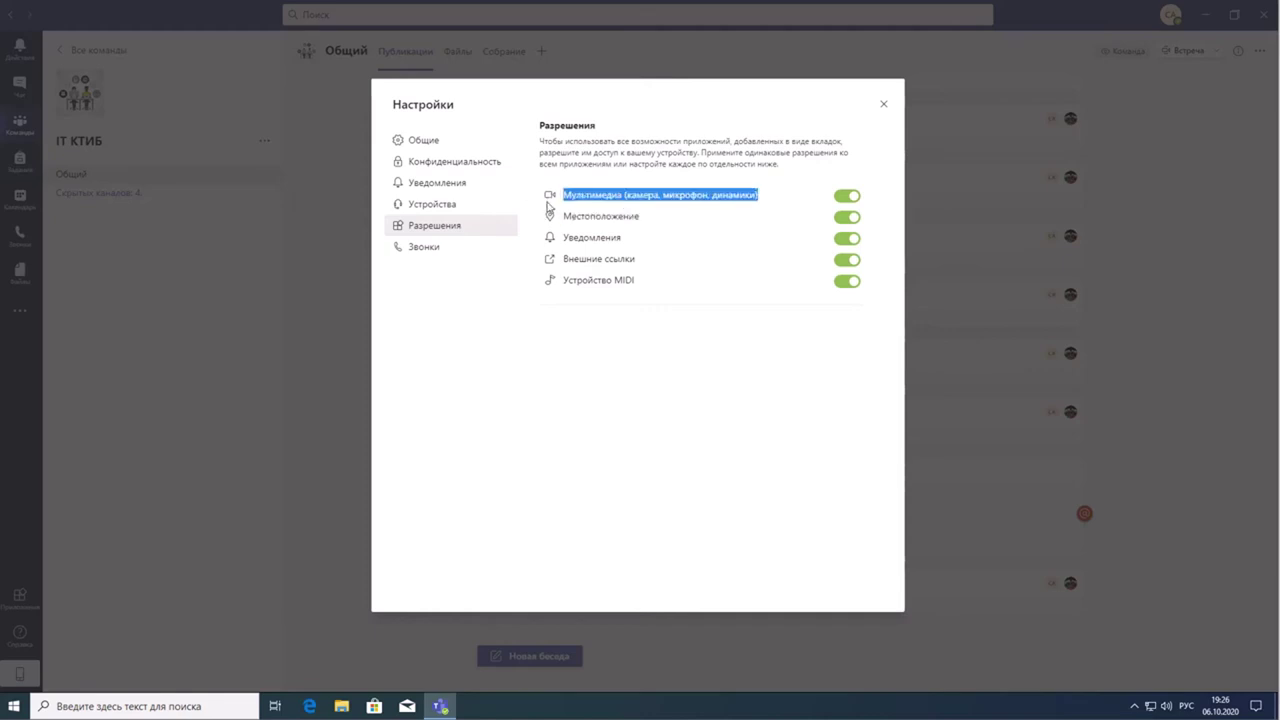
click(845, 198)
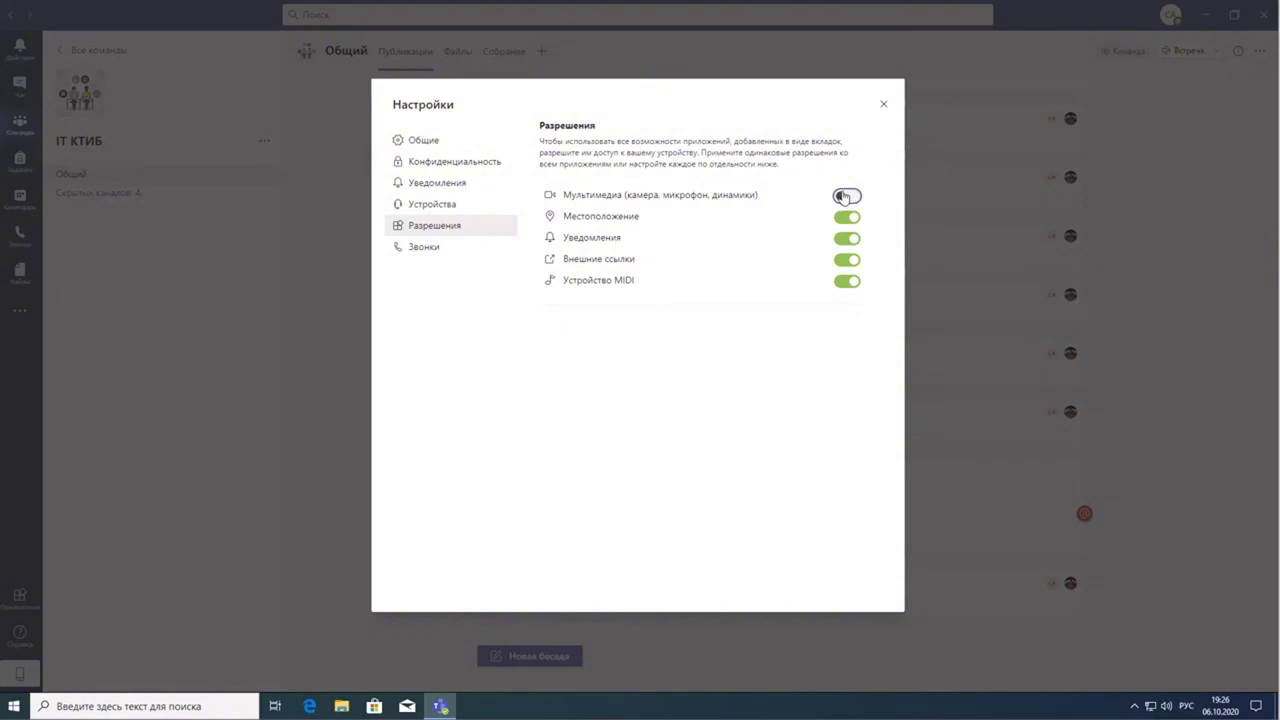
click(845, 197)
click(884, 105)
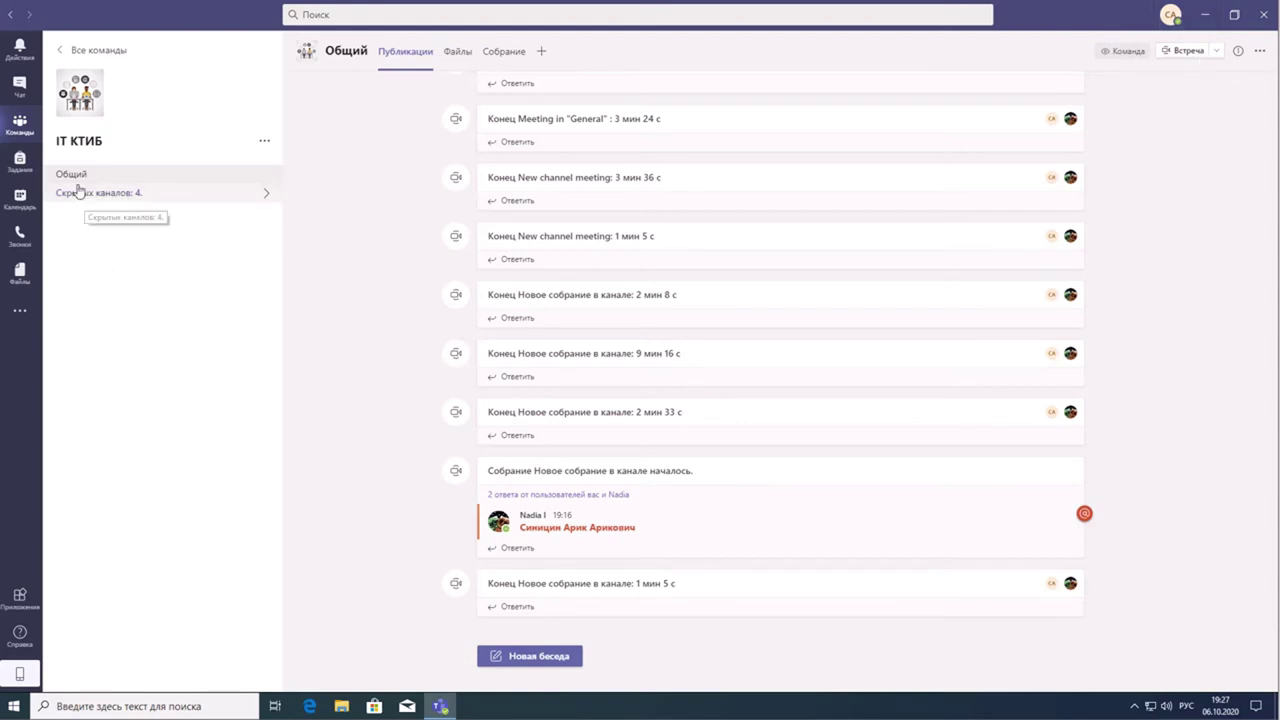
- Reopen IT КТИБ from all teams and start a channel meeting with Встреча
click(68, 49)
click(140, 180)
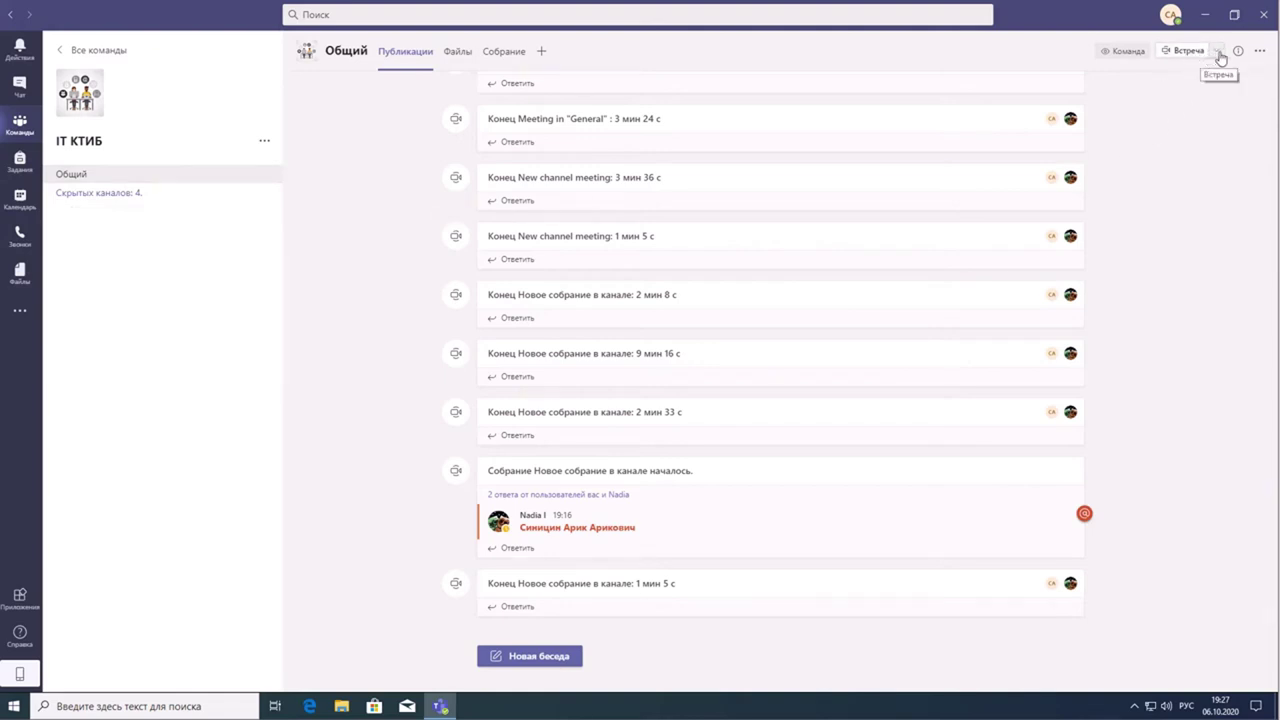
click(1219, 51)
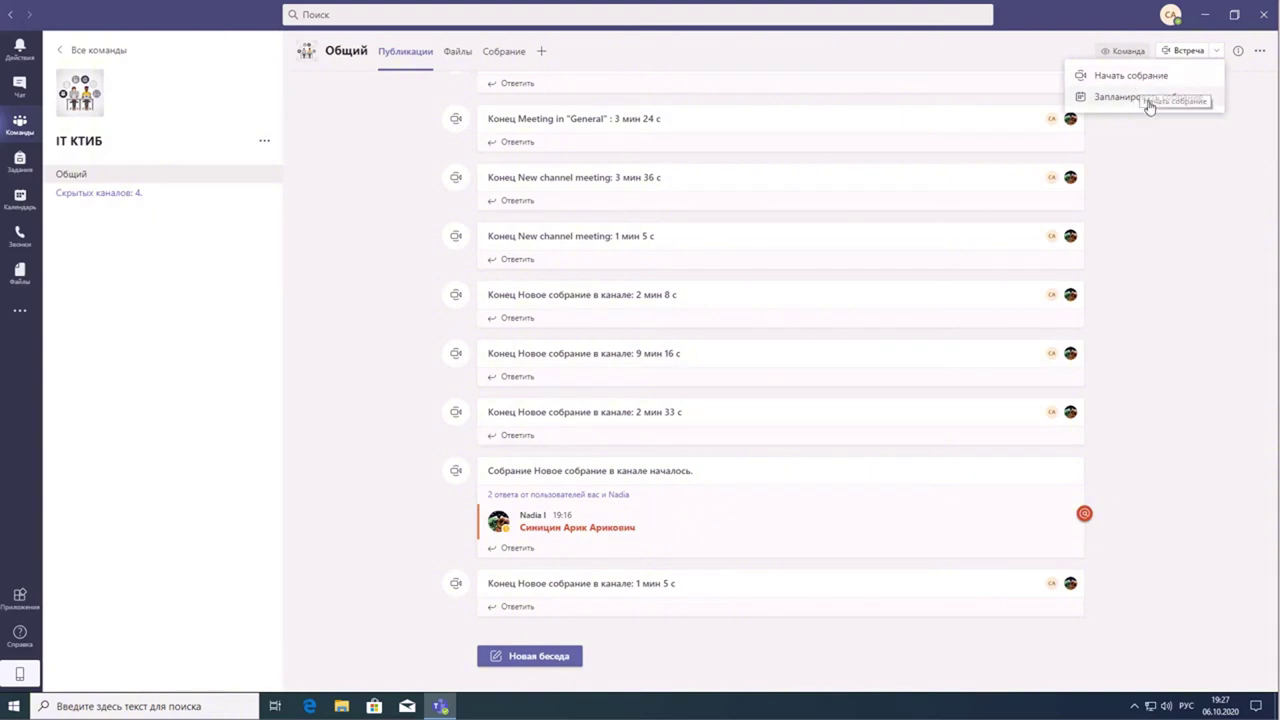
click(1209, 137)
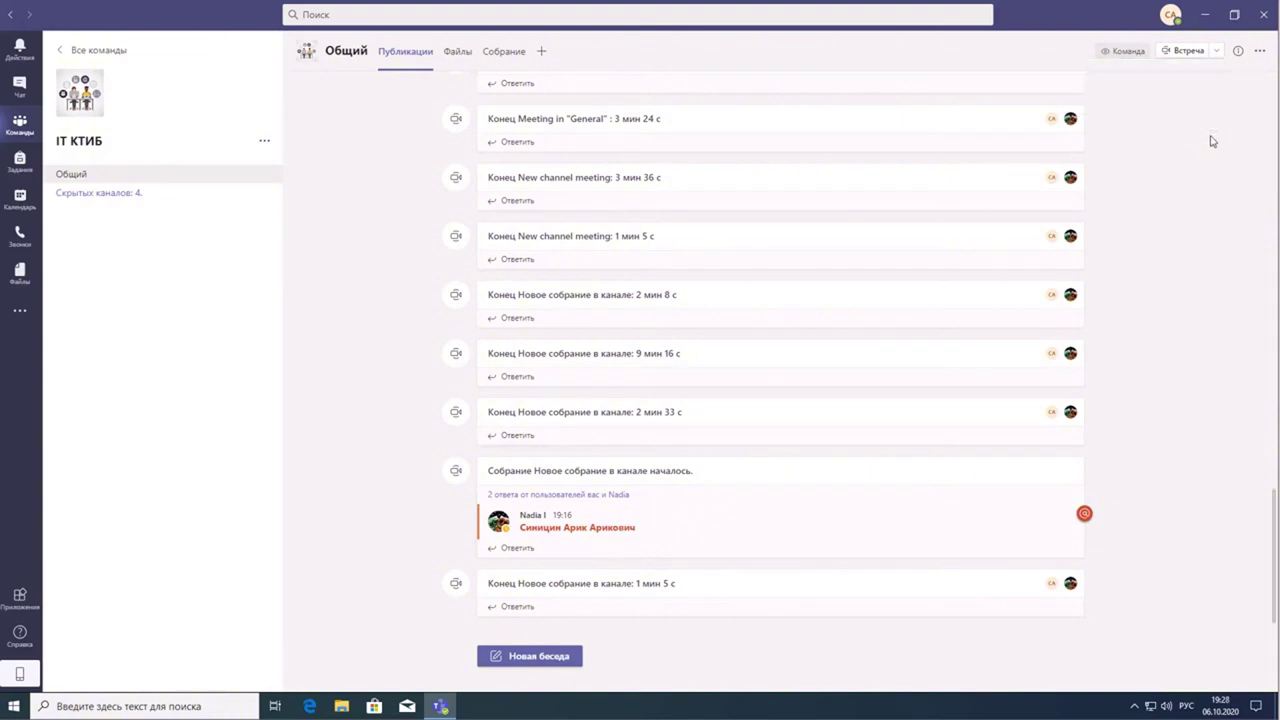
click(1185, 52)
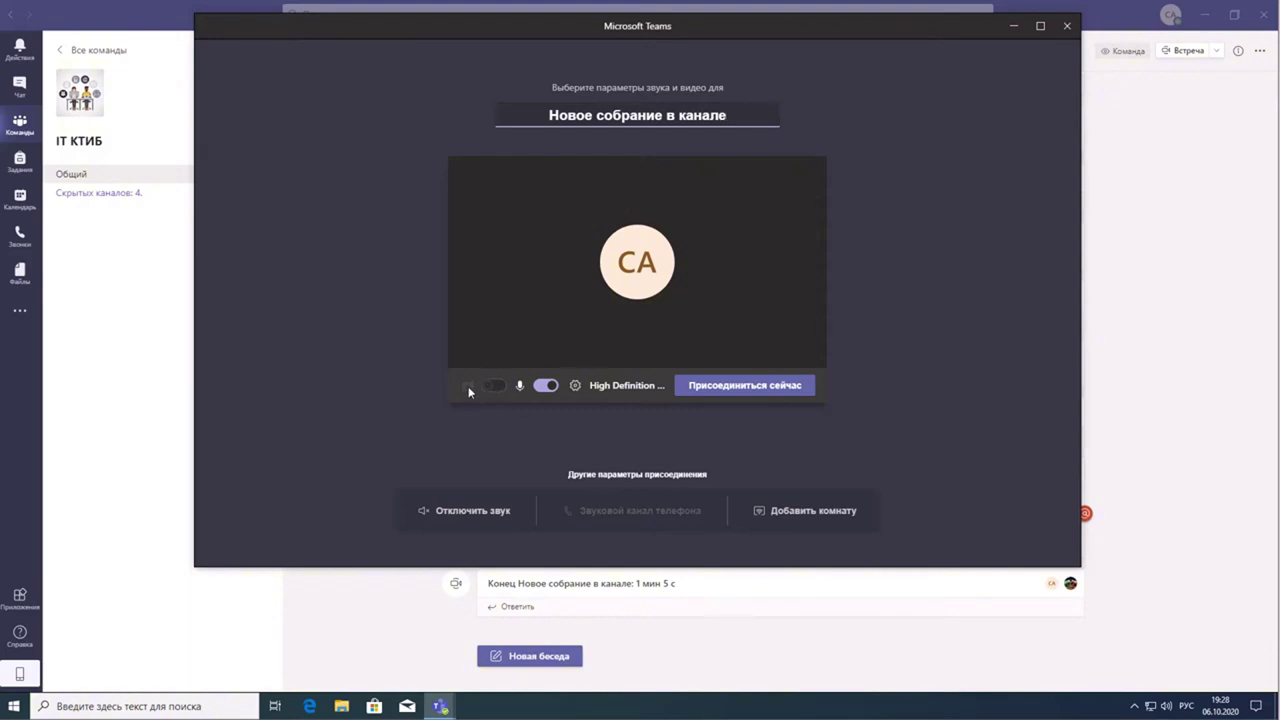
- Turn the microphone off and join Новое собрание в канале with Присоединиться сейчас
click(544, 386)
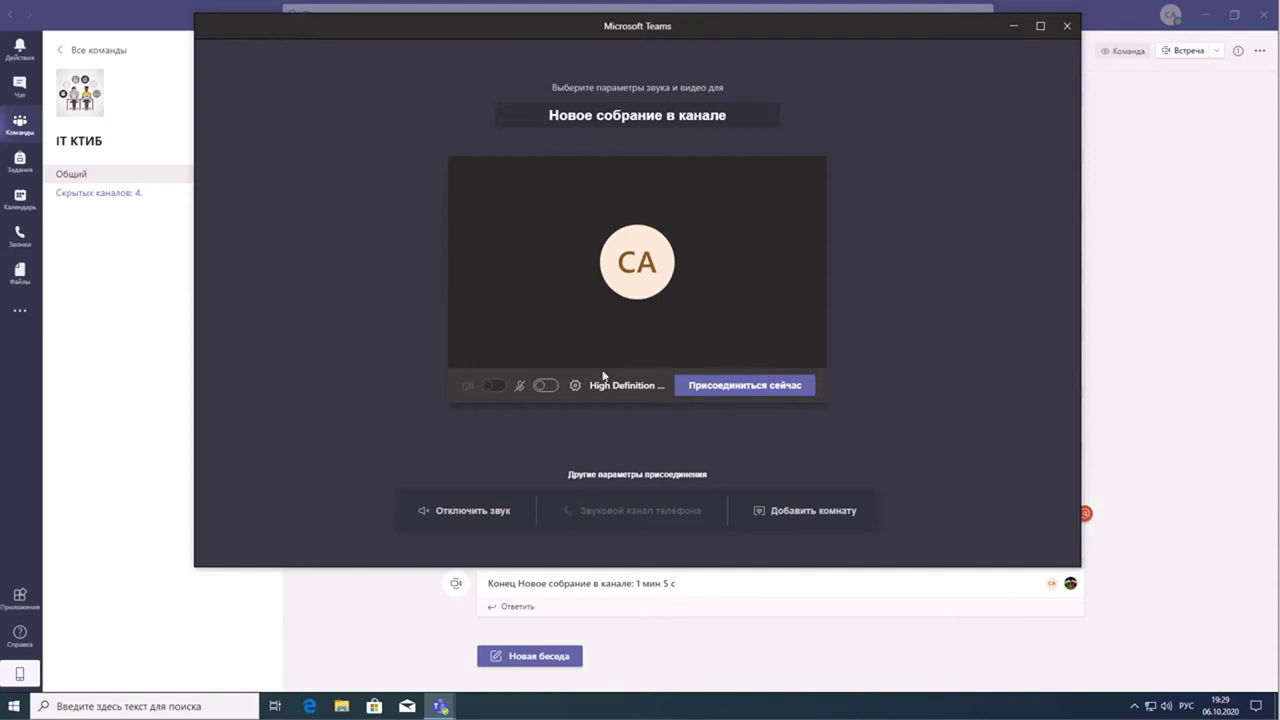
click(740, 391)
click(740, 388)
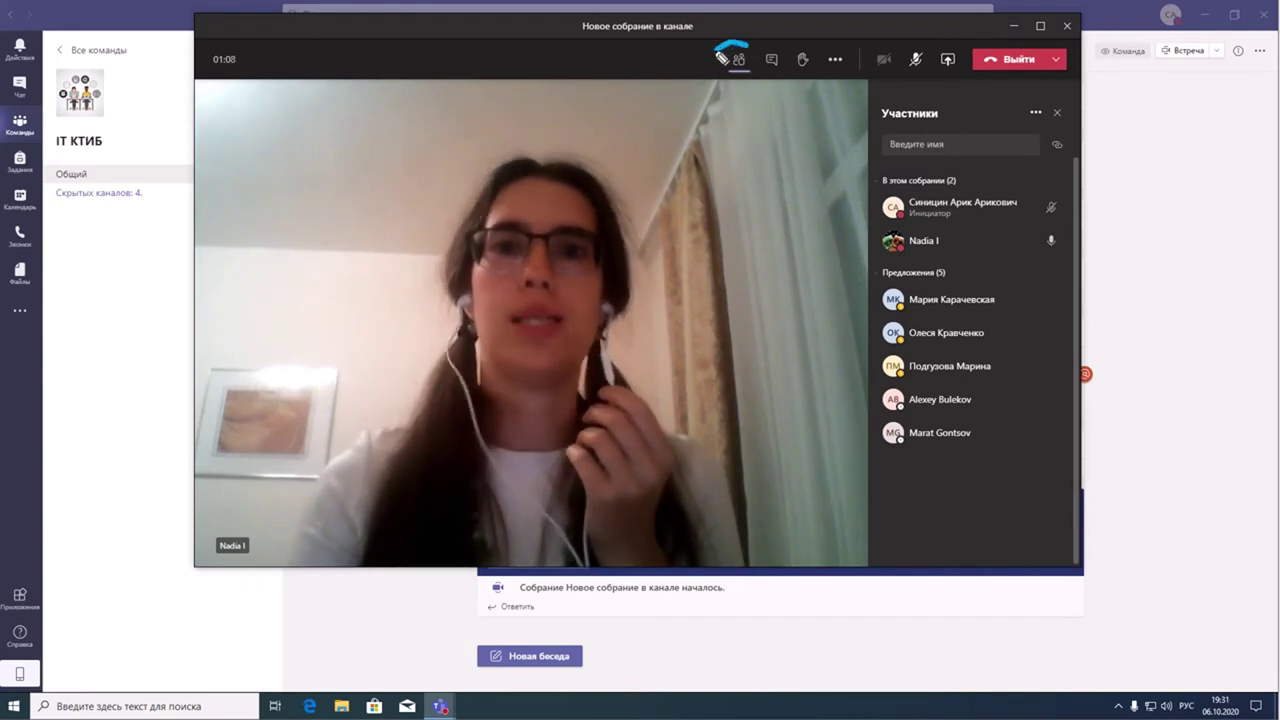
drag(717, 50, 722, 88)
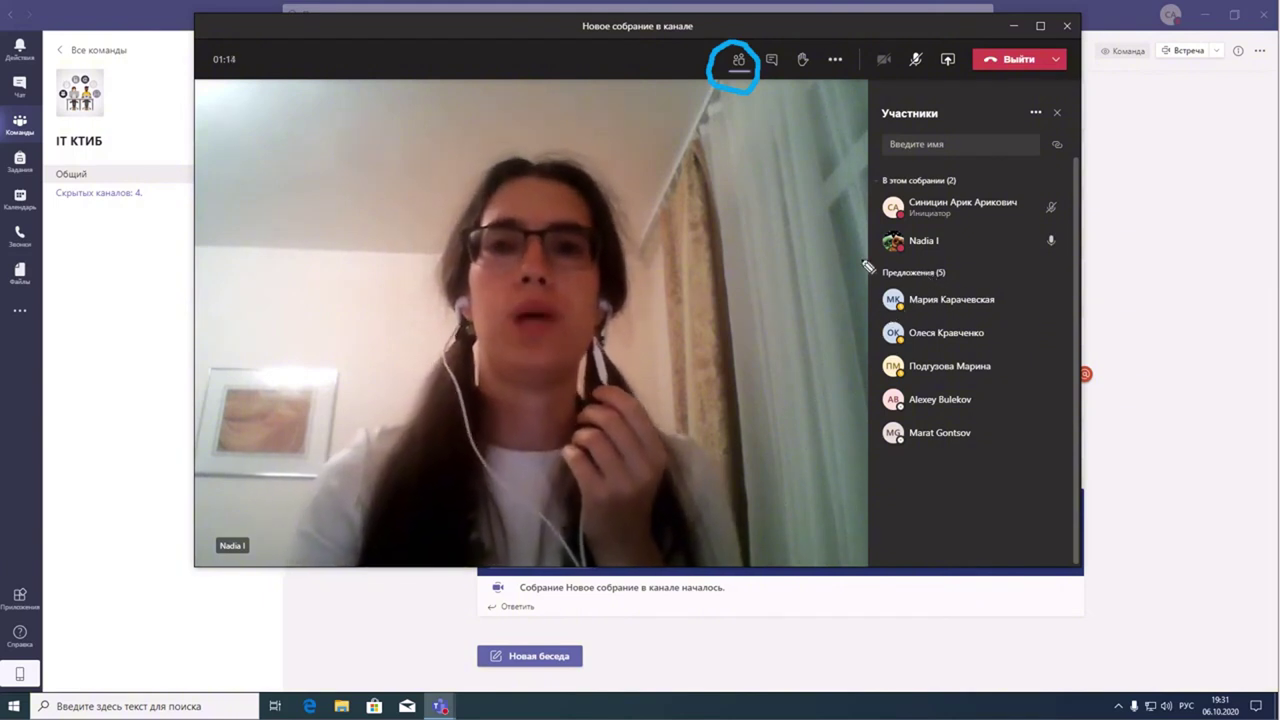
mouse_move(887, 279)
mouse_down()
mouse_move(834, 400)
mouse_move(951, 486)
mouse_move(1029, 400)
mouse_move(975, 288)
mouse_move(901, 270)
mouse_up()
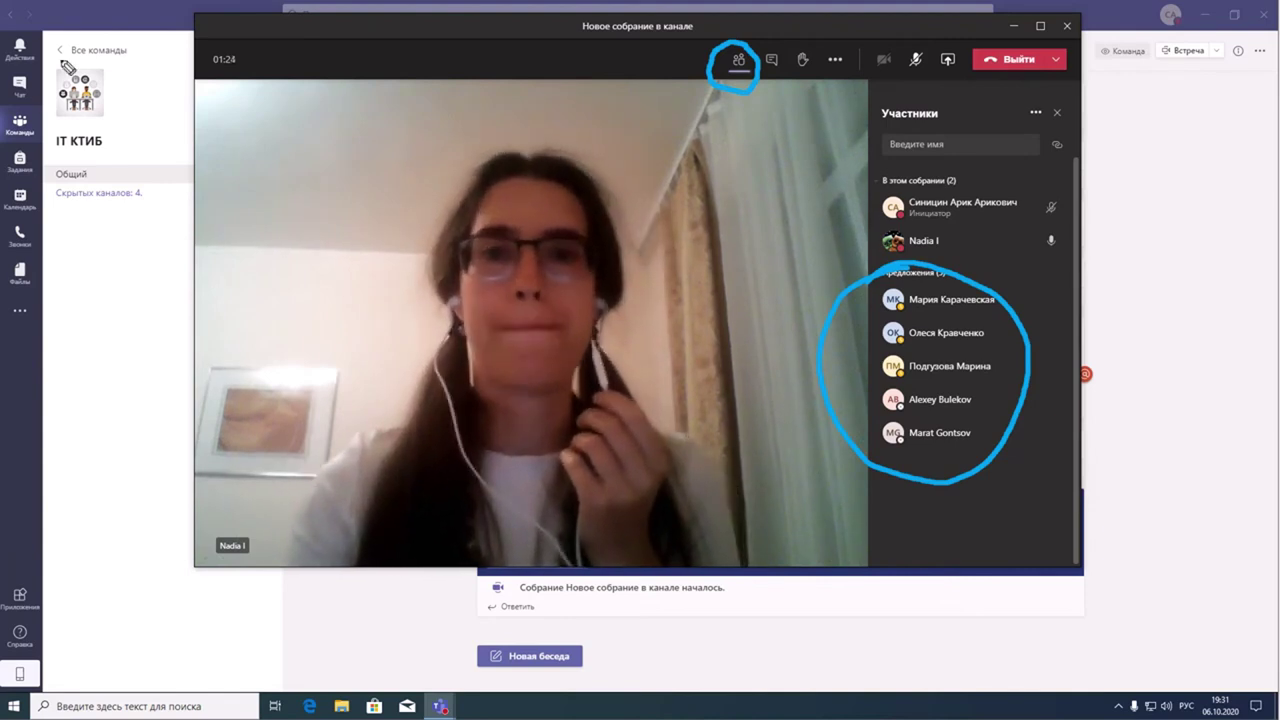
key(e)
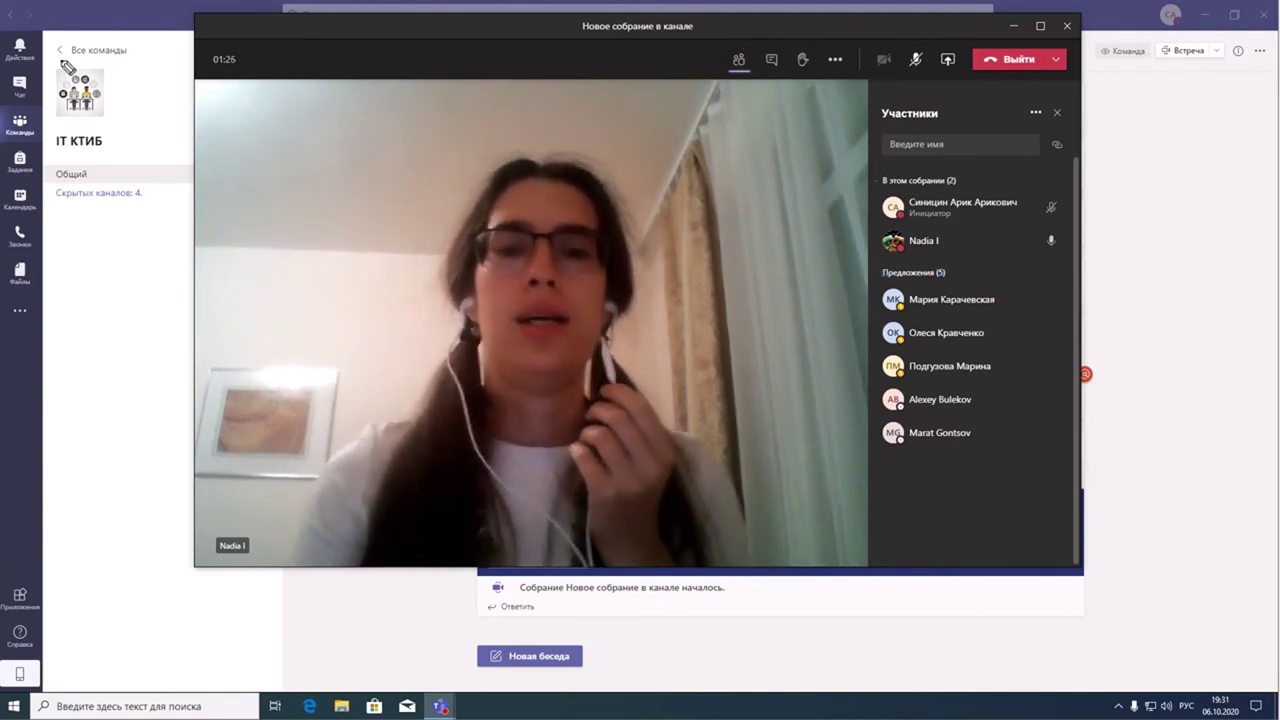
- Open the meeting chat beside the video and send 'добрый вечер'
click(739, 63)
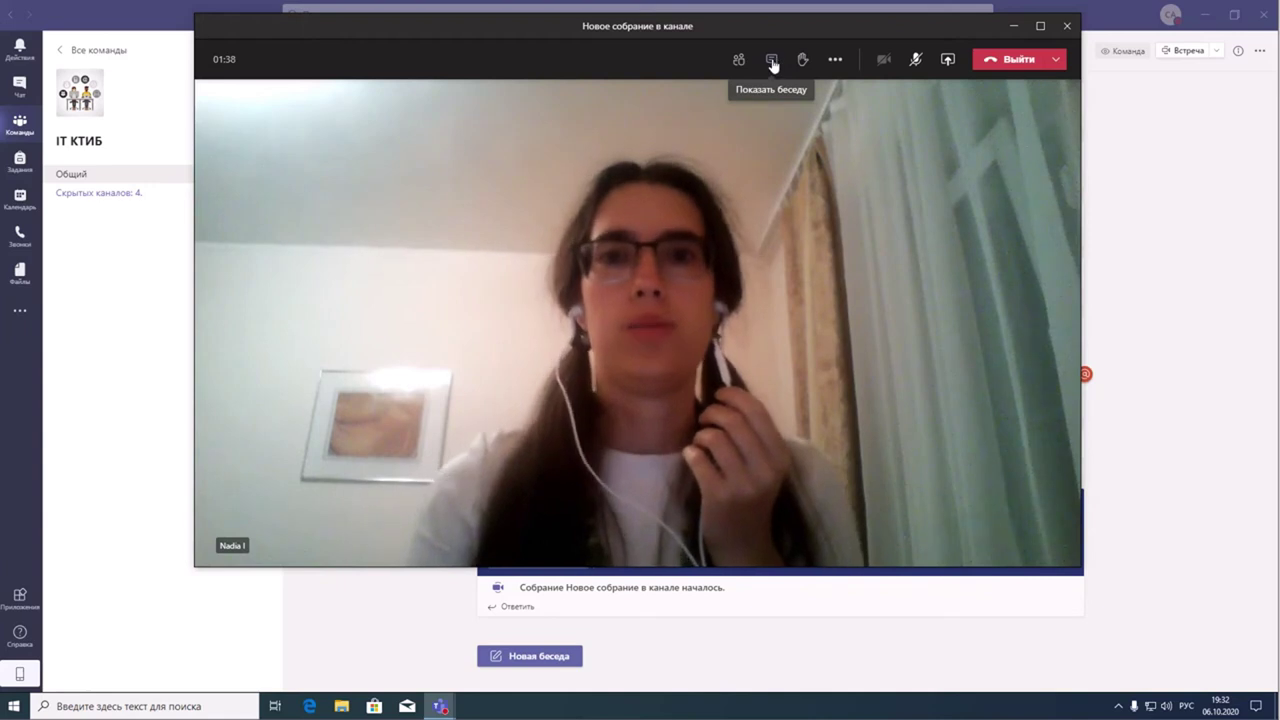
click(773, 61)
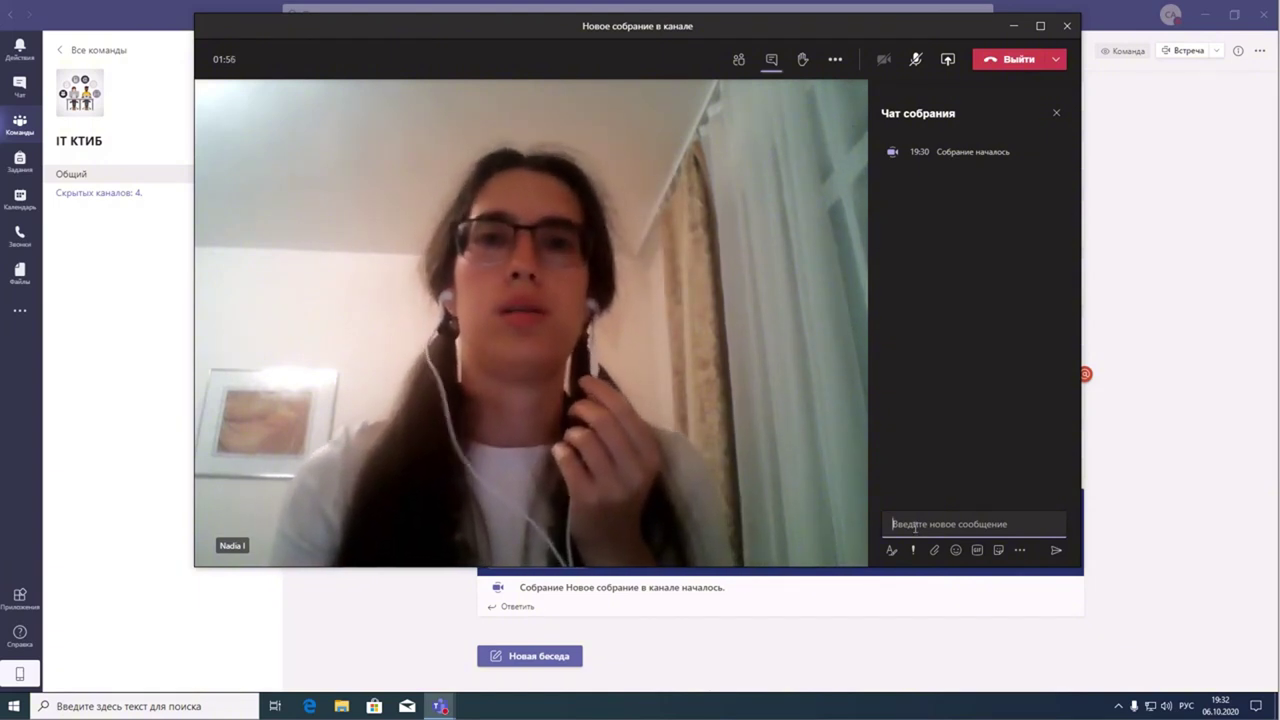
text(добрый вечер)
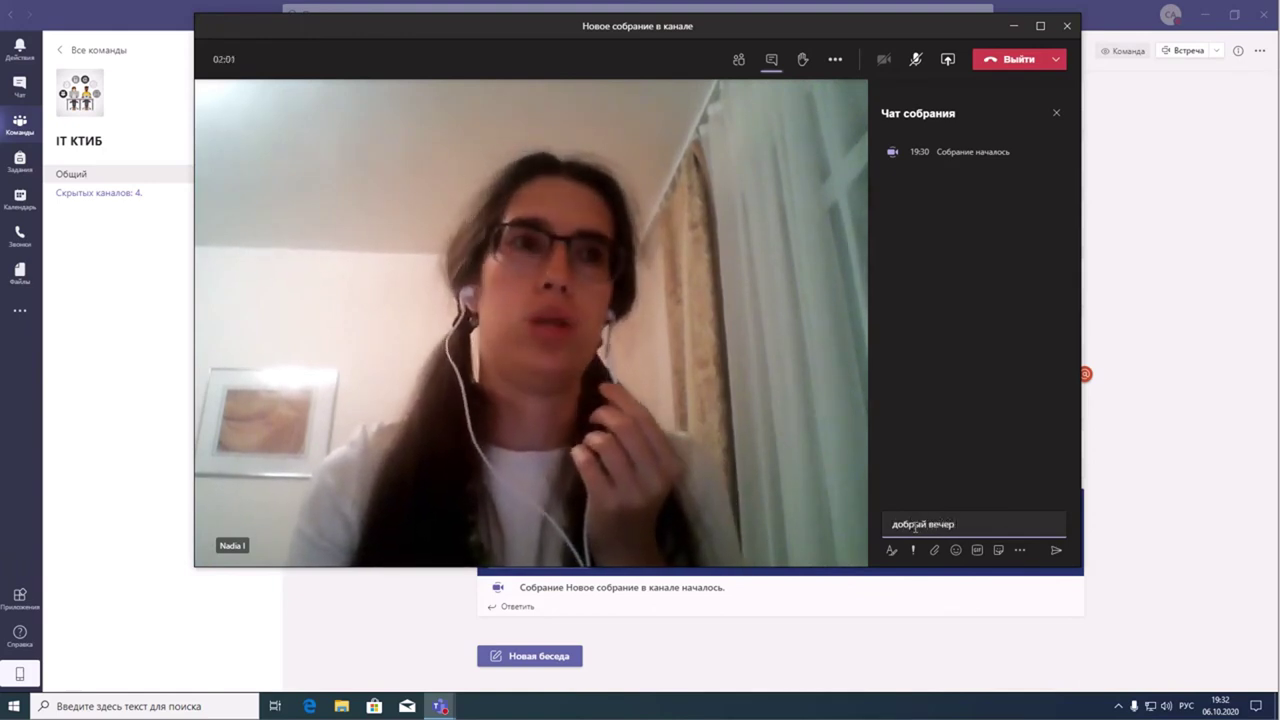
key(Return)
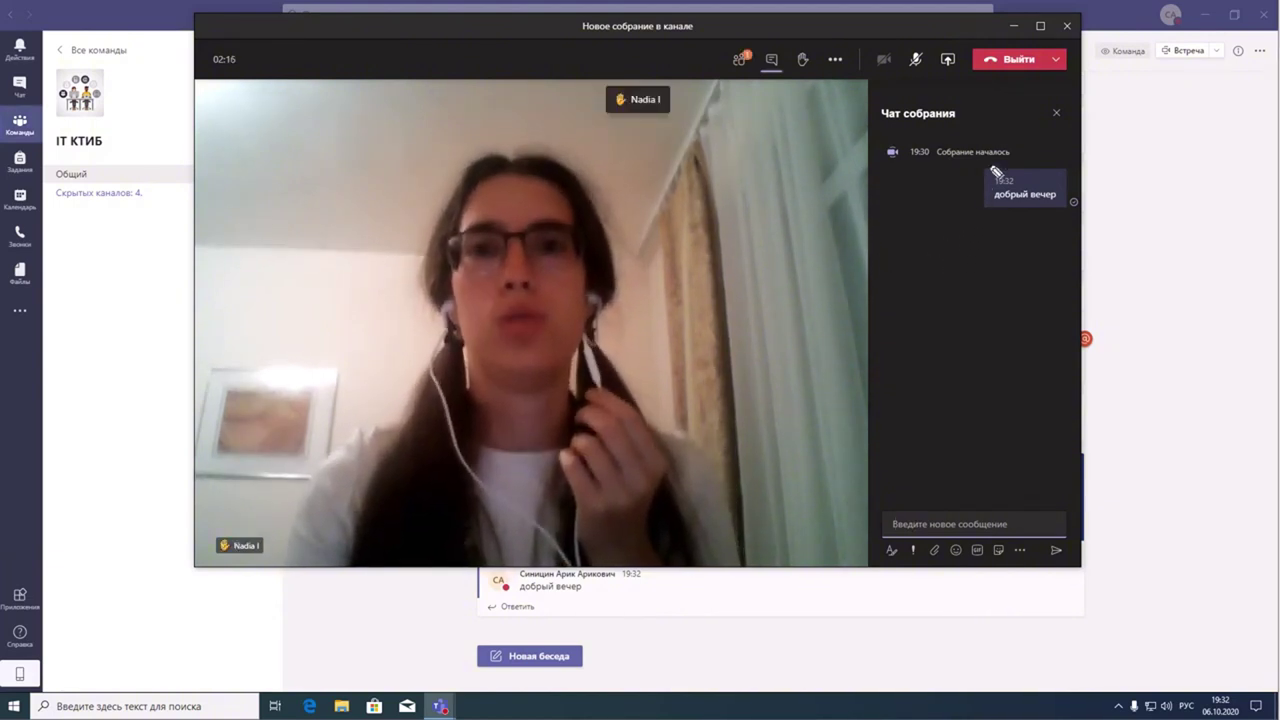
mouse_move(978, 153)
mouse_down()
mouse_move(960, 202)
mouse_move(1062, 232)
mouse_move(1003, 137)
mouse_move(972, 158)
mouse_up()
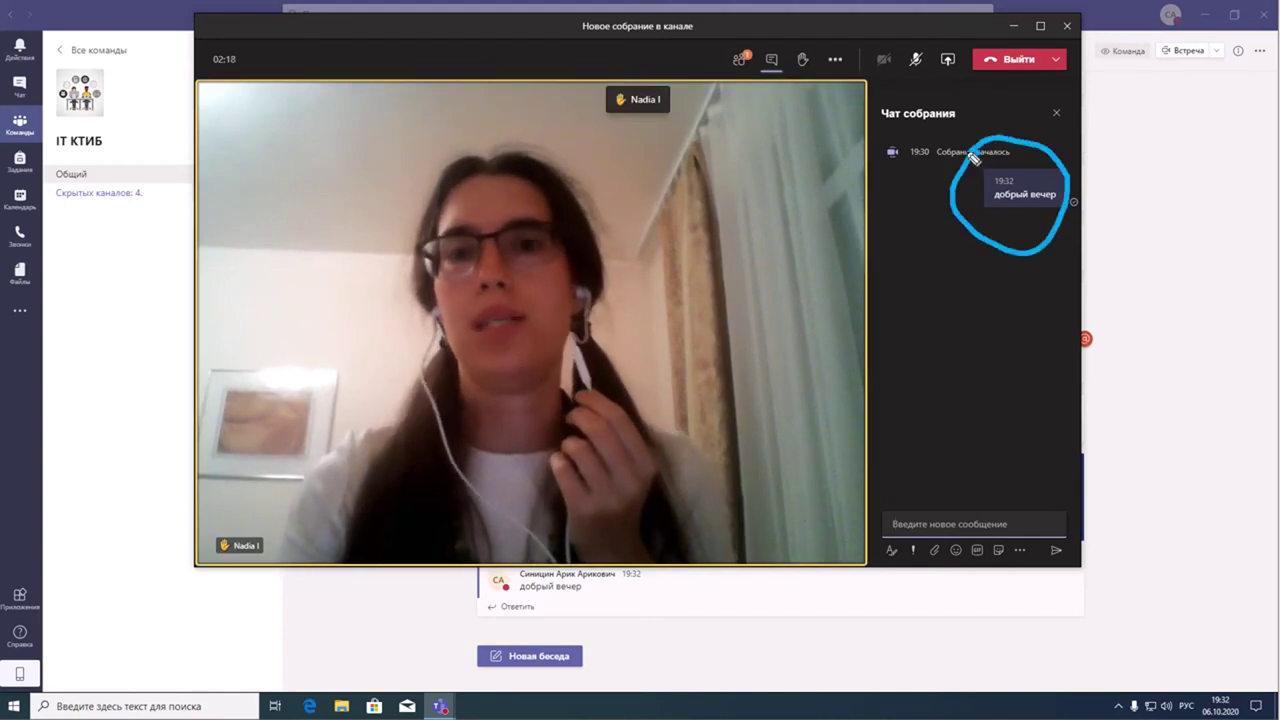
mouse_move(776, 46)
mouse_down()
mouse_move(770, 78)
mouse_move(762, 45)
mouse_up()
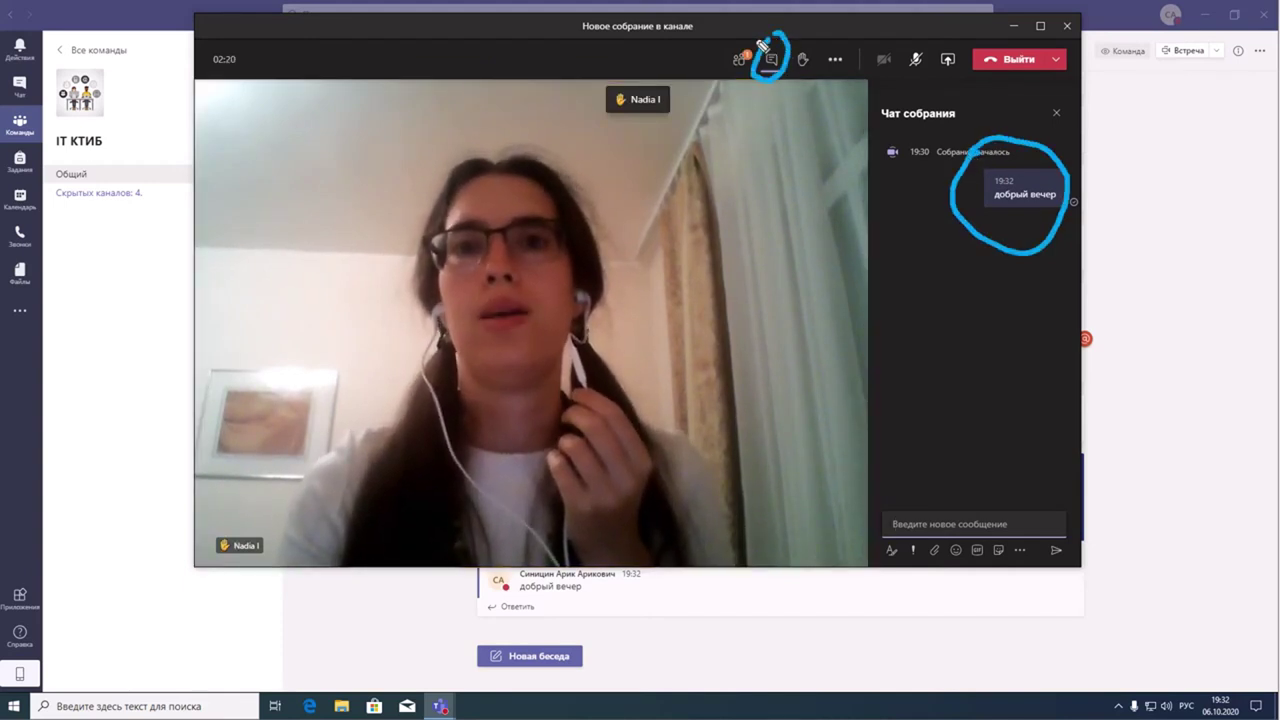
key(Escape)
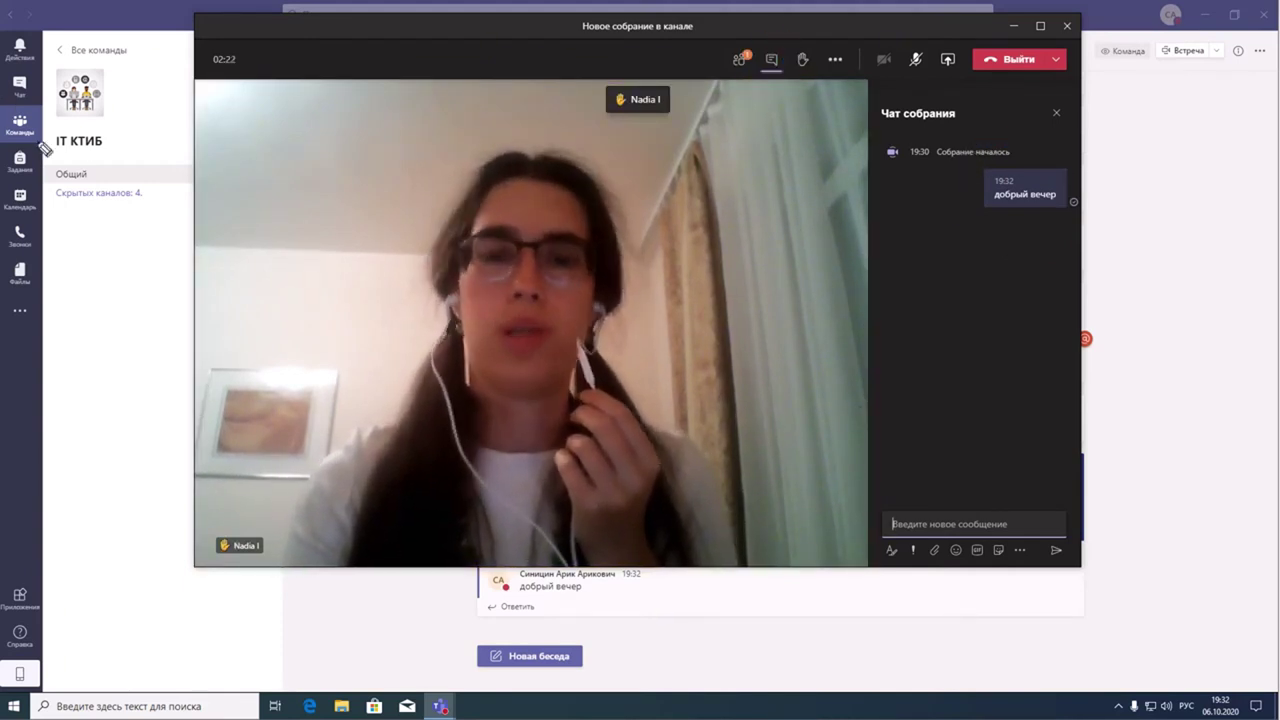
mouse_move(787, 50)
mouse_down()
mouse_move(789, 72)
mouse_move(820, 95)
mouse_move(801, 50)
mouse_up()
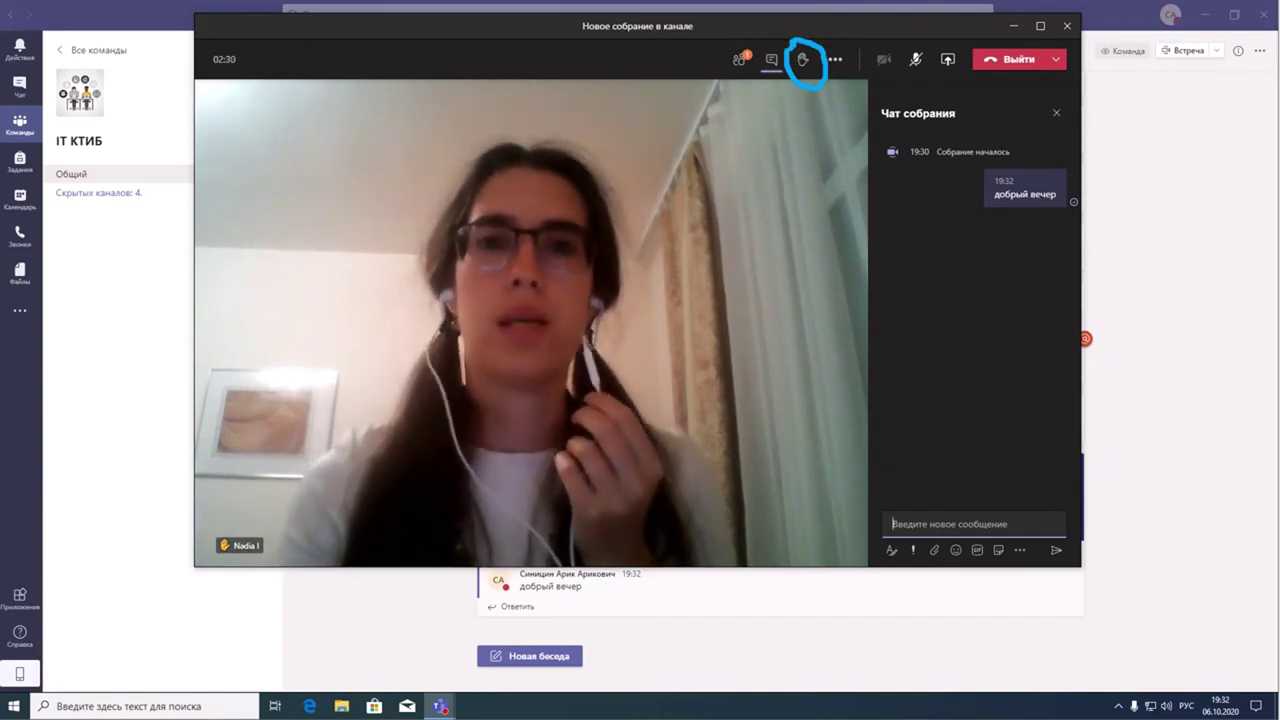
key(Escape)
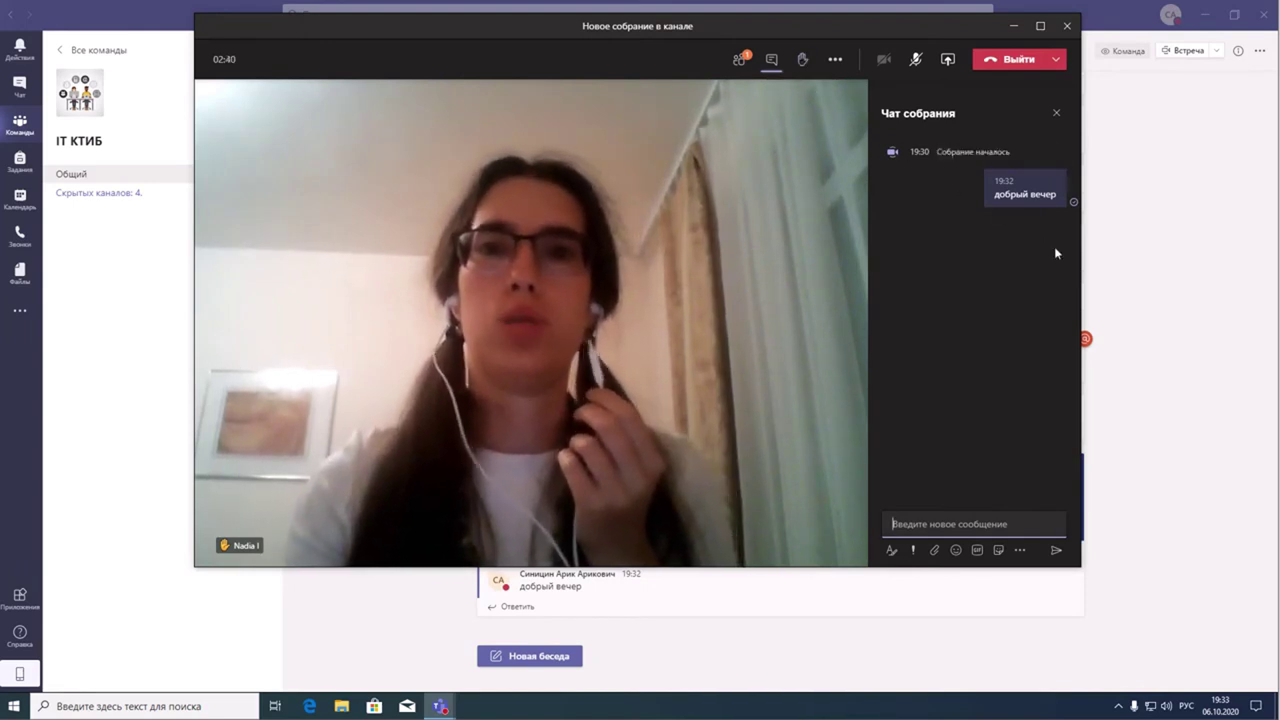
- Choose Начать запись under More actions, then close the recording banner with Закрыть
click(838, 61)
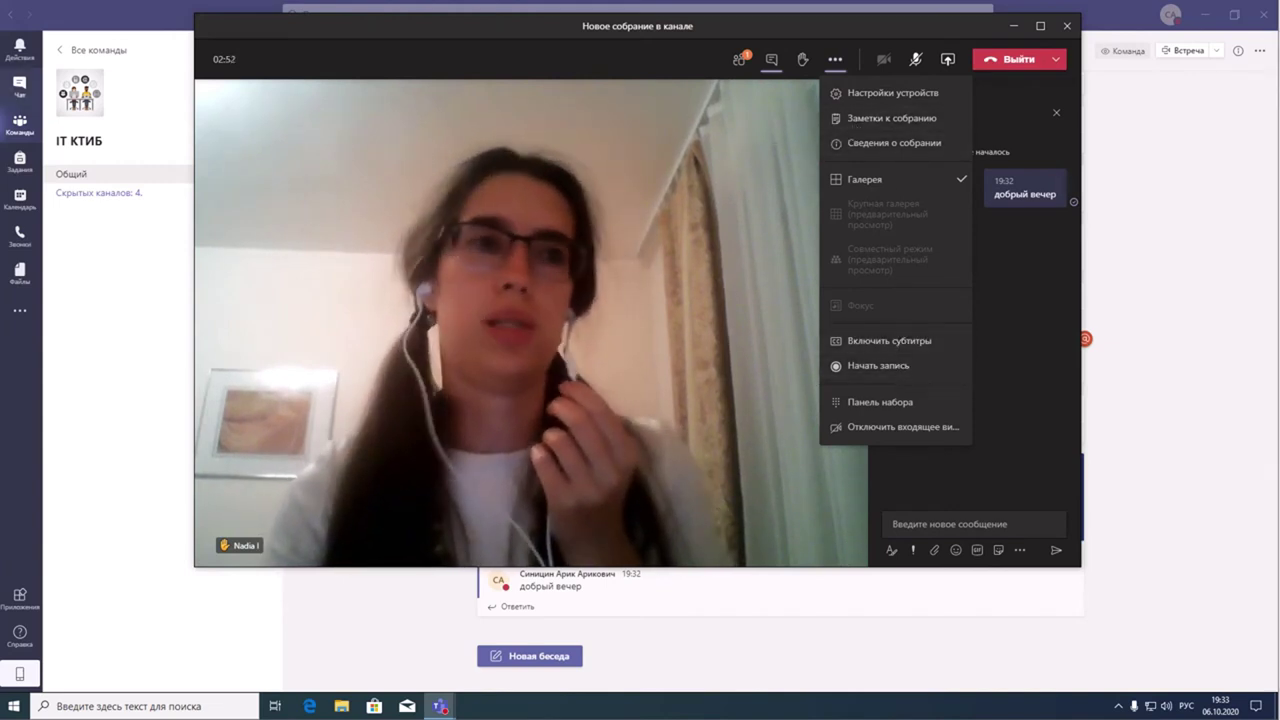
mouse_move(933, 354)
mouse_down()
mouse_move(826, 366)
mouse_move(935, 384)
mouse_move(938, 356)
mouse_up()
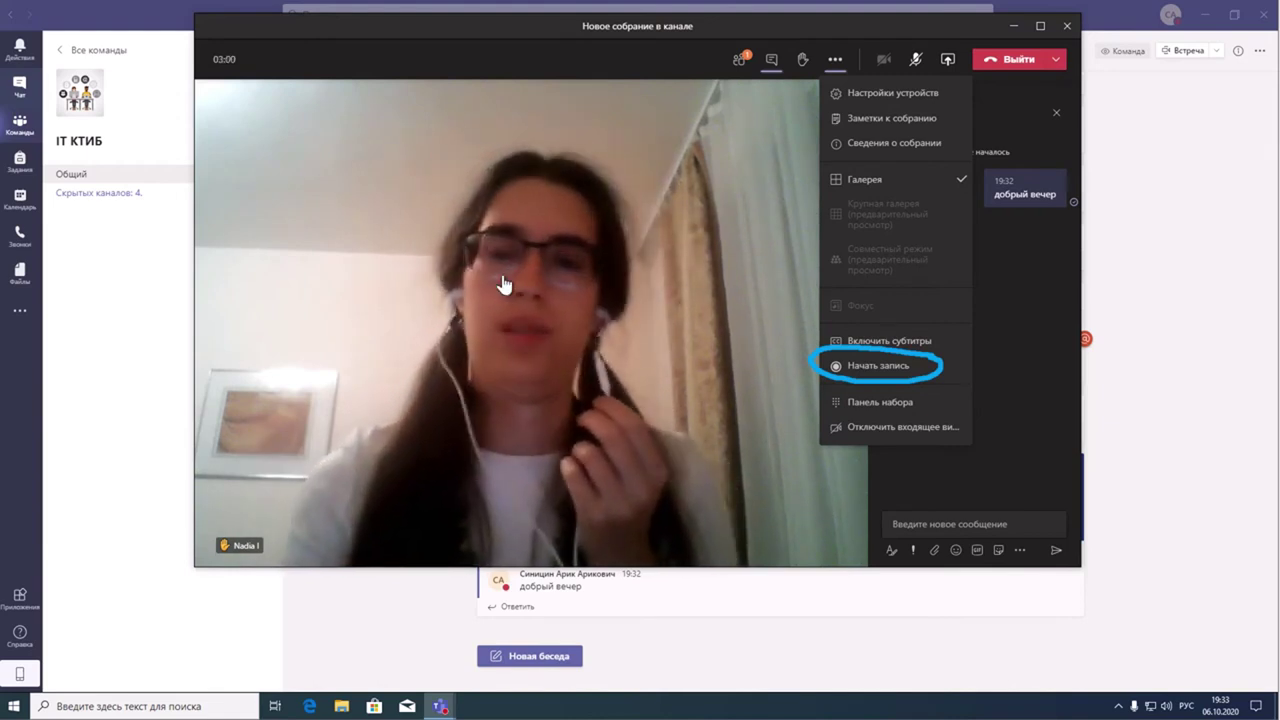
click(880, 370)
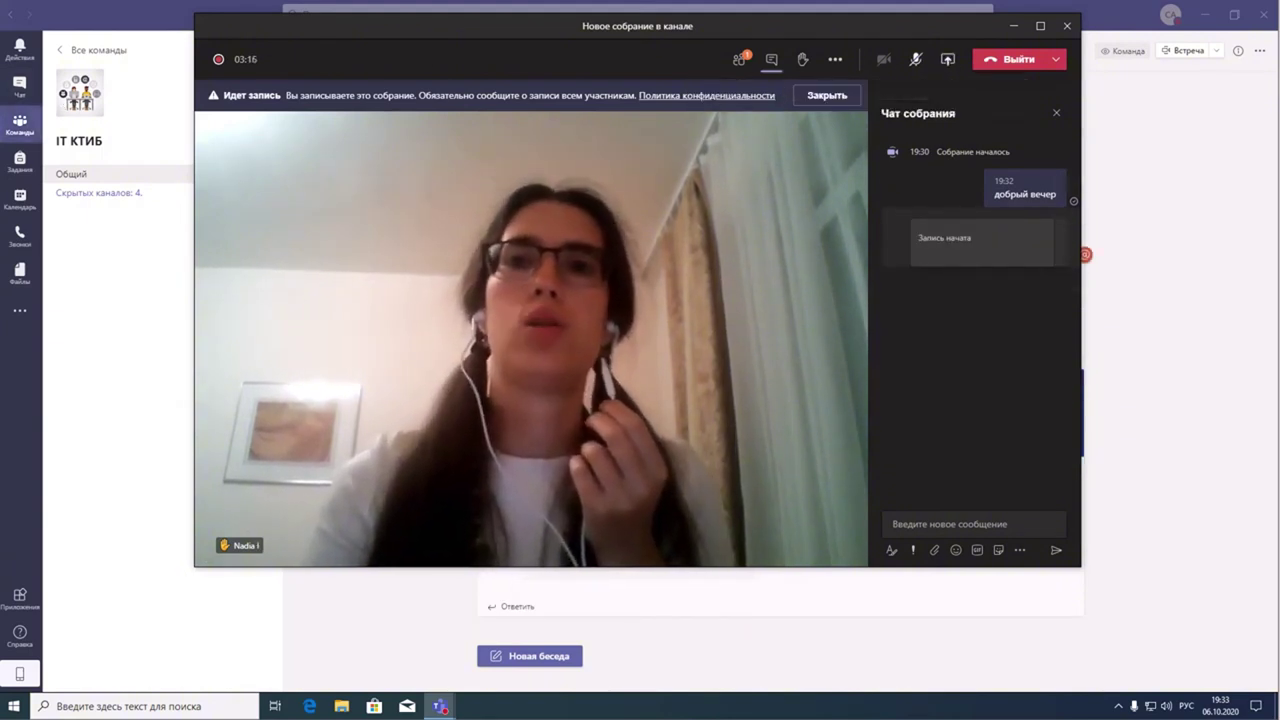
mouse_move(944, 56)
mouse_down()
mouse_move(955, 100)
mouse_move(975, 63)
mouse_up()
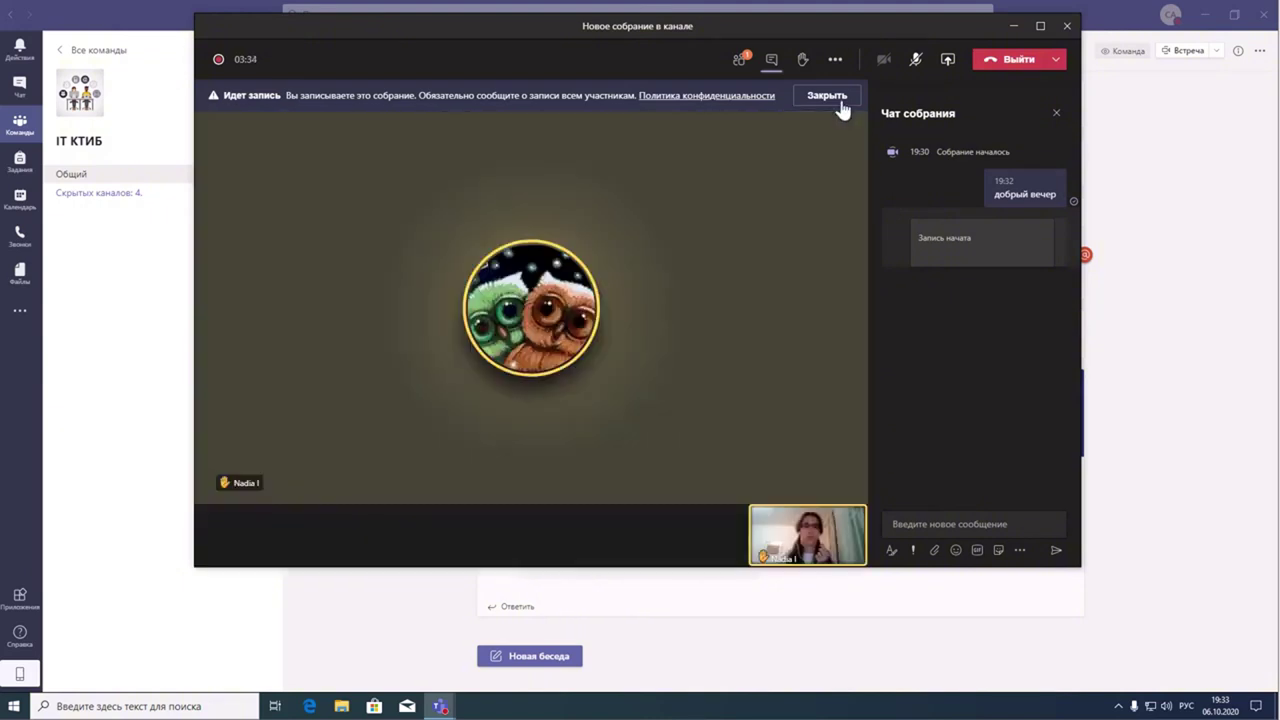
click(838, 97)
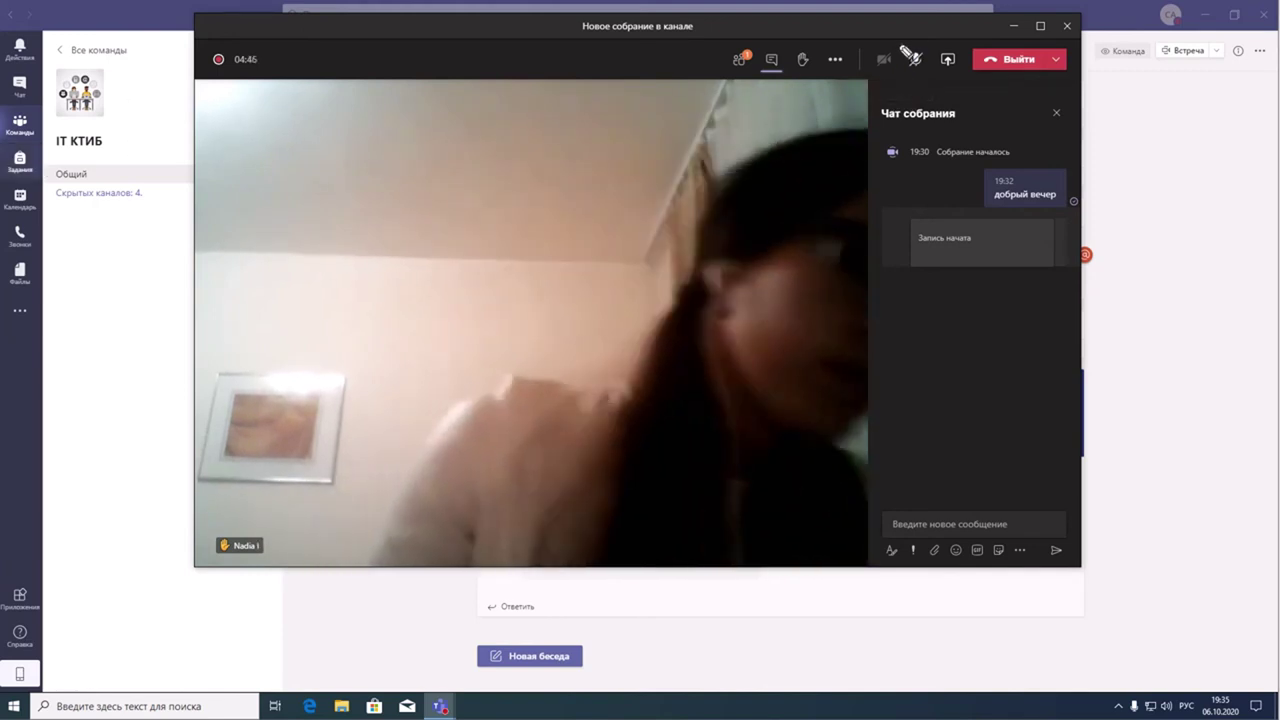
mouse_move(923, 40)
mouse_down()
mouse_move(920, 77)
mouse_move(926, 47)
mouse_move(868, 60)
mouse_move(898, 52)
mouse_move(881, 45)
mouse_up()
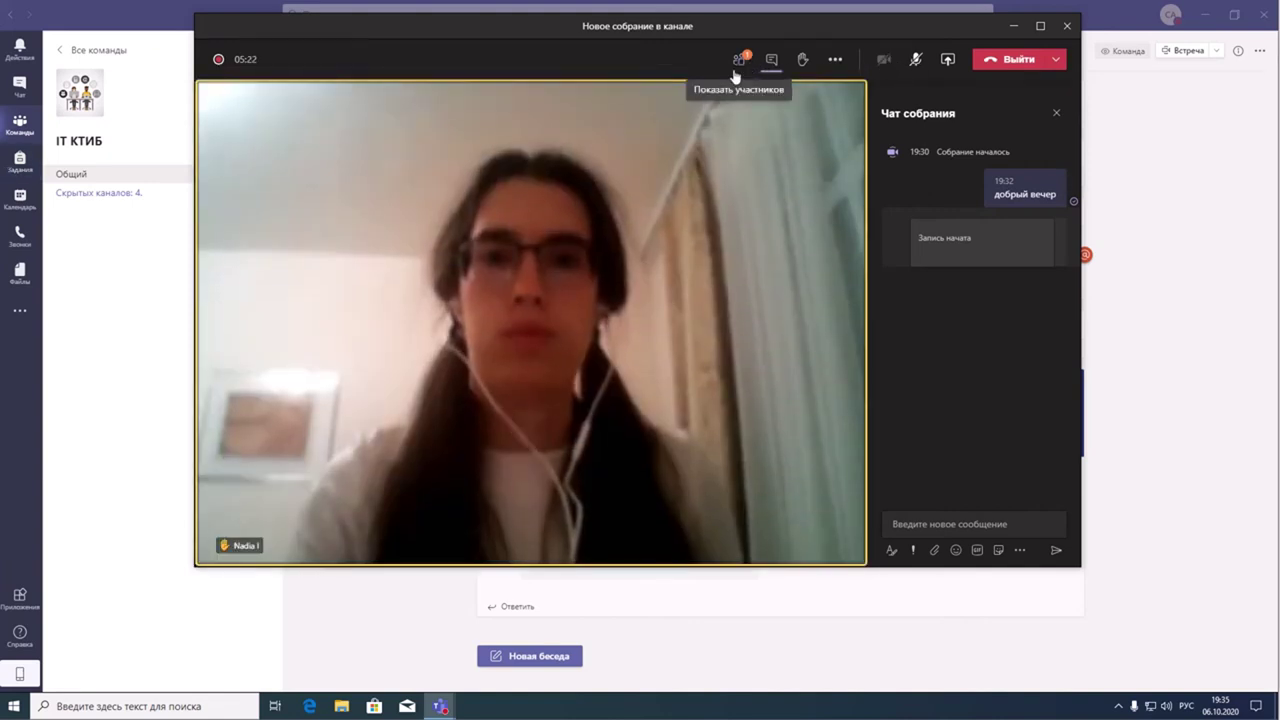
- Show the participant list beside the video and expand the Выйти dropdown's leave/end options
click(736, 70)
mouse_move(942, 438)
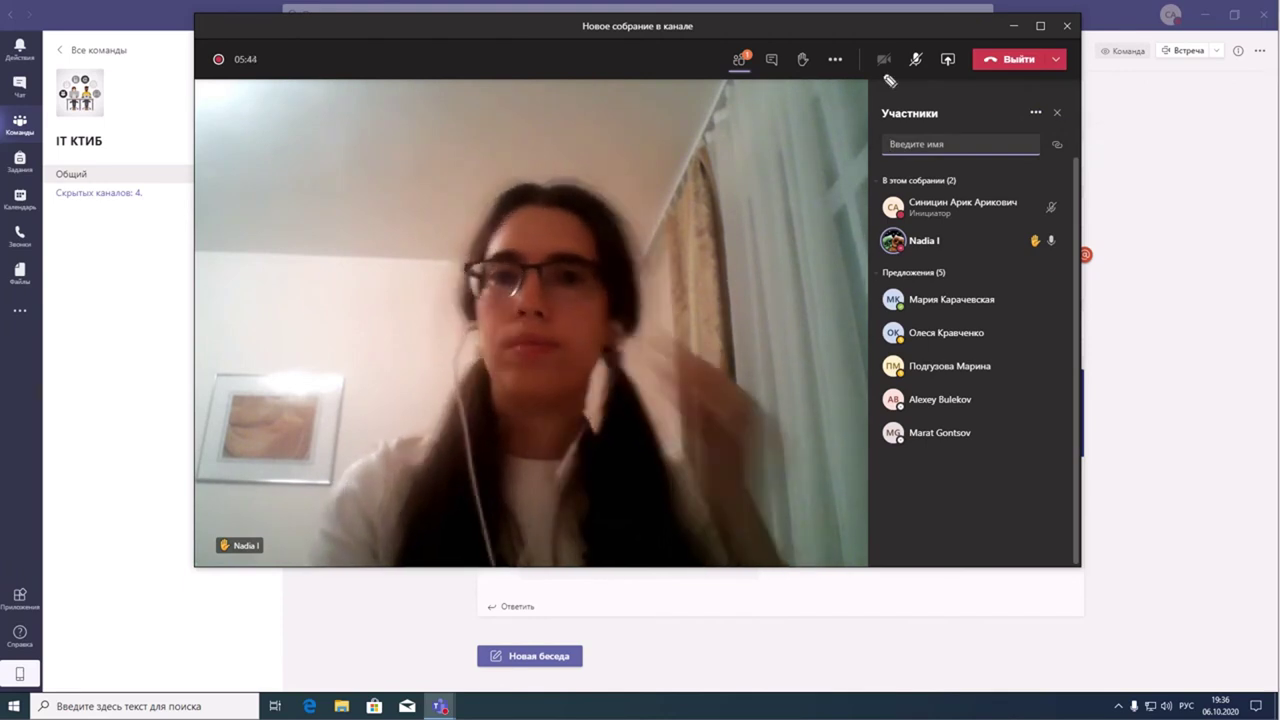
mouse_move(962, 64)
mouse_down()
mouse_move(1020, 106)
mouse_move(975, 25)
mouse_move(960, 62)
mouse_up()
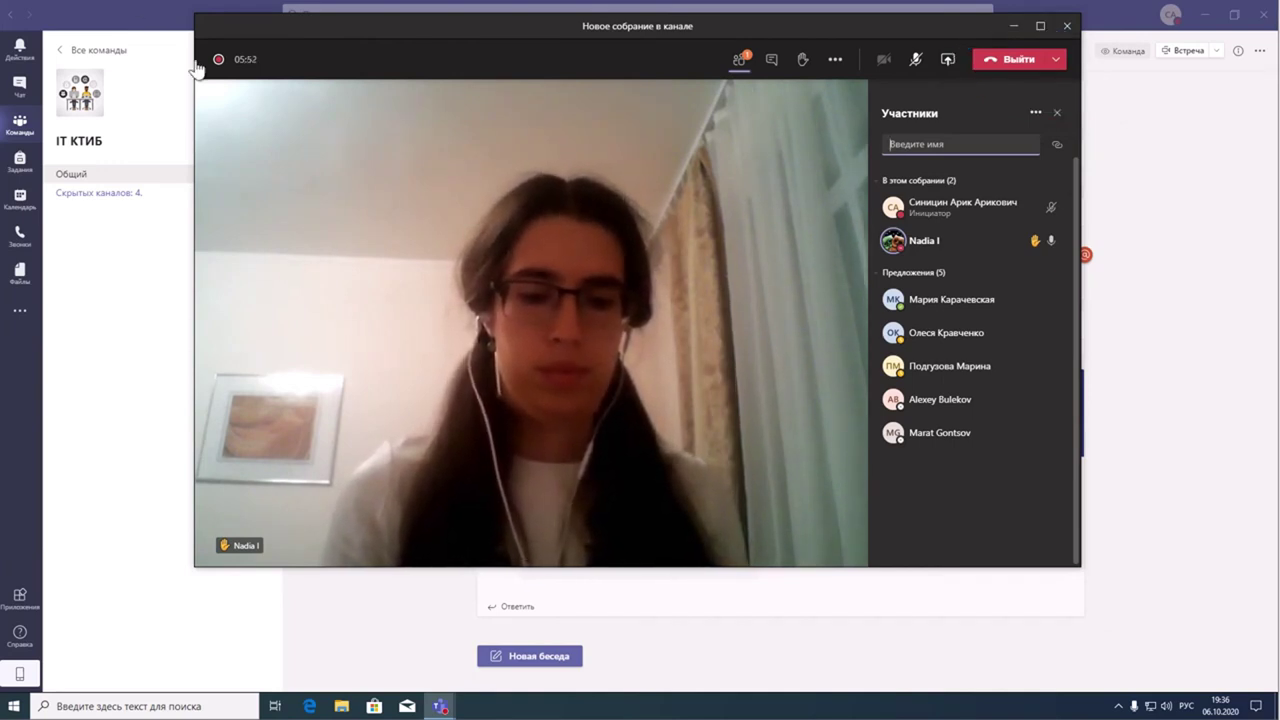
click(1056, 60)
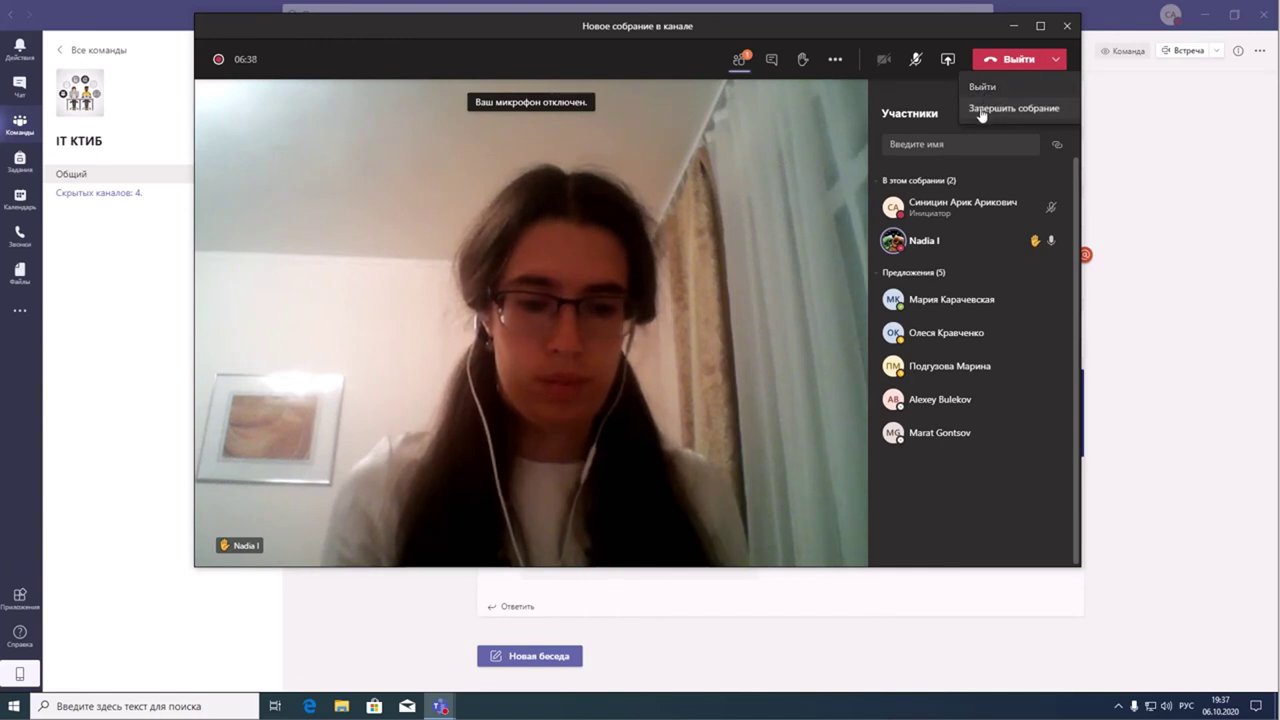
- Choose Завершить собрание and confirm with Завершить to end it for everyone
click(987, 110)
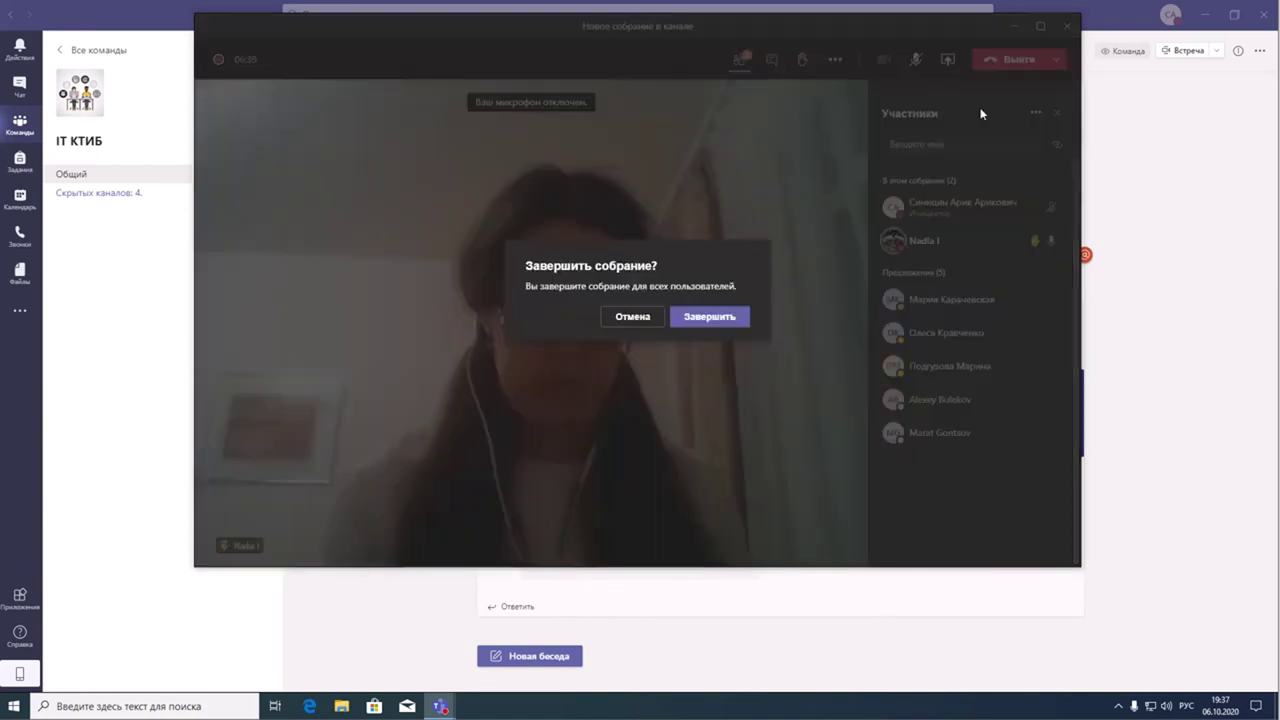
click(706, 318)
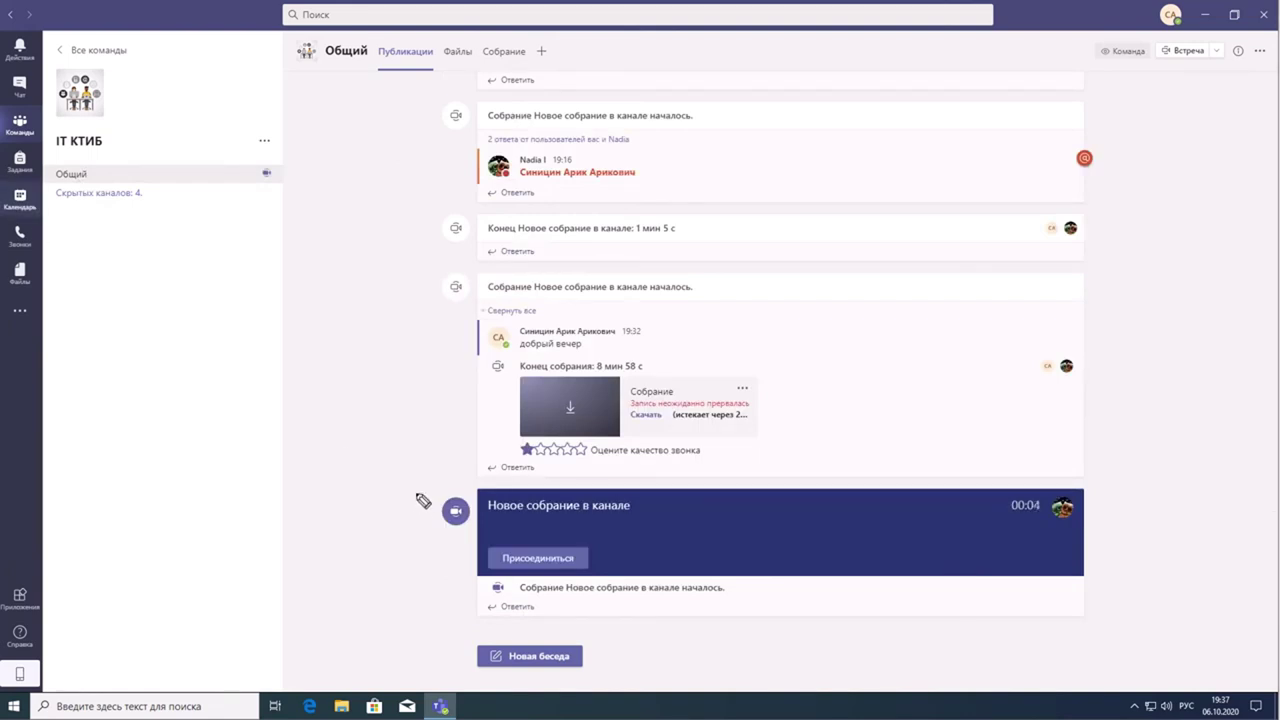
mouse_move(440, 463)
mouse_down()
mouse_move(560, 652)
mouse_move(1196, 560)
mouse_move(474, 434)
mouse_move(420, 500)
mouse_up()
mouse_move(1000, 483)
mouse_down()
mouse_move(983, 520)
mouse_move(1057, 491)
mouse_move(1000, 528)
mouse_move(1057, 503)
mouse_up()
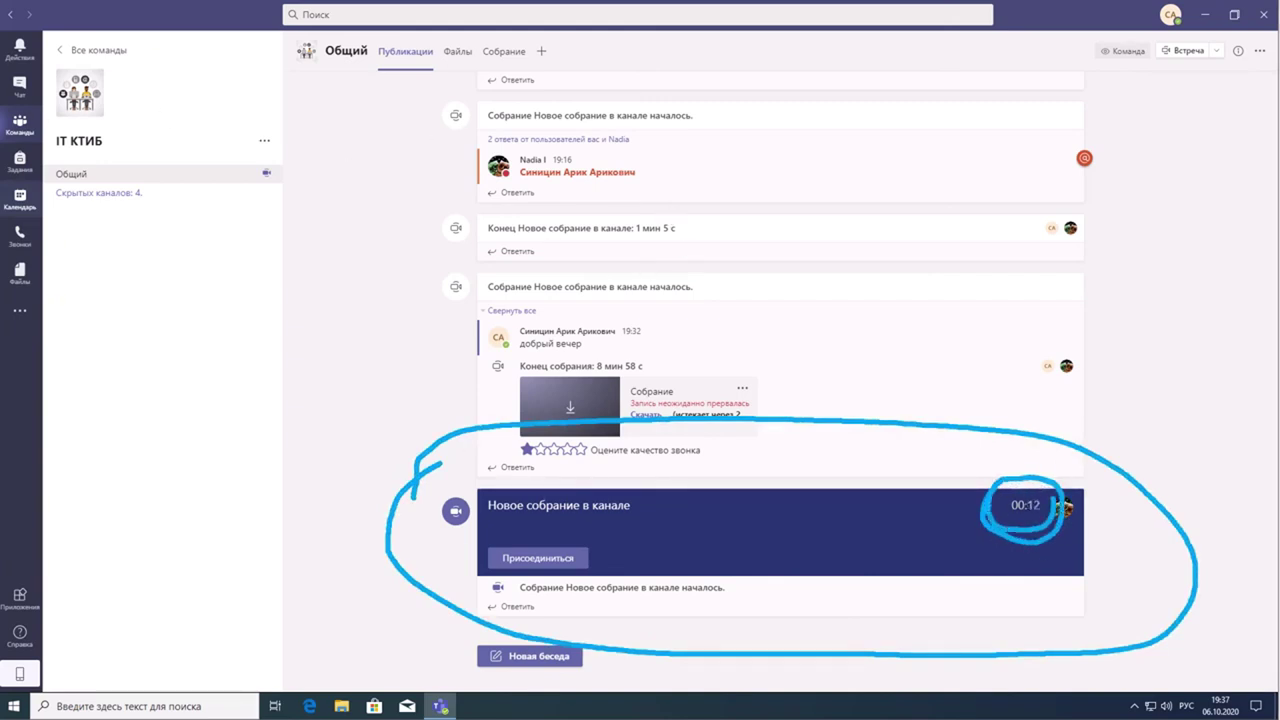
key(Escape)
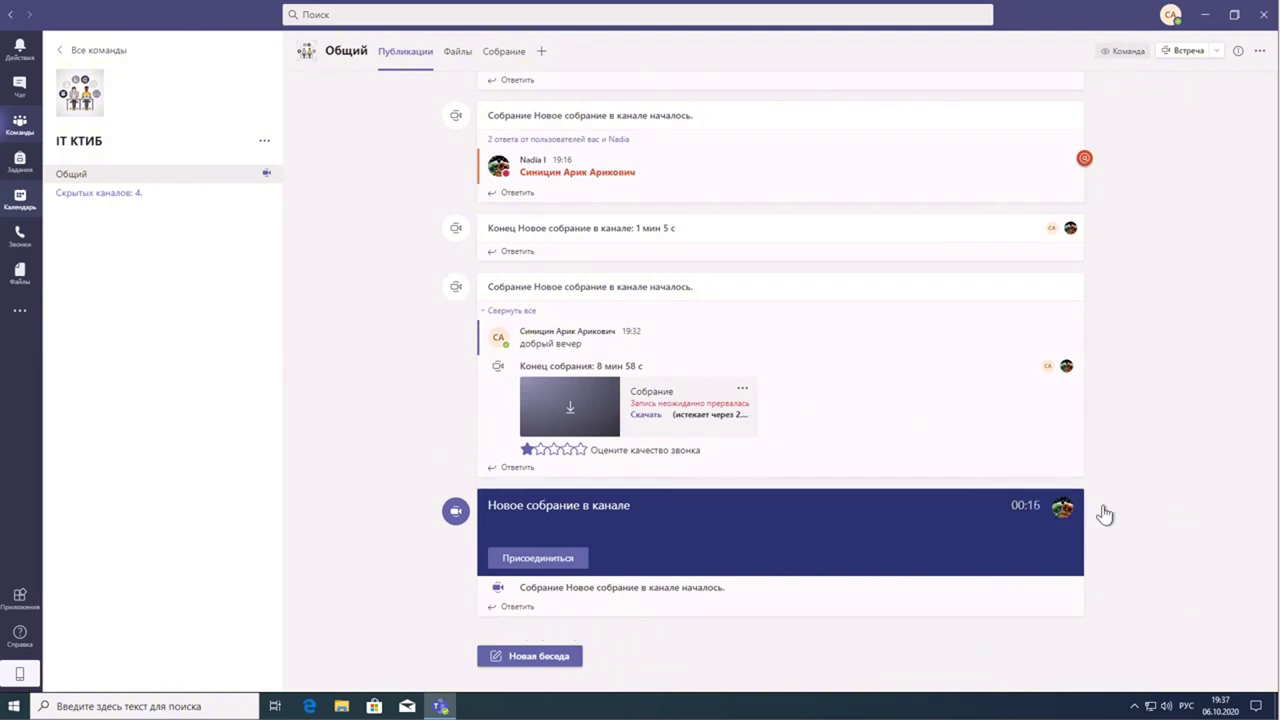
mouse_move(1065, 509)
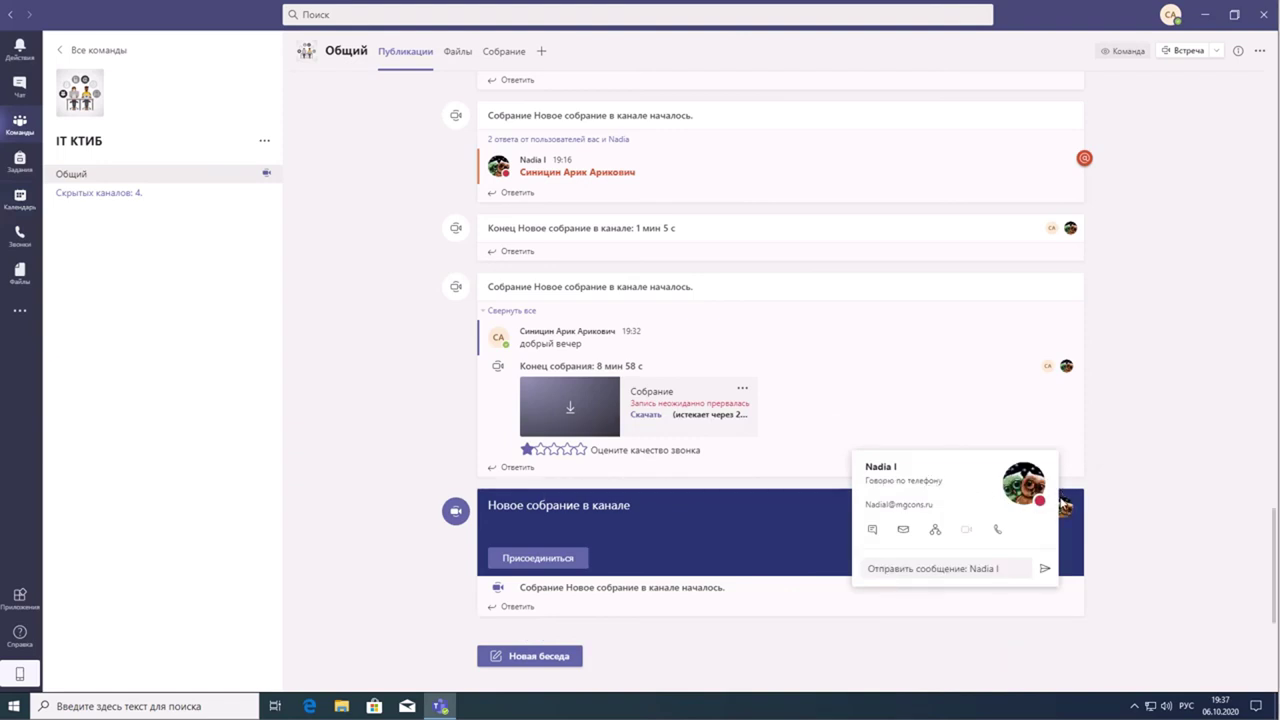
- Join the ongoing channel meeting from its card with the microphone switched off
click(530, 560)
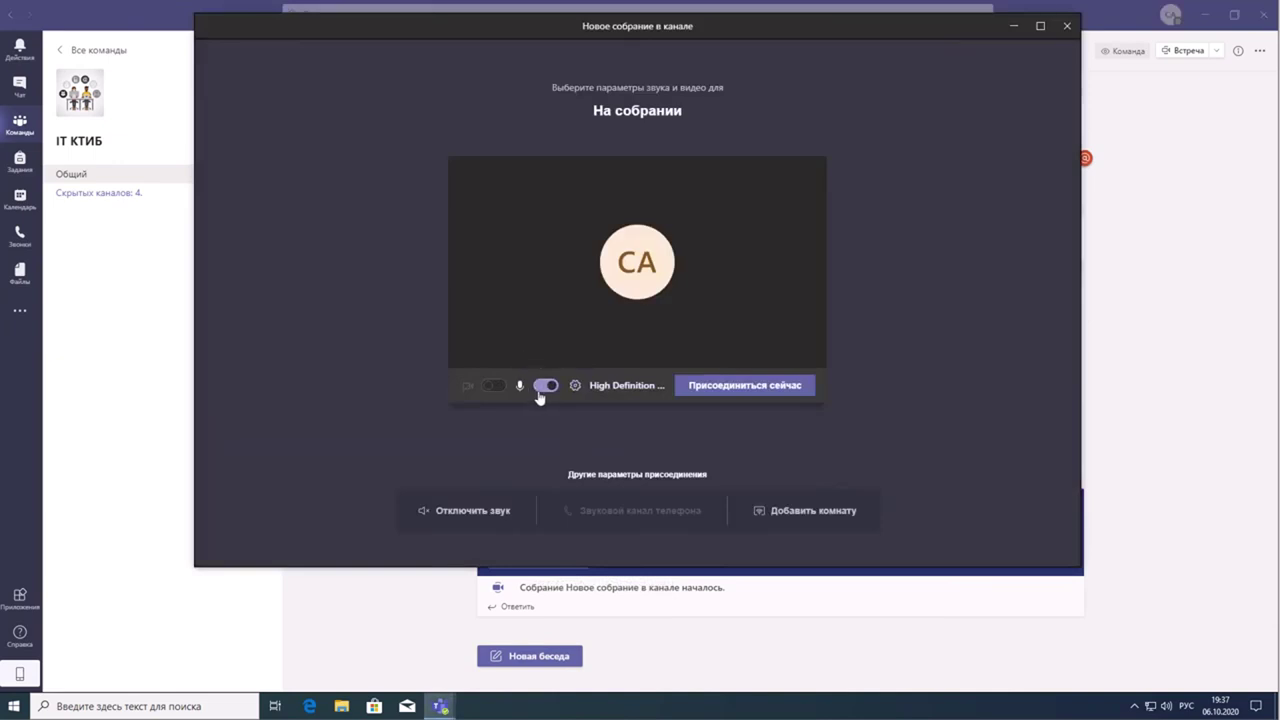
click(546, 386)
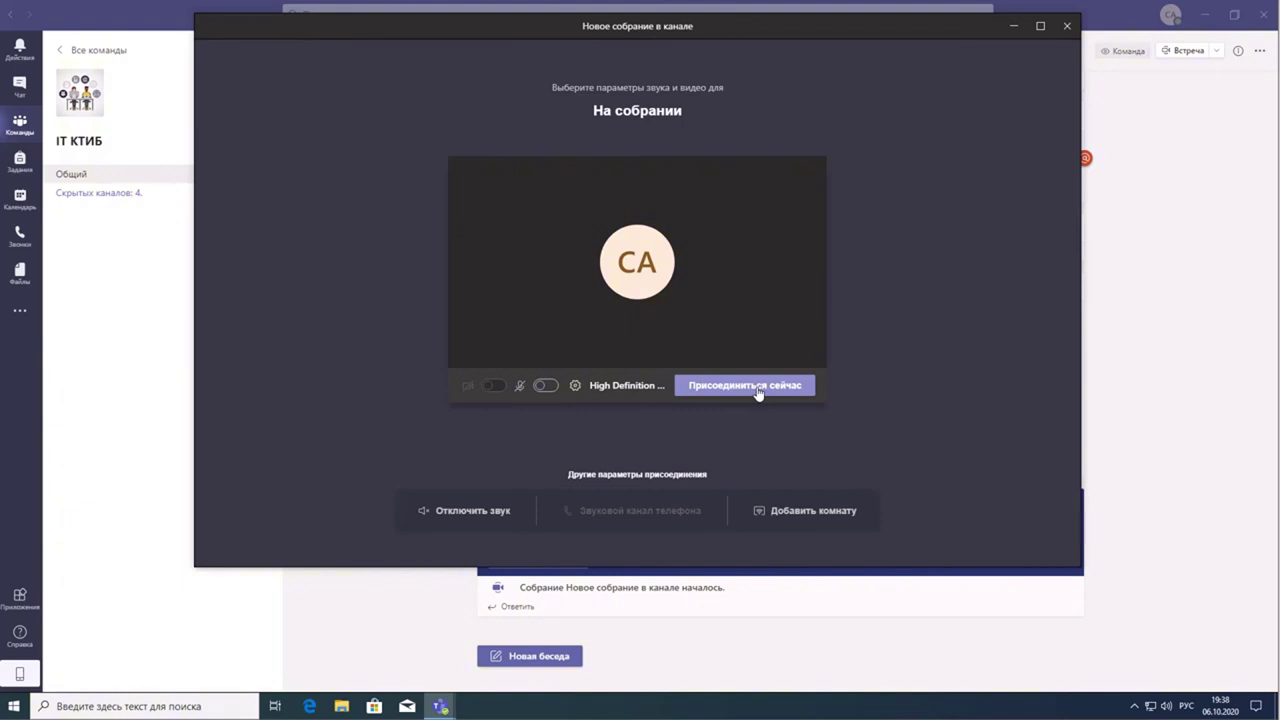
click(758, 393)
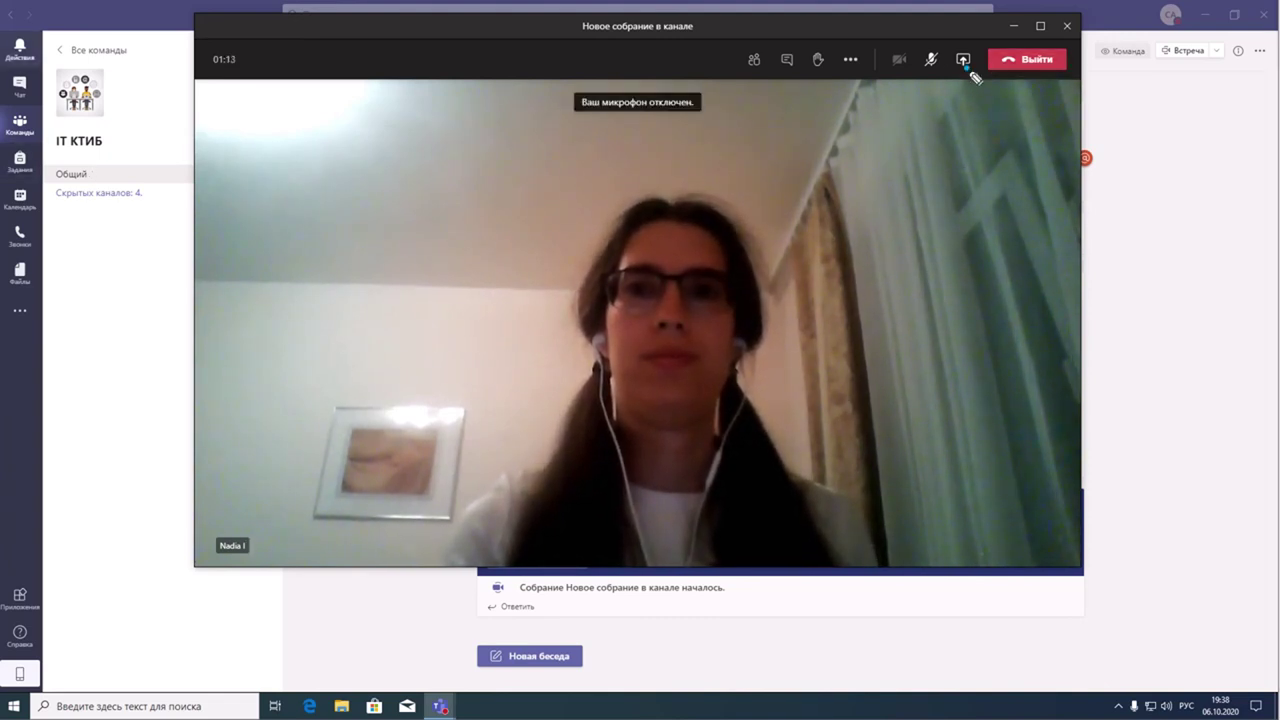
- Leave the channel meeting call and return to the Общий channel posts
mouse_move(973, 78)
mouse_down()
mouse_move(1080, 72)
mouse_move(965, 58)
mouse_move(998, 84)
mouse_up()
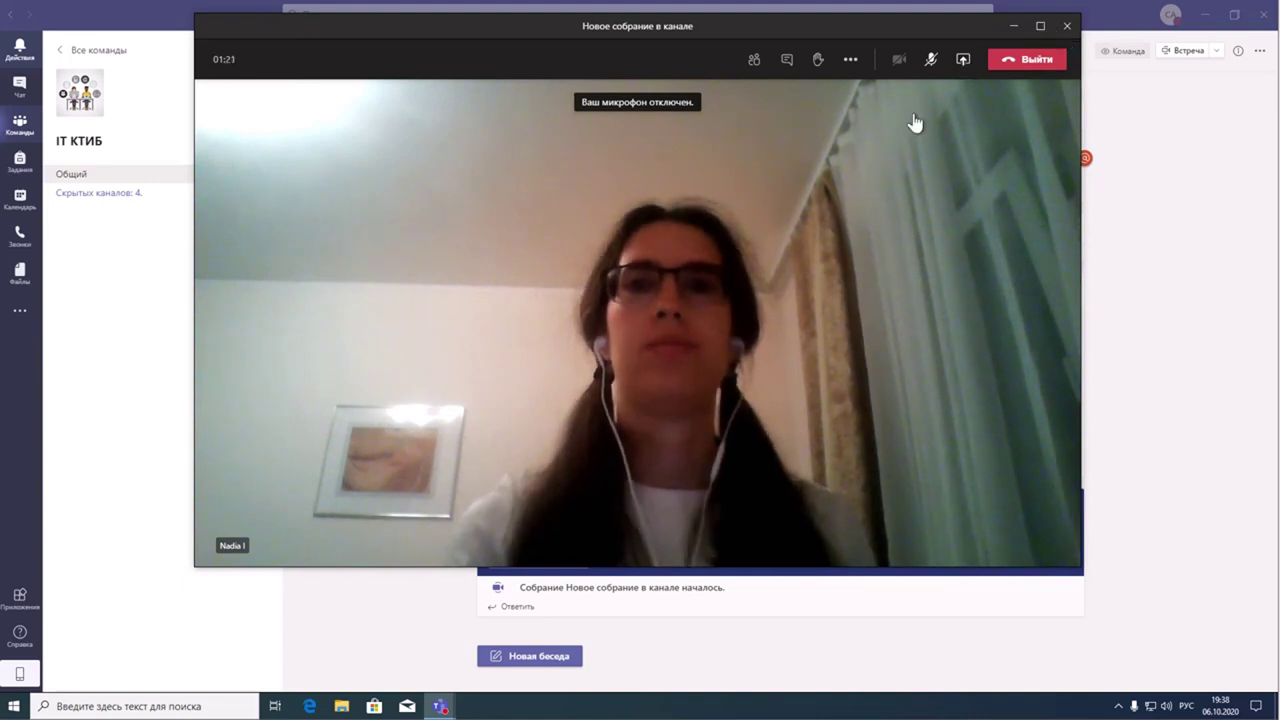
click(1035, 62)
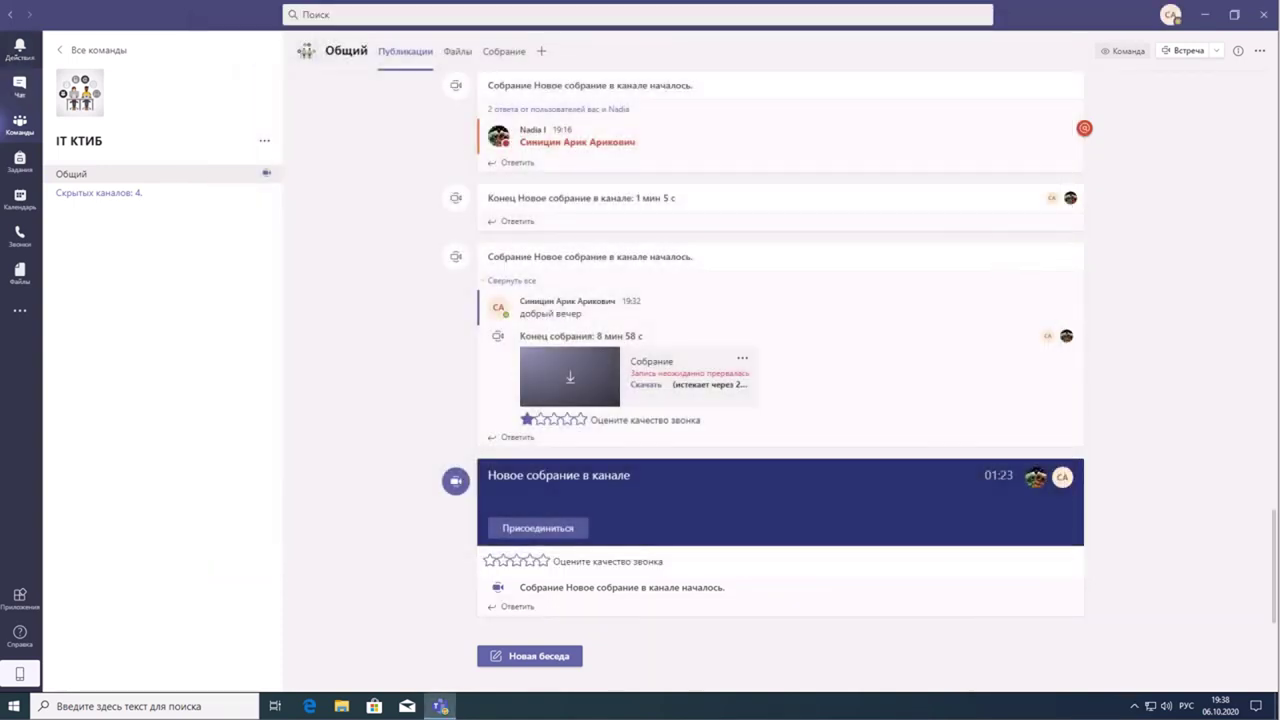
mouse_move(452, 444)
mouse_down()
mouse_move(418, 482)
mouse_move(728, 625)
mouse_move(1120, 505)
mouse_move(494, 394)
mouse_move(412, 504)
mouse_up()
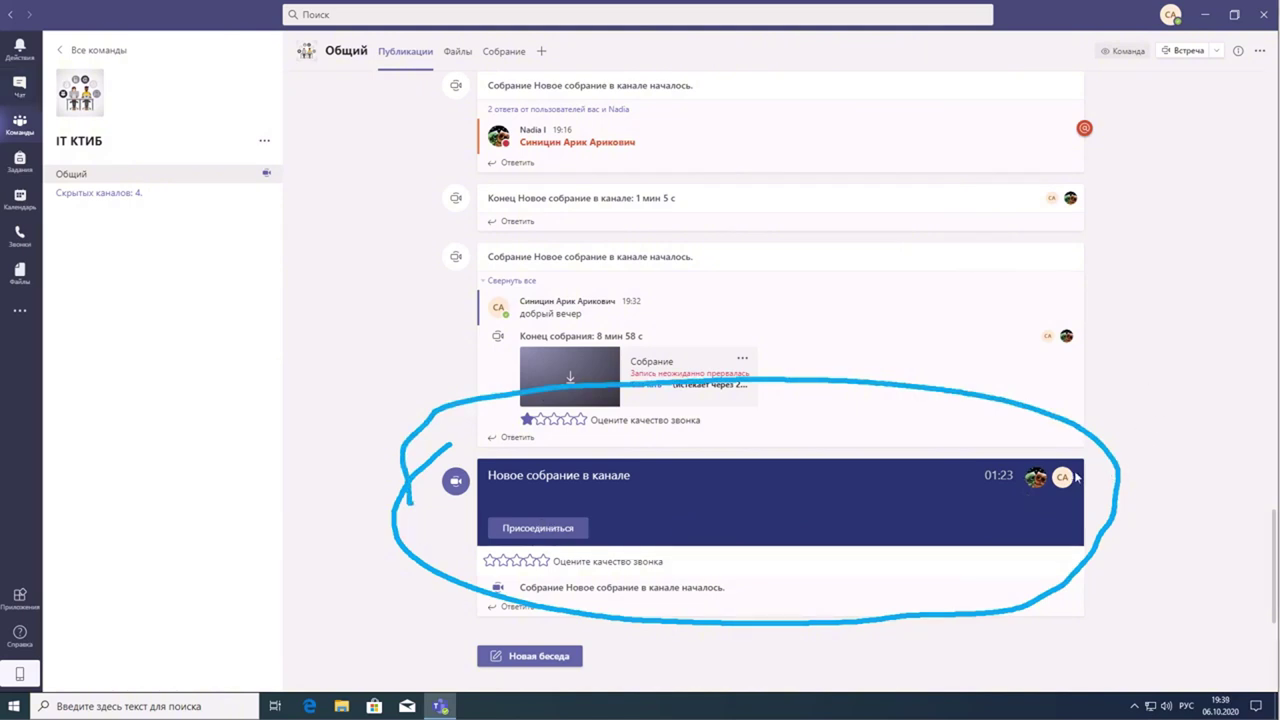
triple_click(1106, 410)
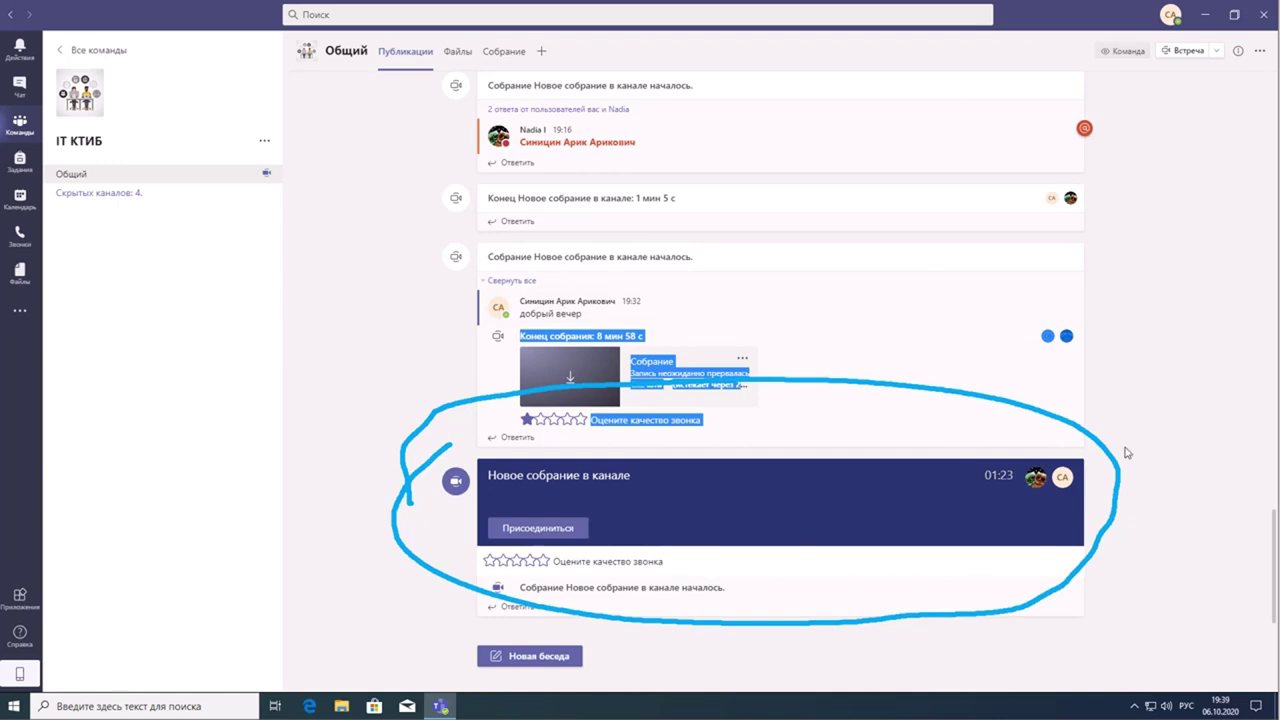
click(1044, 500)
mouse_move(1043, 487)
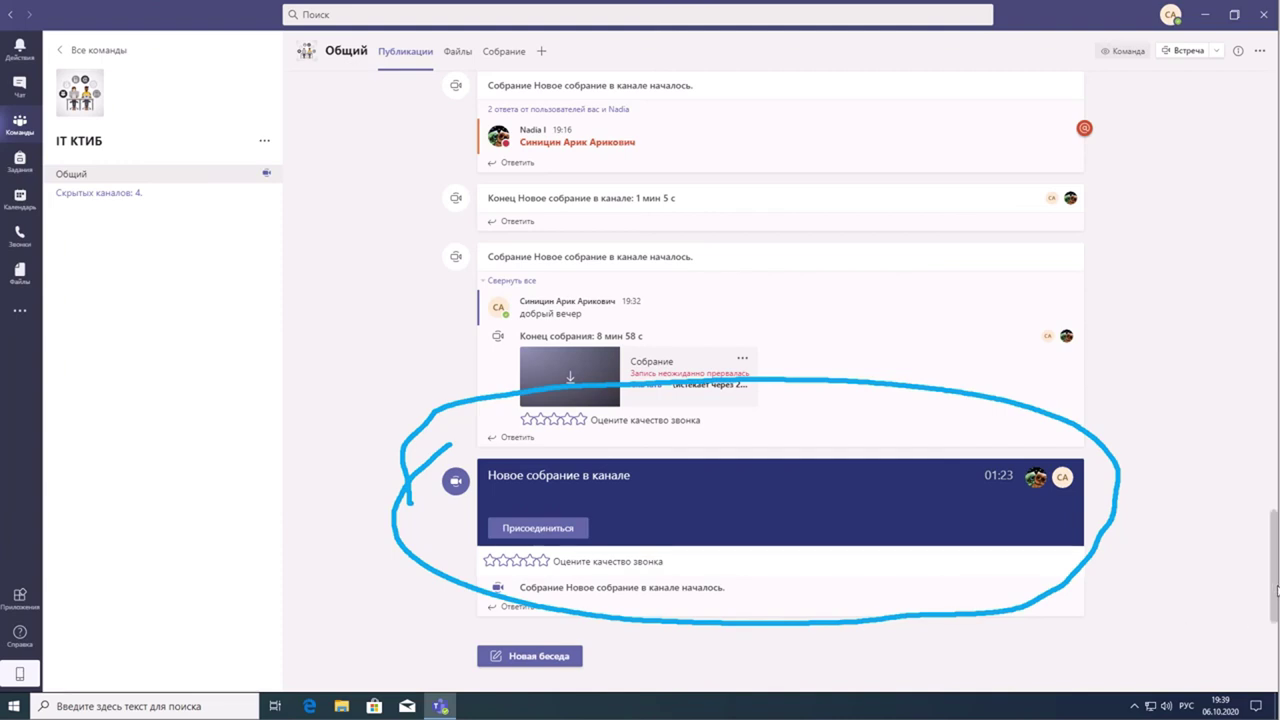
drag(1277, 591, 1277, 540)
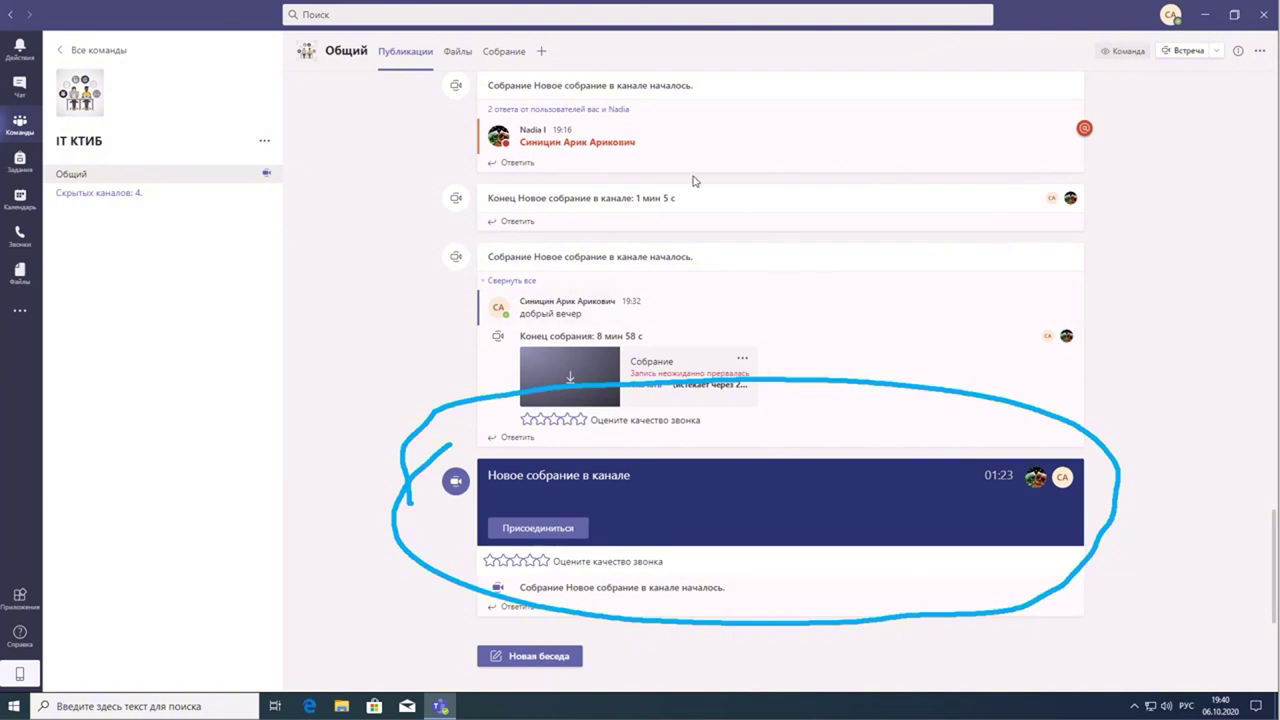
- Post the greeting 'зарвствуйте' as a new conversation in the Общий channel
click(537, 656)
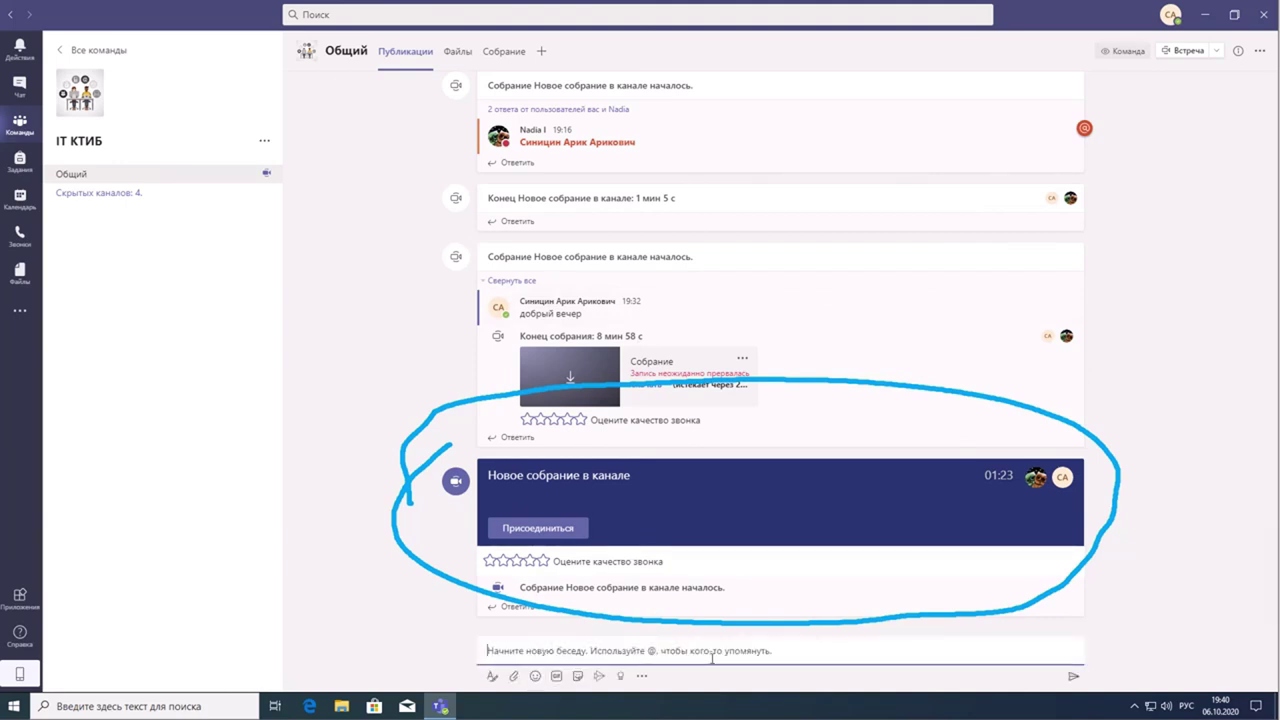
text(за)
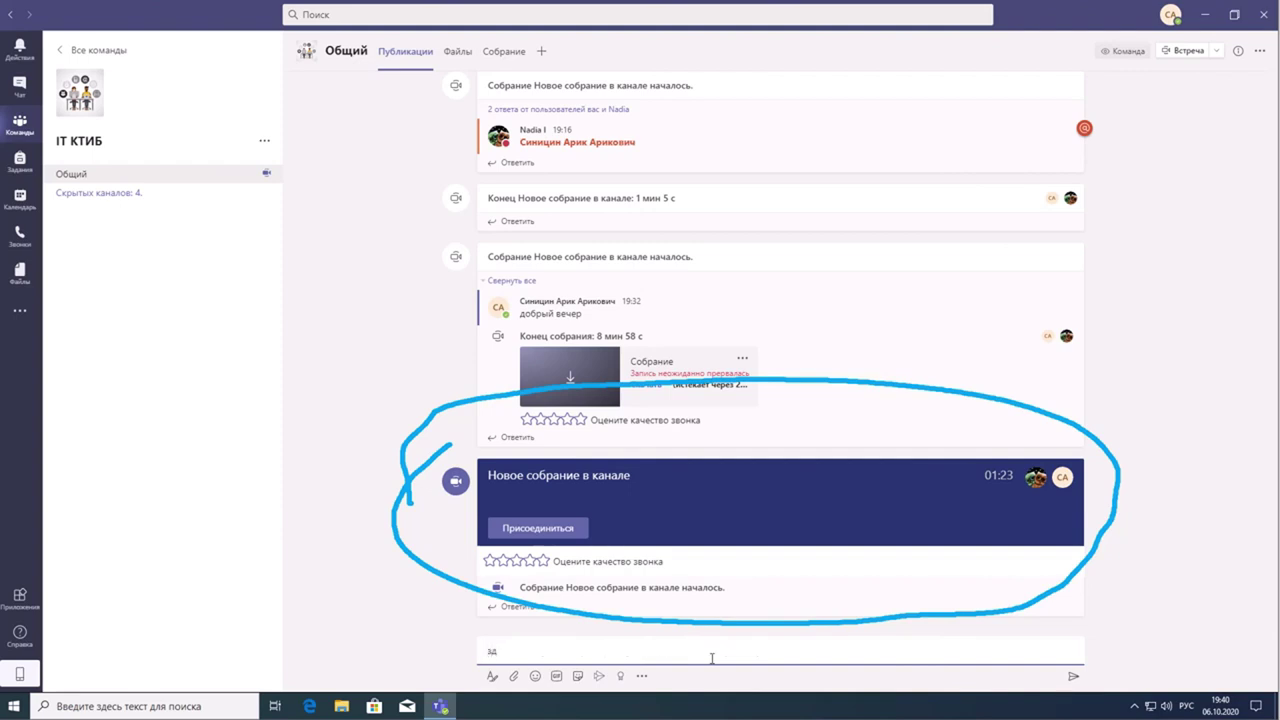
text(рвствуйте)
key(Return)
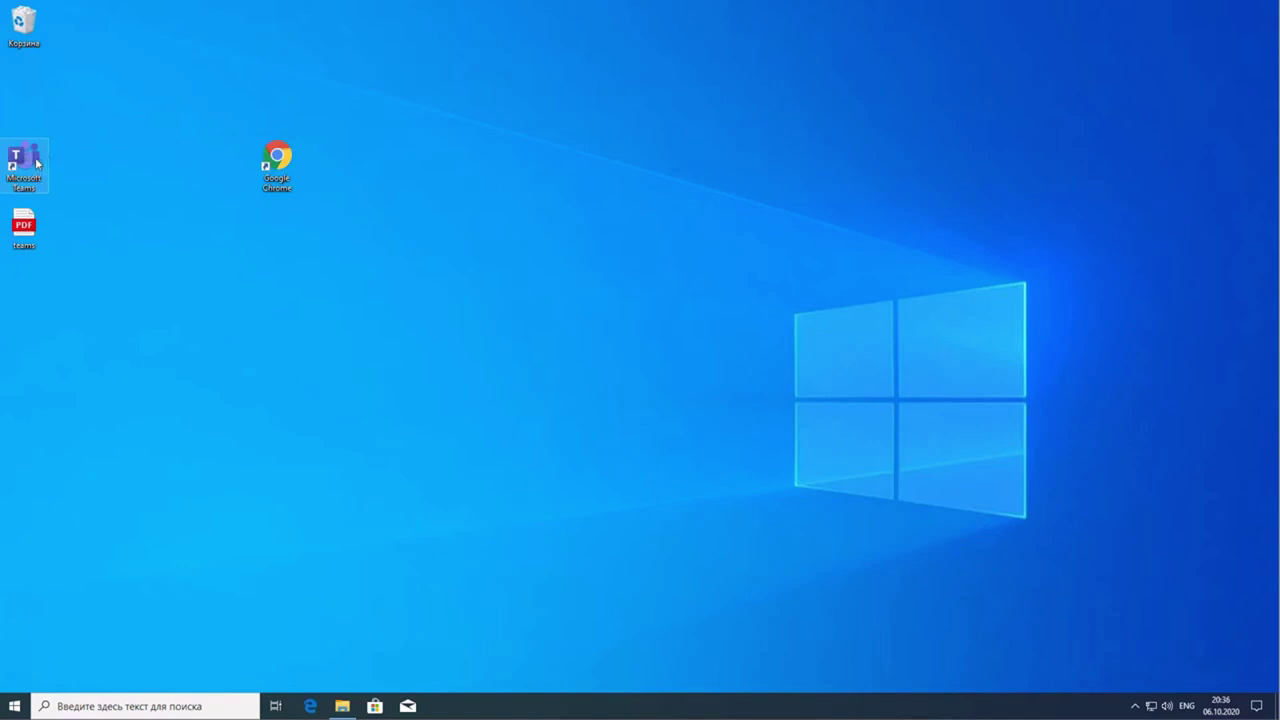
- Launch Teams from the desktop icon and switch from Teams to the Чат section
double_click(37, 162)
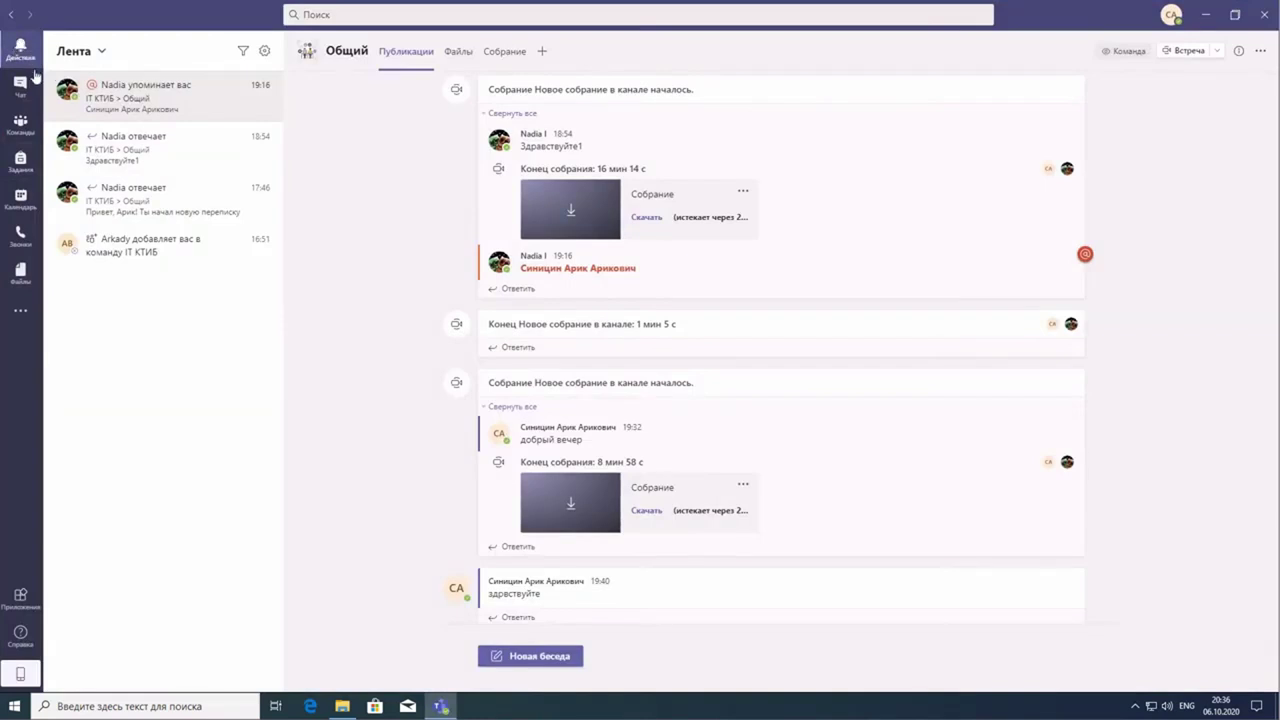
click(22, 132)
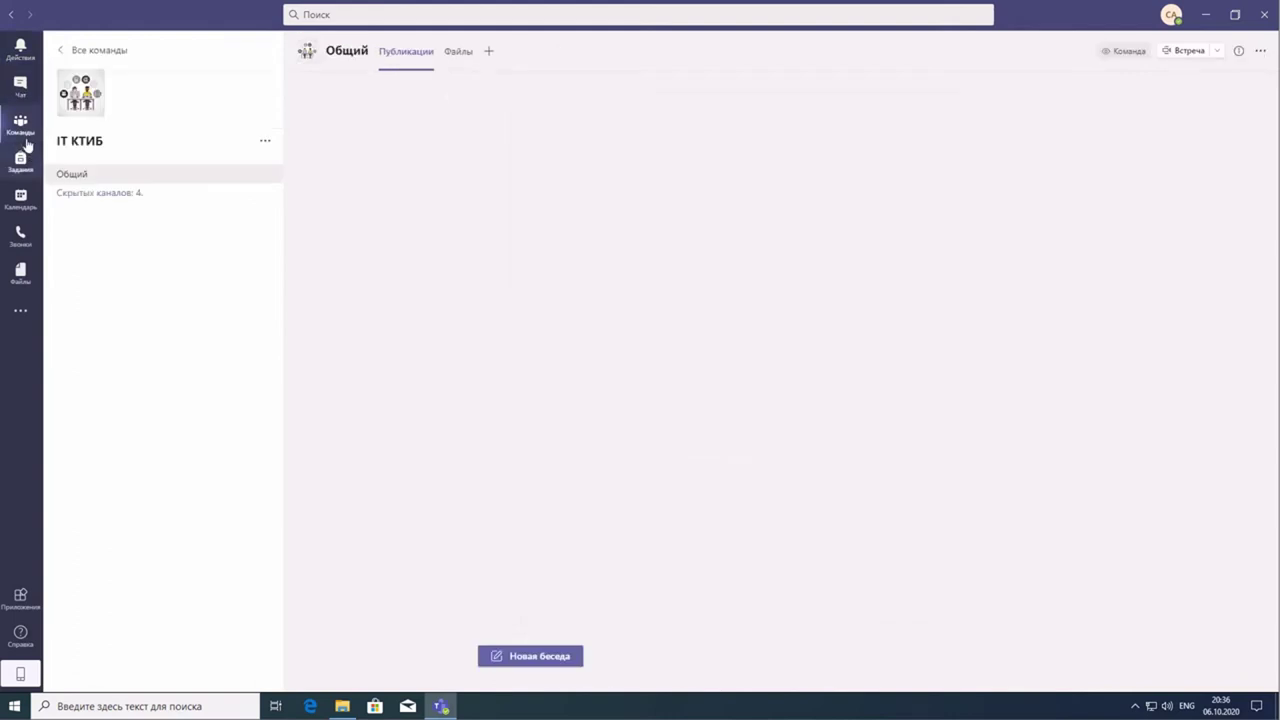
click(21, 88)
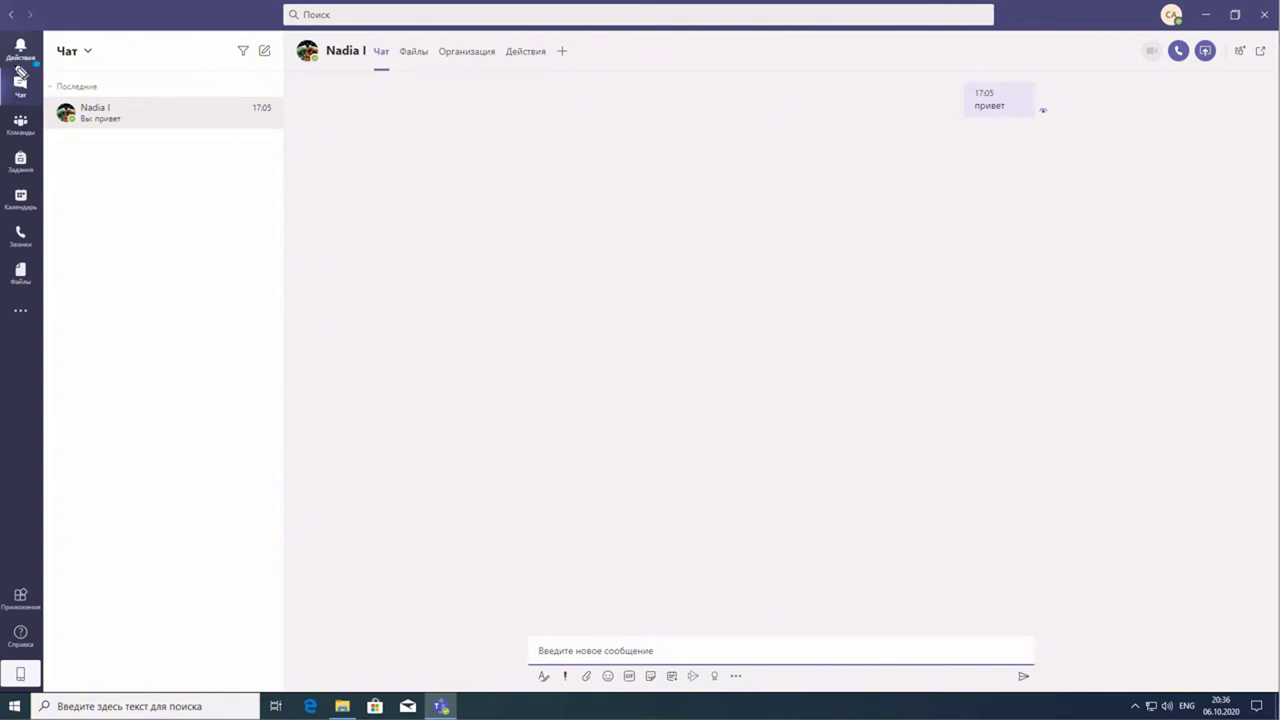
mouse_move(20, 72)
mouse_down()
mouse_move(8, 90)
mouse_move(20, 104)
mouse_move(48, 95)
mouse_move(30, 66)
mouse_up()
mouse_move(171, 123)
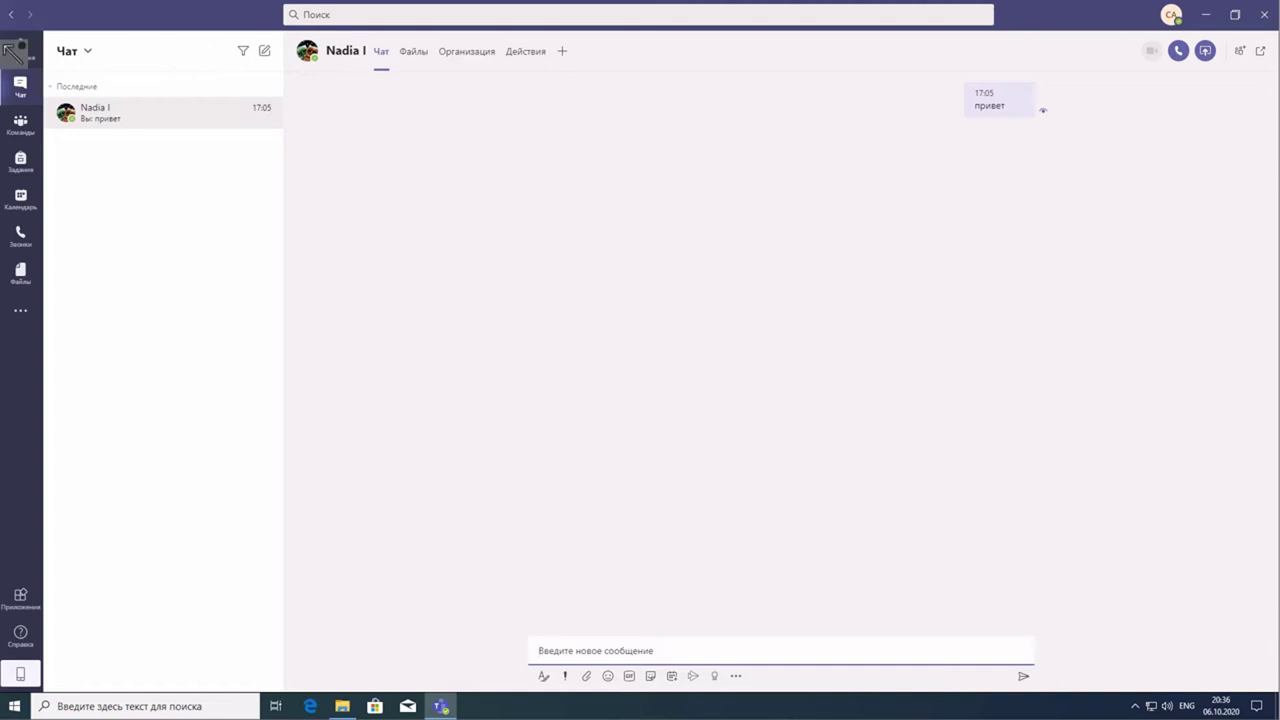
mouse_move(264, 14)
mouse_down()
mouse_move(287, 45)
mouse_move(836, 95)
mouse_move(1003, 14)
mouse_move(330, 5)
mouse_move(280, 30)
mouse_up()
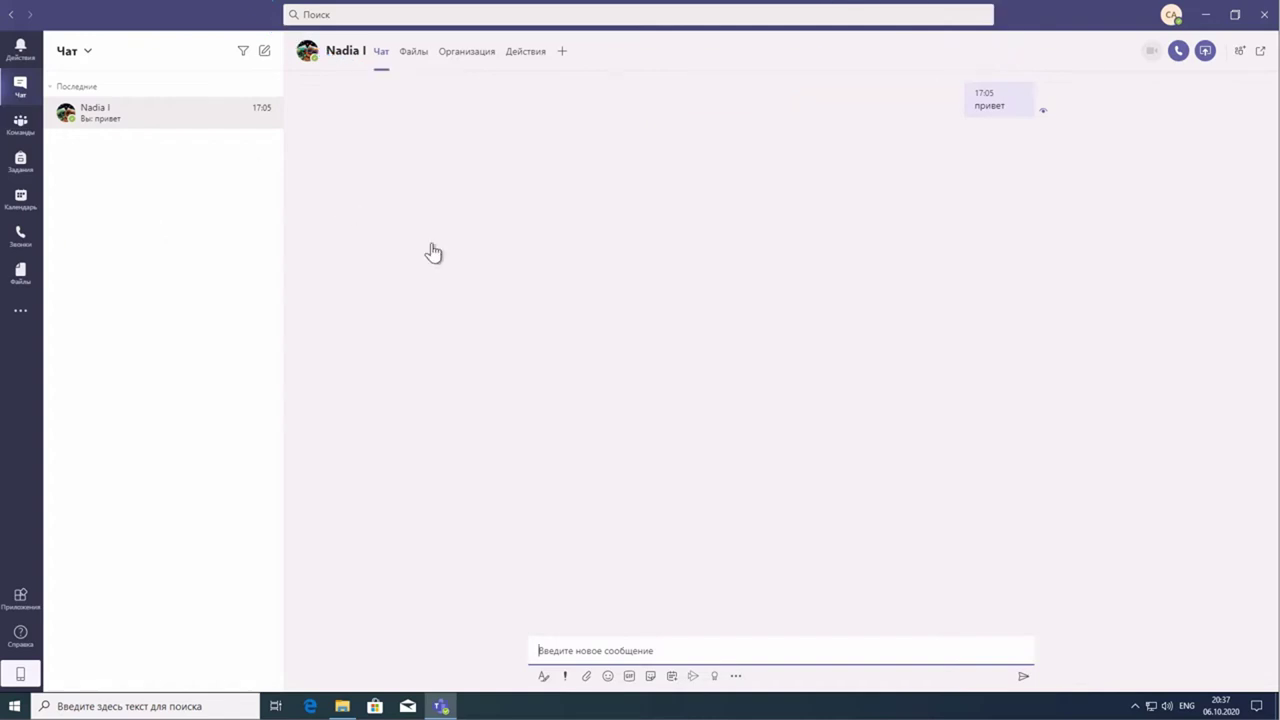
- Start a people search, switching the keyboard to Russian layout and trying several name queries
click(410, 16)
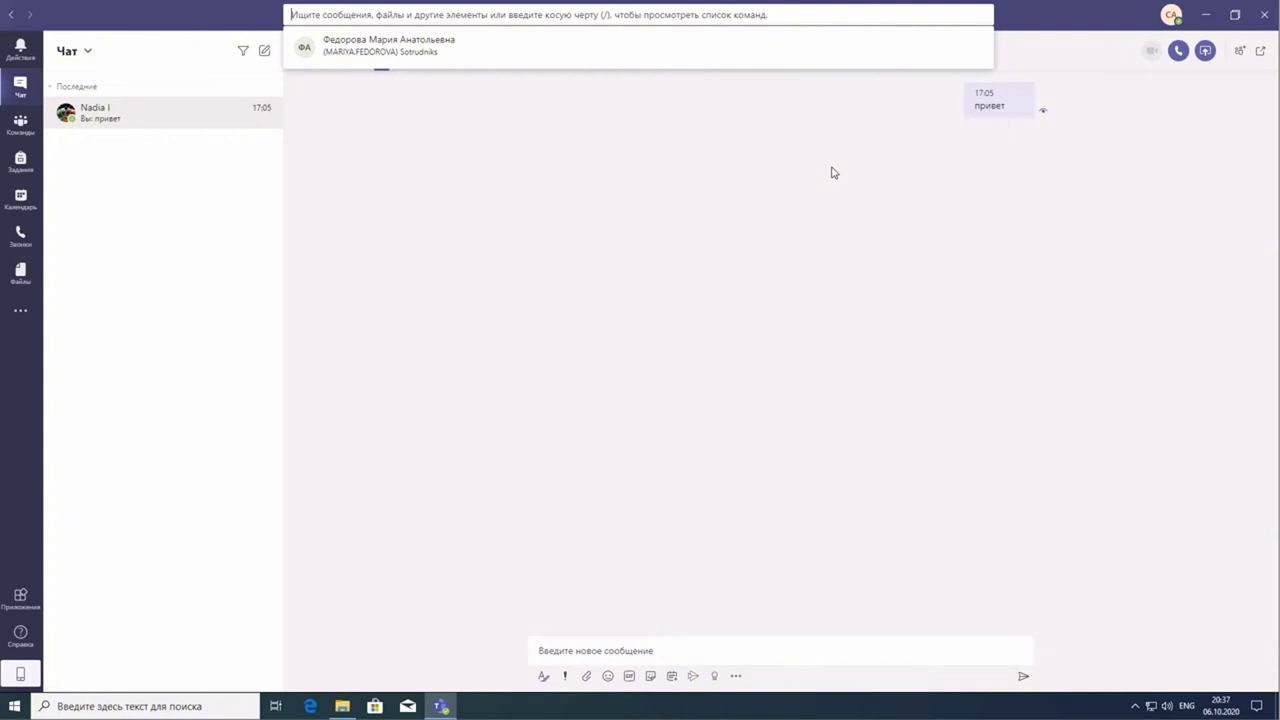
text(vfh)
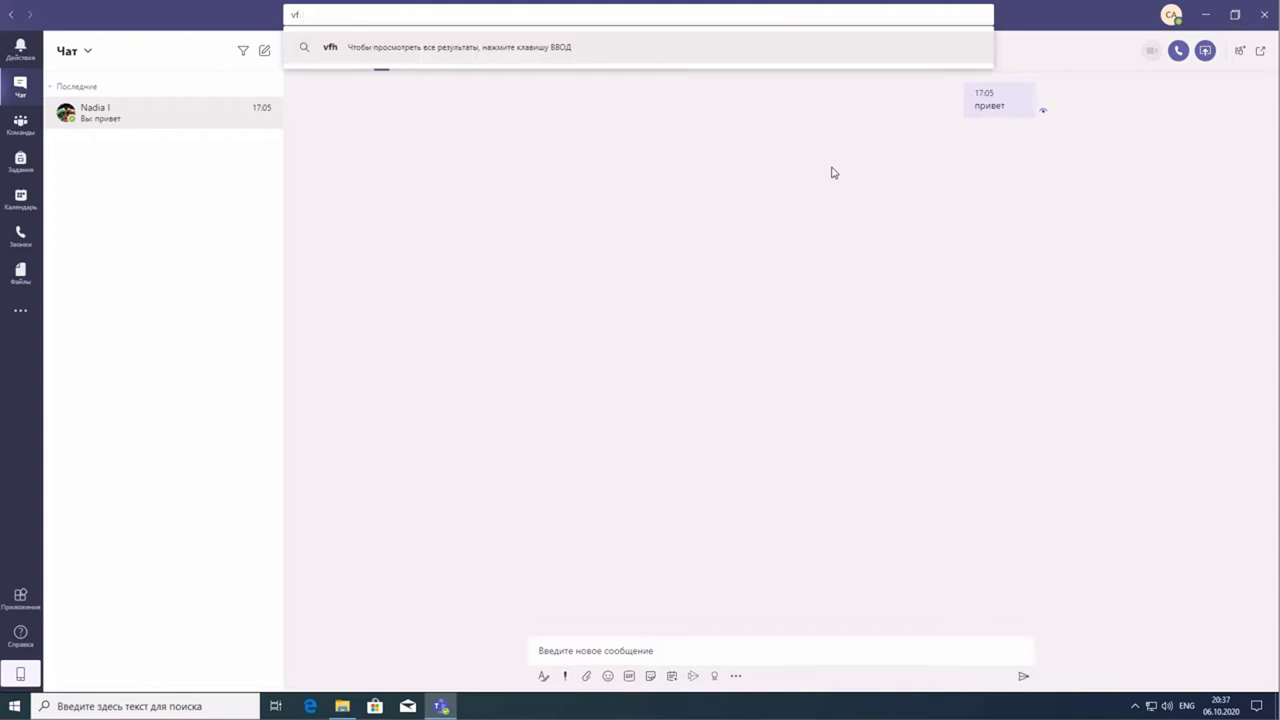
key(BackSpace)
key(BackSpace)
key(BackSpace)
key(alt+shift)
text(ма)
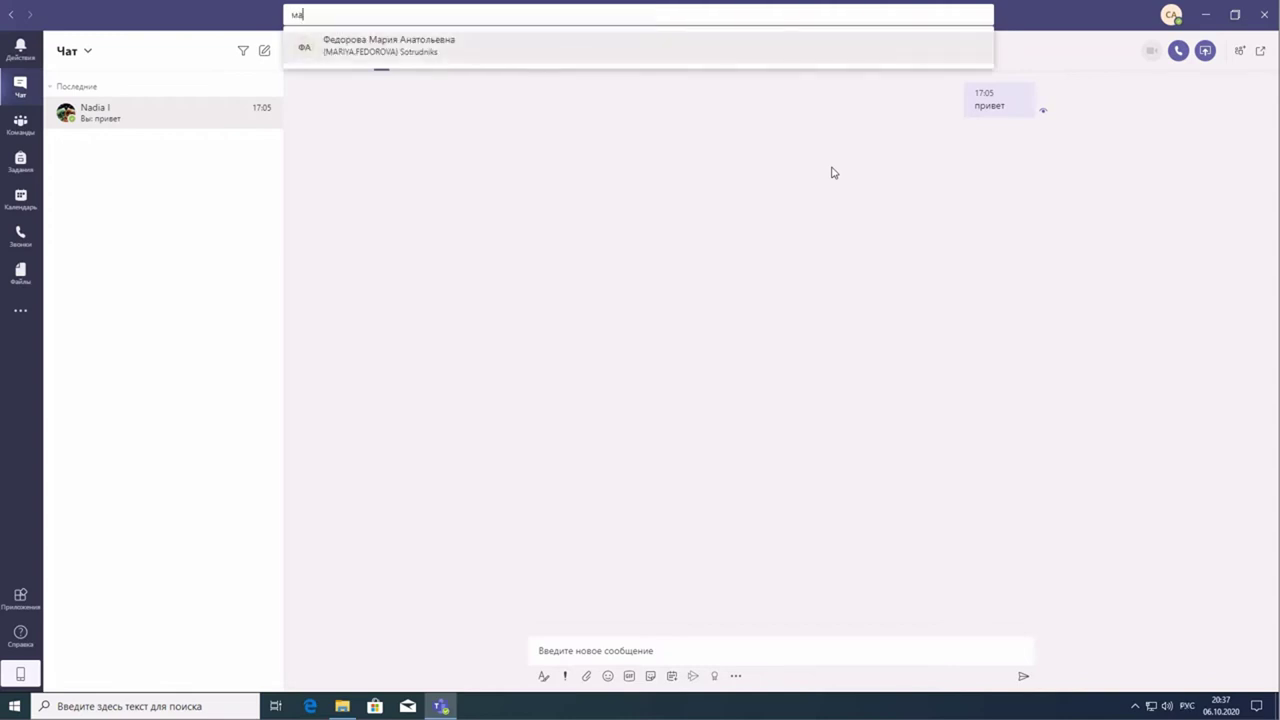
text(ри)
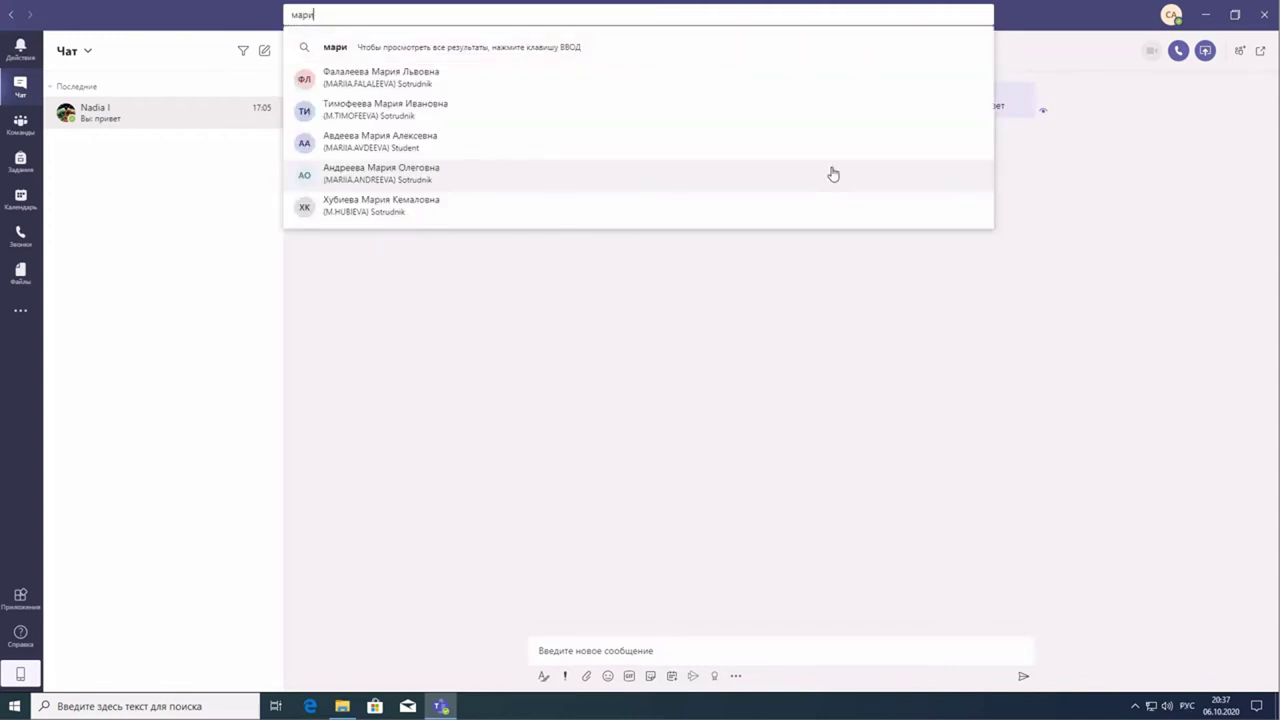
key(BackSpace)
key(BackSpace)
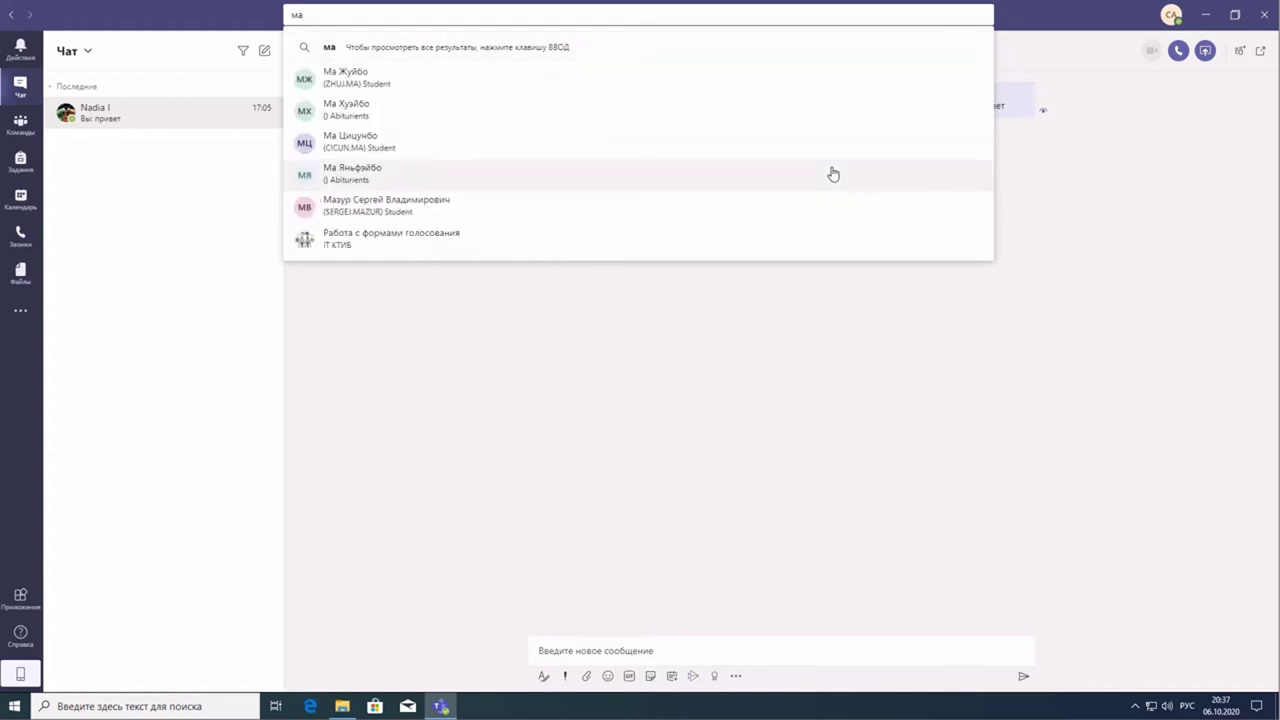
key(BackSpace)
text(ша)
key(BackSpace)
key(BackSpace)
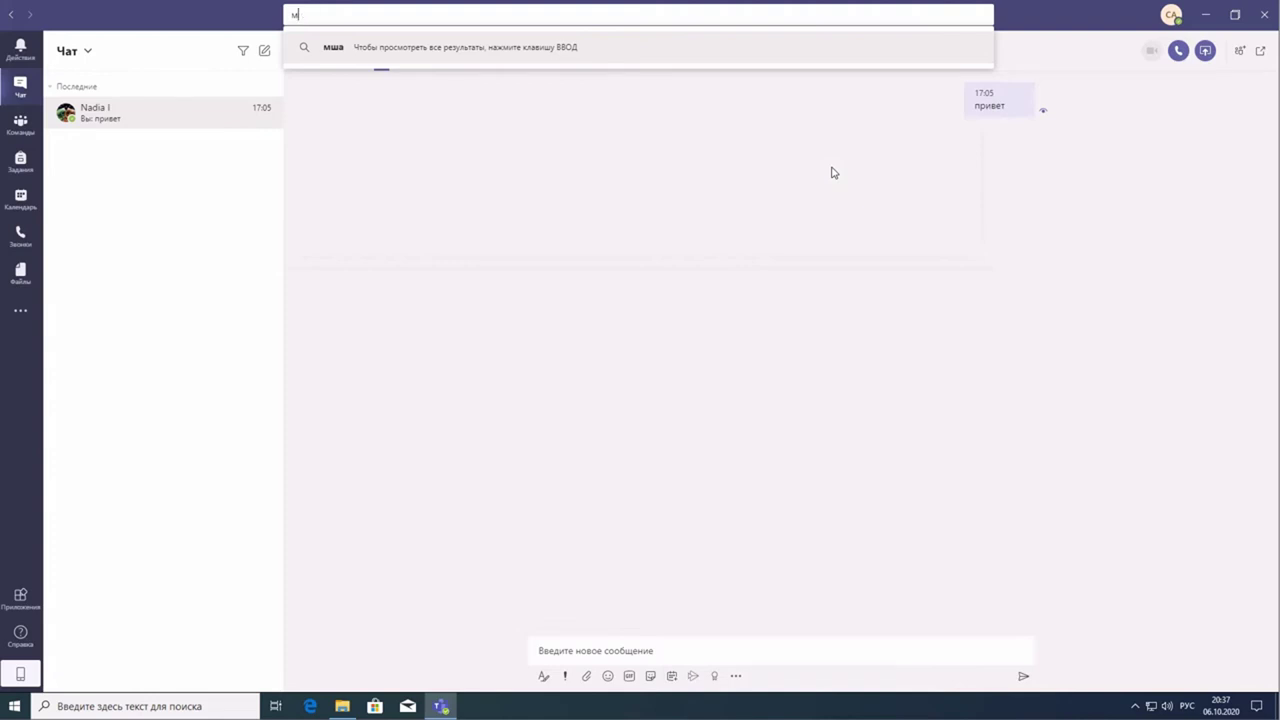
text(аша)
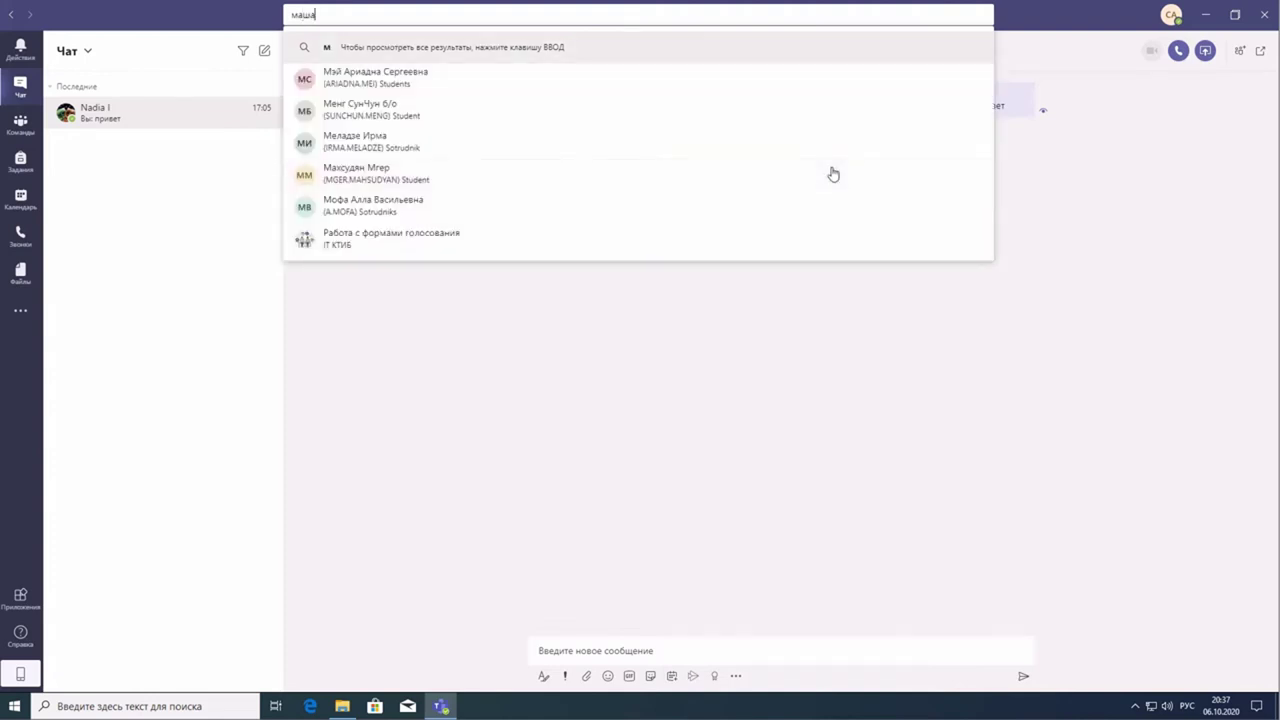
- Search by the colleague's surname and open a new chat with the suggested match
key(BackSpace)
key(BackSpace)
key(BackSpace)
key(BackSpace)
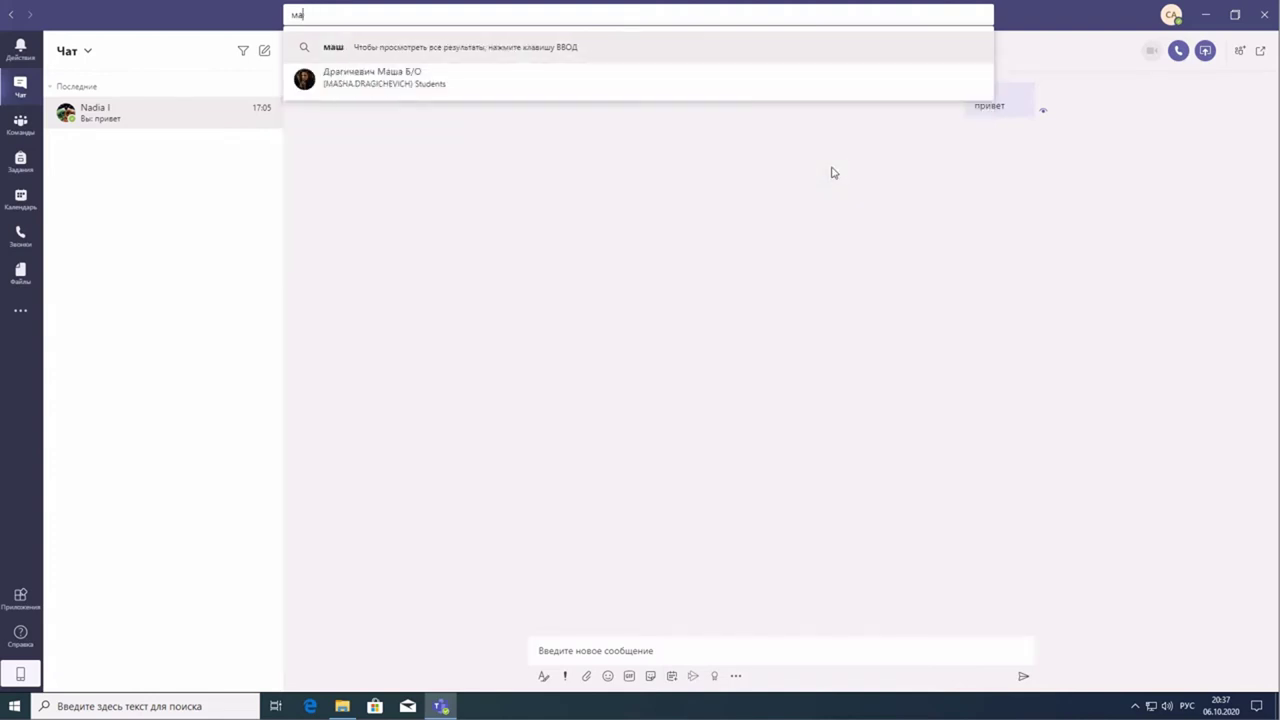
text(кара)
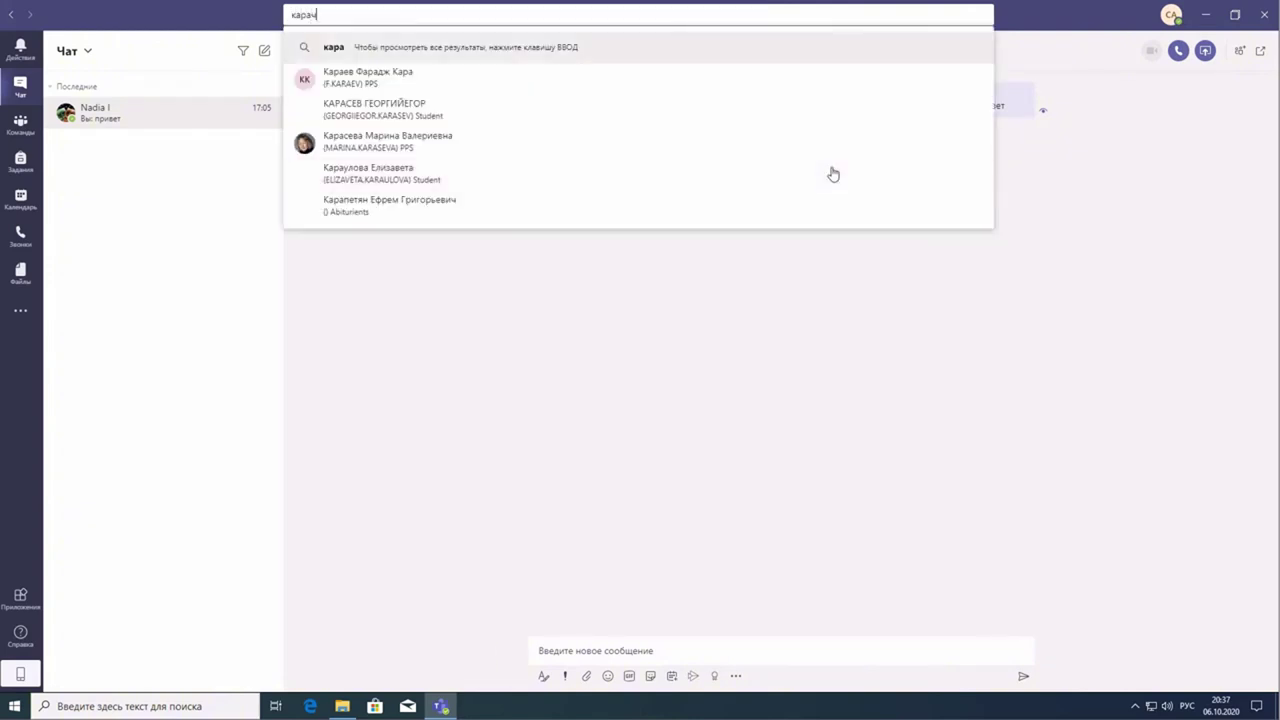
text(ч)
key(Down)
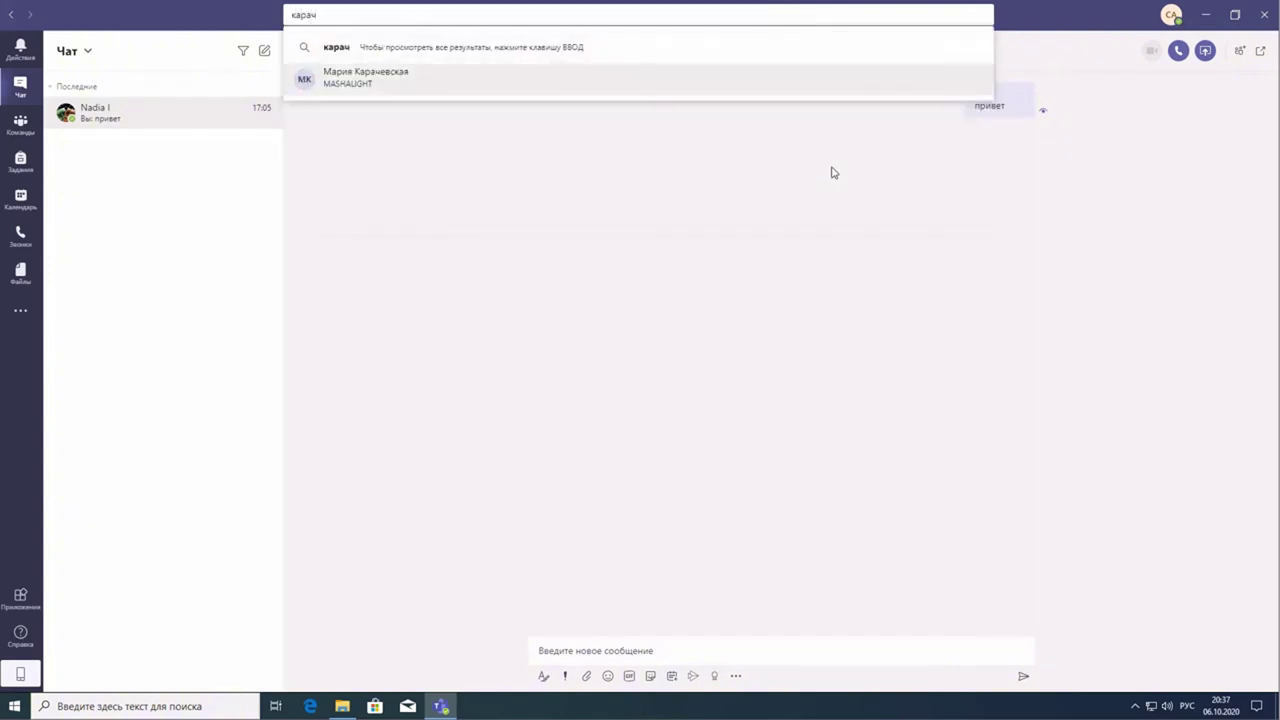
key(Return)
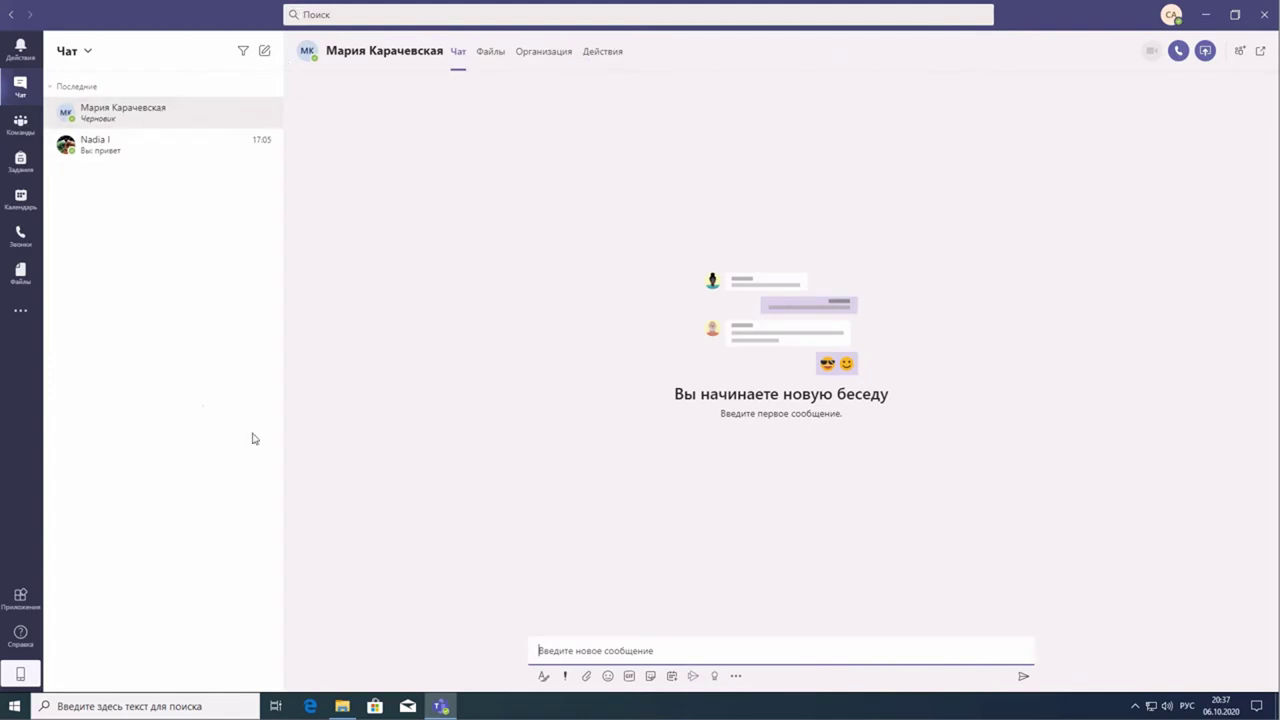
- Reopen the existing one-to-one chat, collapsing and re-expanding the Recent list
click(114, 151)
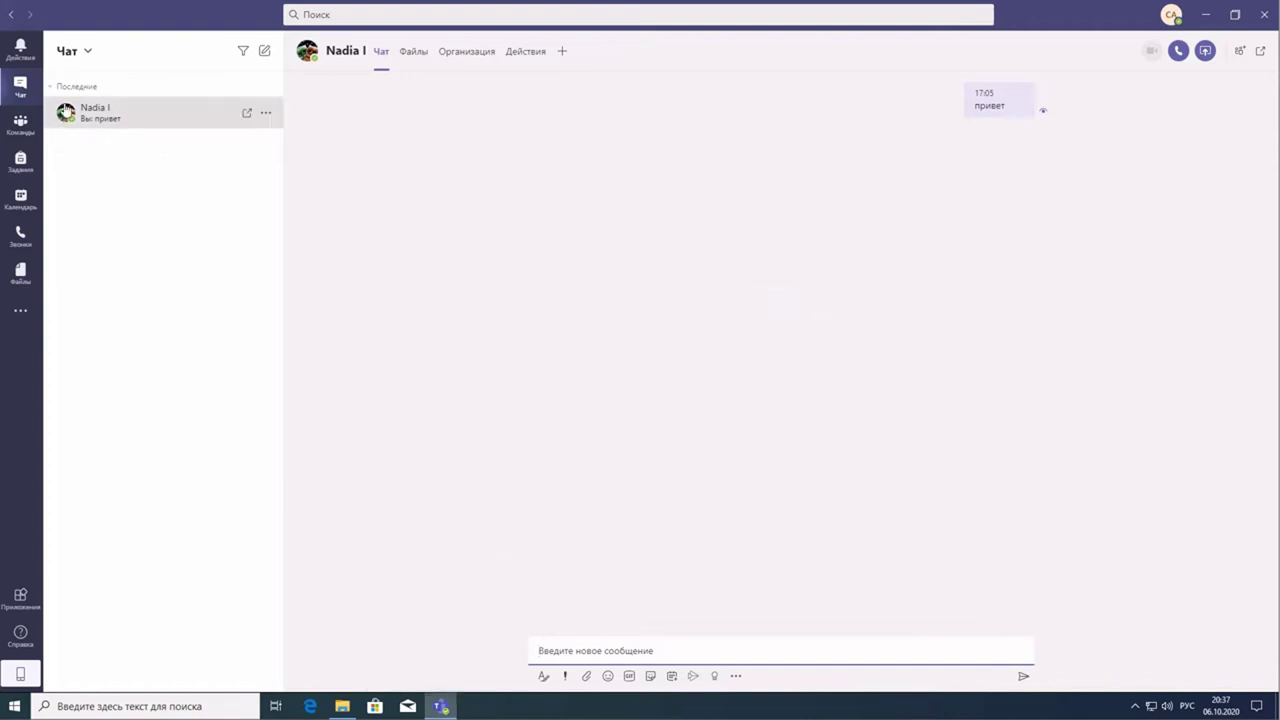
click(60, 87)
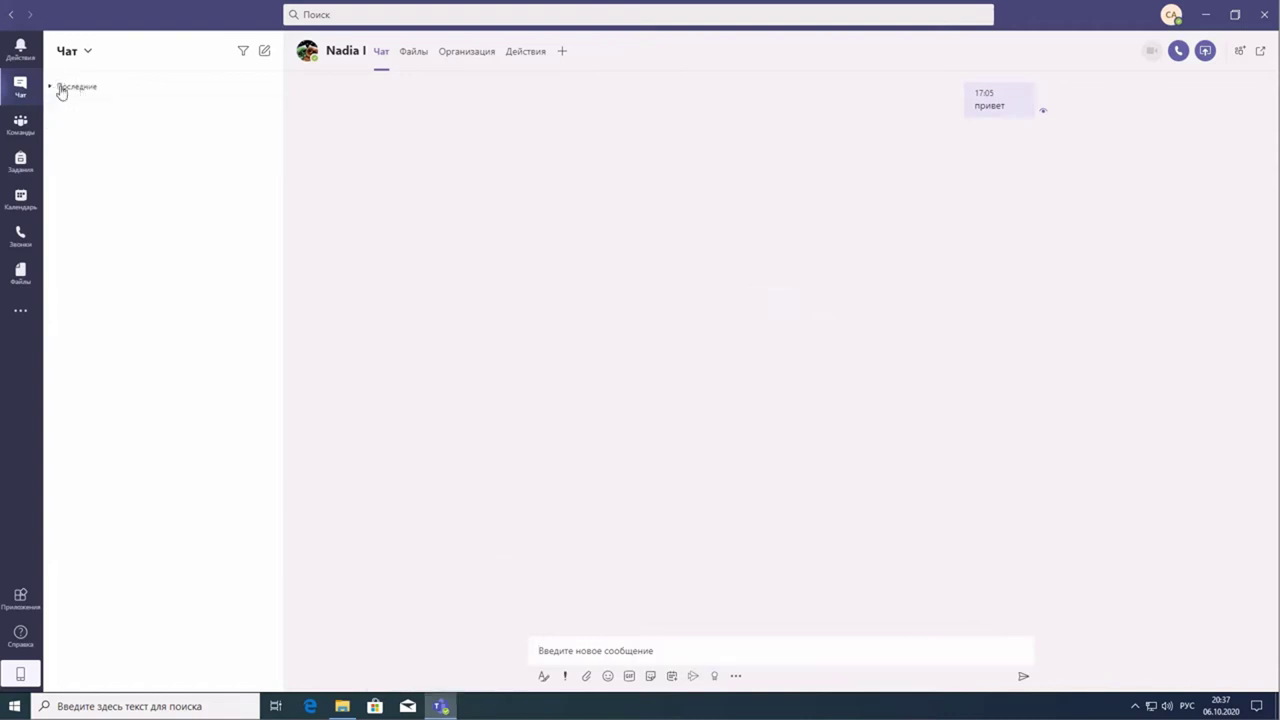
click(60, 88)
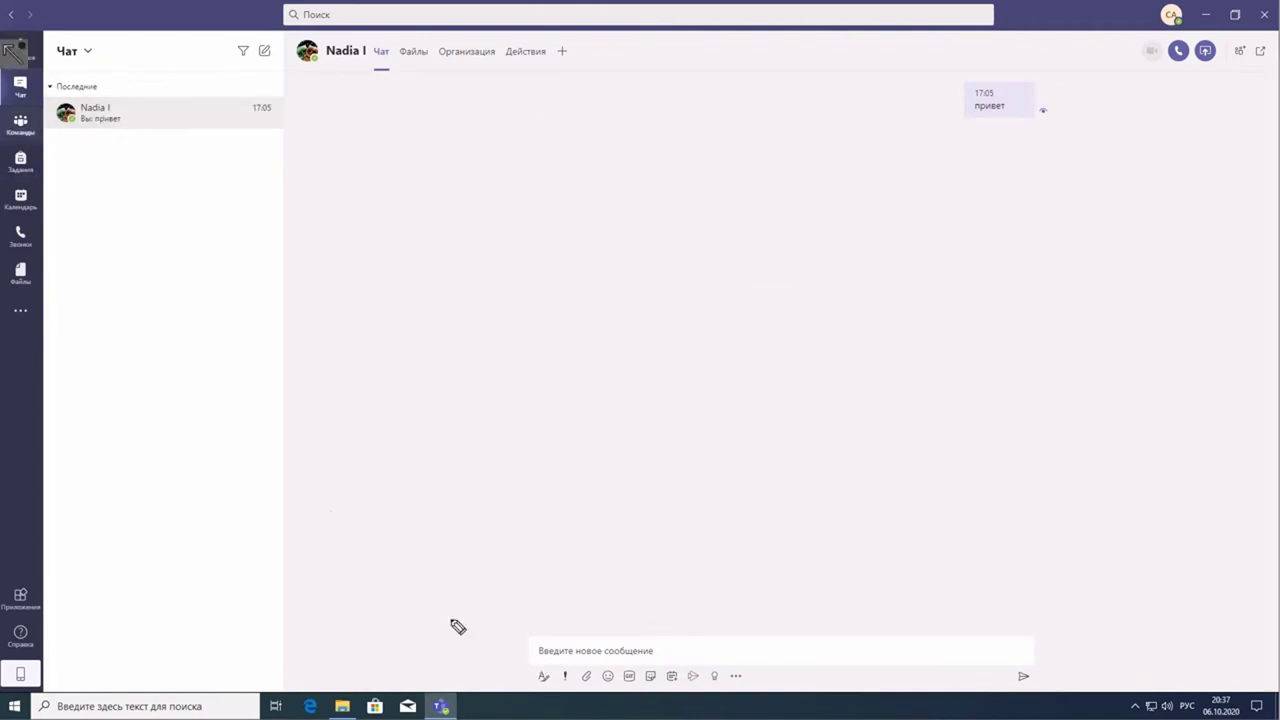
- Annotate the message compose toolbar in the one-to-one chat
mouse_move(537, 617)
mouse_down()
mouse_move(509, 646)
mouse_move(645, 689)
mouse_move(1051, 674)
mouse_move(523, 591)
mouse_move(517, 626)
mouse_up()
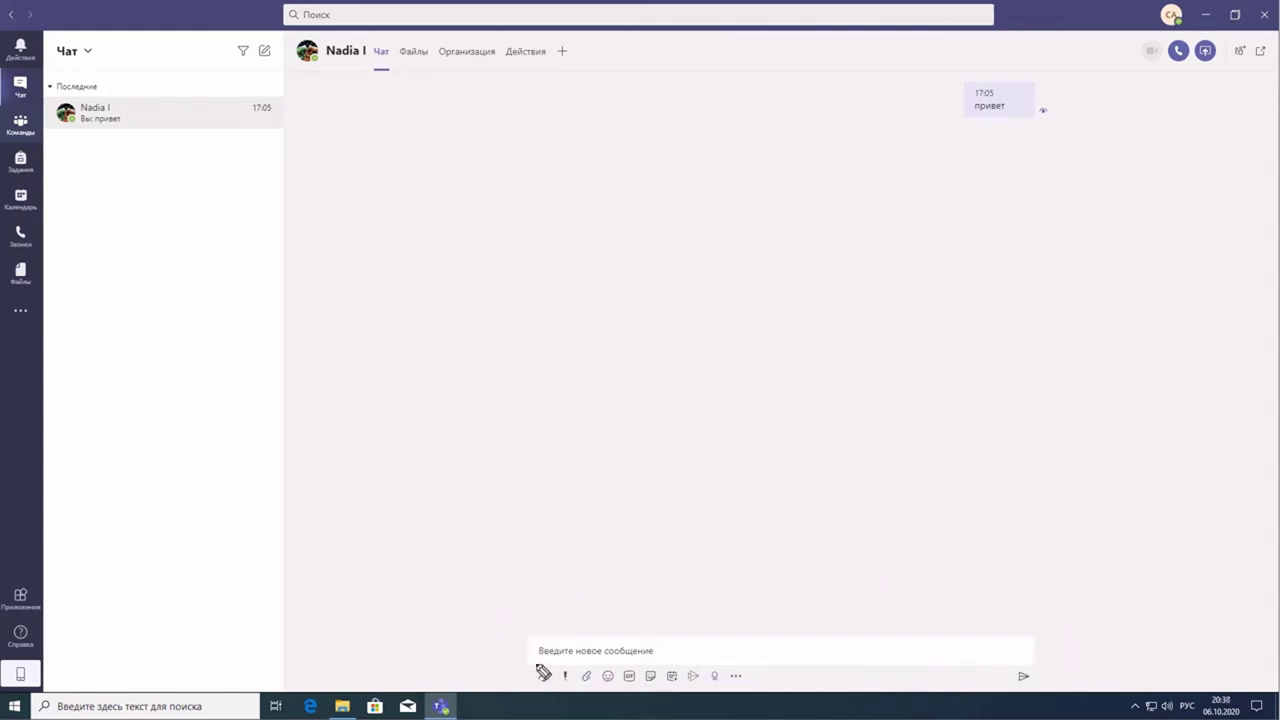
click(542, 676)
mouse_move(561, 677)
mouse_down()
mouse_move(690, 690)
mouse_move(705, 668)
mouse_move(643, 673)
mouse_up()
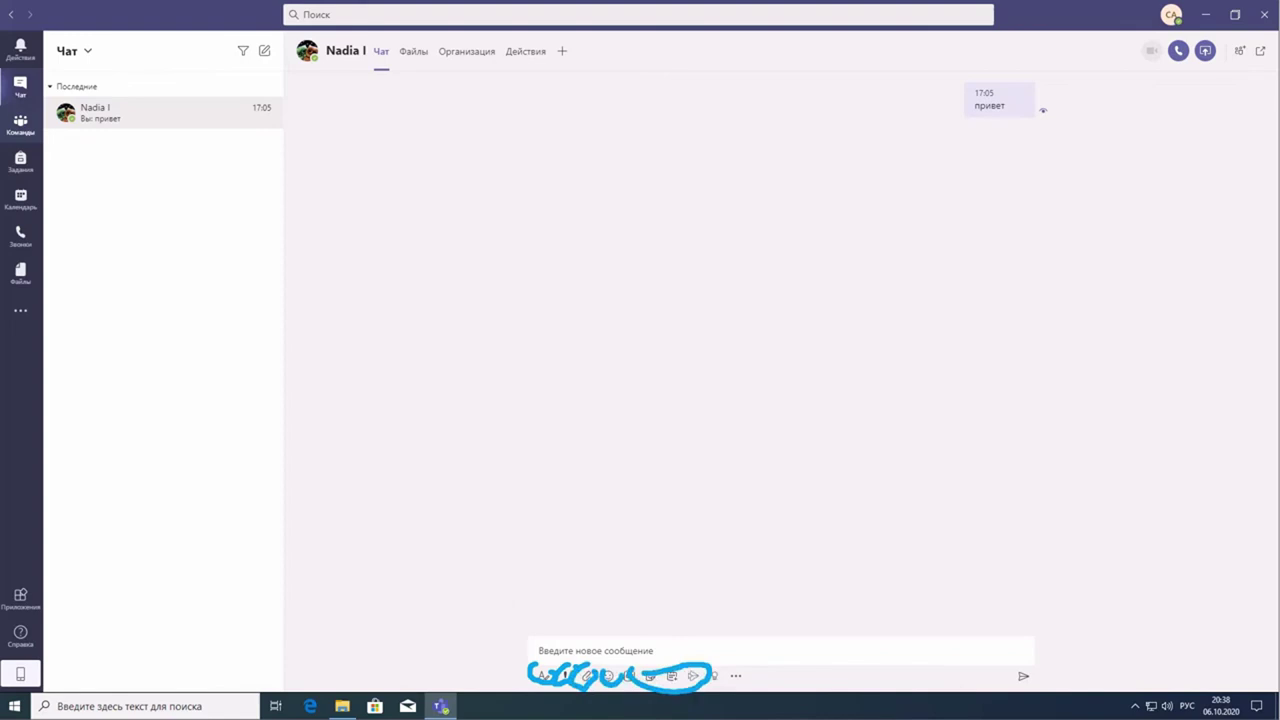
key(Escape)
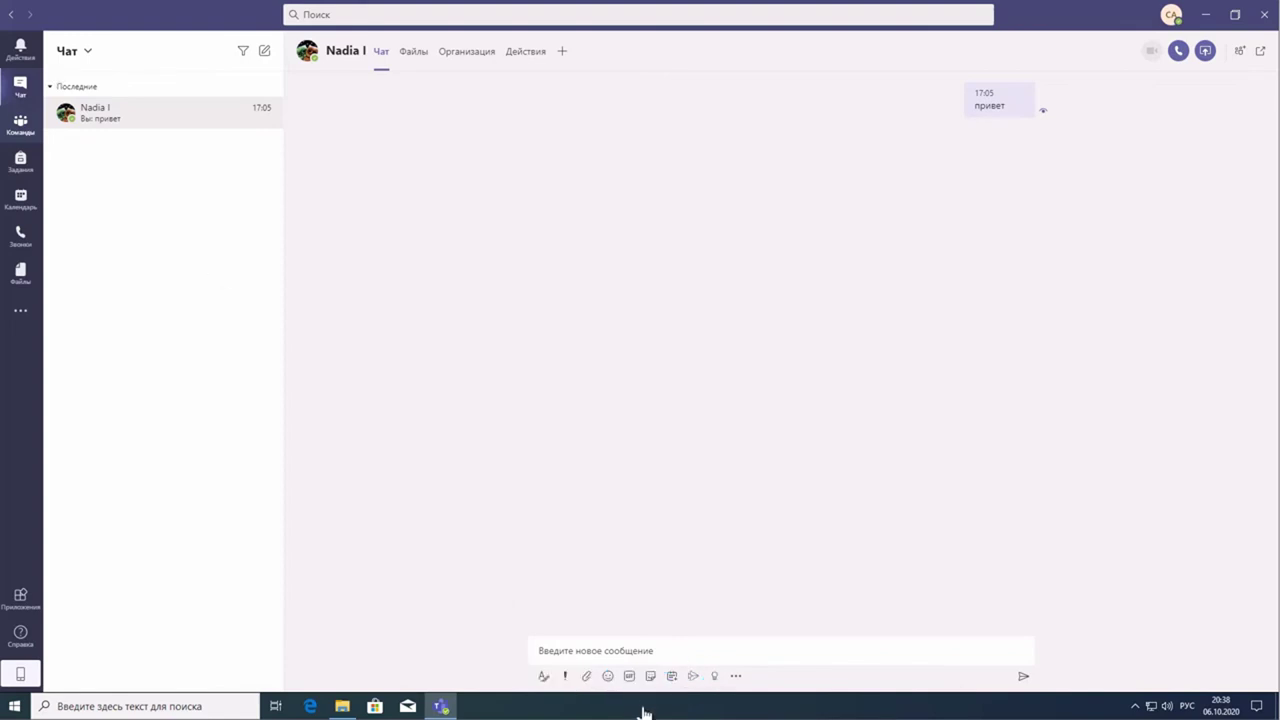
- Send the message 'Привет' in the one-to-one chat
click(650, 654)
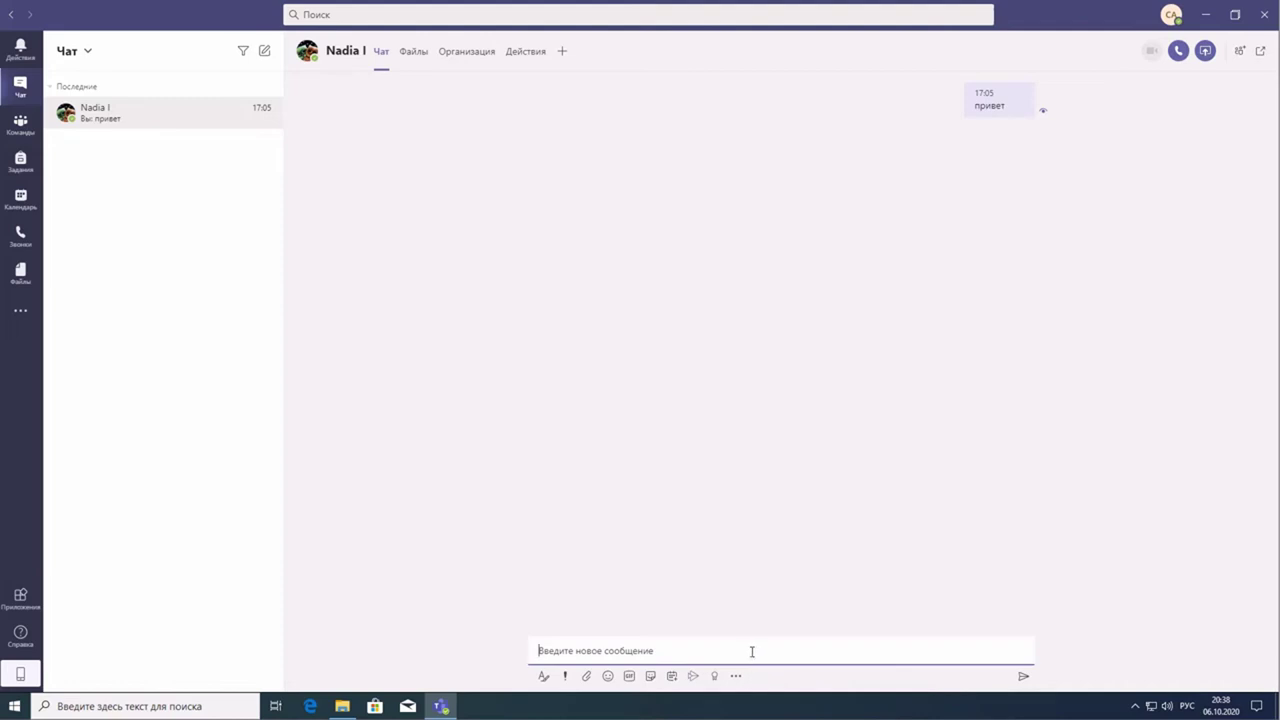
text(п)
key(Return)
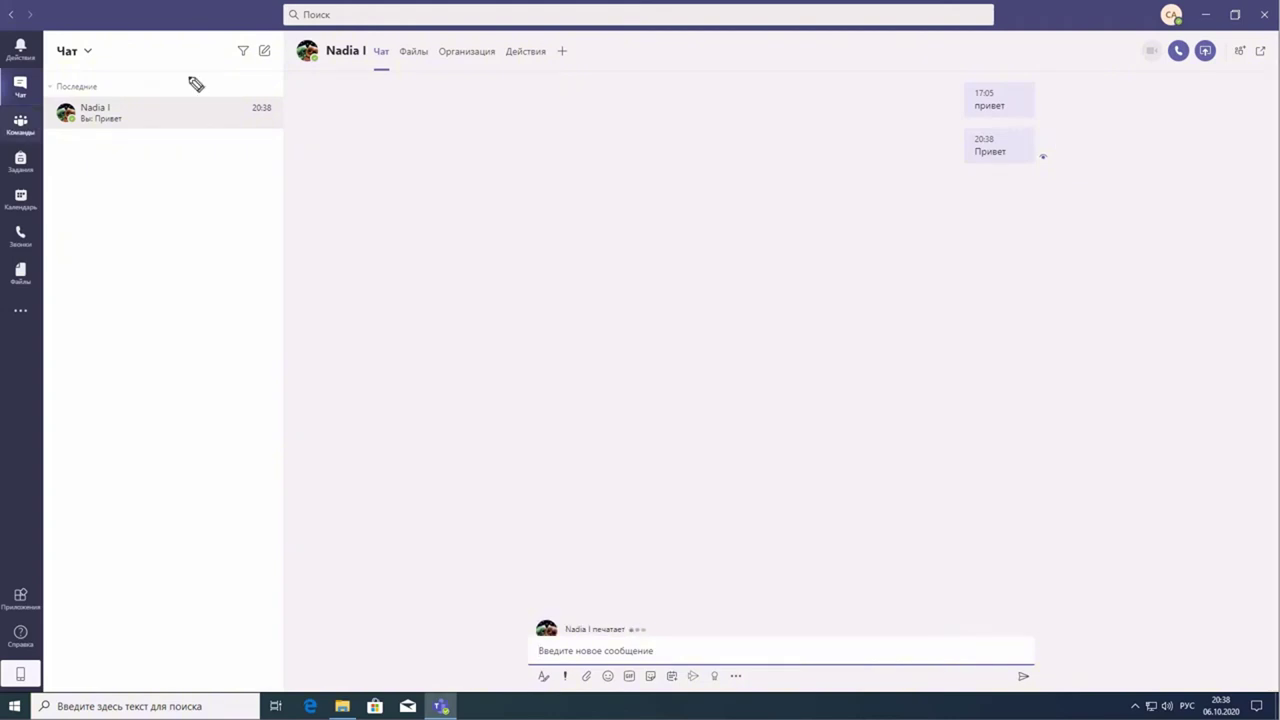
- Reply 'да' to the colleague in the chat
mouse_move(1055, 138)
mouse_down()
mouse_move(1052, 179)
mouse_move(1052, 143)
mouse_up()
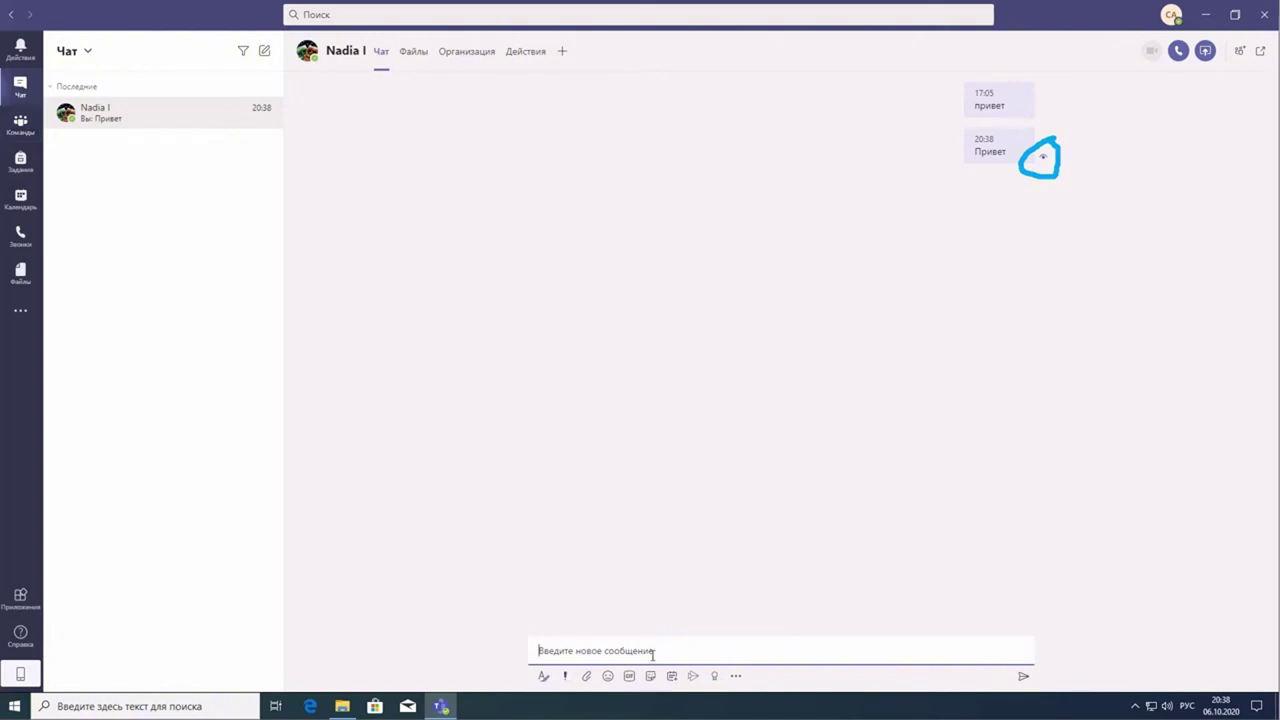
text(да)
key(Return)
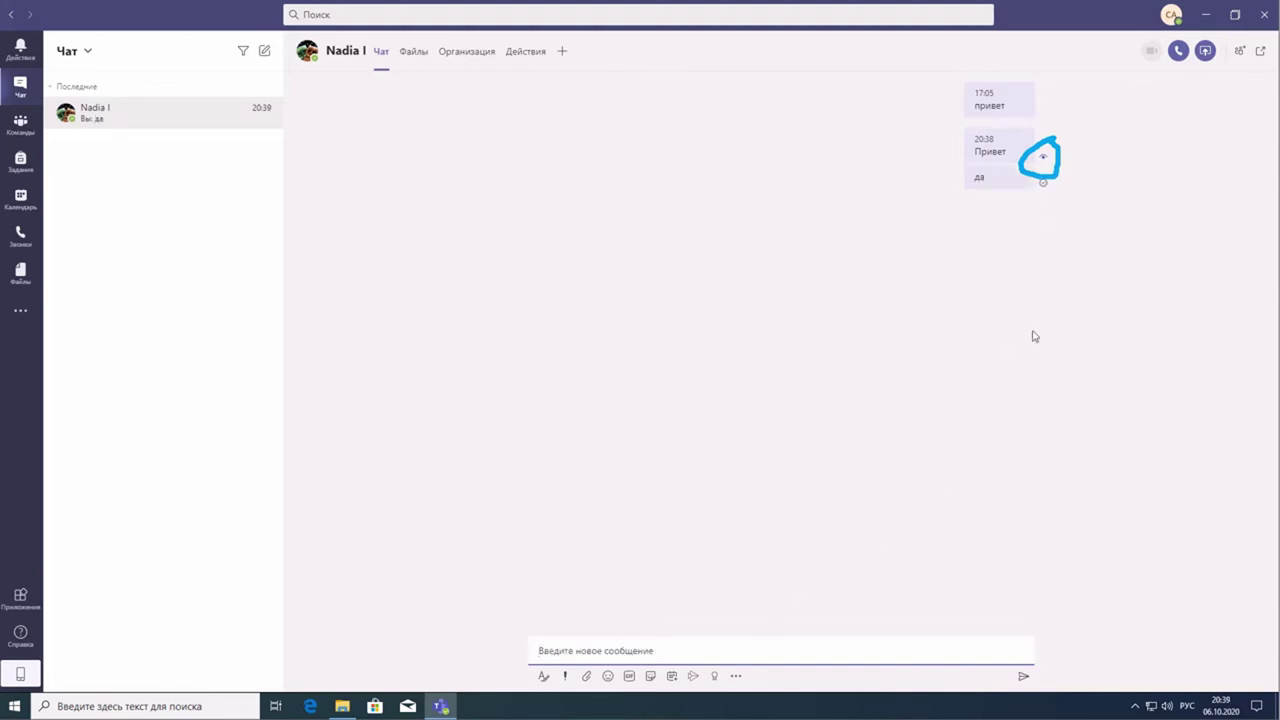
mouse_move(1047, 192)
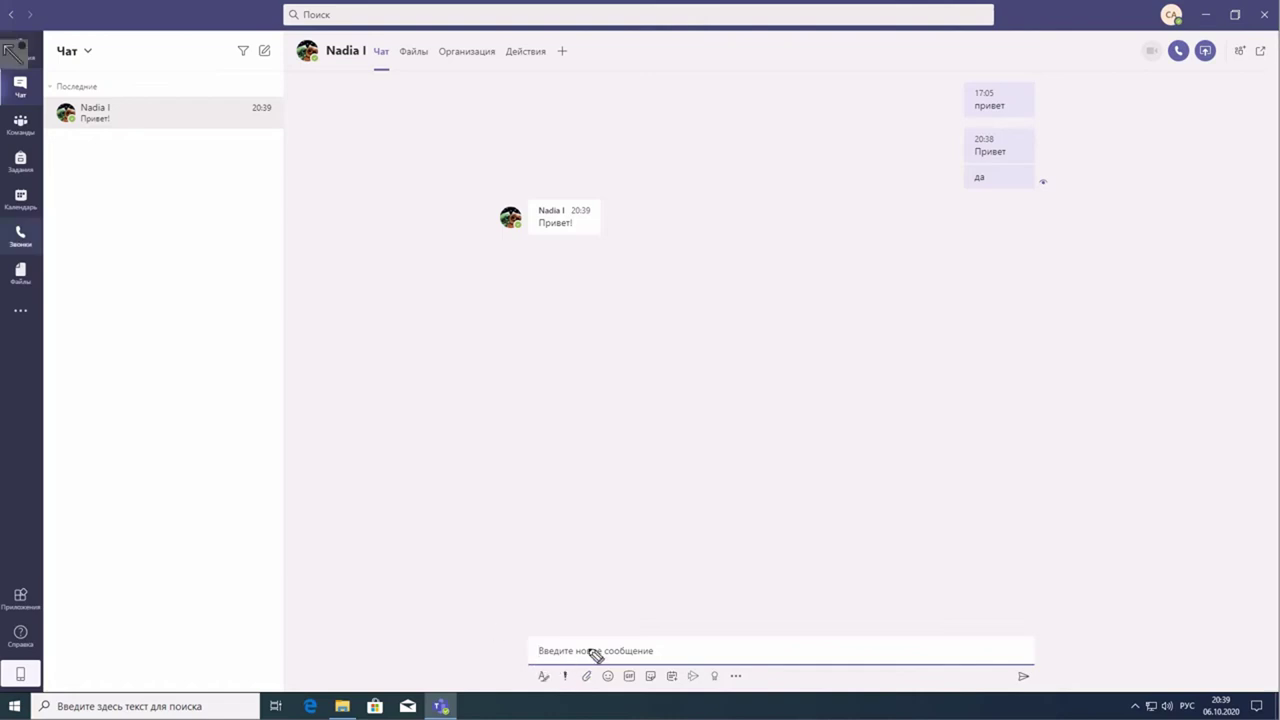
mouse_move(591, 651)
mouse_down()
mouse_move(573, 668)
mouse_move(587, 690)
mouse_move(608, 668)
mouse_move(586, 650)
mouse_move(578, 662)
mouse_up()
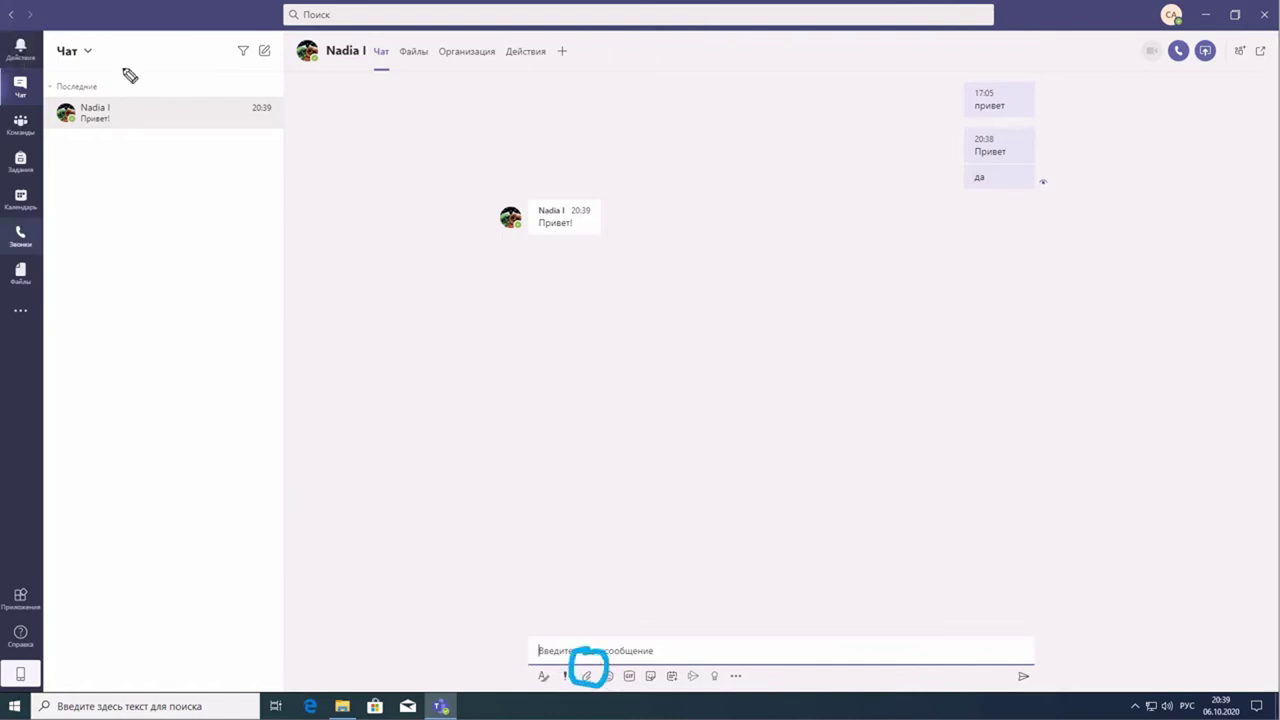
- Attach imm15.jpg from Документы via 'Отправить с моего компьютера' in the paperclip menu
click(588, 677)
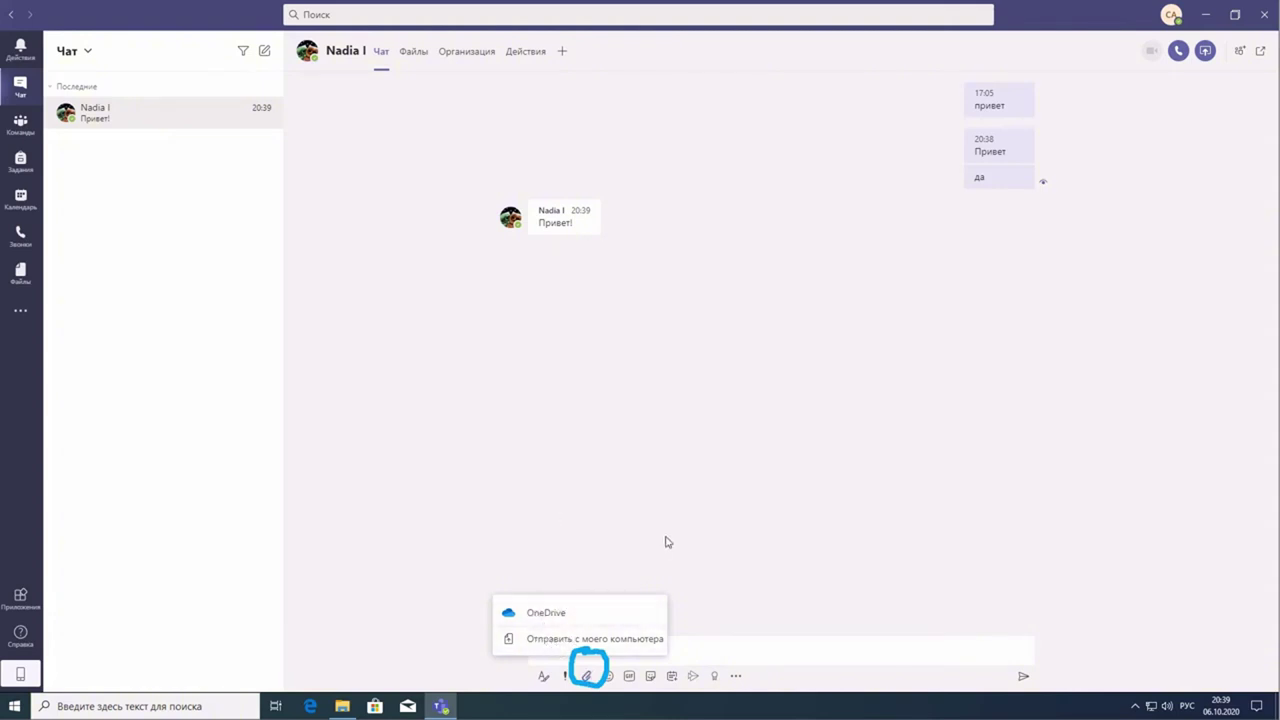
click(587, 676)
click(587, 676)
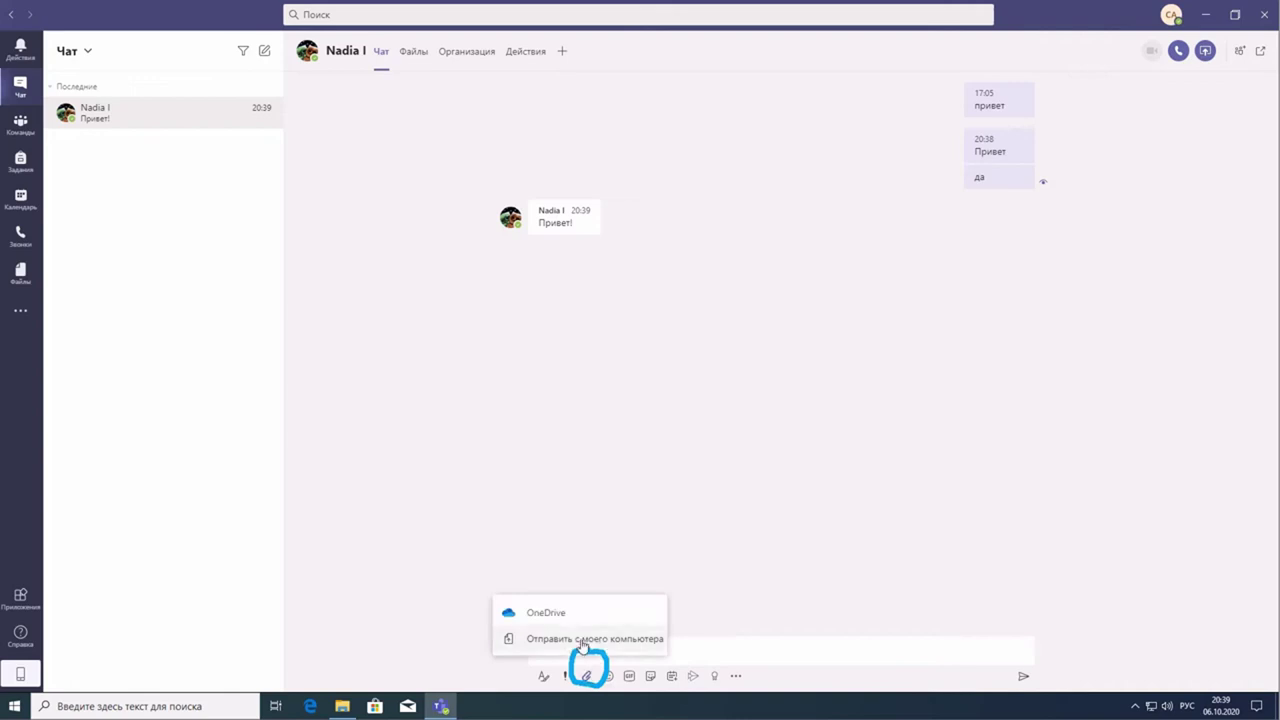
click(583, 640)
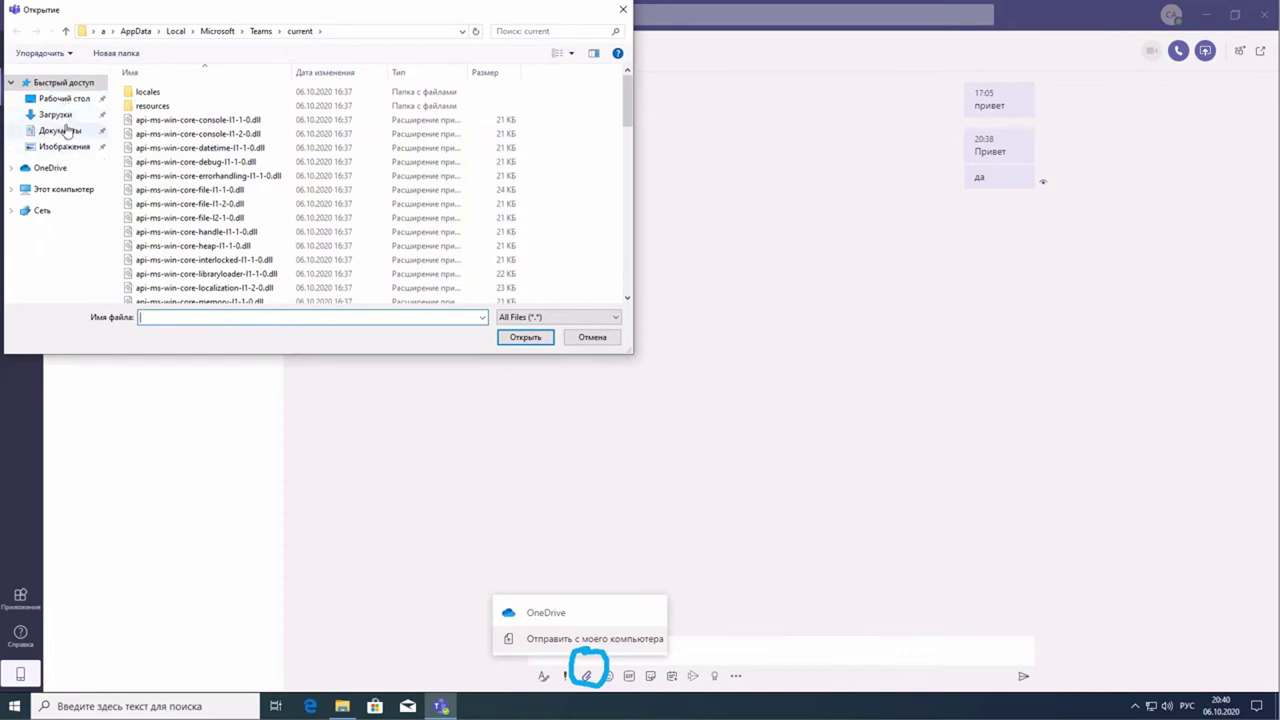
click(66, 131)
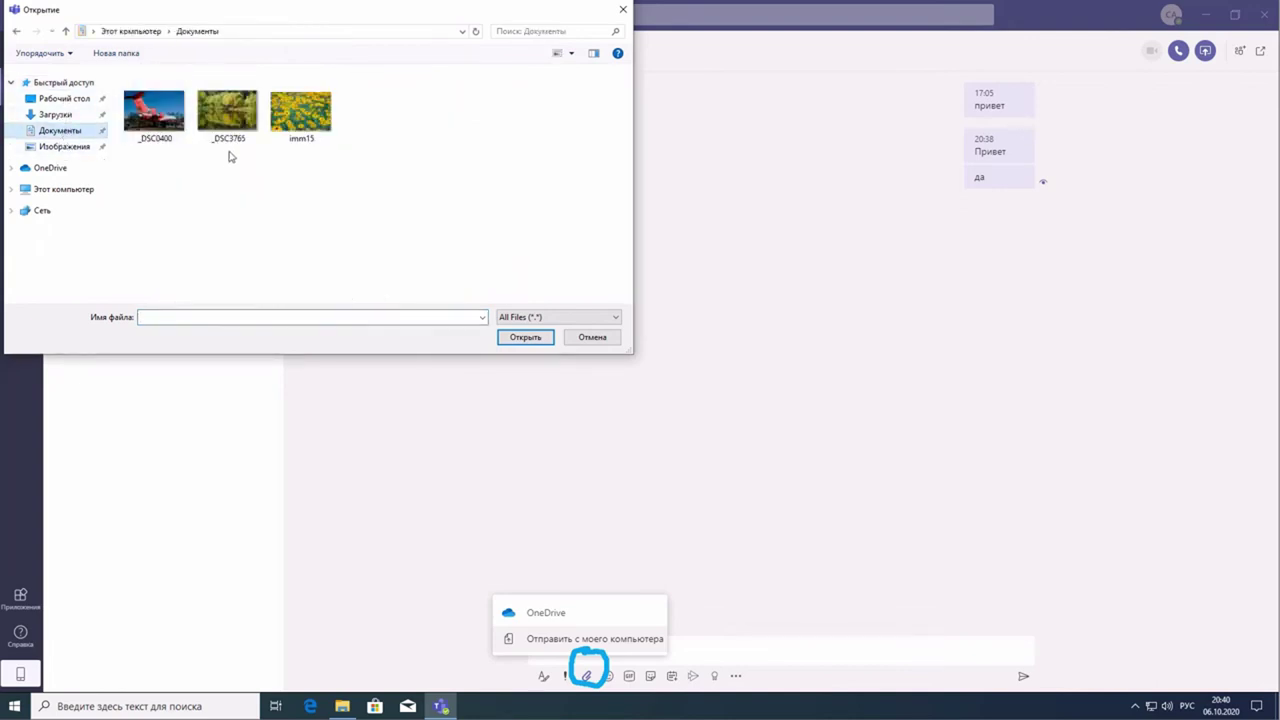
click(301, 112)
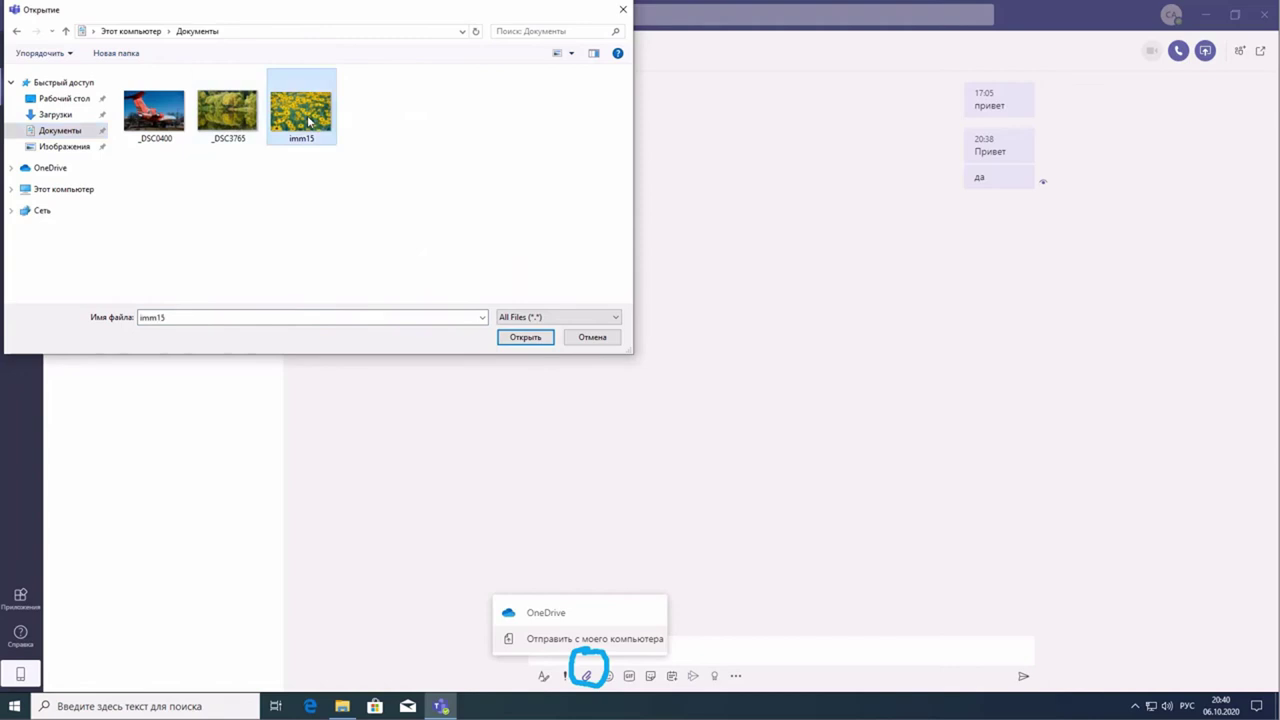
click(538, 337)
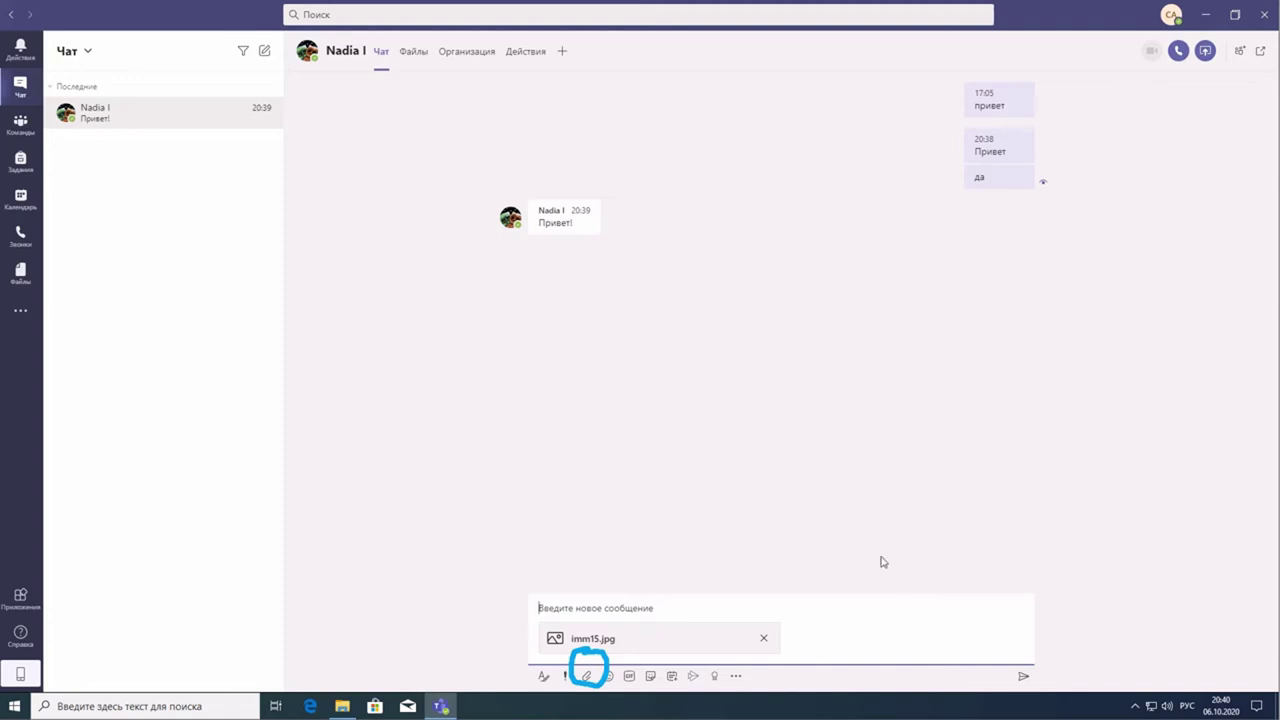
- Glance at the Файлы tab, return to Чат, and send the imm15.jpg photo
click(771, 540)
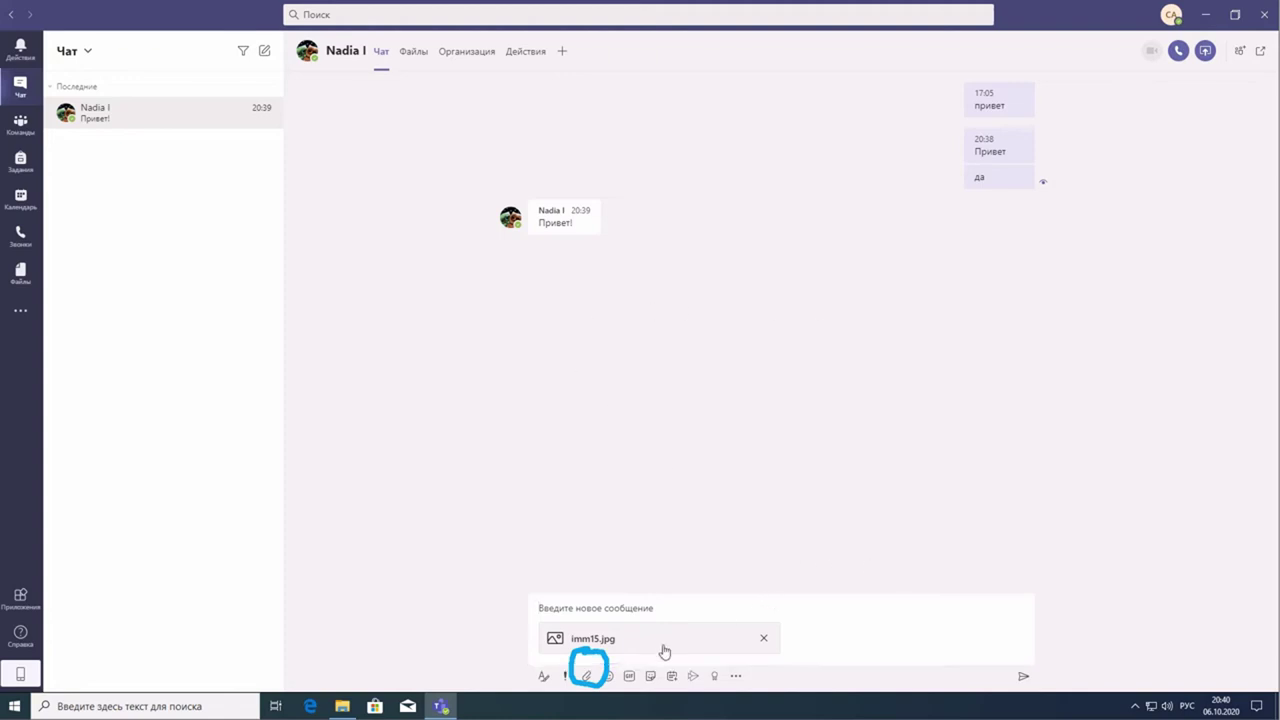
click(422, 56)
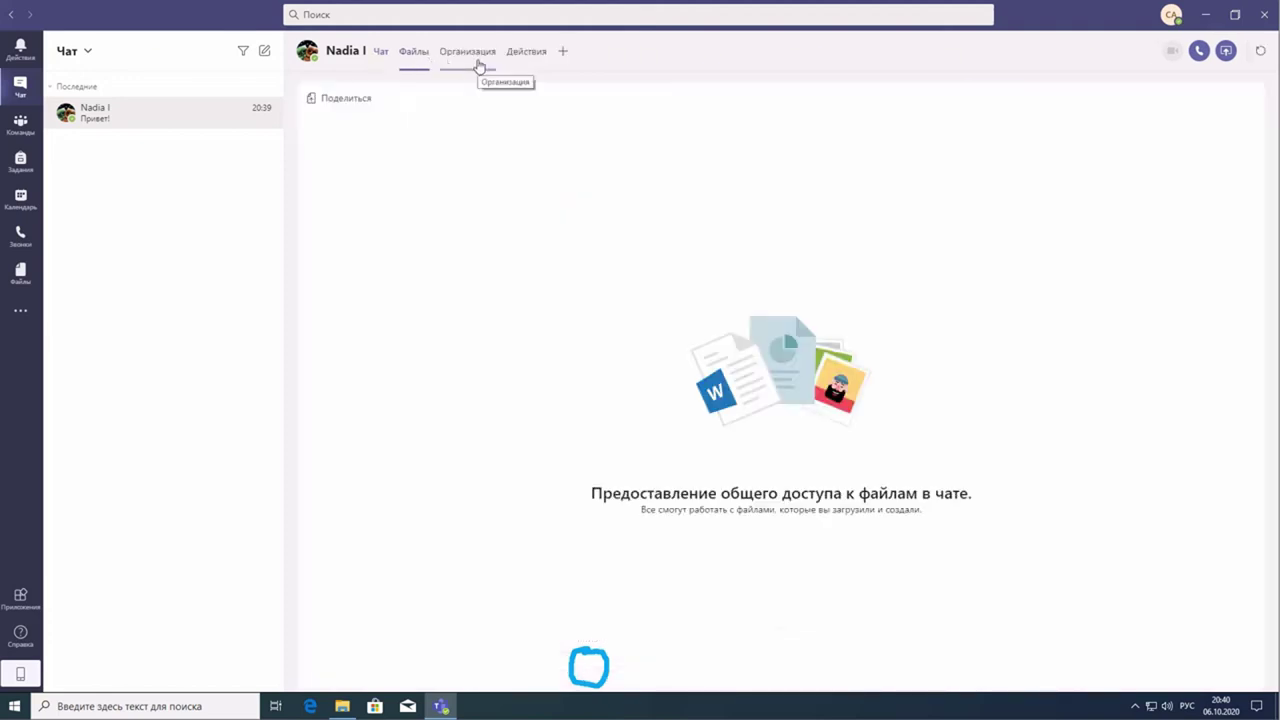
click(382, 58)
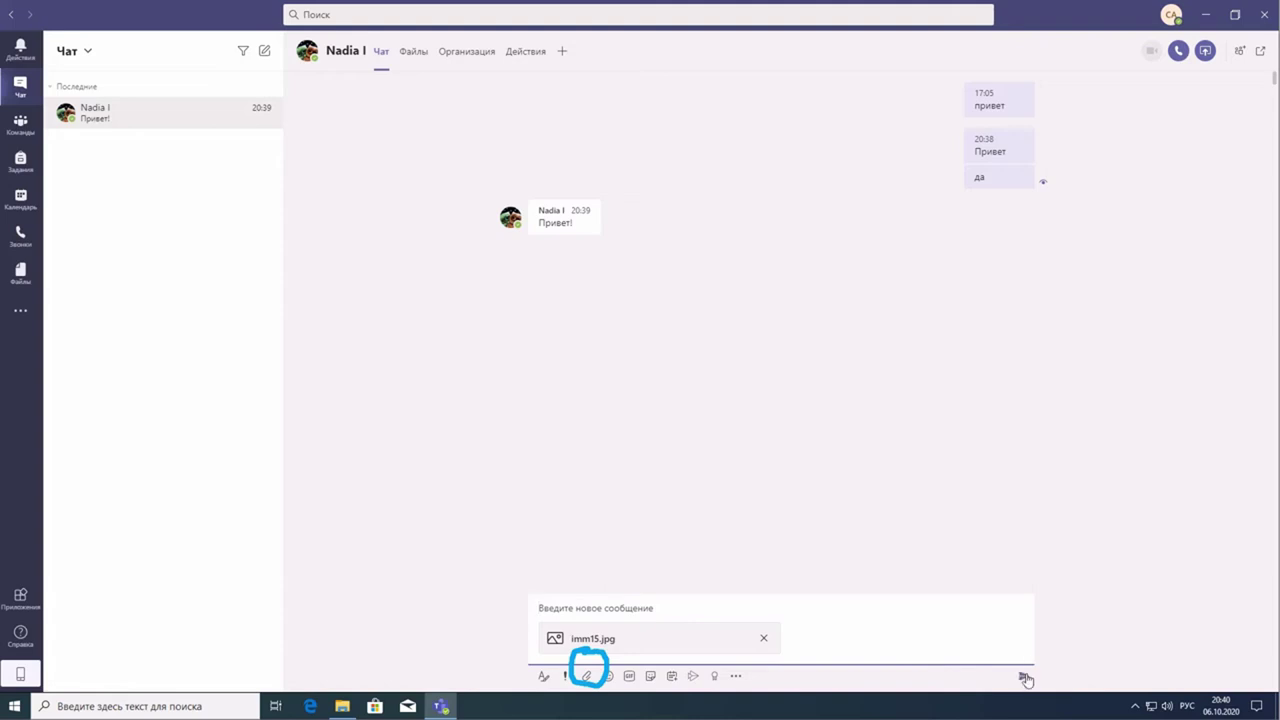
click(1020, 678)
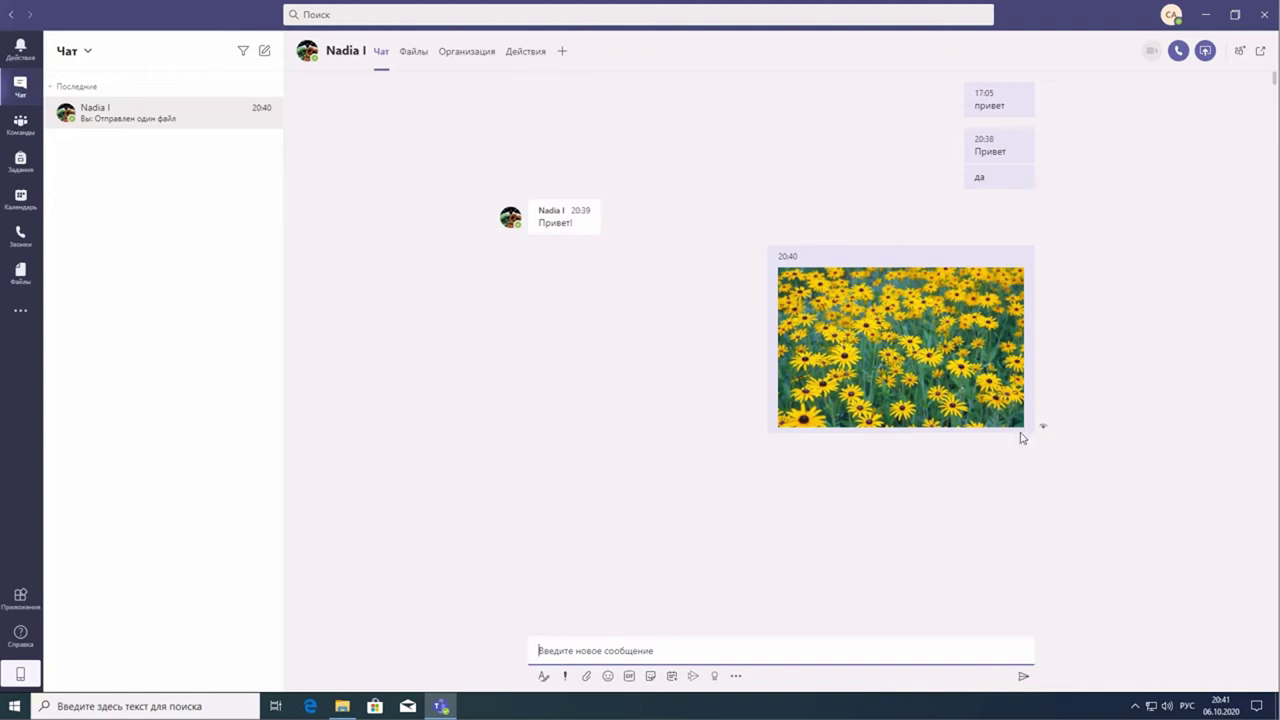
- Focus the message box and bring up the contact's profile card while awaiting 20201005_082308.jpg
click(590, 650)
mouse_move(349, 57)
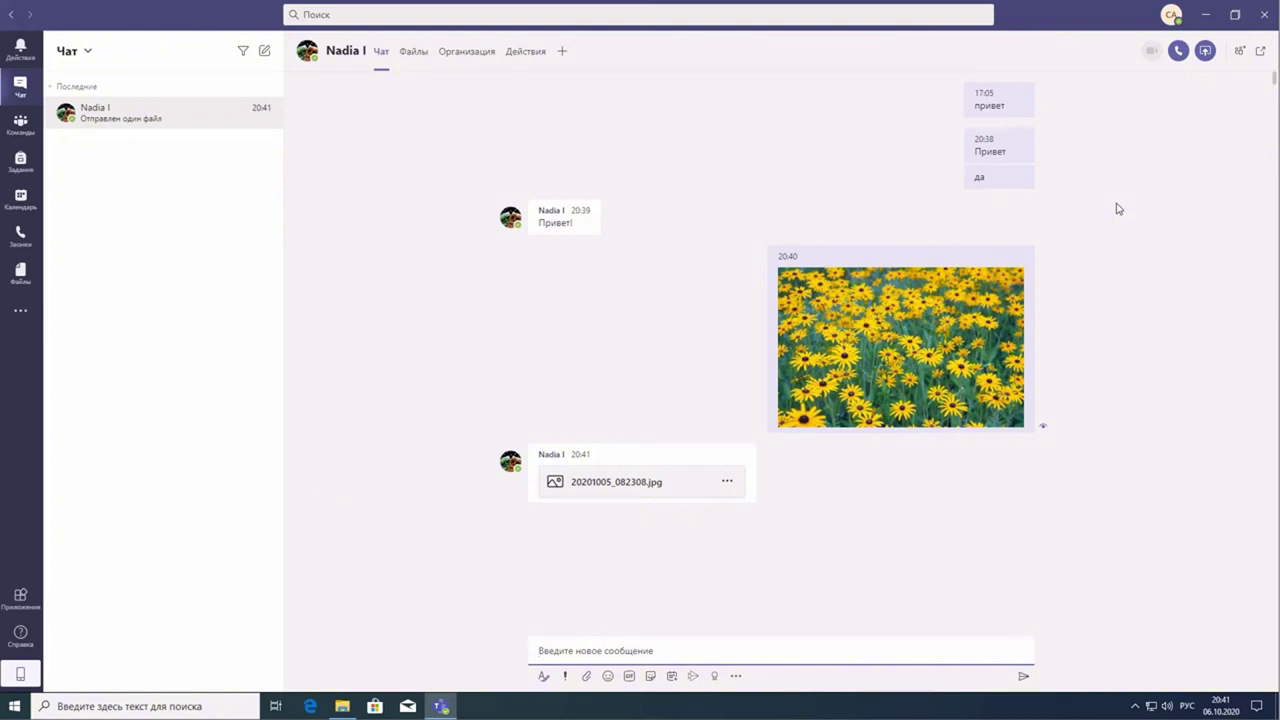
click(620, 484)
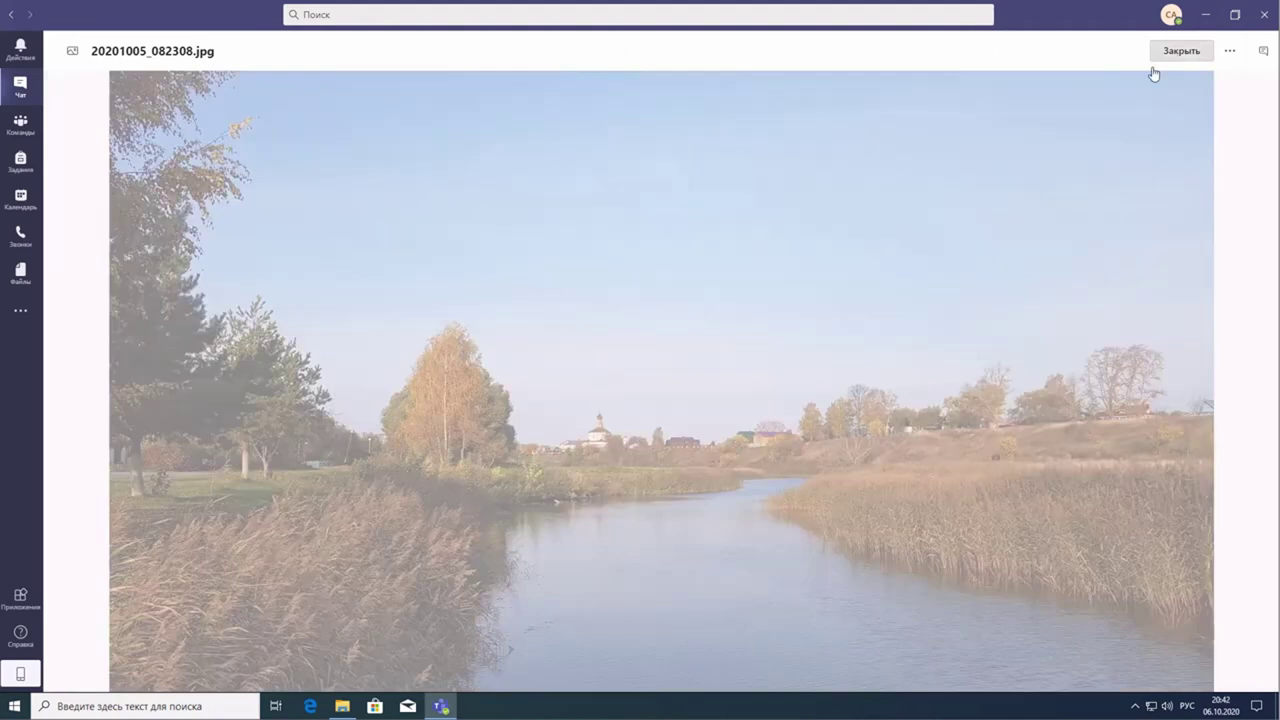
click(1160, 58)
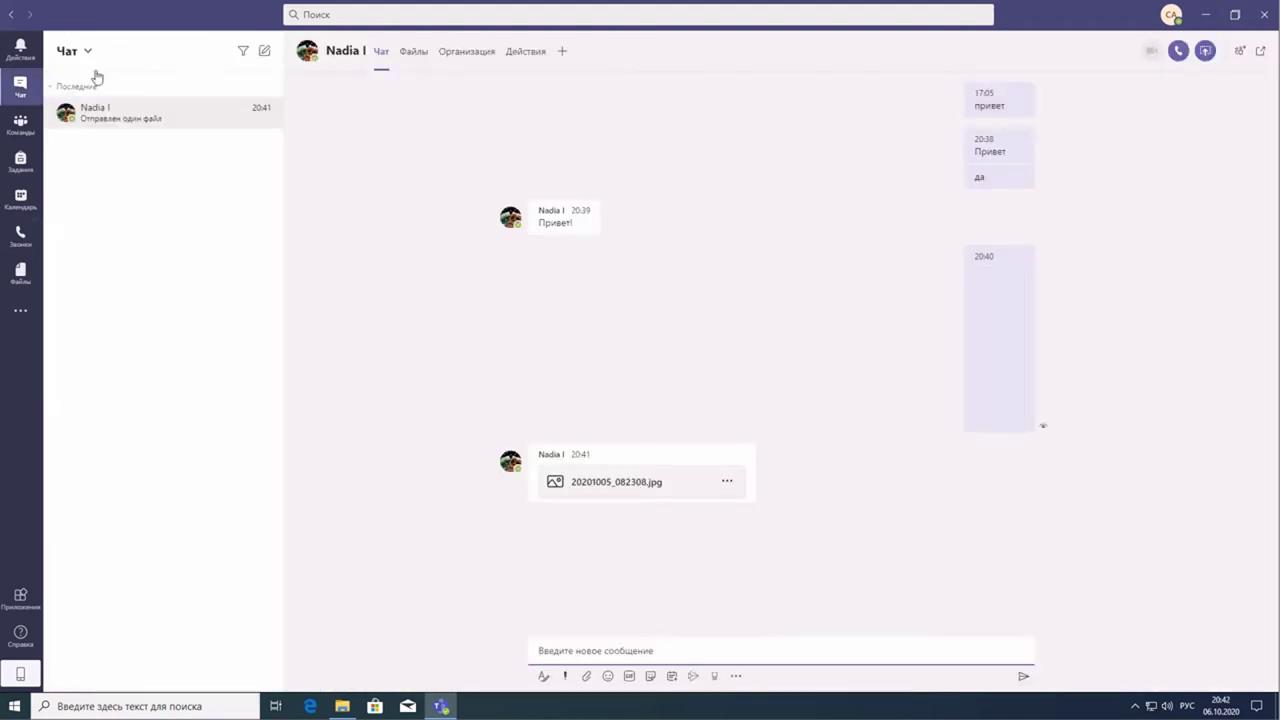
click(592, 484)
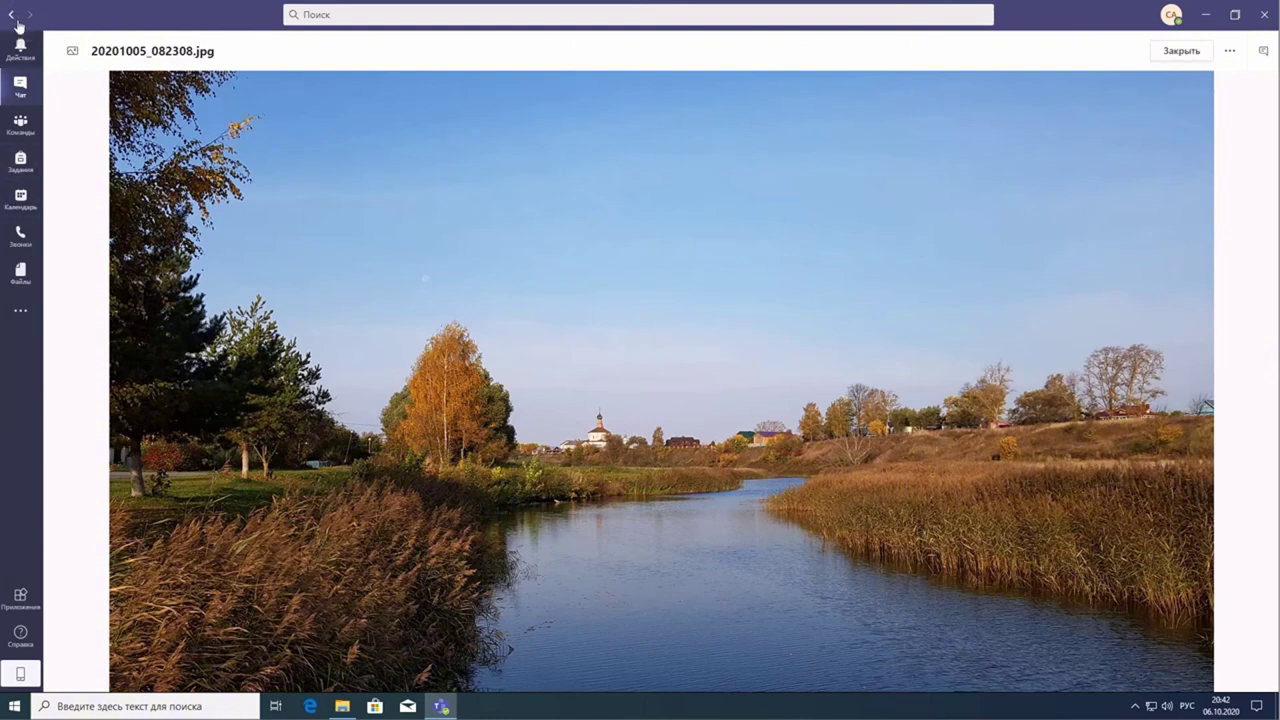
click(801, 444)
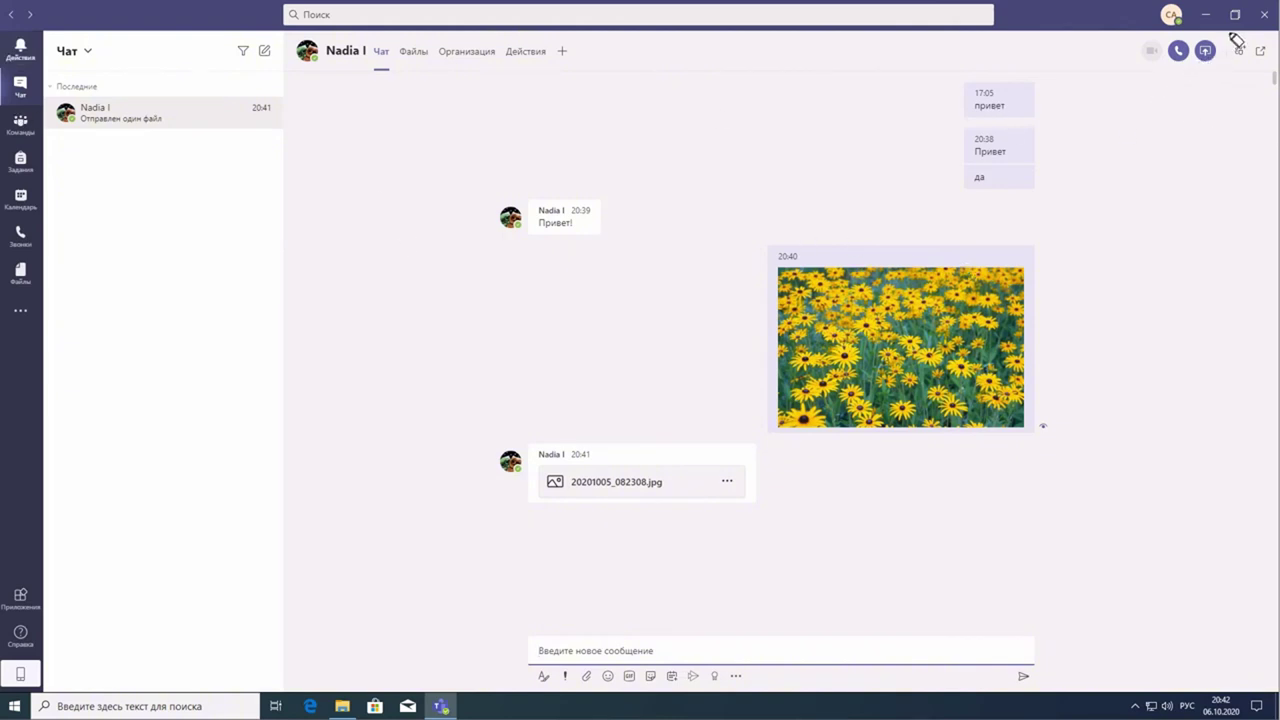
- Add a second colleague by name, starting a new, empty three-person group chat draft
mouse_move(1226, 50)
mouse_down()
mouse_move(1234, 92)
mouse_move(1264, 78)
mouse_move(1250, 36)
mouse_move(1222, 84)
mouse_move(1262, 72)
mouse_move(1232, 28)
mouse_move(1243, 83)
mouse_up()
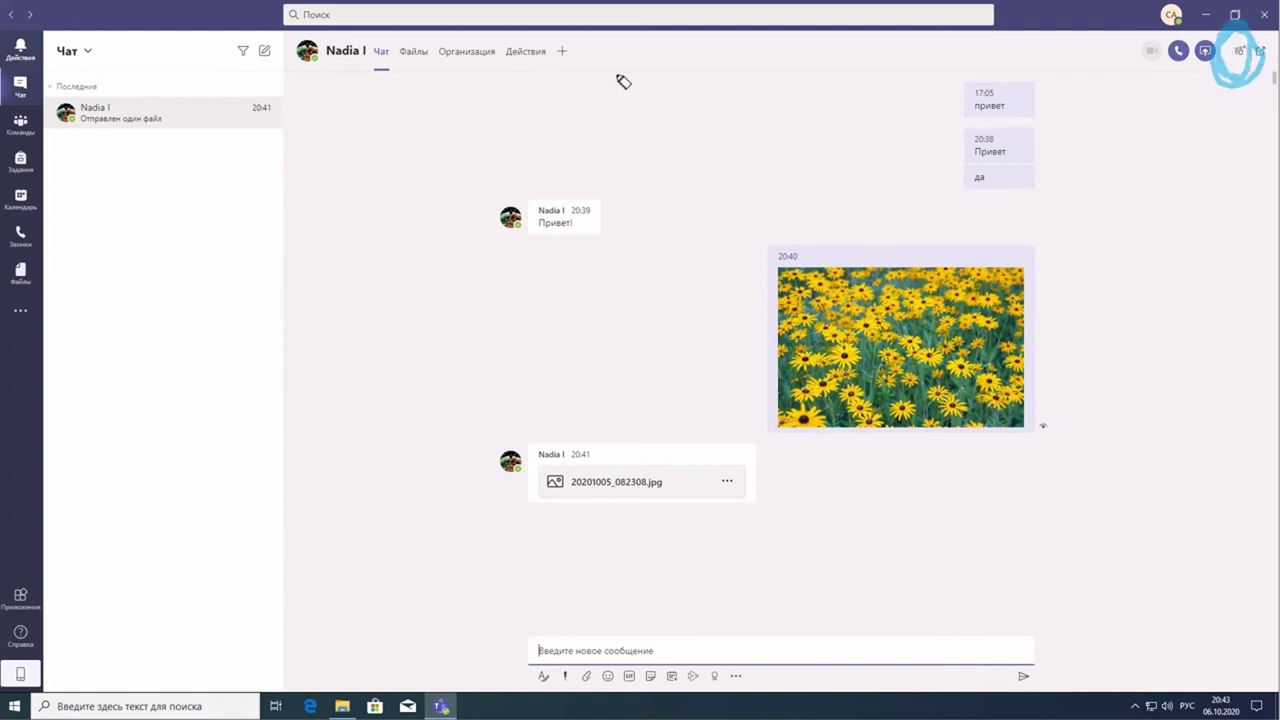
key(e)
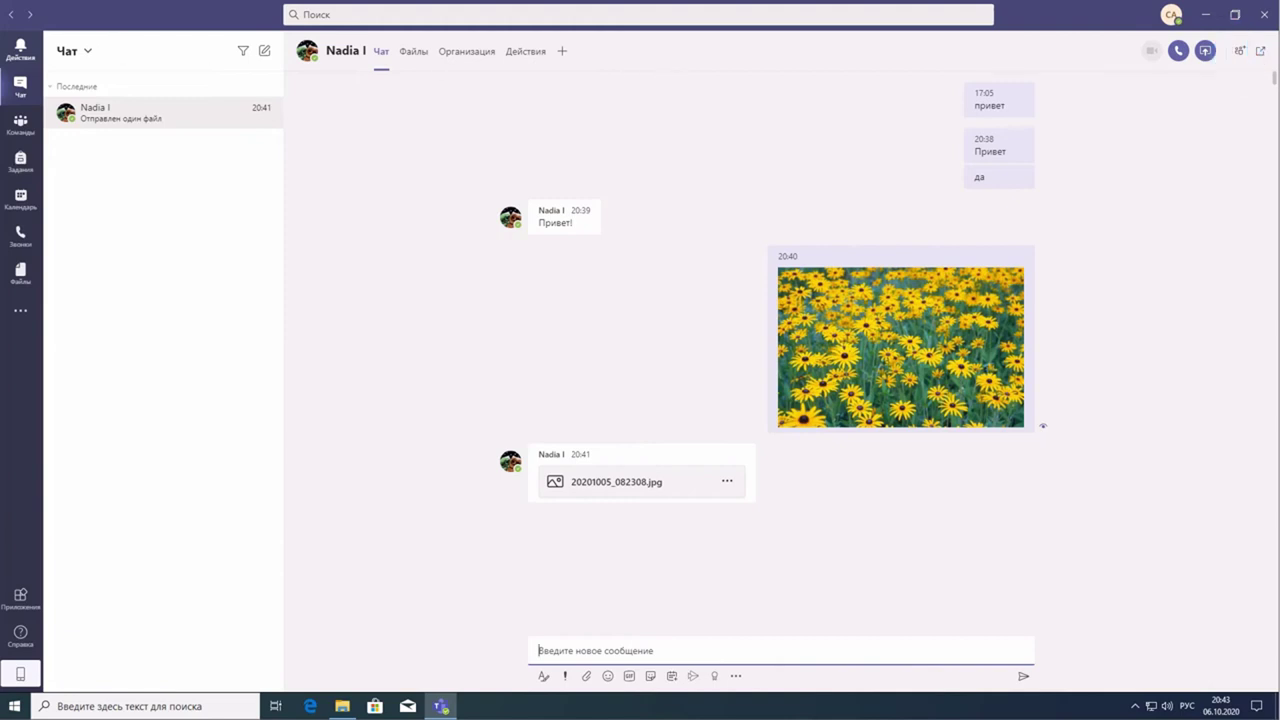
click(1241, 53)
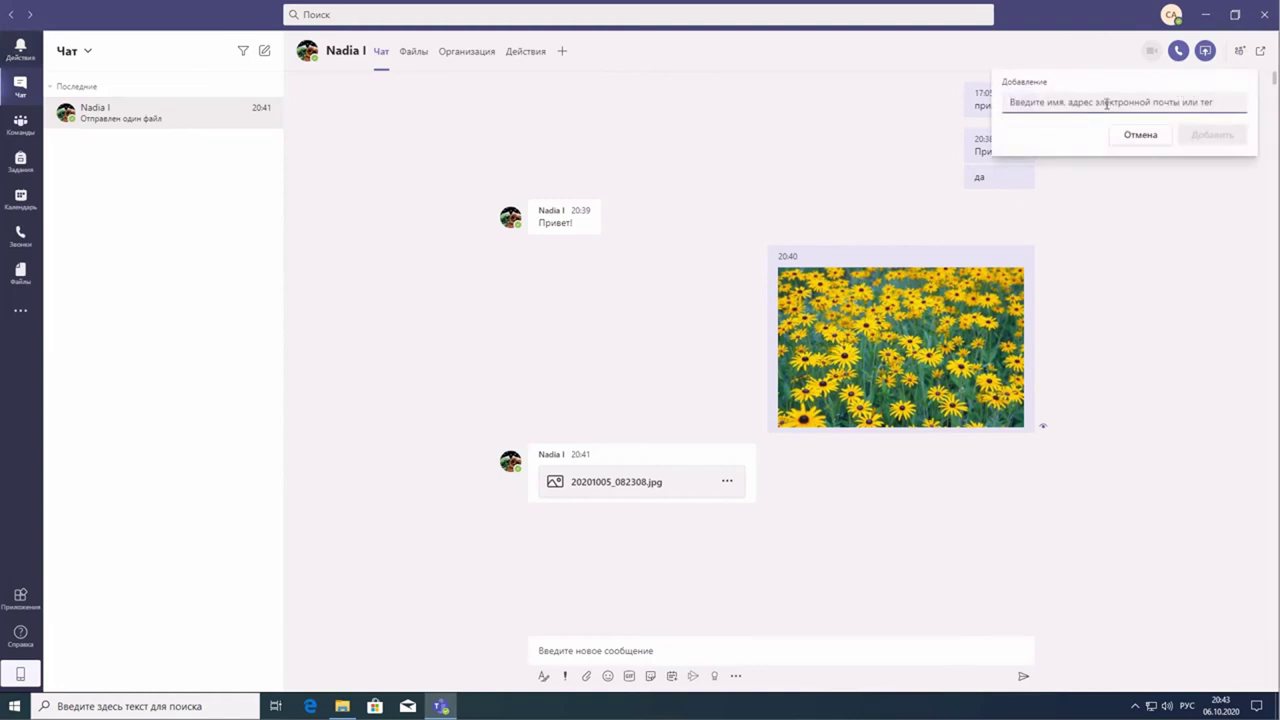
text(караче)
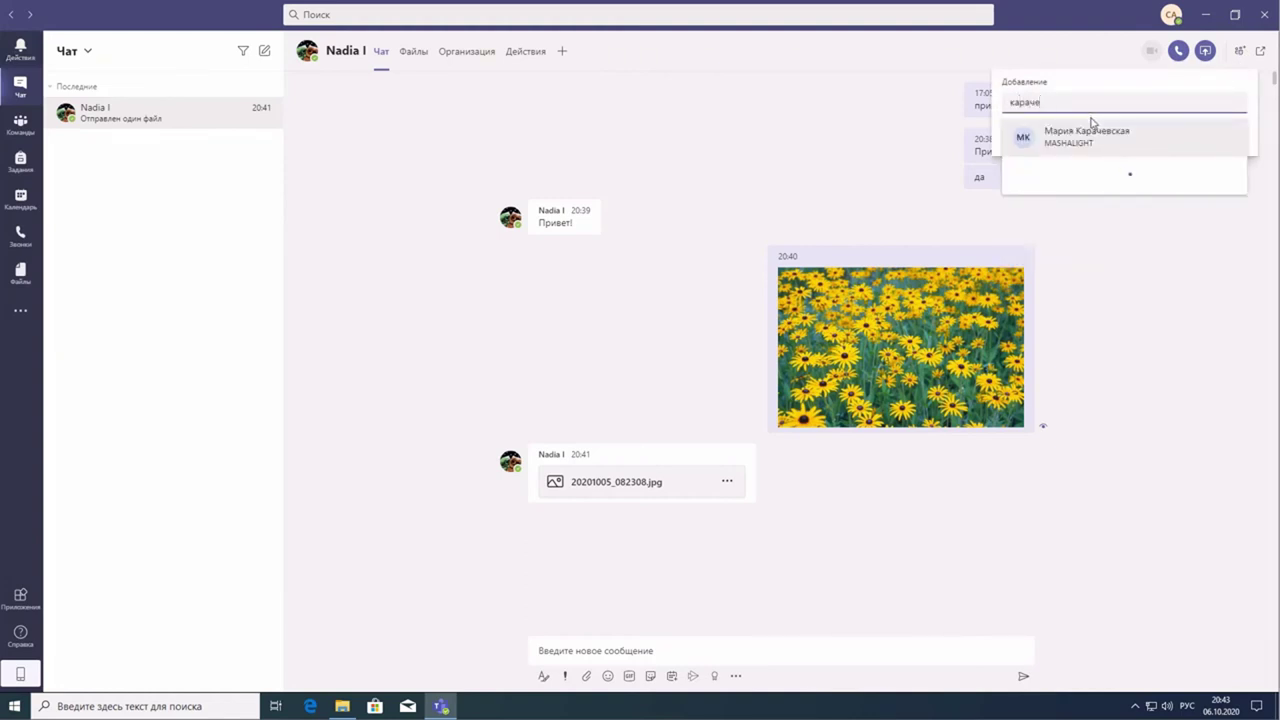
click(1066, 148)
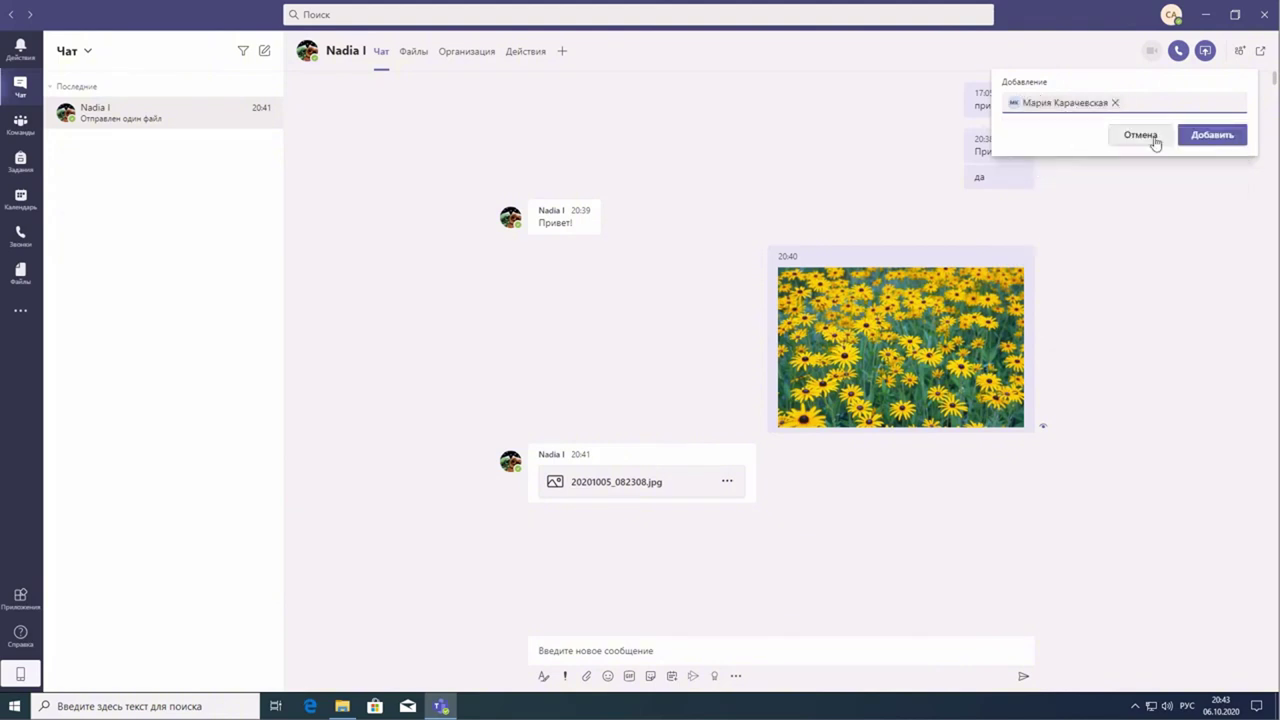
click(1213, 136)
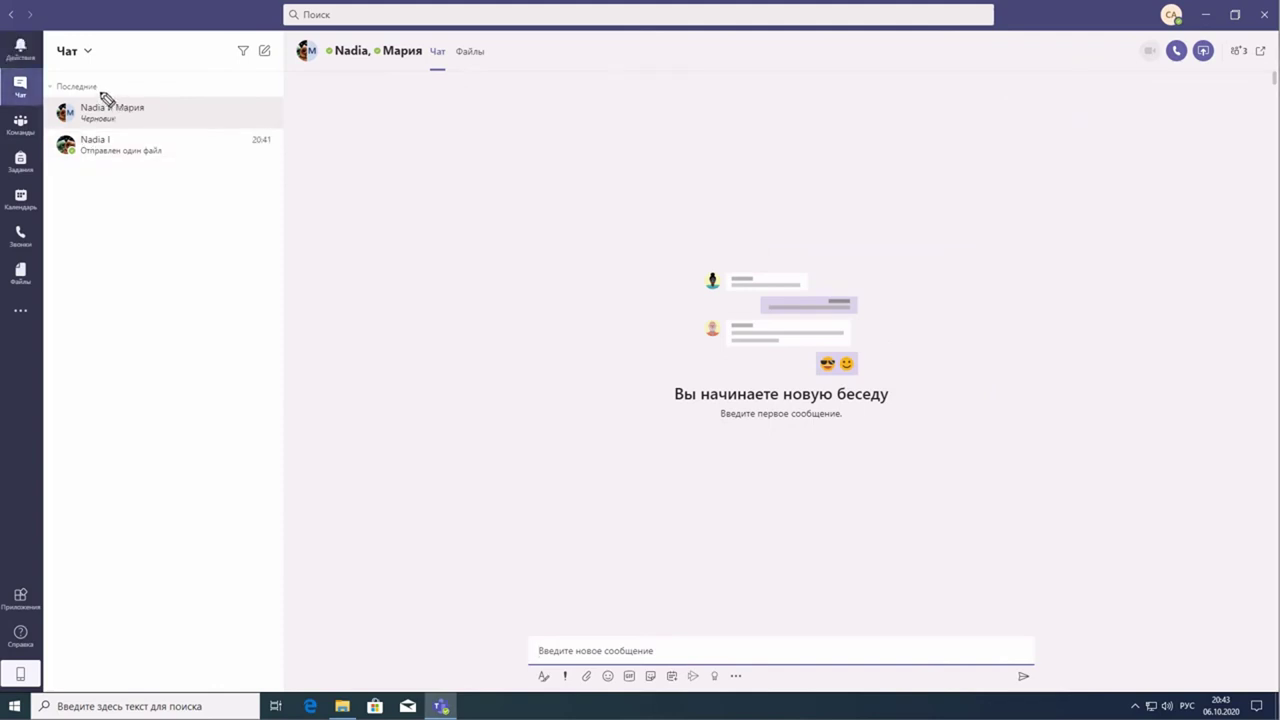
mouse_move(101, 89)
mouse_down()
mouse_move(49, 95)
mouse_move(60, 130)
mouse_move(118, 138)
mouse_move(126, 102)
mouse_move(68, 98)
mouse_up()
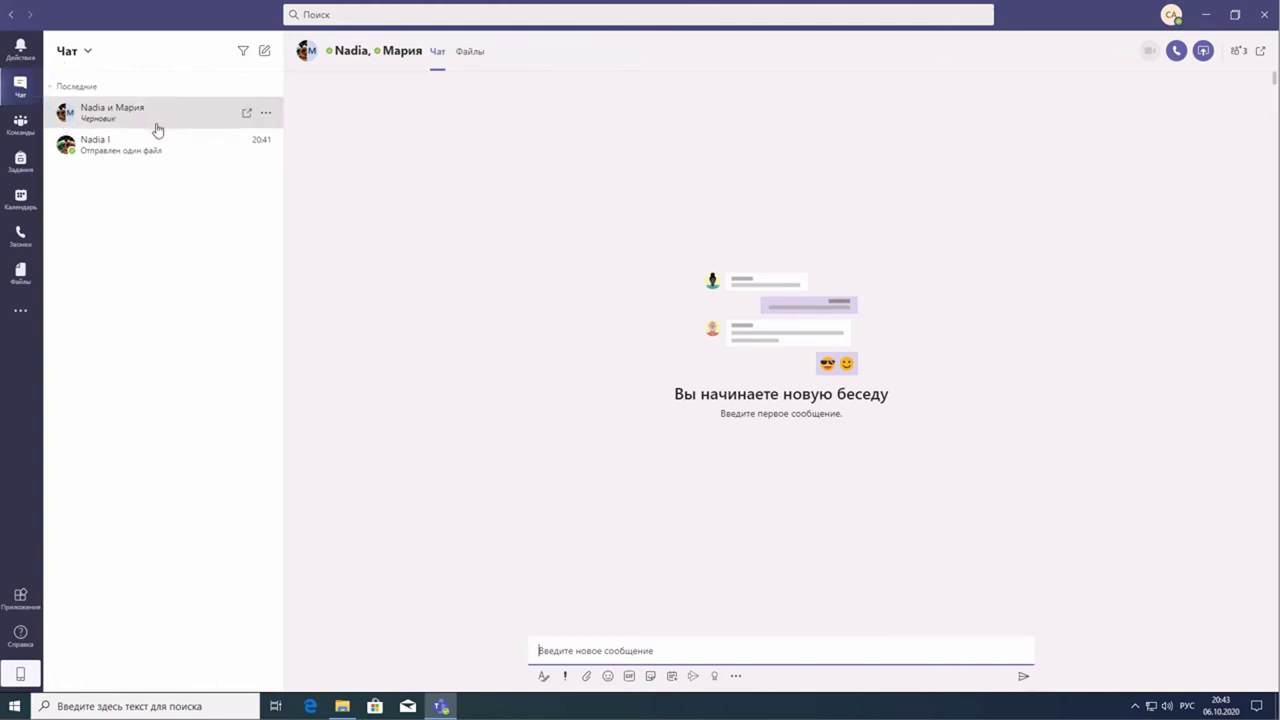
click(122, 150)
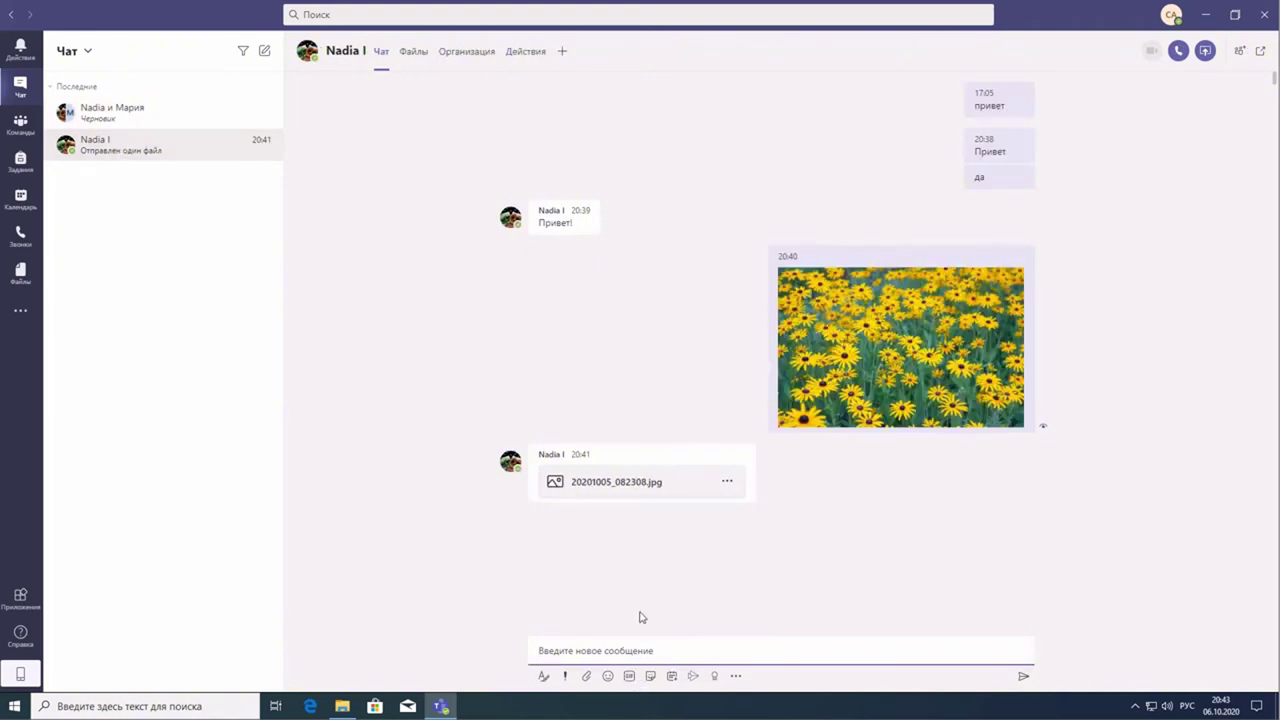
click(126, 117)
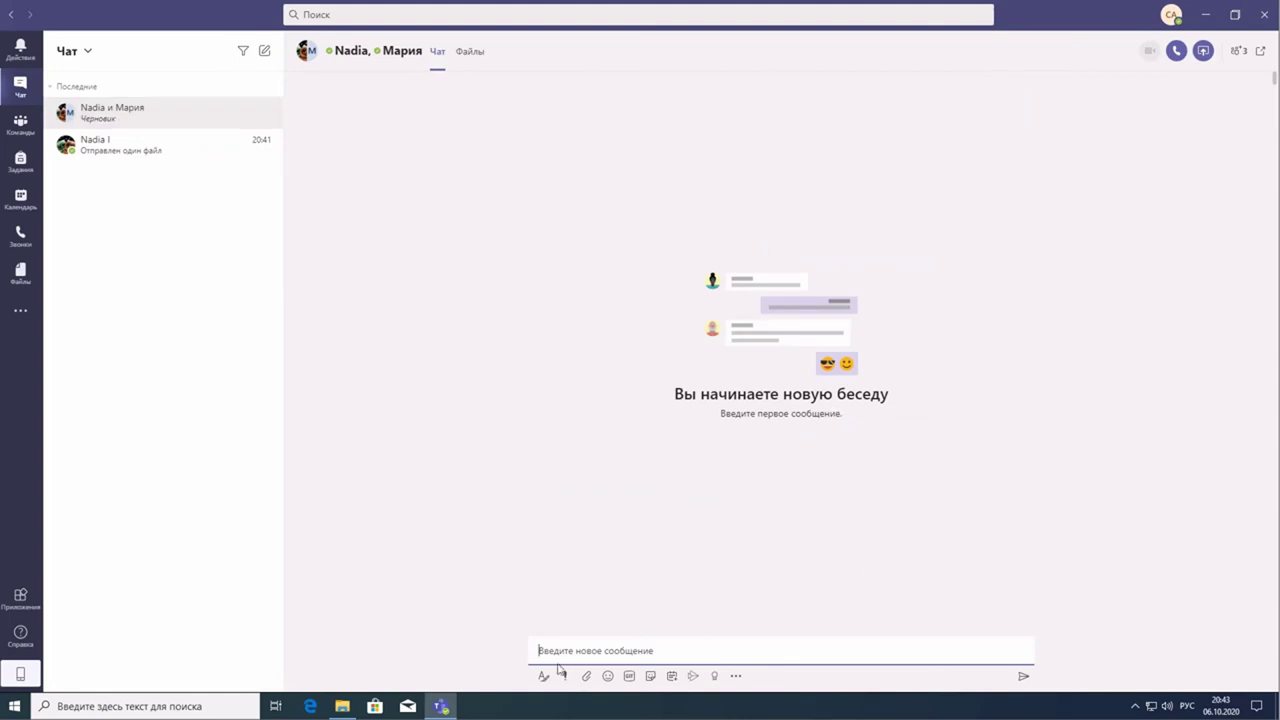
text(п)
key(Return)
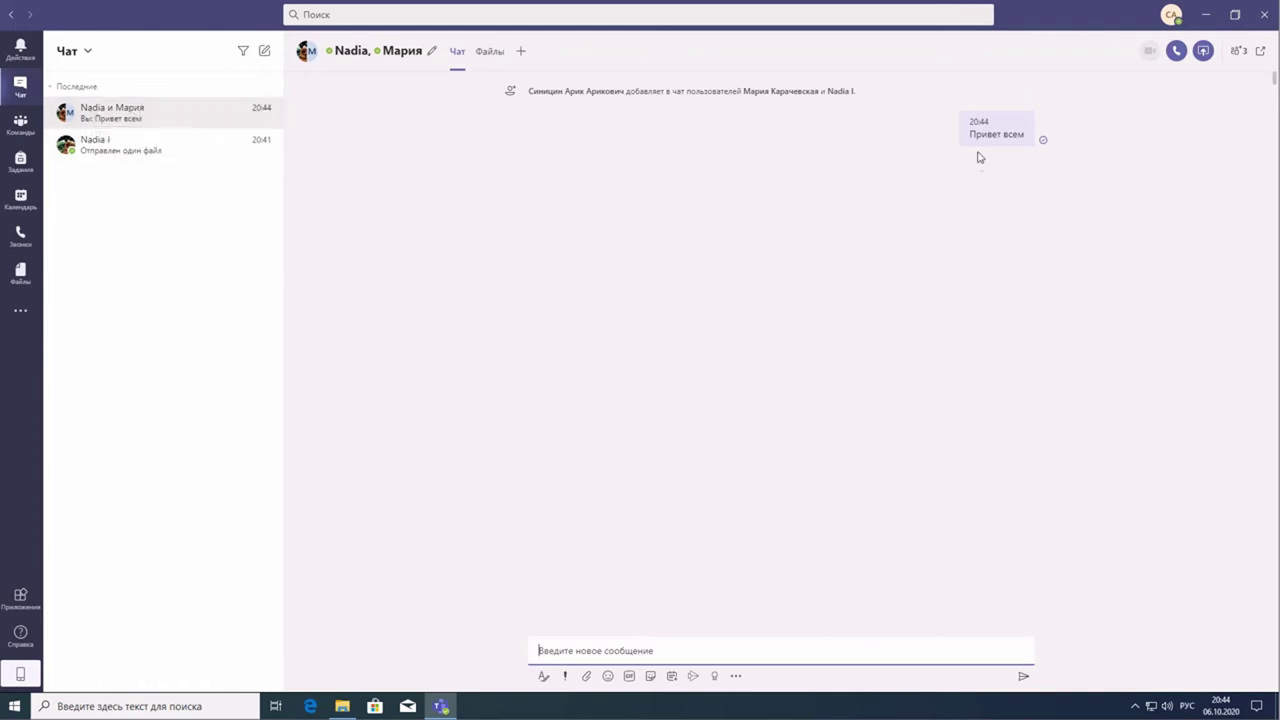
mouse_move(1010, 127)
mouse_move(1045, 145)
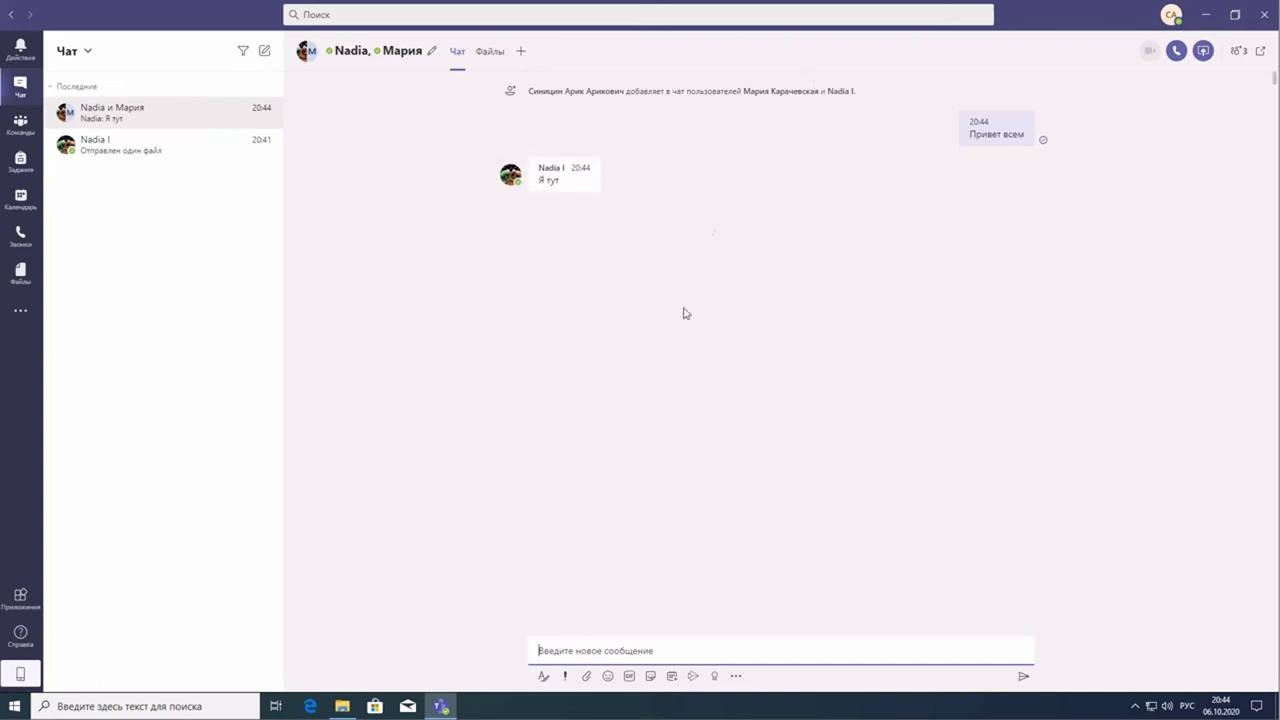
click(588, 679)
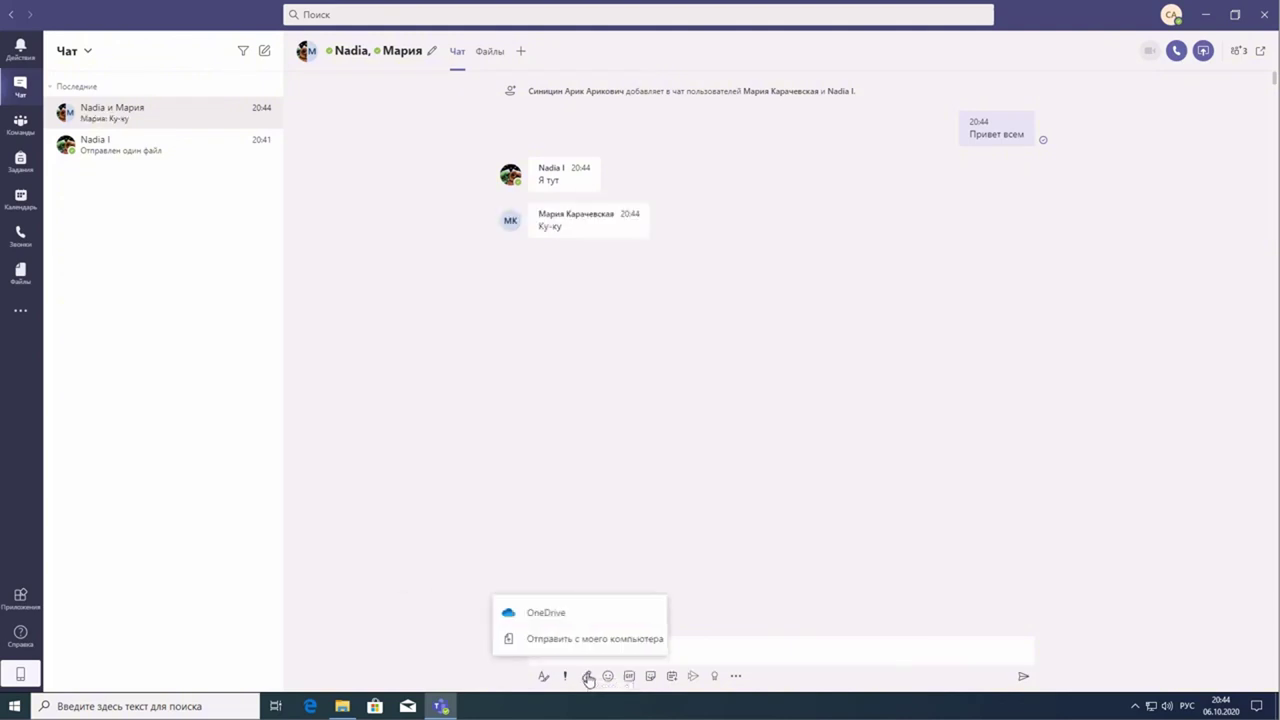
click(1008, 375)
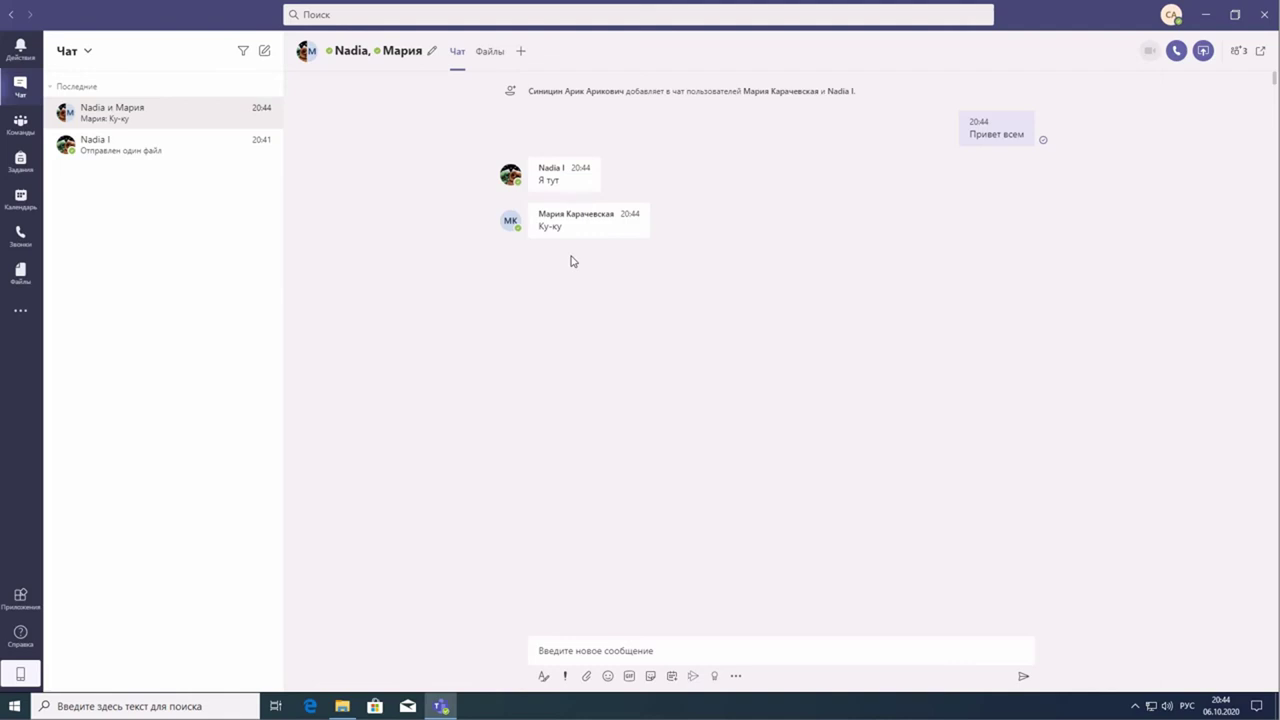
click(97, 156)
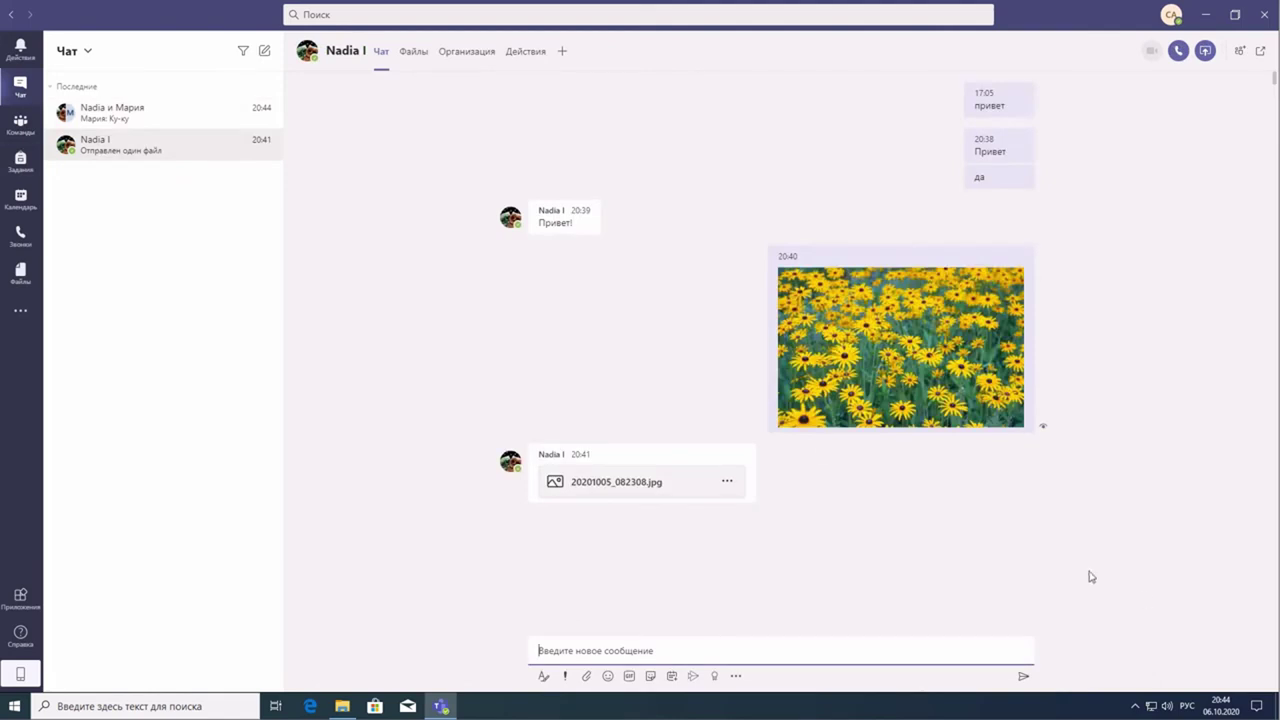
click(112, 112)
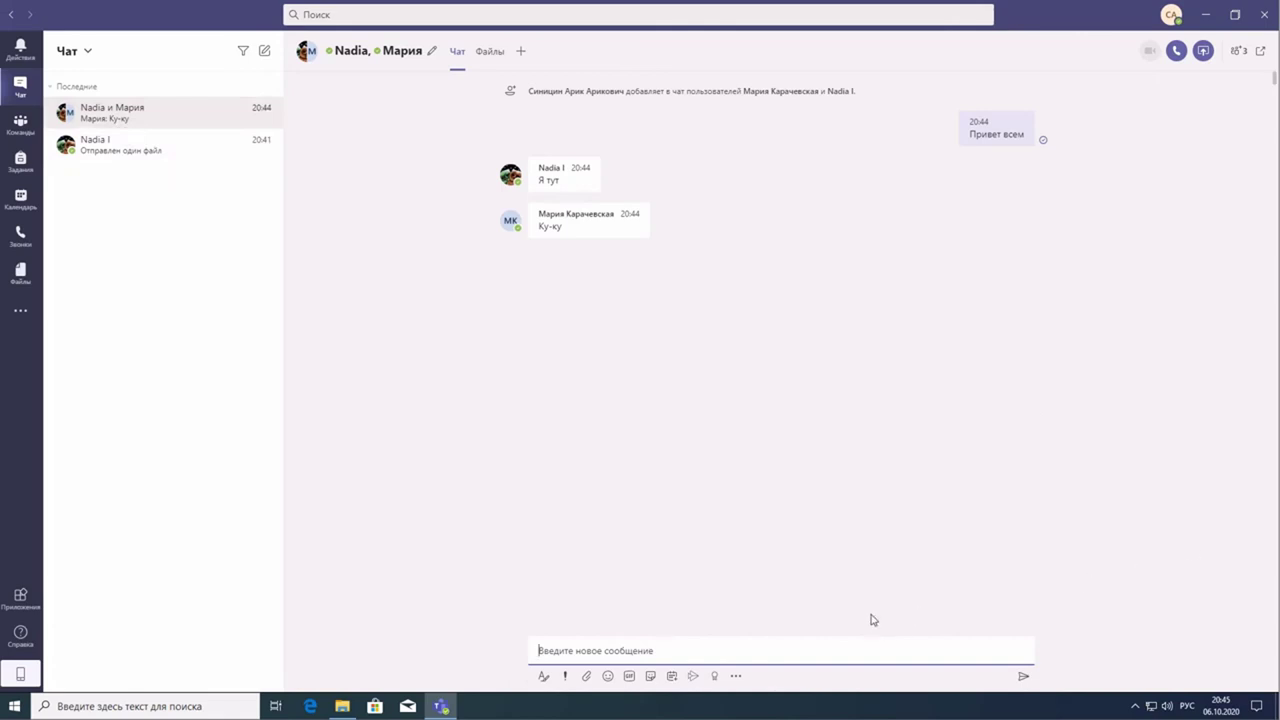
- Attach the photo _DSC0400.jpg from the computer and send it to the group chat
click(587, 676)
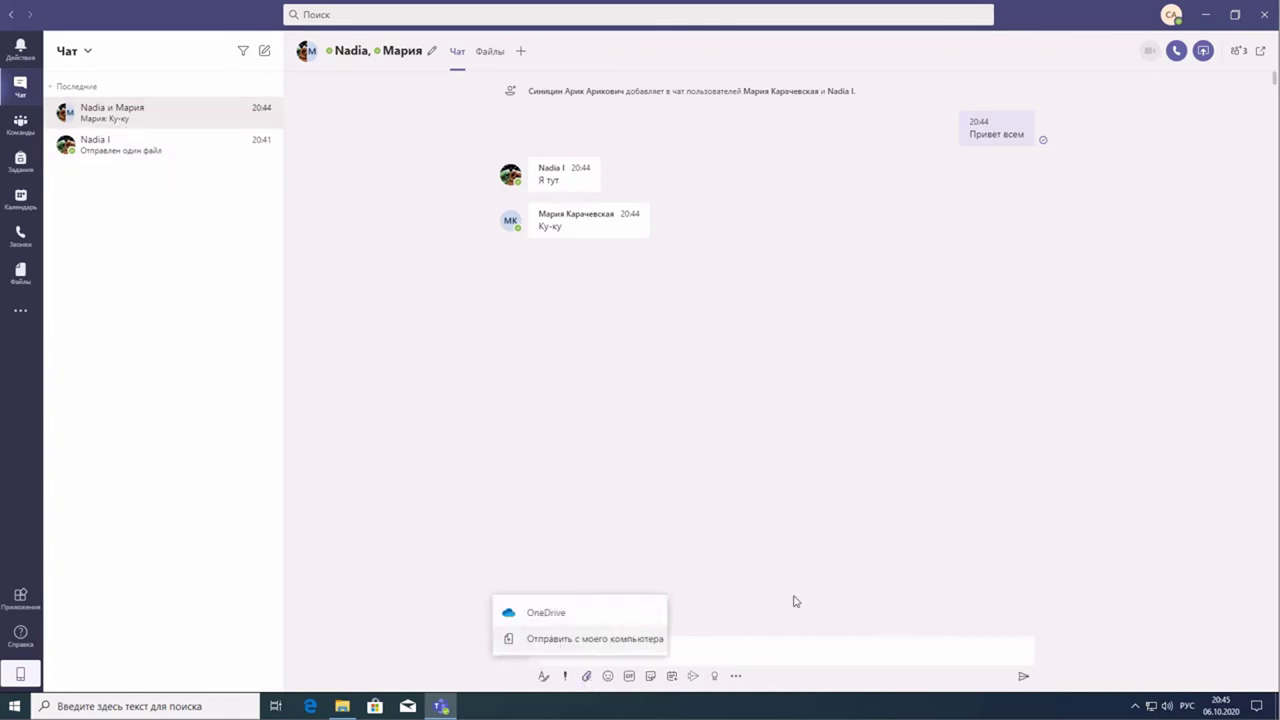
click(167, 118)
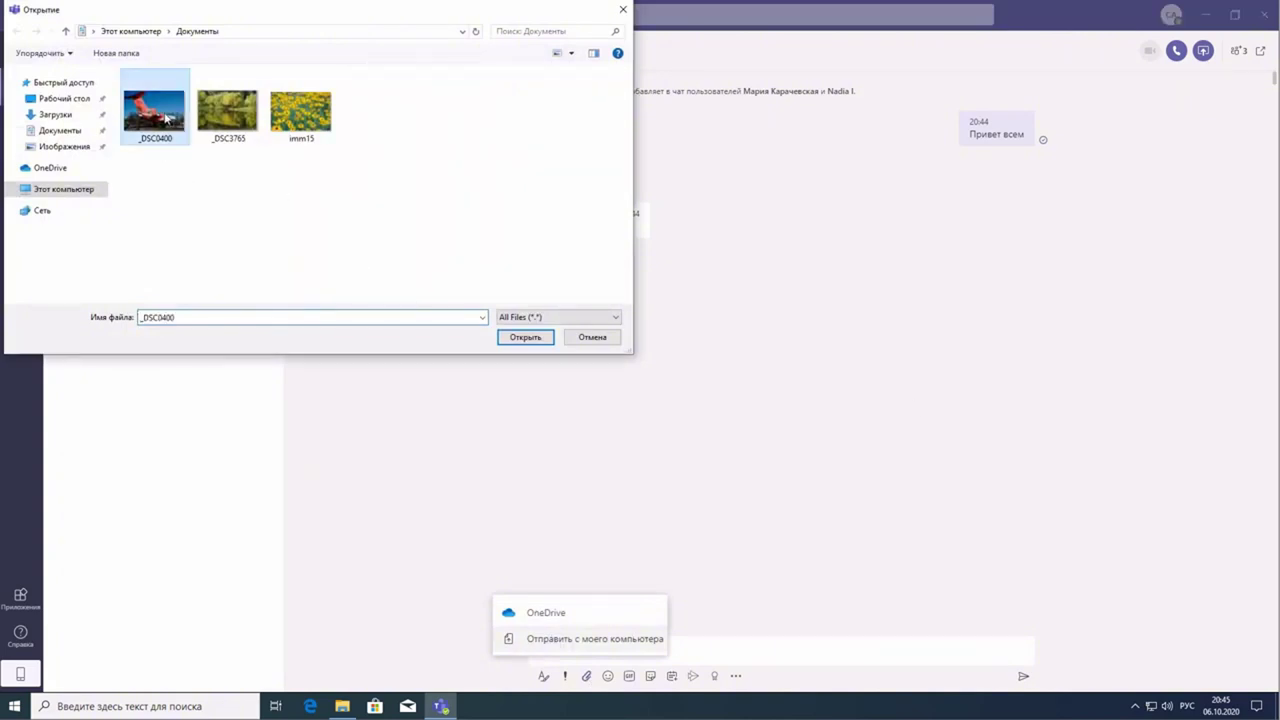
click(522, 340)
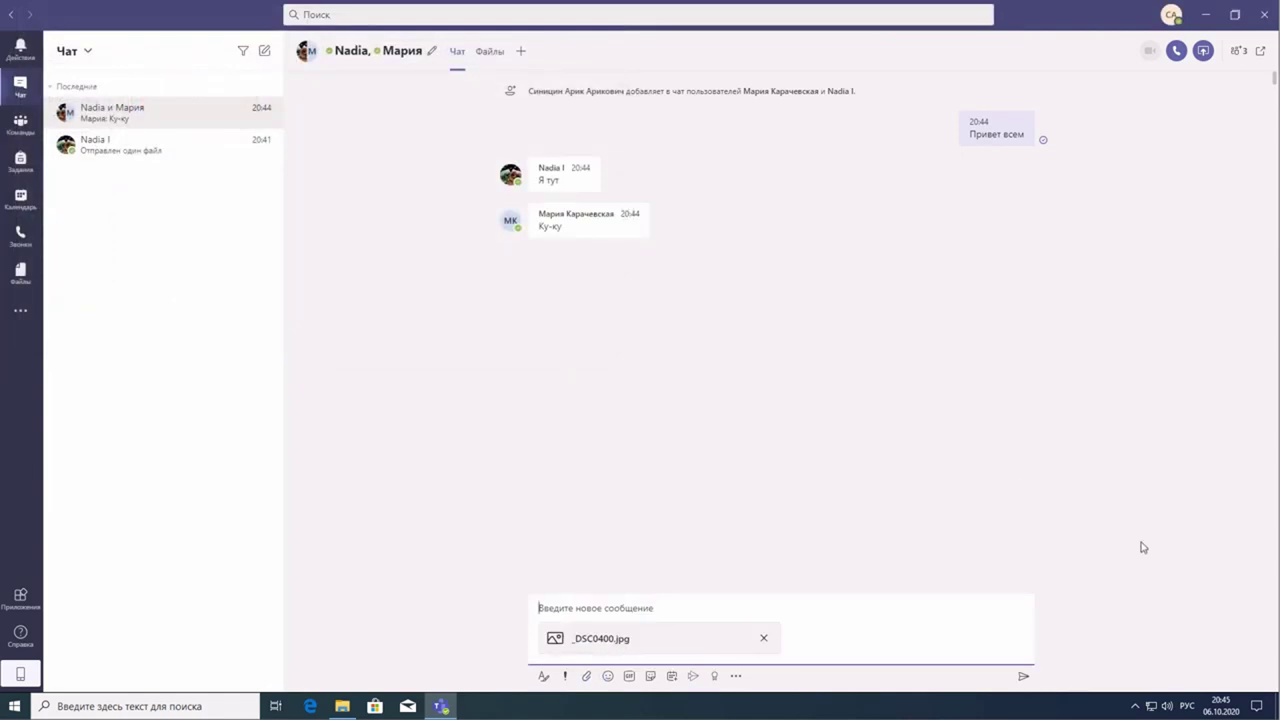
click(1023, 677)
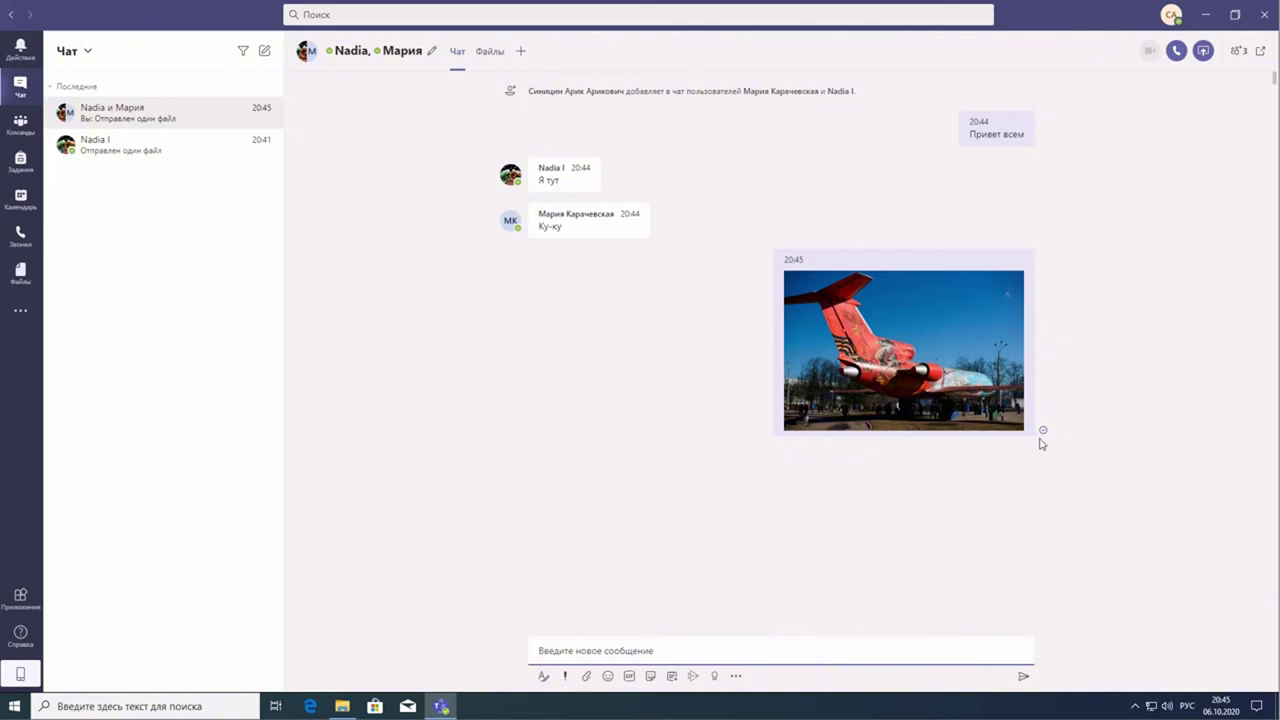
mouse_move(1045, 435)
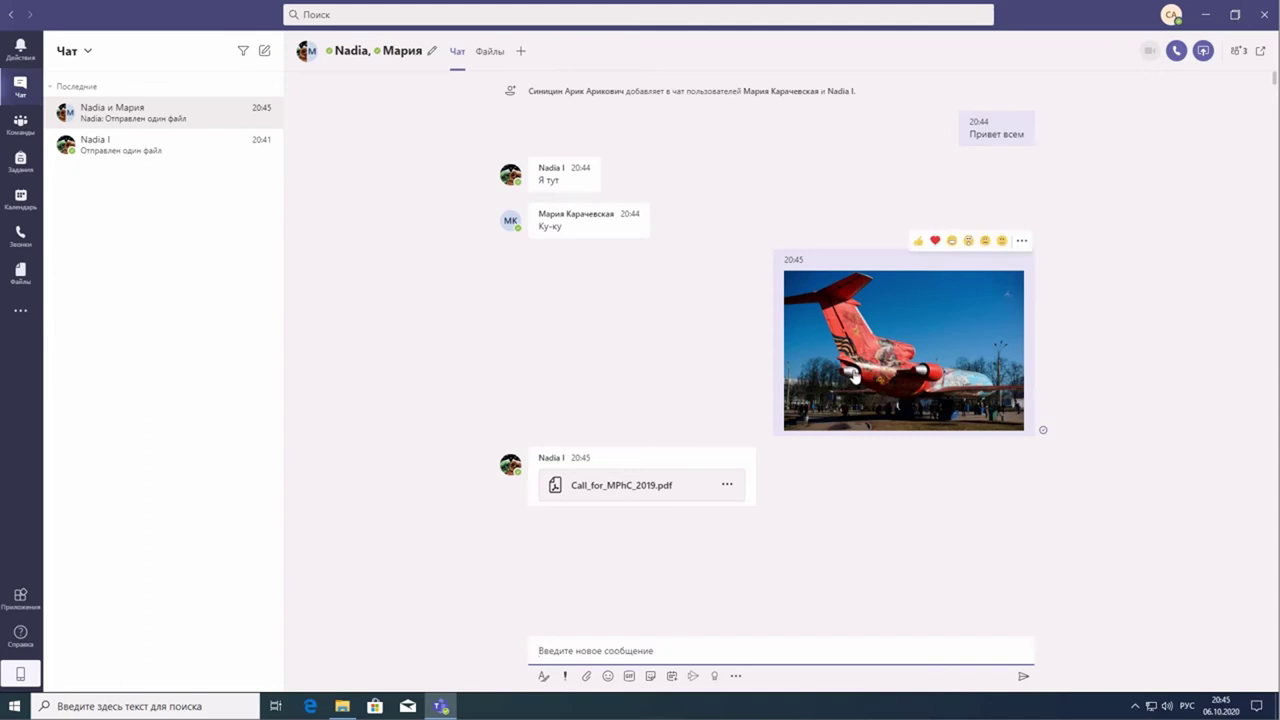
click(856, 376)
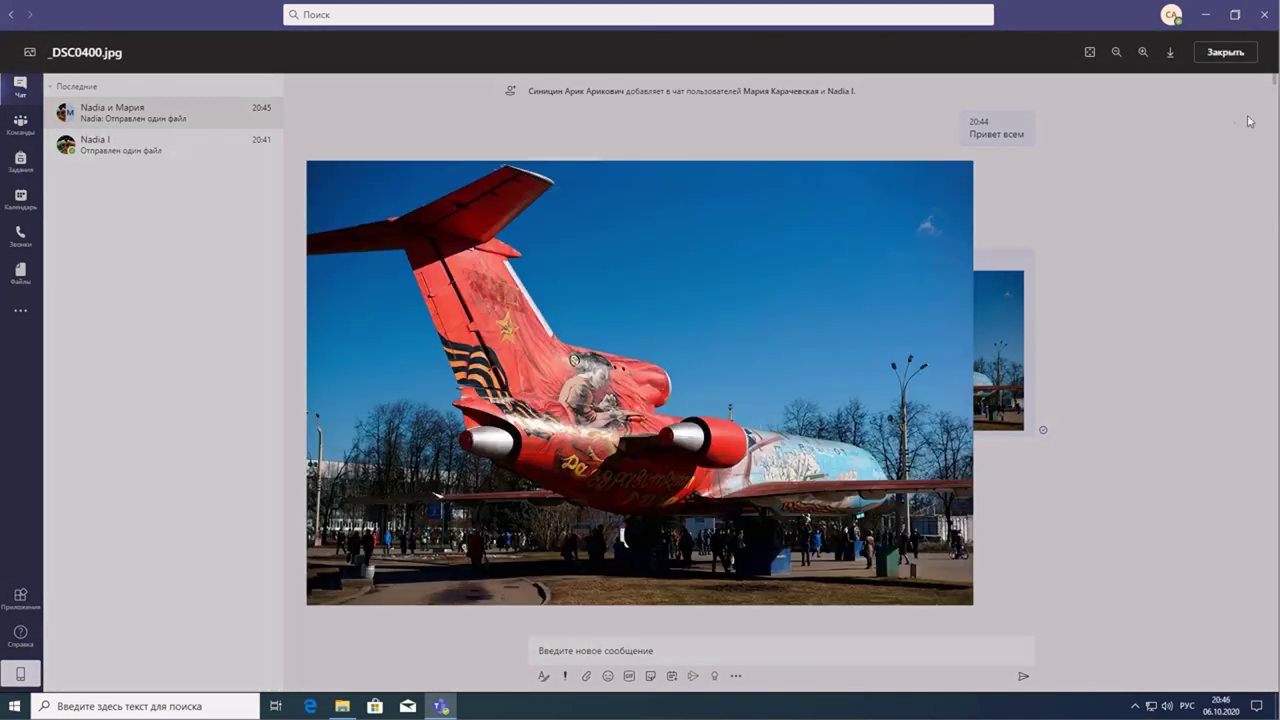
click(1226, 57)
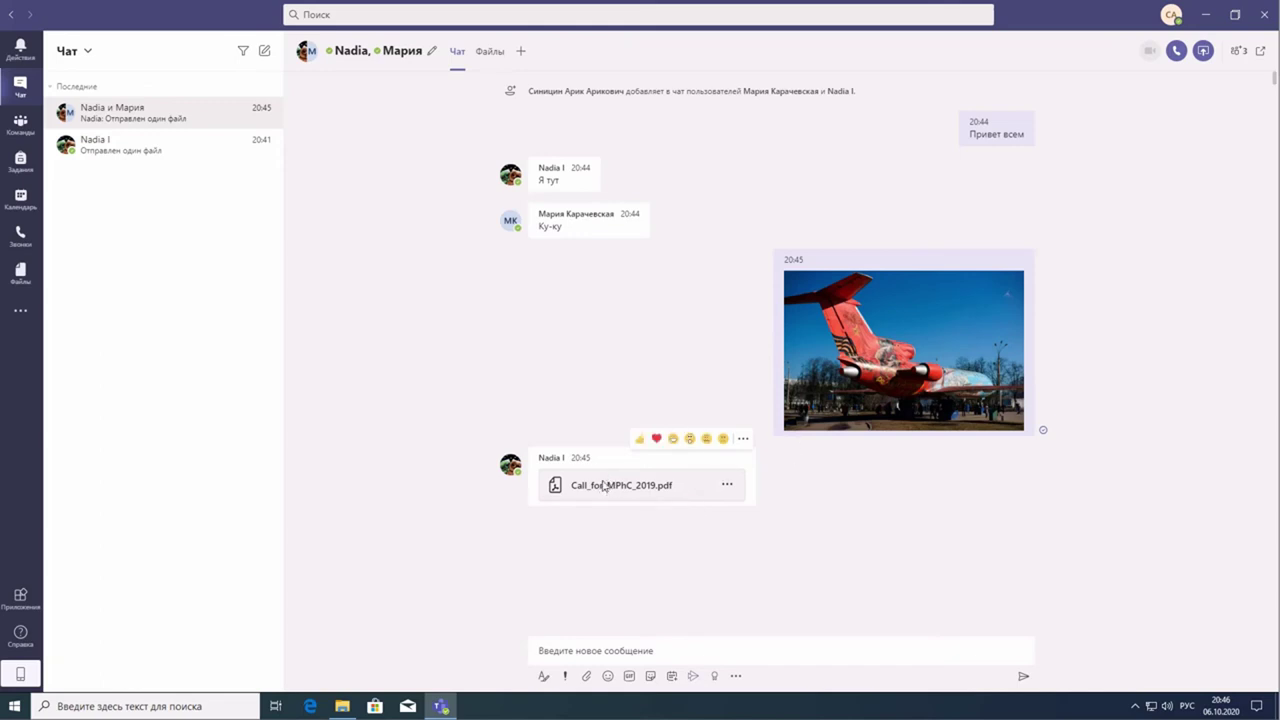
click(605, 485)
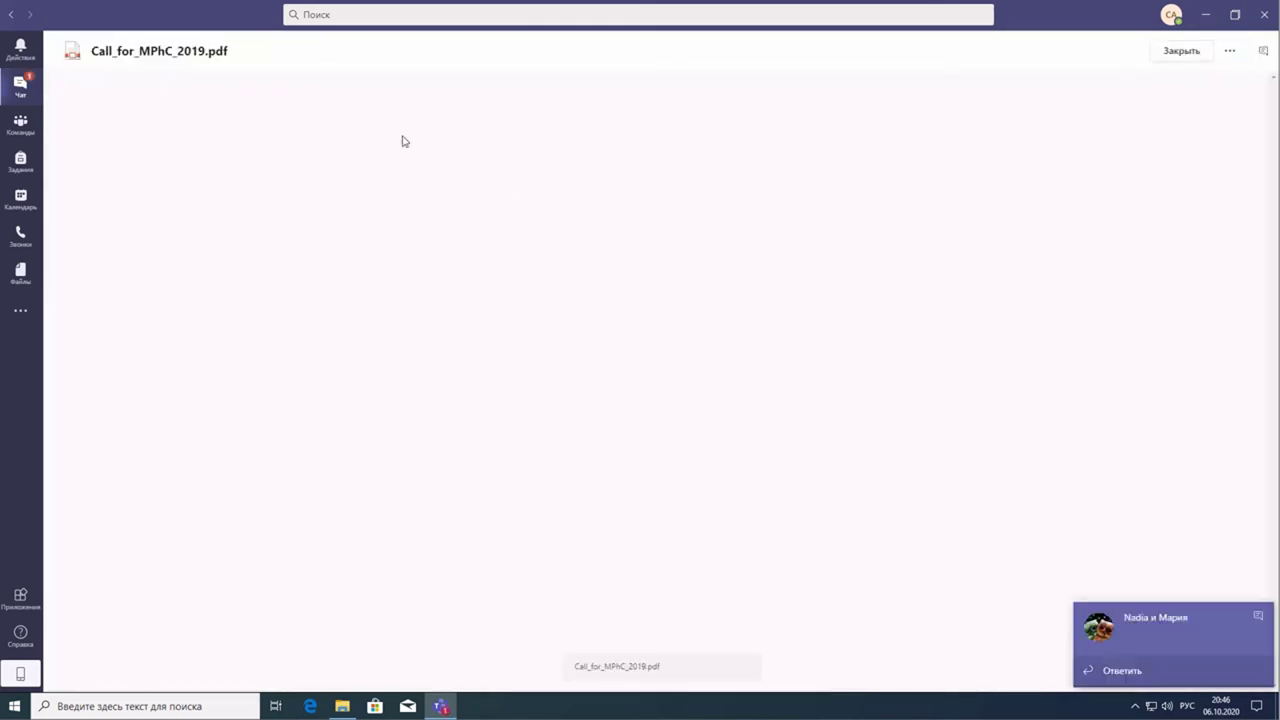
click(1178, 51)
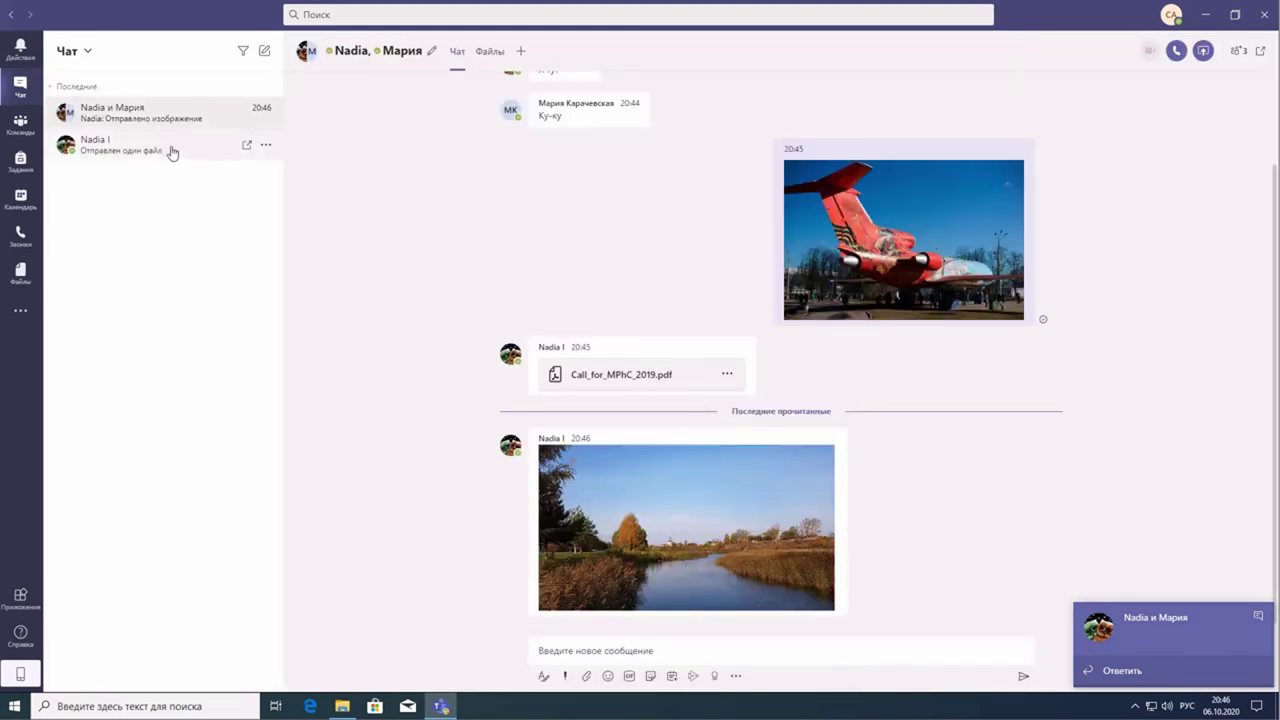
click(111, 142)
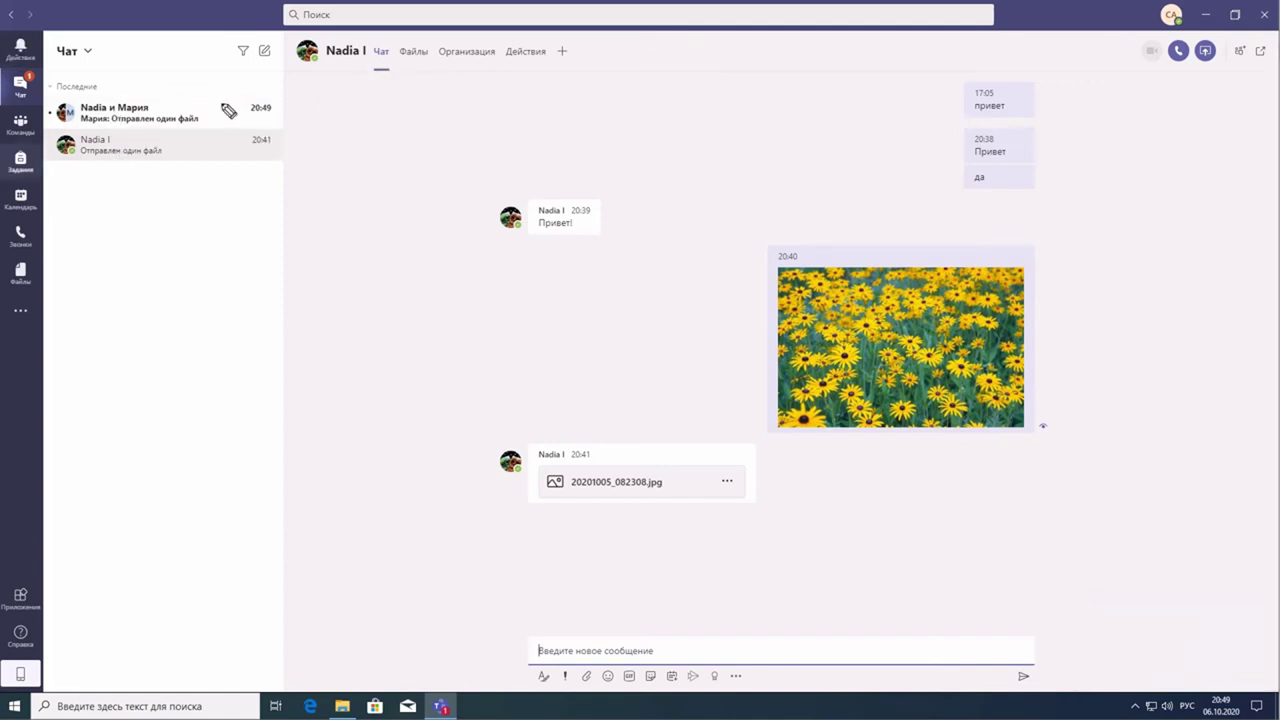
mouse_move(360, 72)
mouse_down()
mouse_move(583, 85)
mouse_move(618, 53)
mouse_up()
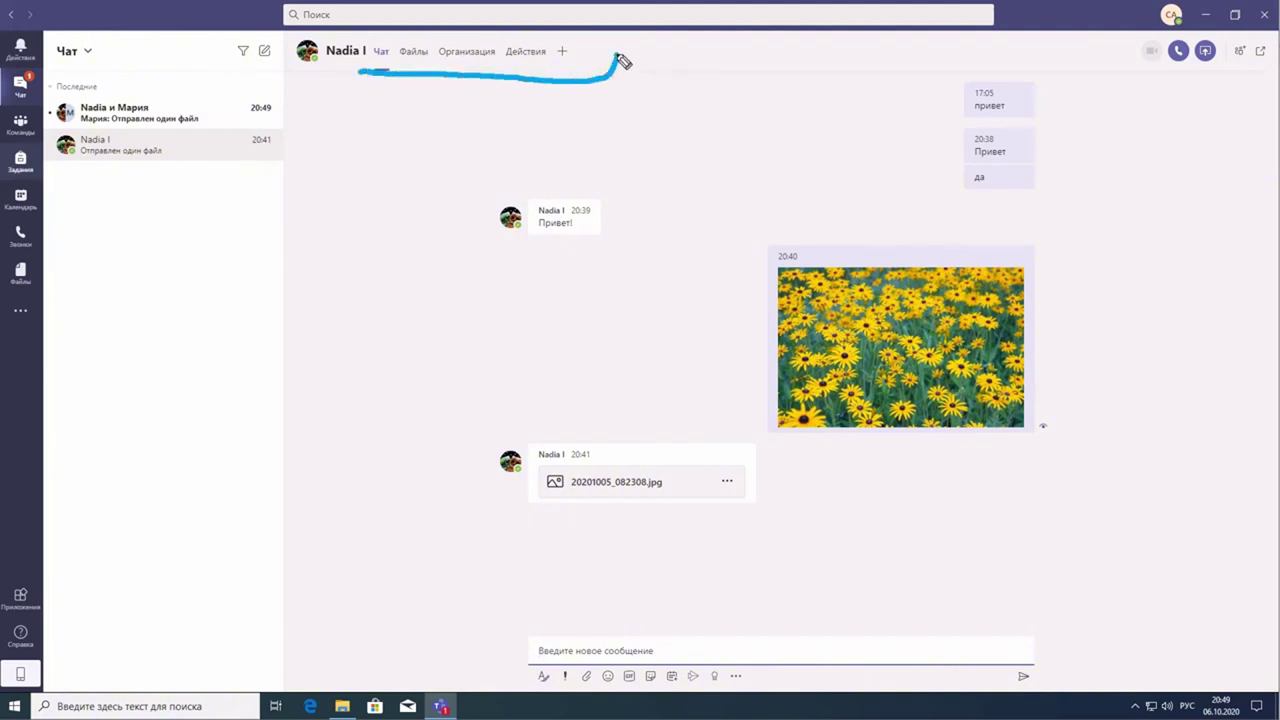
drag(378, 43, 560, 66)
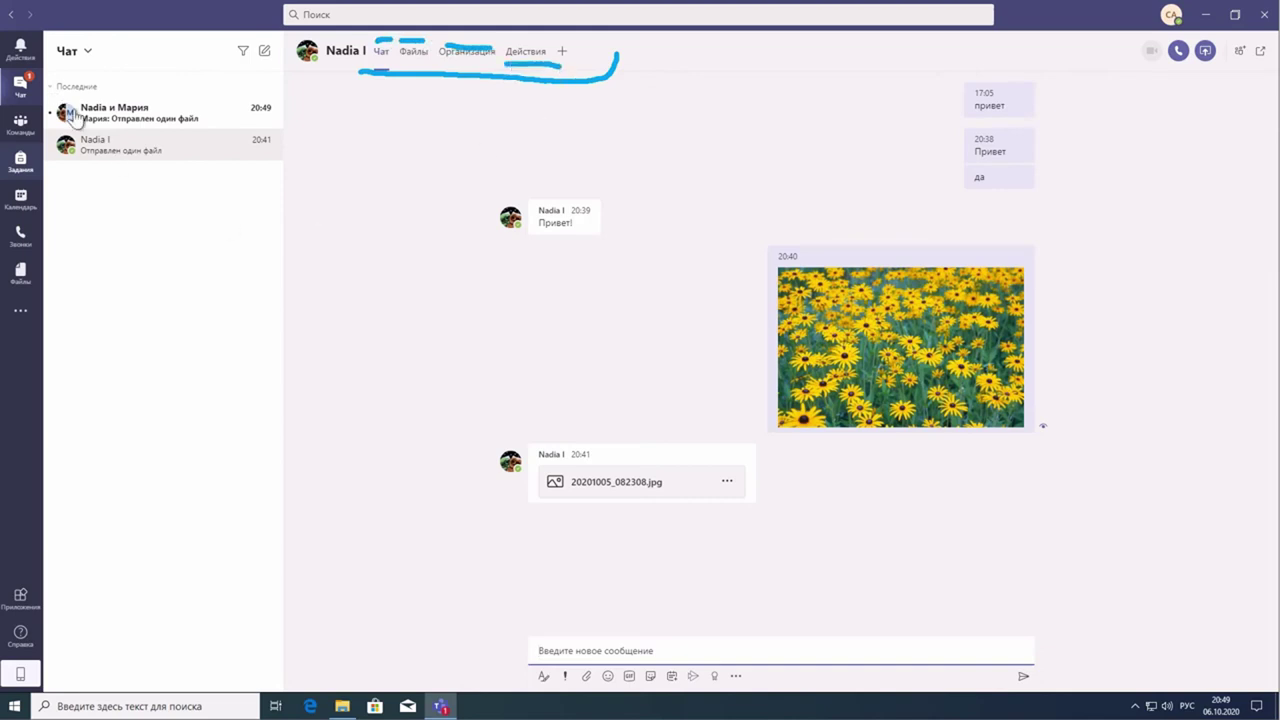
click(201, 126)
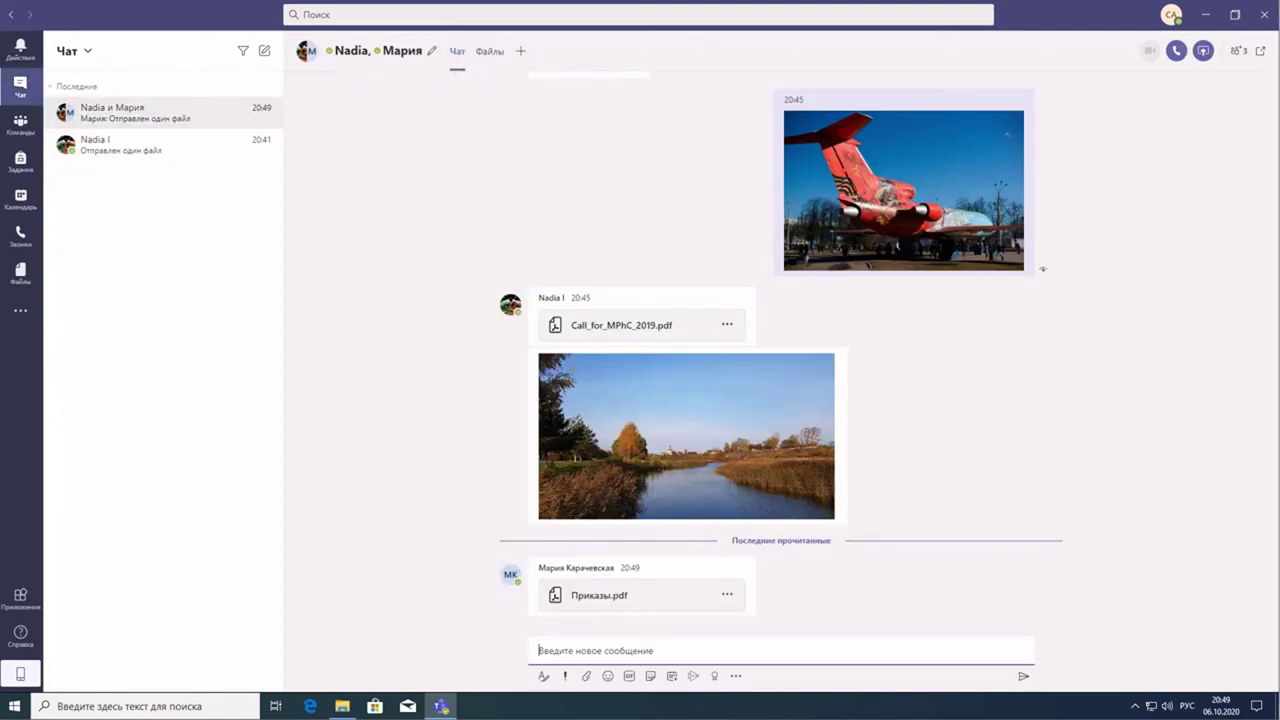
drag(478, 67, 526, 66)
click(117, 150)
- Show the one-to-one chat's Файлы tab listing its shared files
drag(400, 68, 427, 68)
click(414, 66)
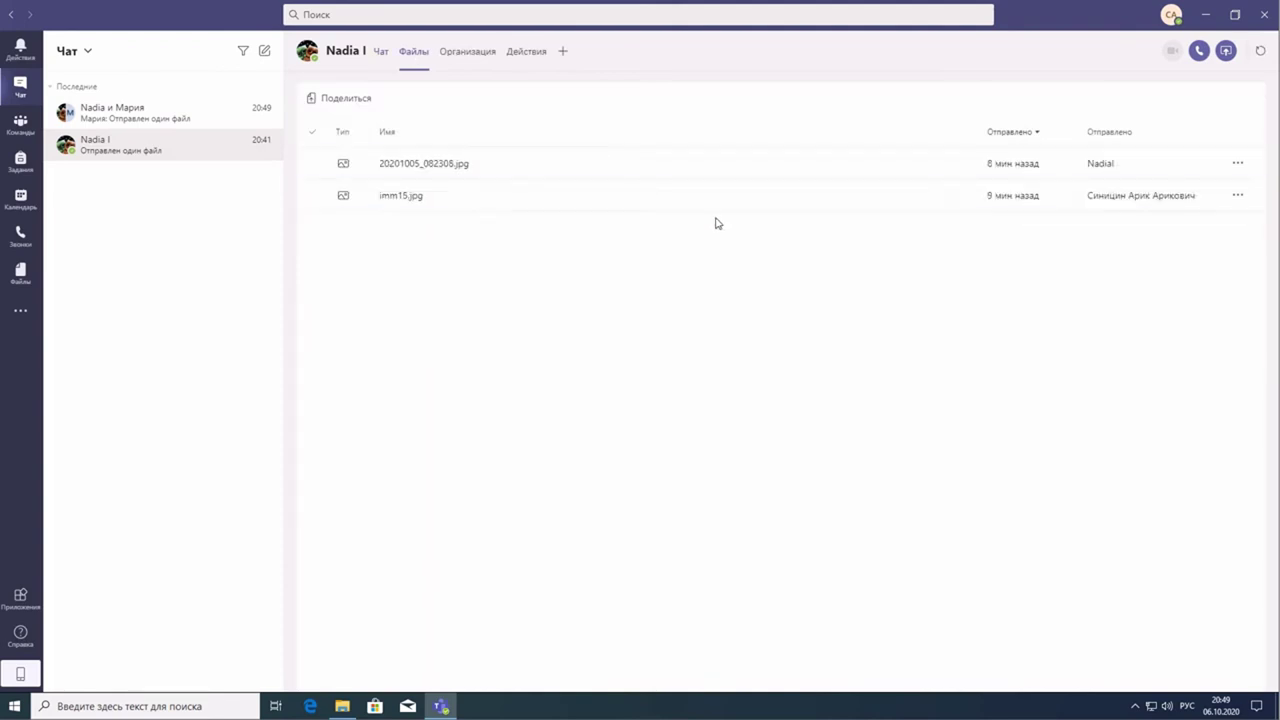
drag(375, 70, 388, 70)
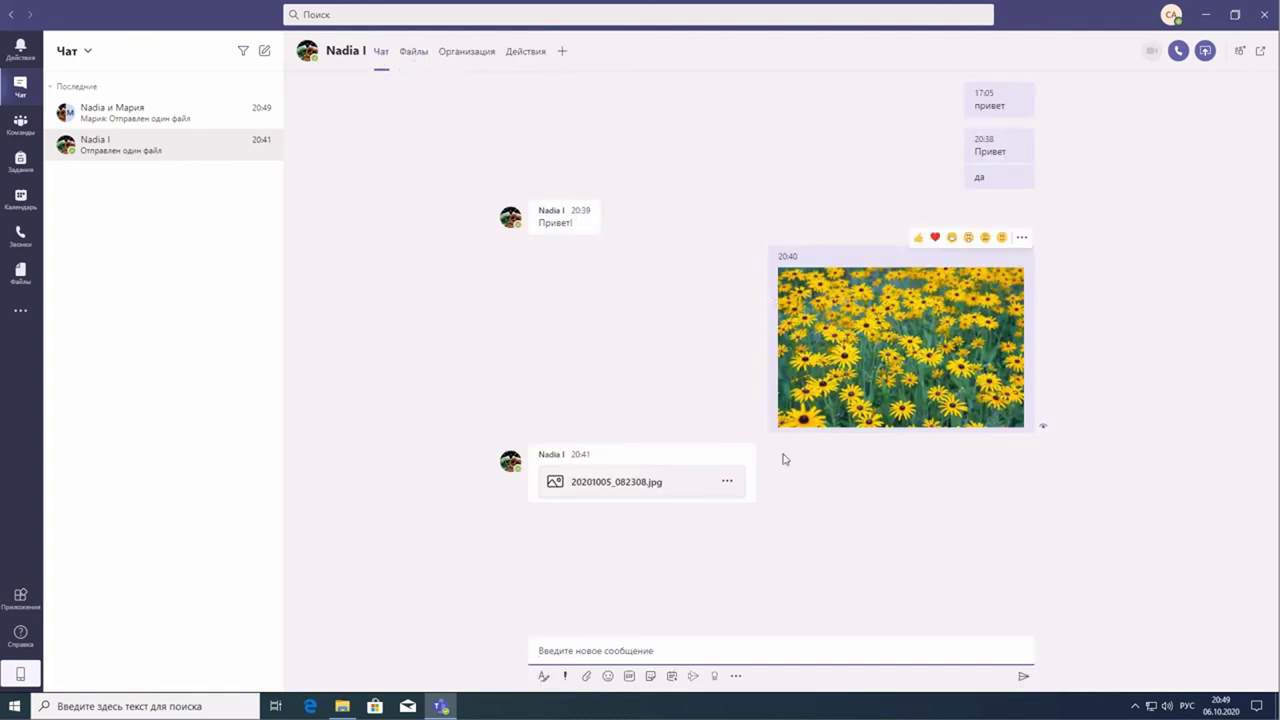
click(413, 55)
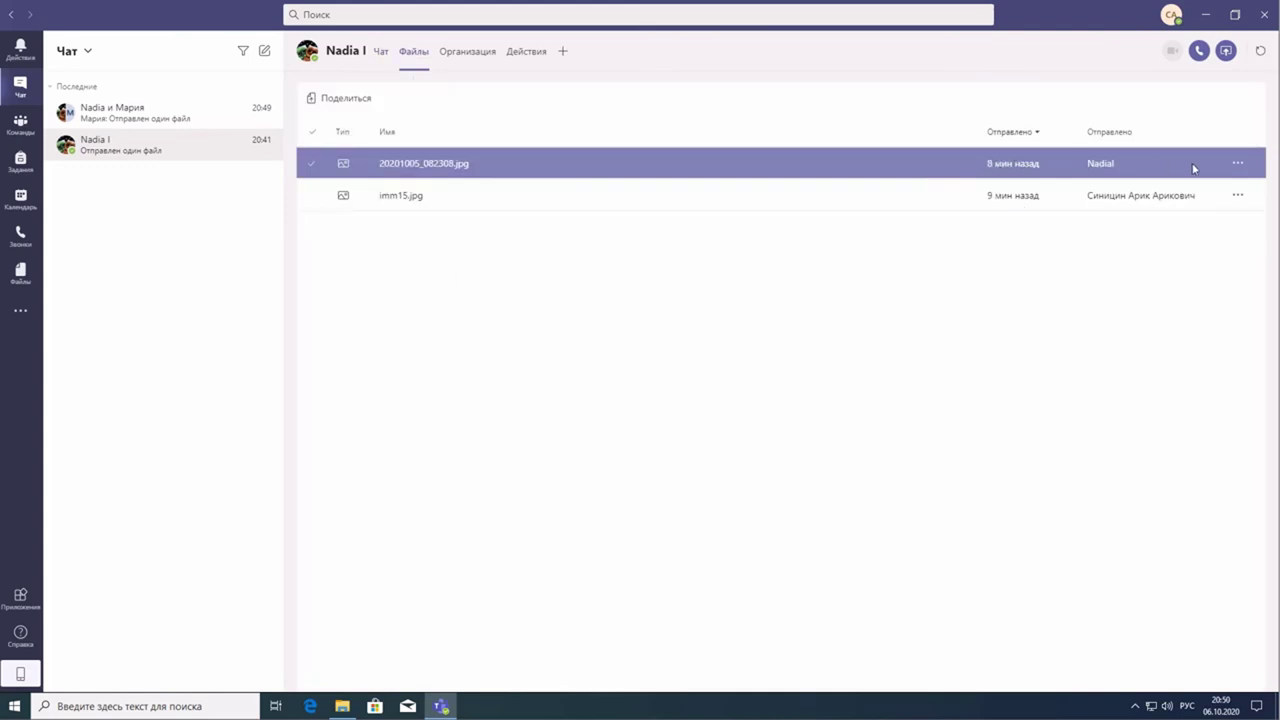
- Select both images, 20201005_082308.jpg and imm15.jpg, in the files list
click(1237, 165)
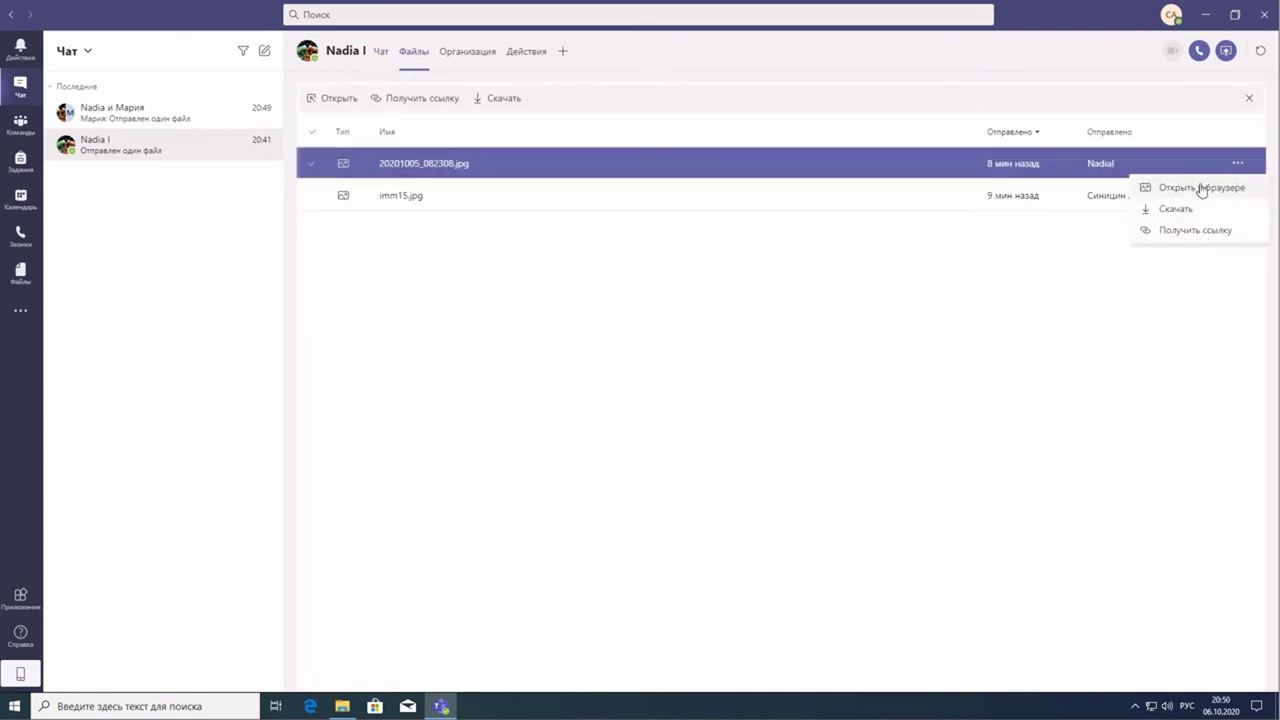
click(396, 285)
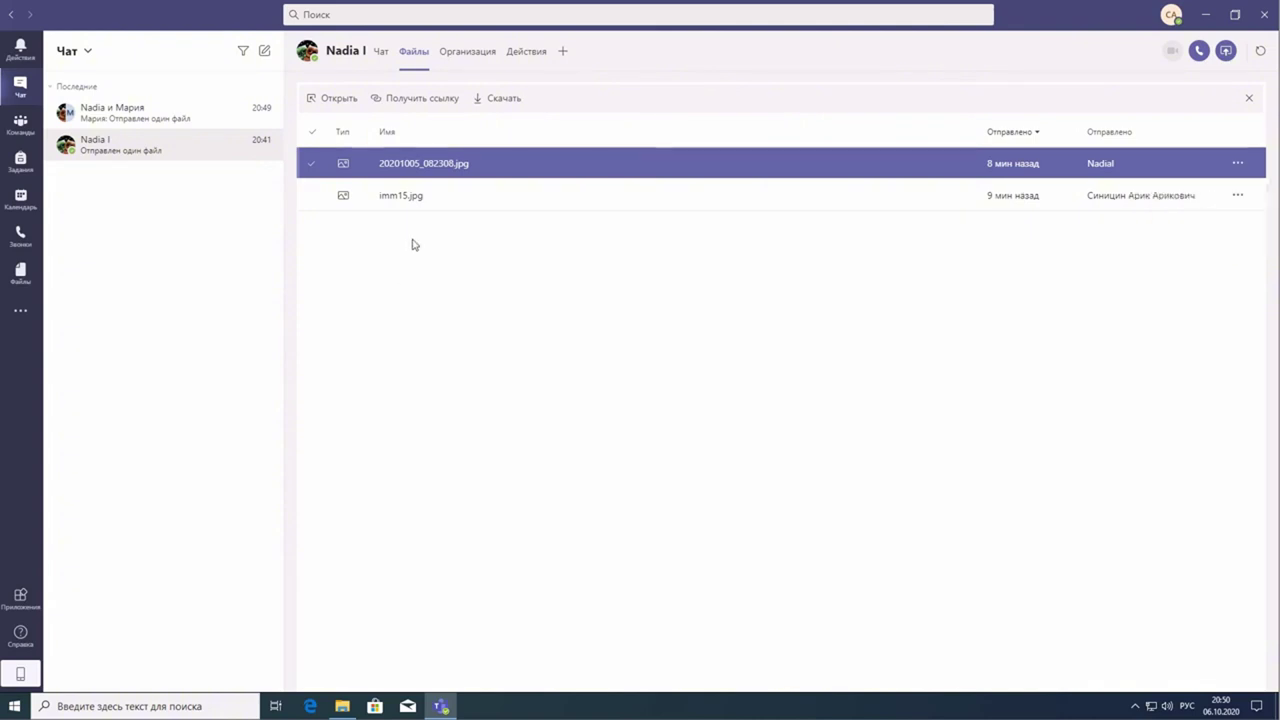
click(462, 210)
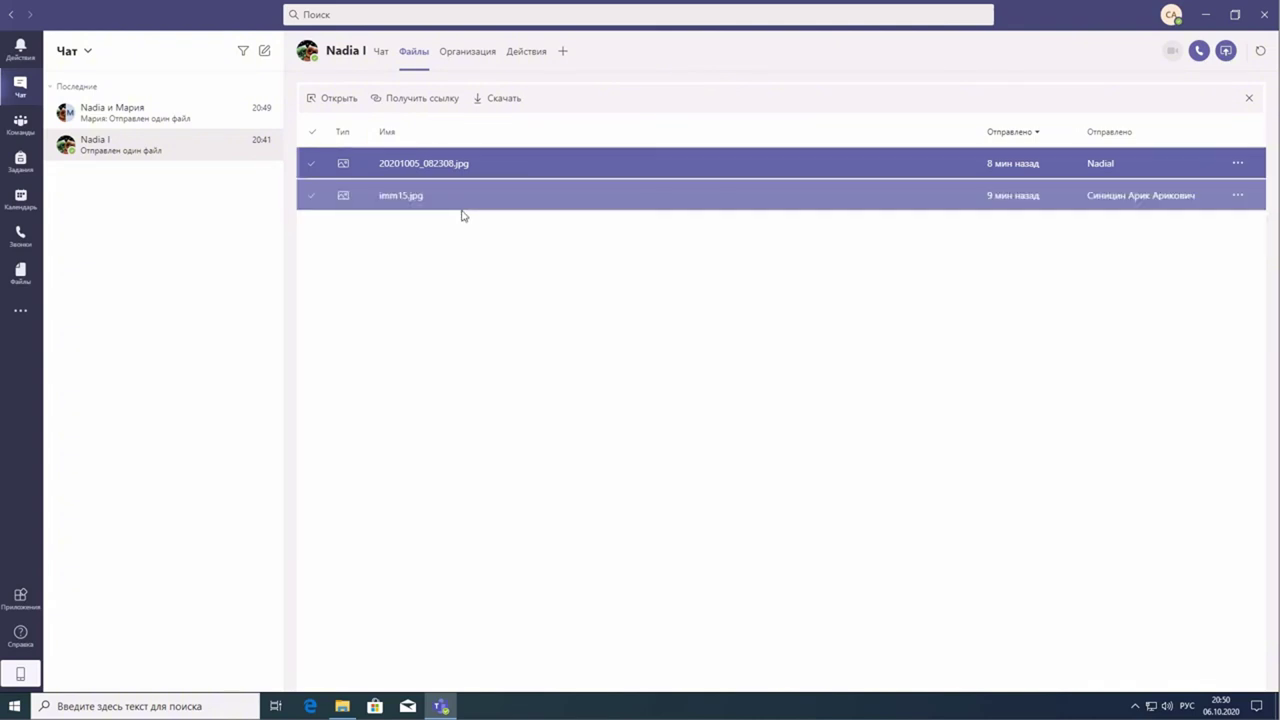
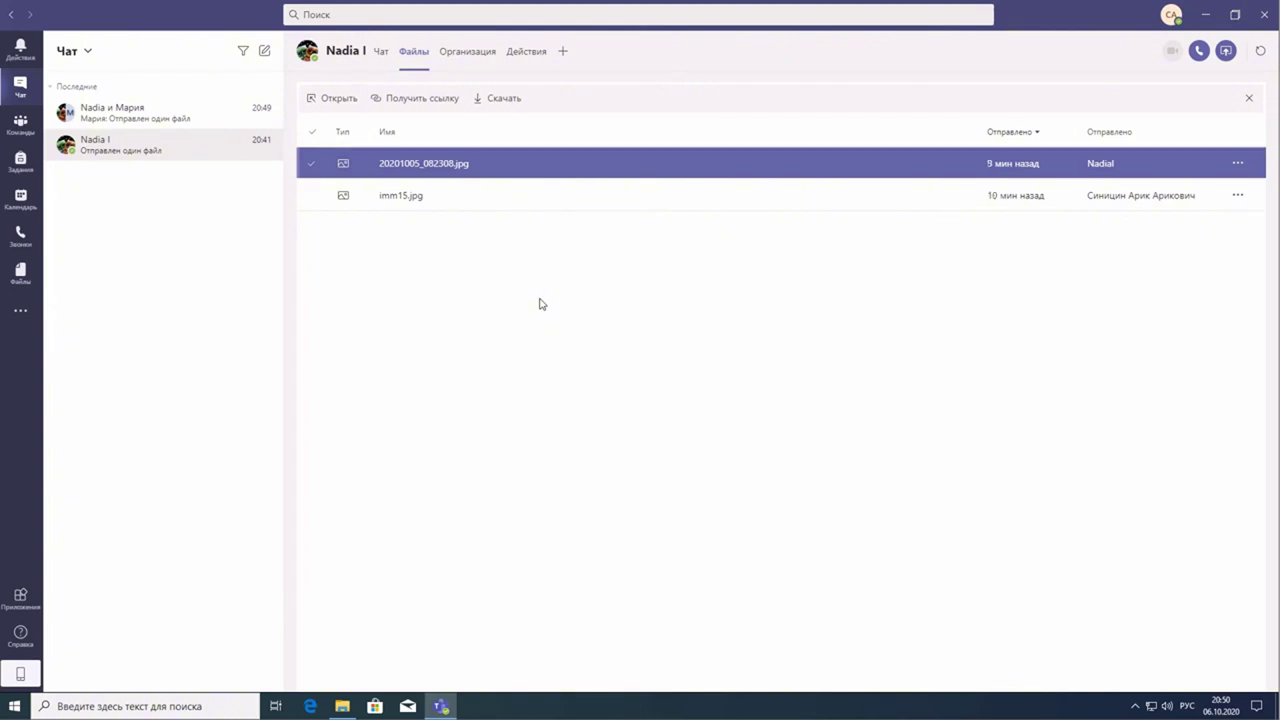
- Check the chat's shared files, then list OneDrive's 'Файлы чатов Microsoft Teams' folder in Files
click(381, 52)
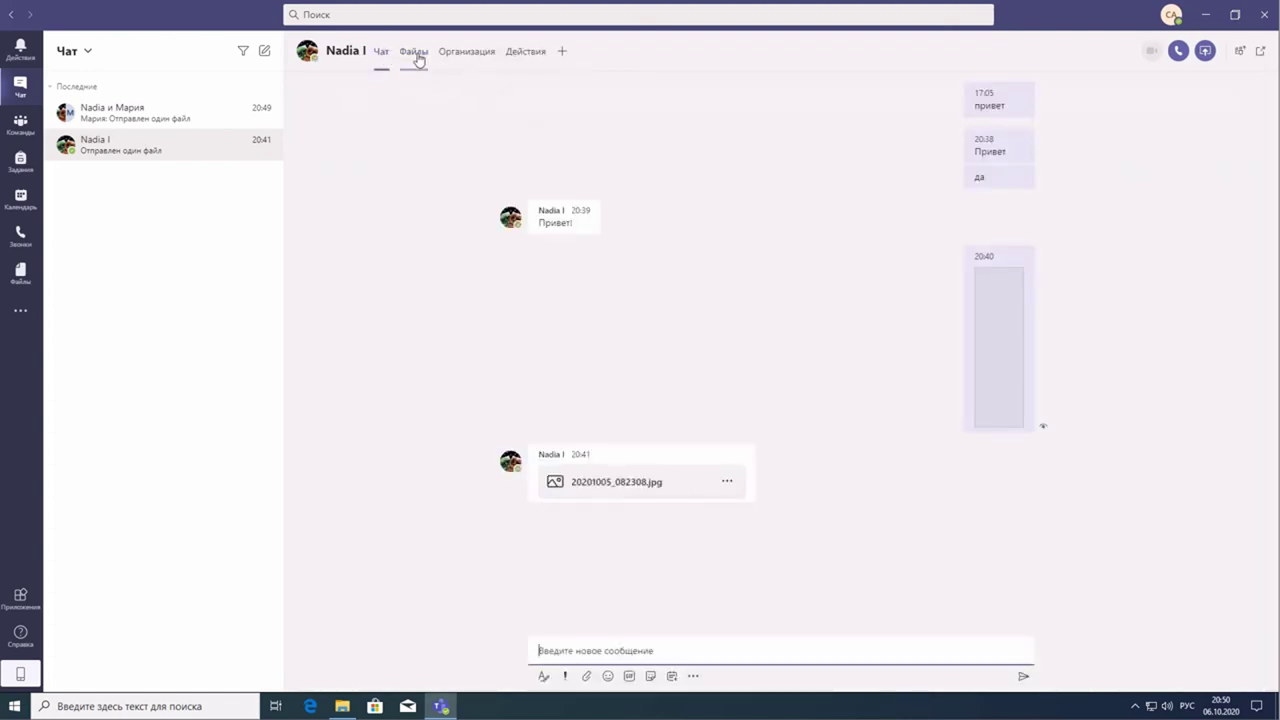
click(413, 52)
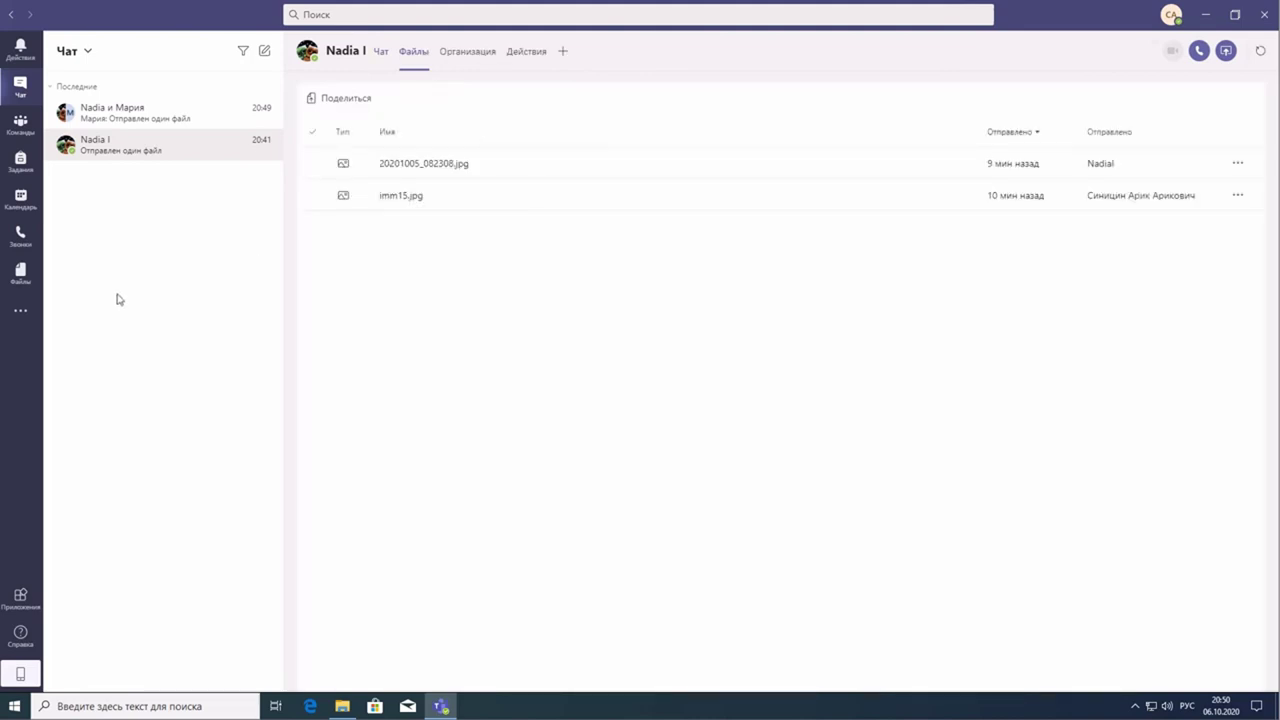
click(20, 272)
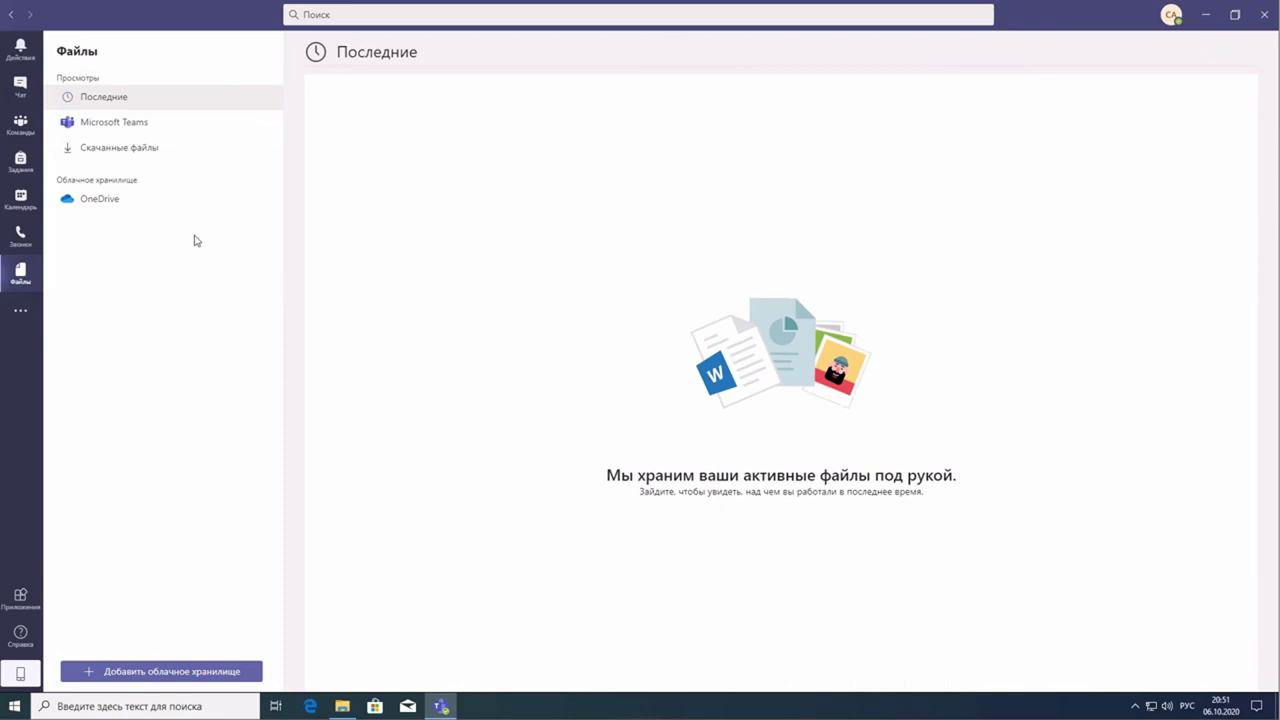
click(110, 182)
click(100, 183)
click(95, 203)
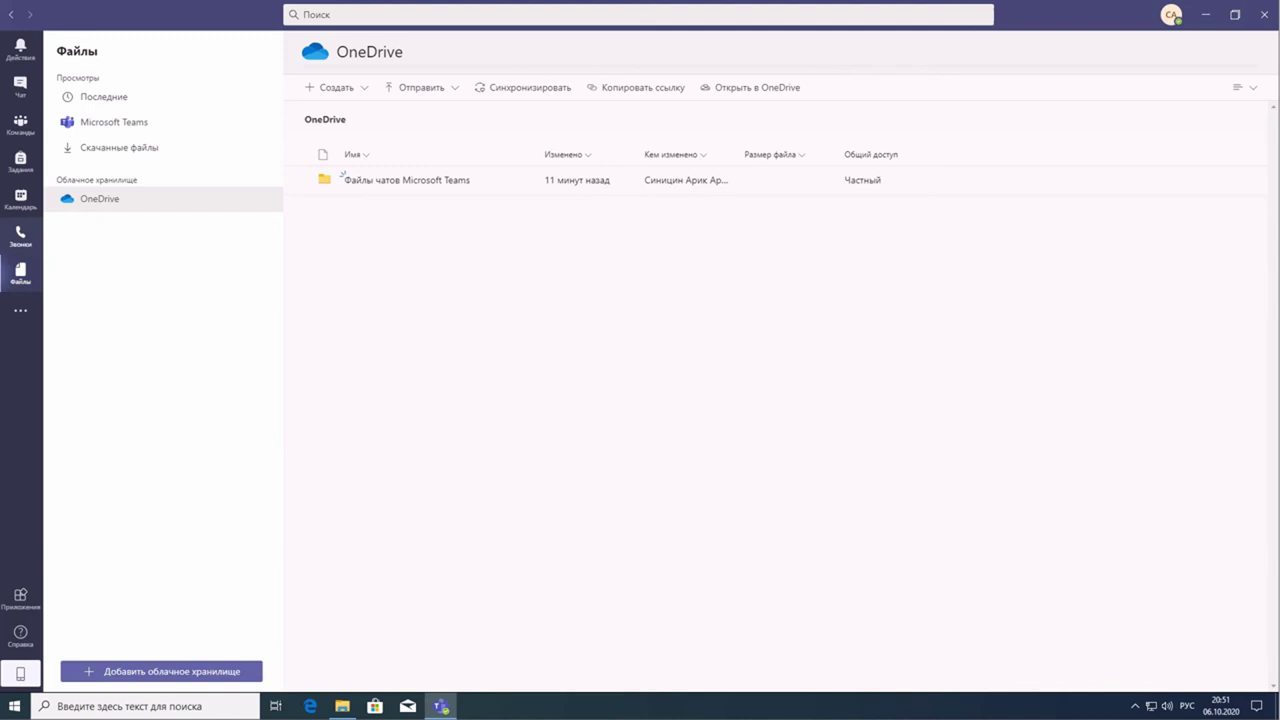
mouse_move(40, 250)
mouse_down()
mouse_move(12, 245)
mouse_move(46, 324)
mouse_move(47, 260)
mouse_up()
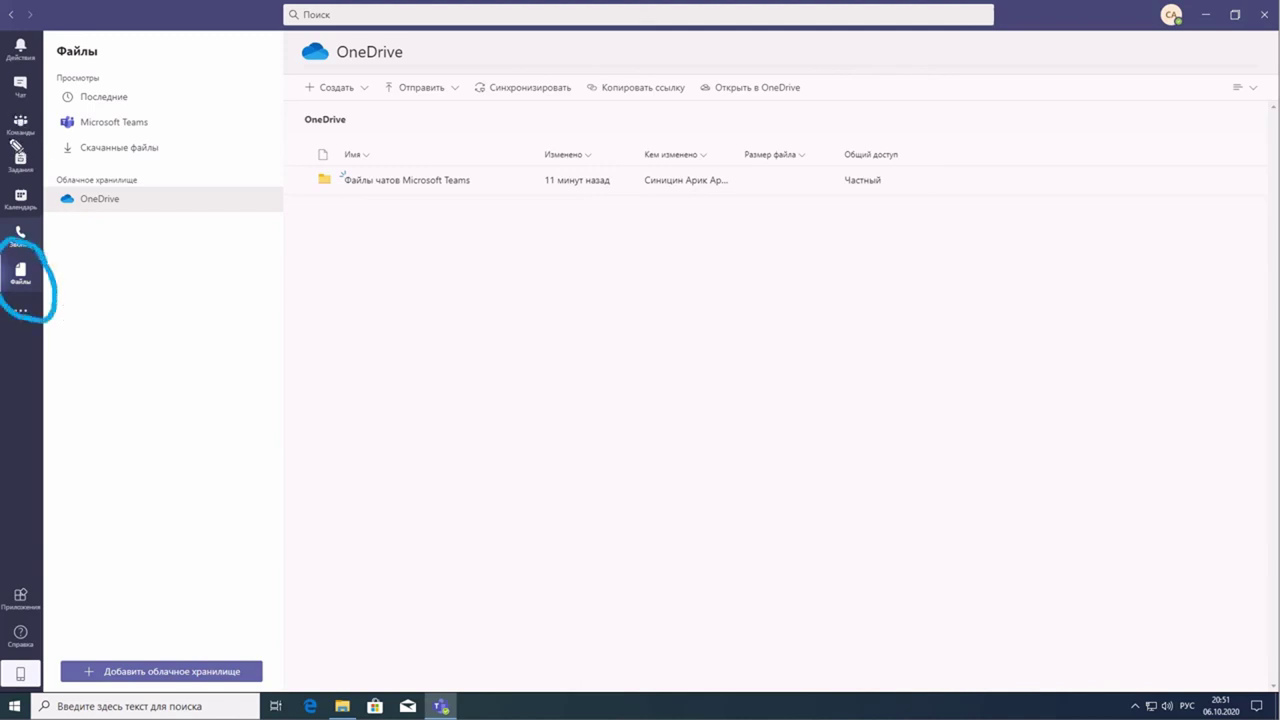
drag(5, 97, 22, 102)
click(33, 294)
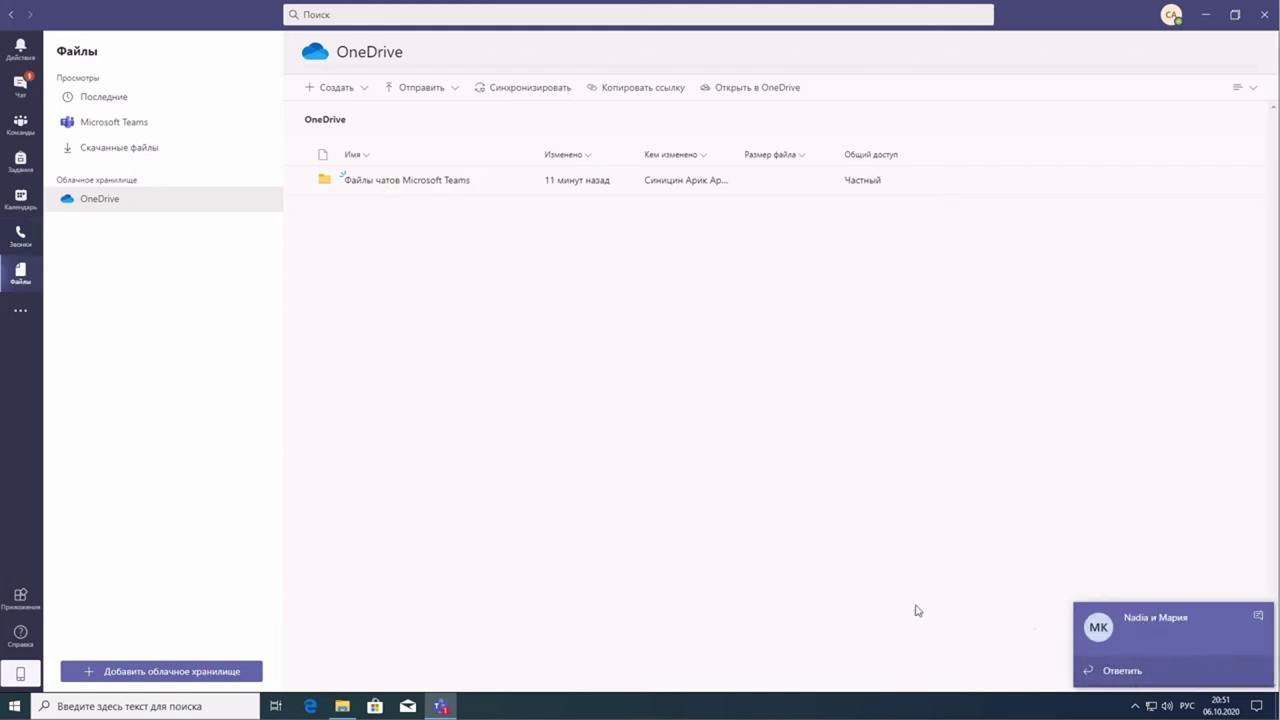
- Read the new group-chat message from its notification, then return to Files' Recent view
click(1149, 625)
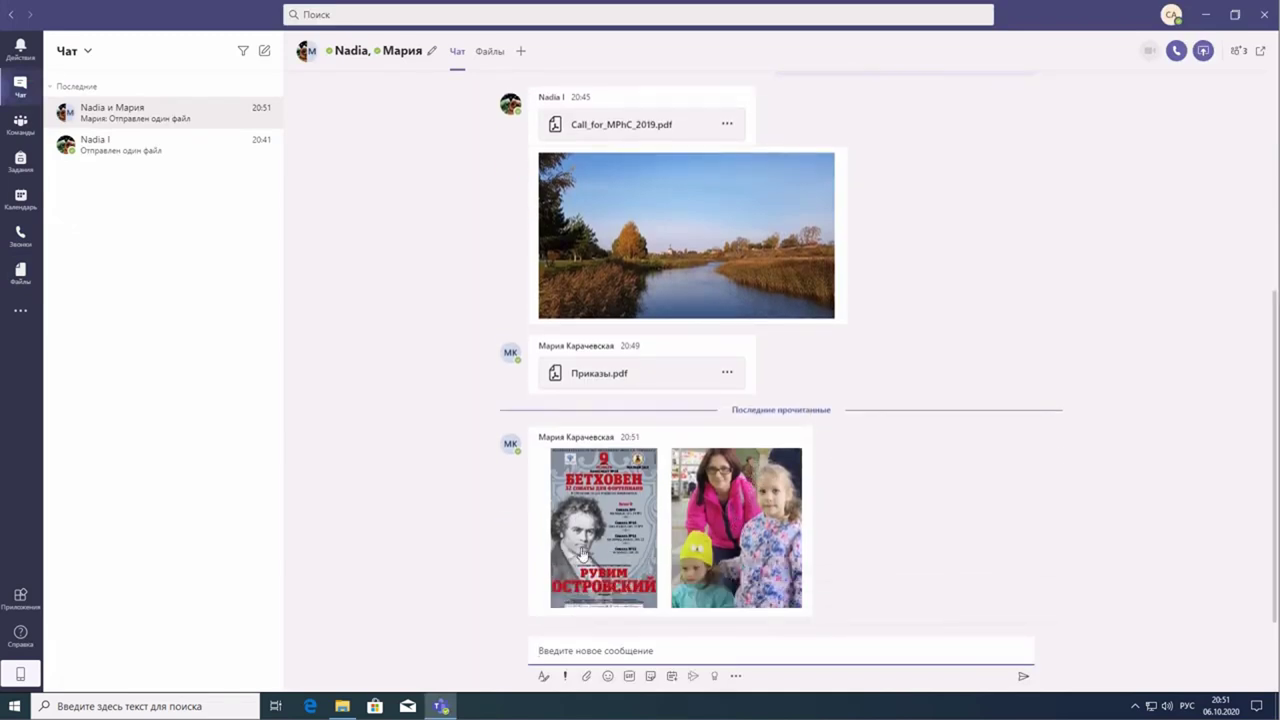
click(20, 273)
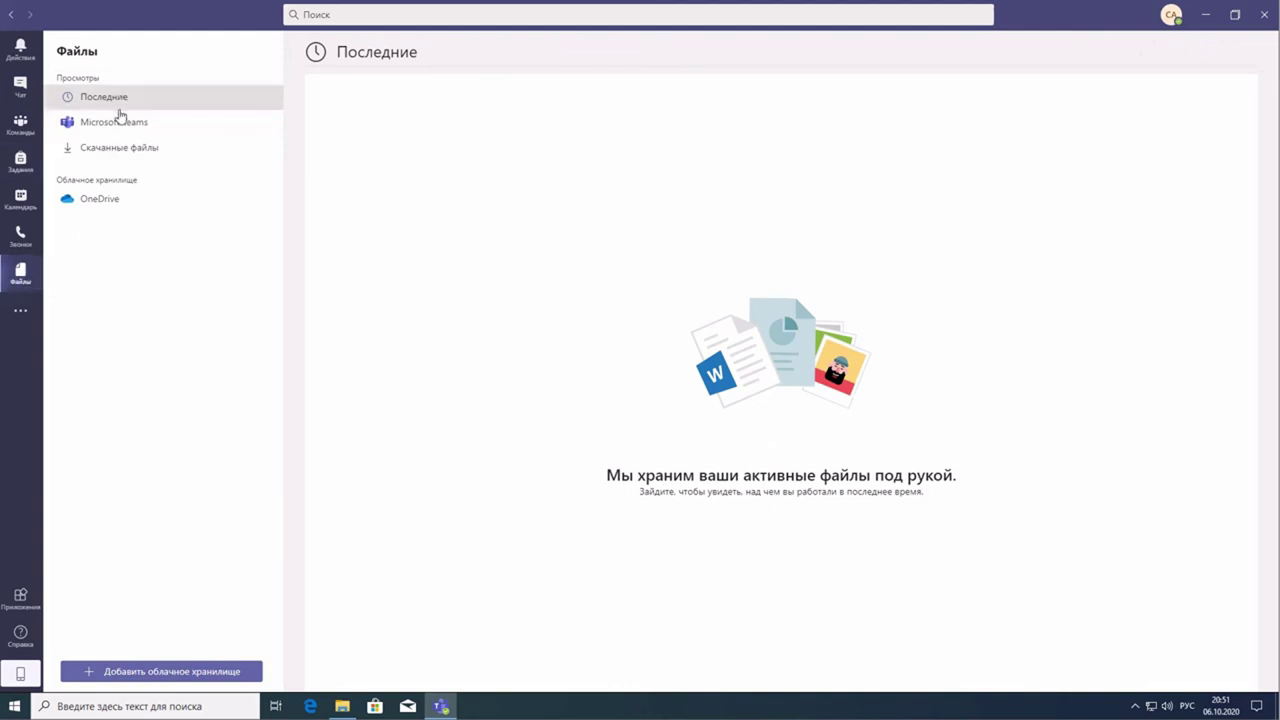
- Open the 'Файлы чатов Microsoft Teams' folder in OneDrive
click(98, 200)
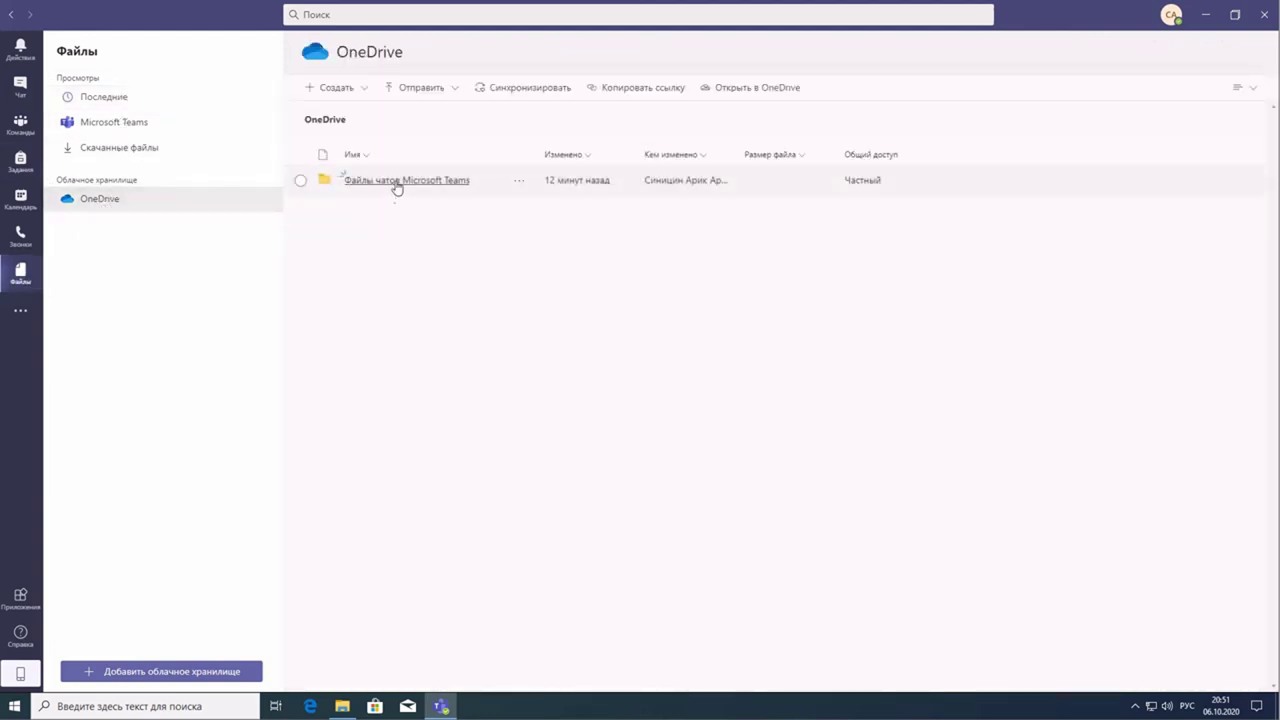
click(394, 186)
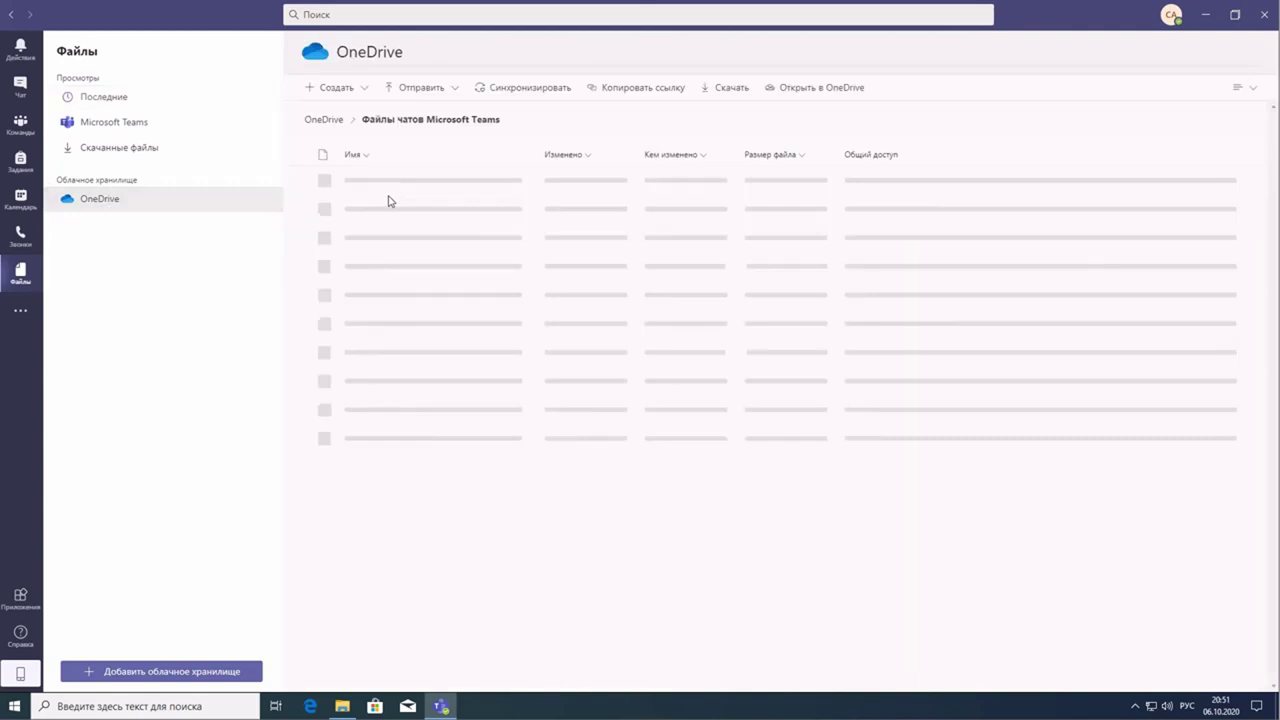
click(104, 204)
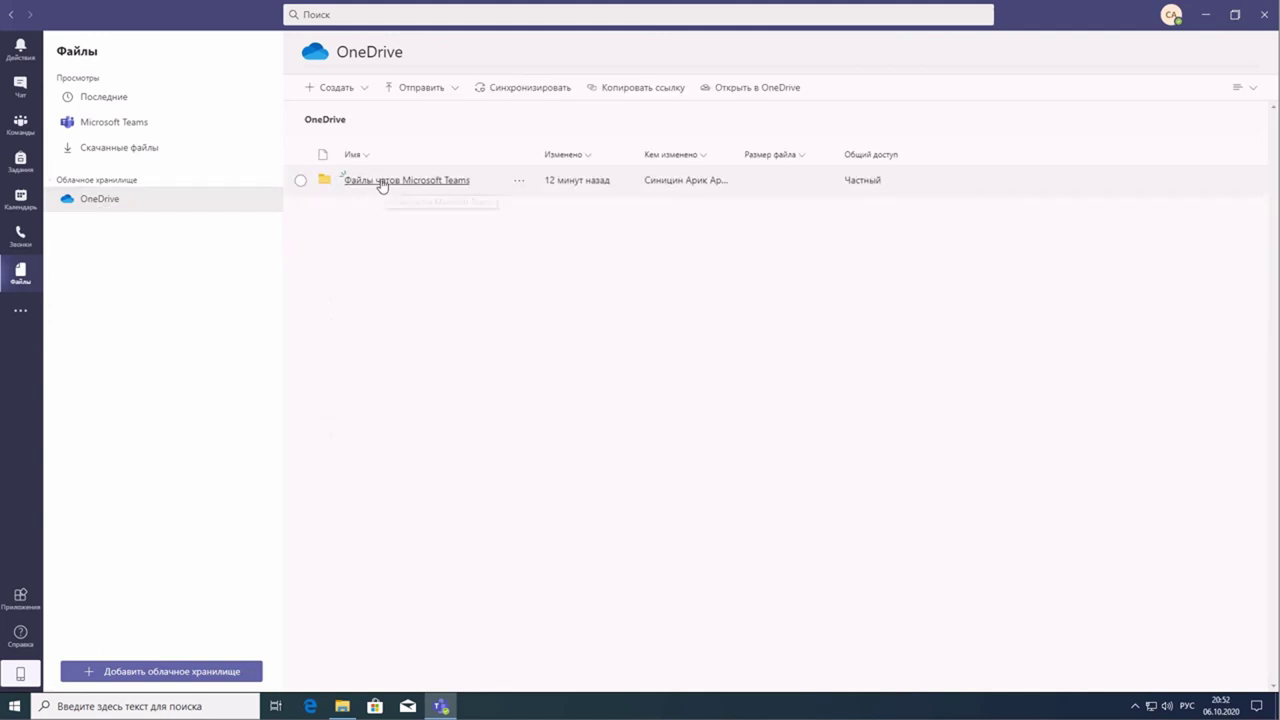
click(454, 200)
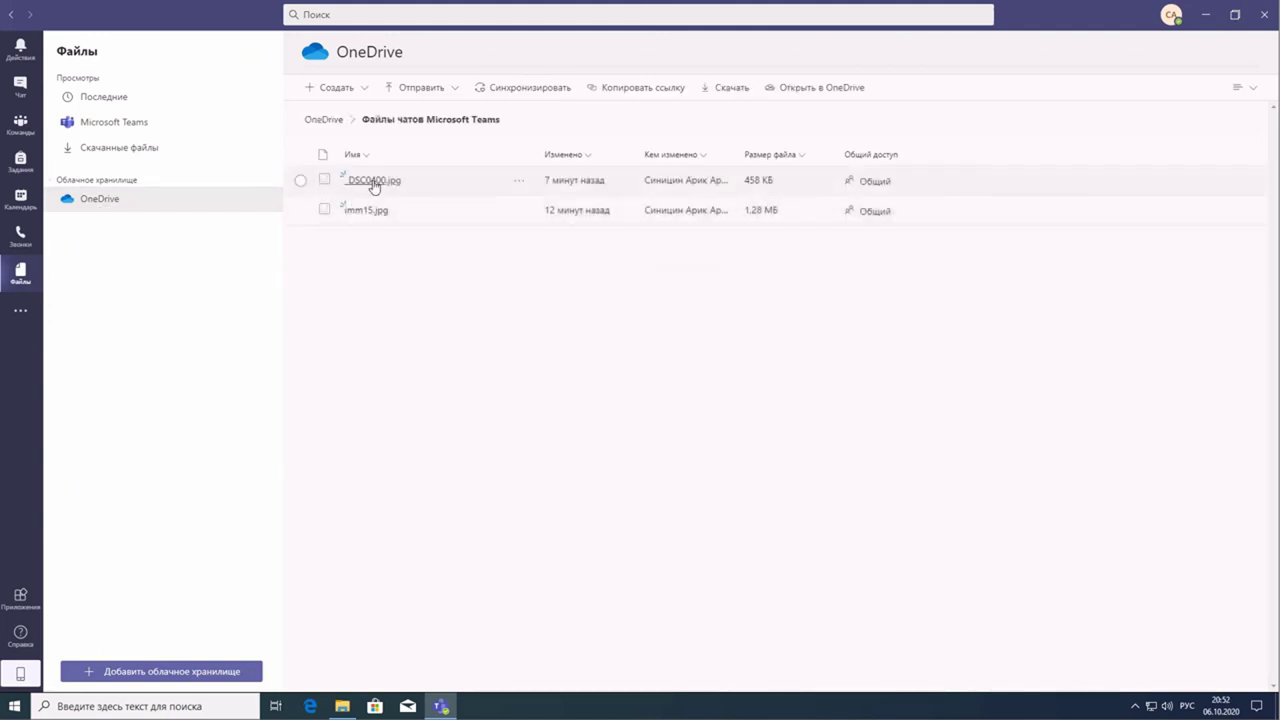
- Preview _DSC0400.jpg and imm15.jpg, then list the files from Microsoft Teams
click(374, 182)
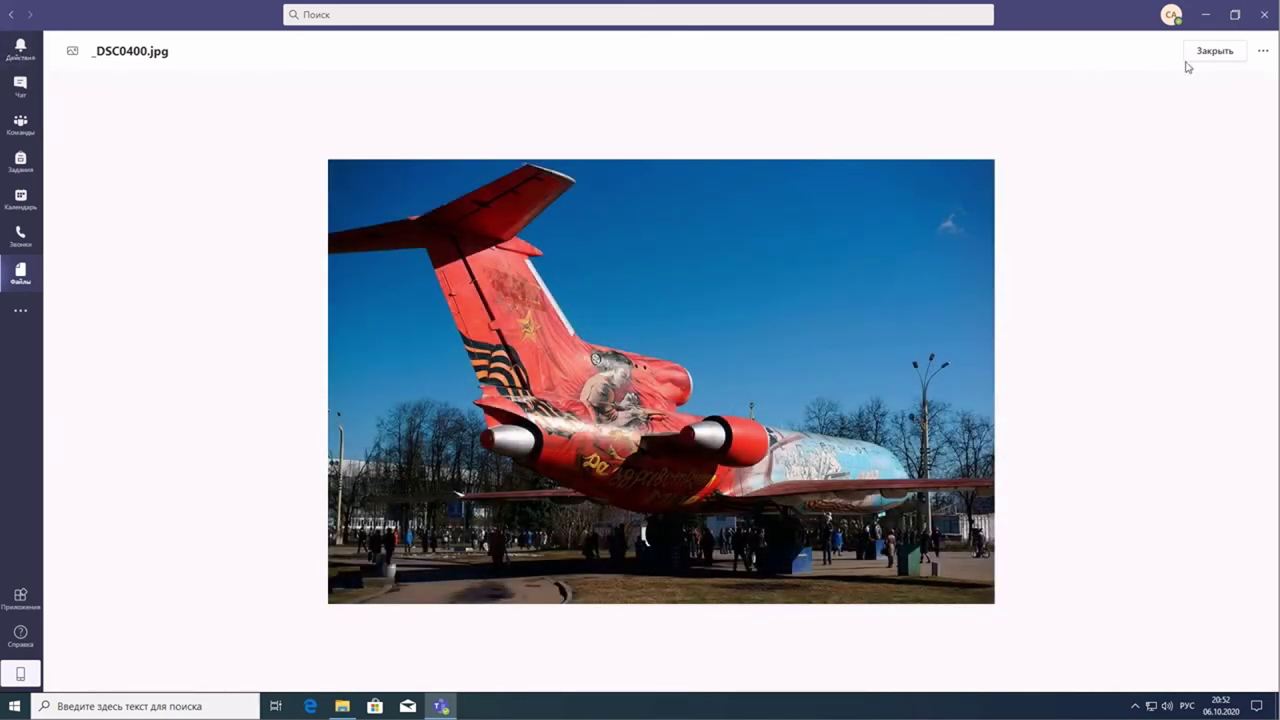
click(1206, 54)
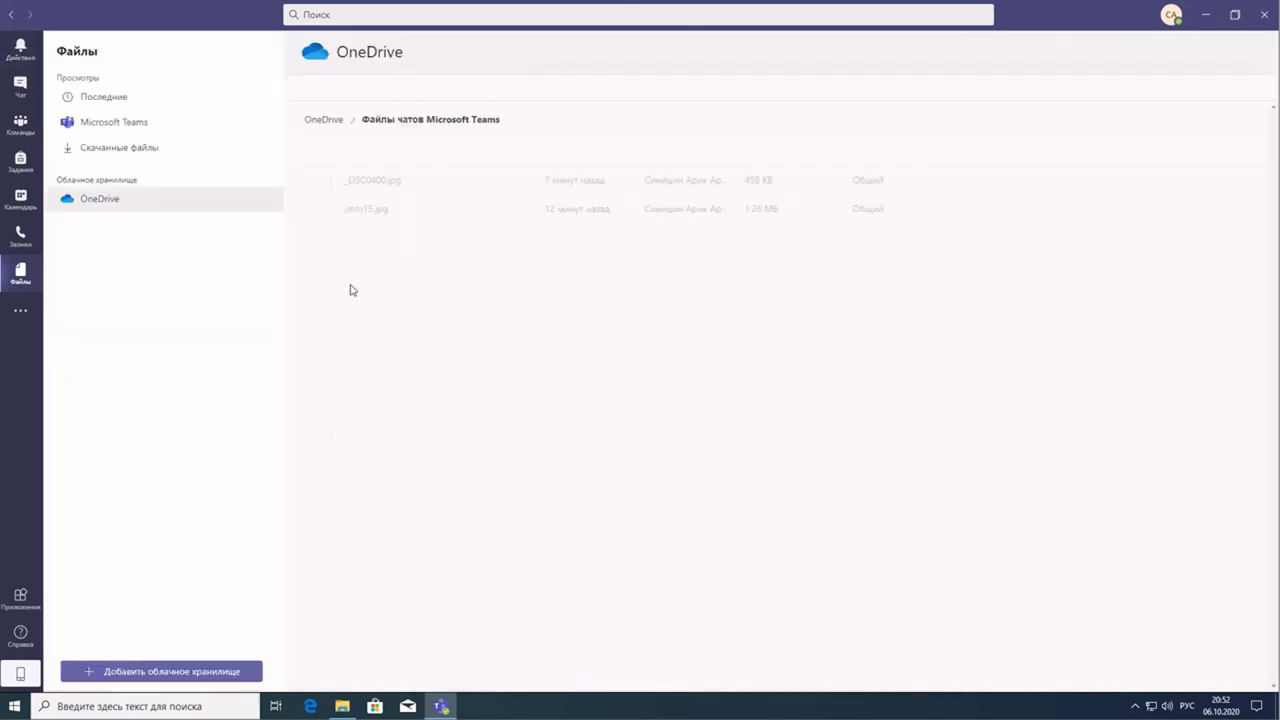
click(356, 212)
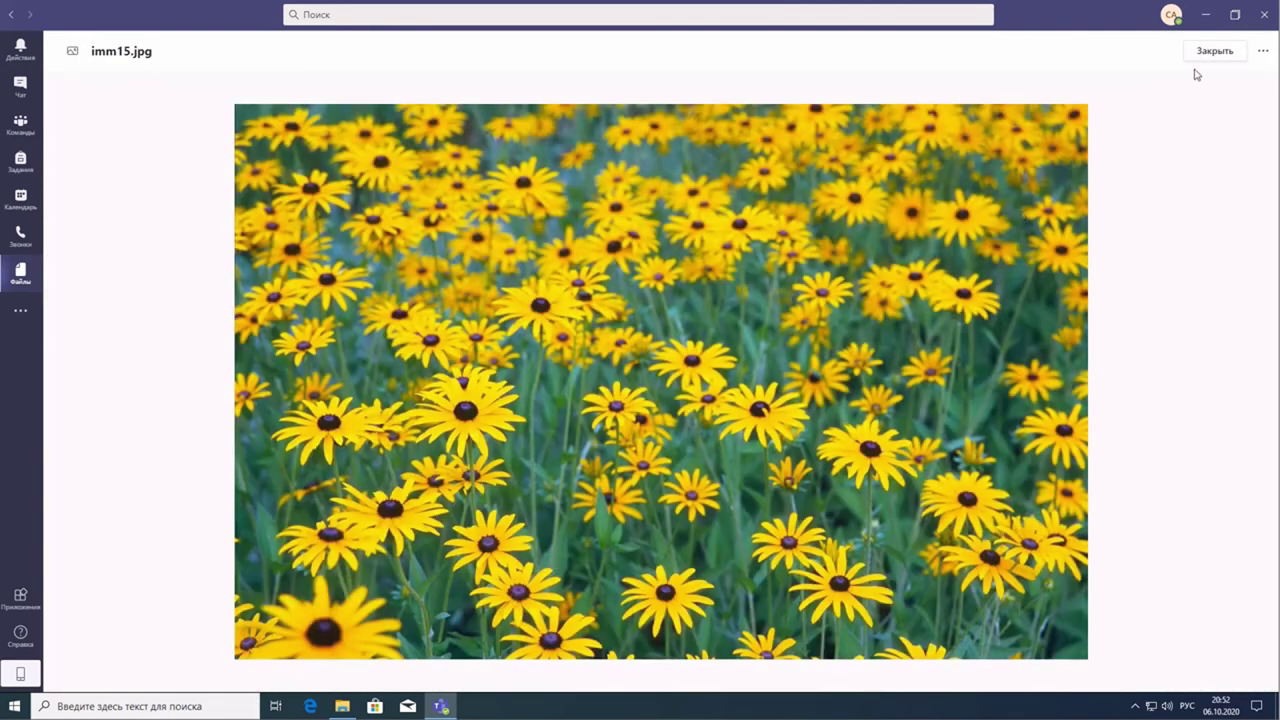
click(1209, 52)
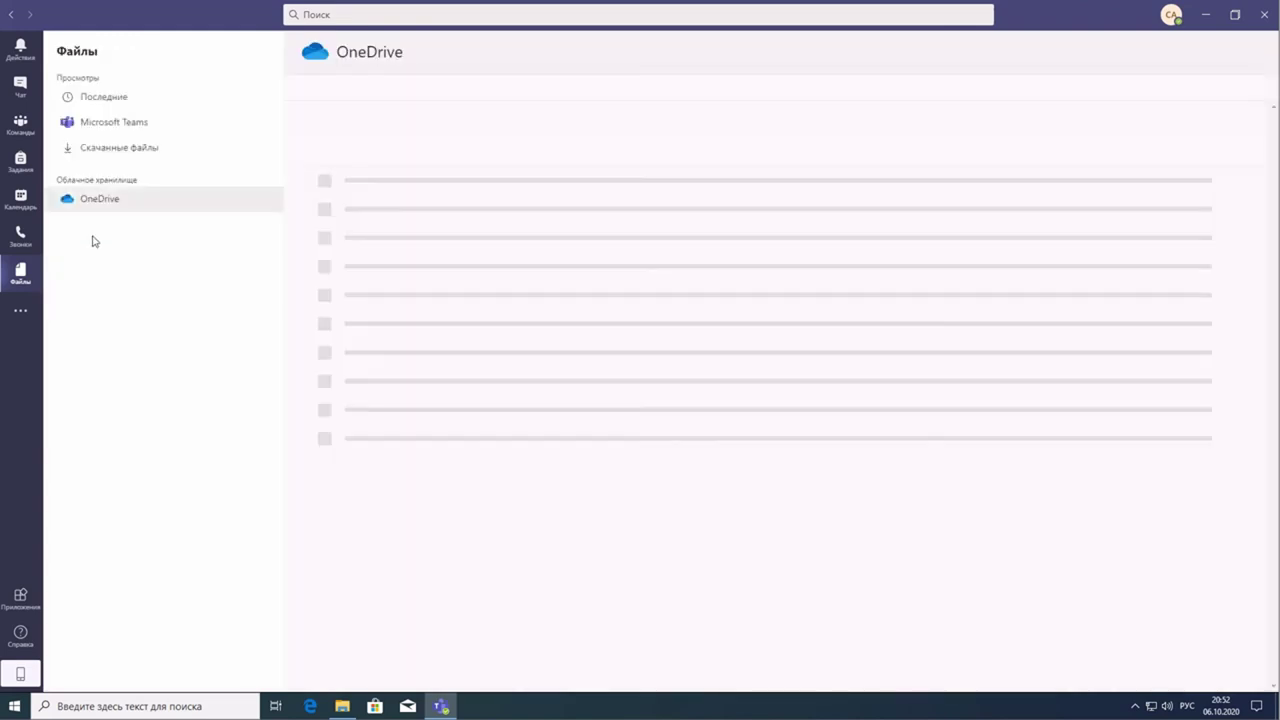
click(114, 124)
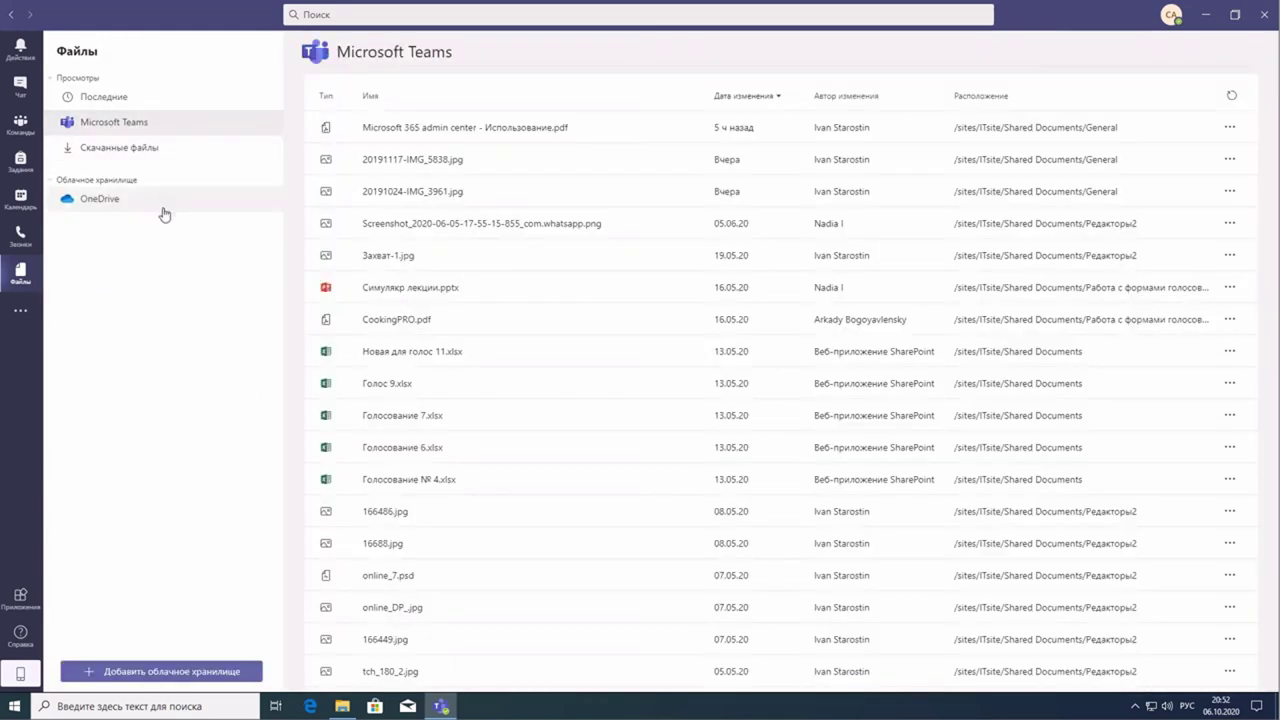
- Scroll back through the group chat's earlier messages, then switch to the one-on-one chat
click(20, 88)
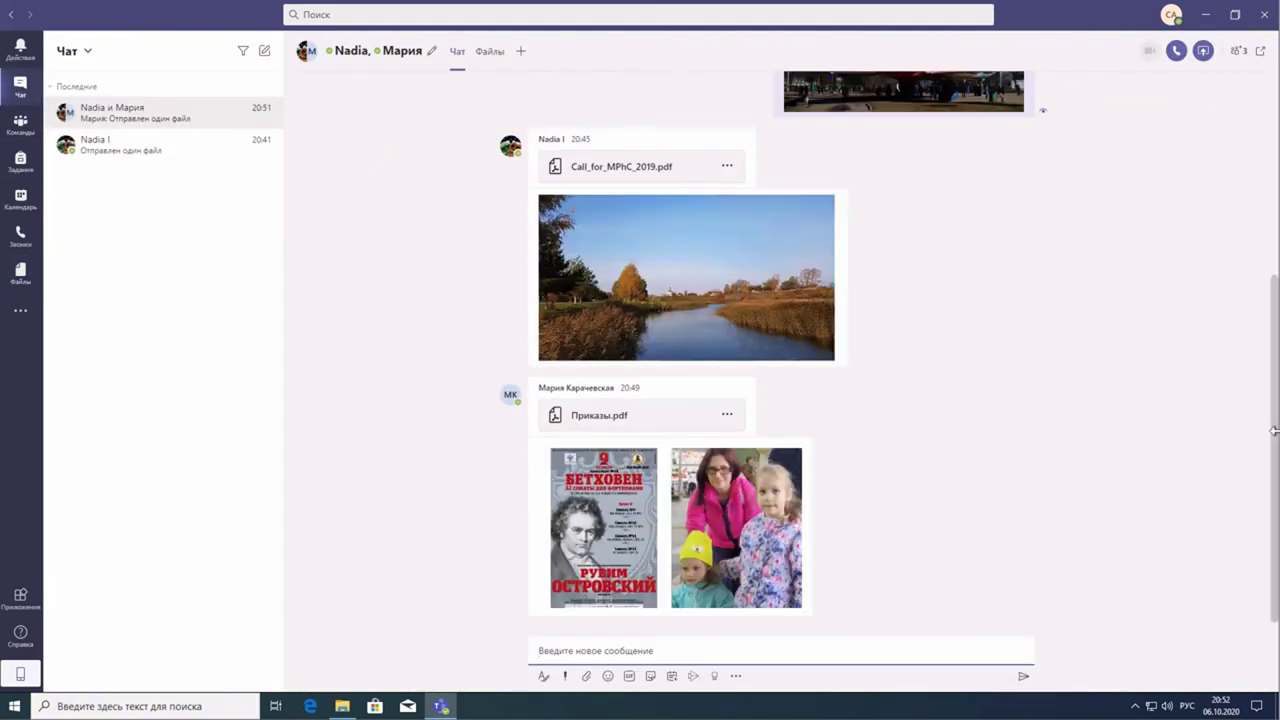
drag(1277, 443, 1270, 513)
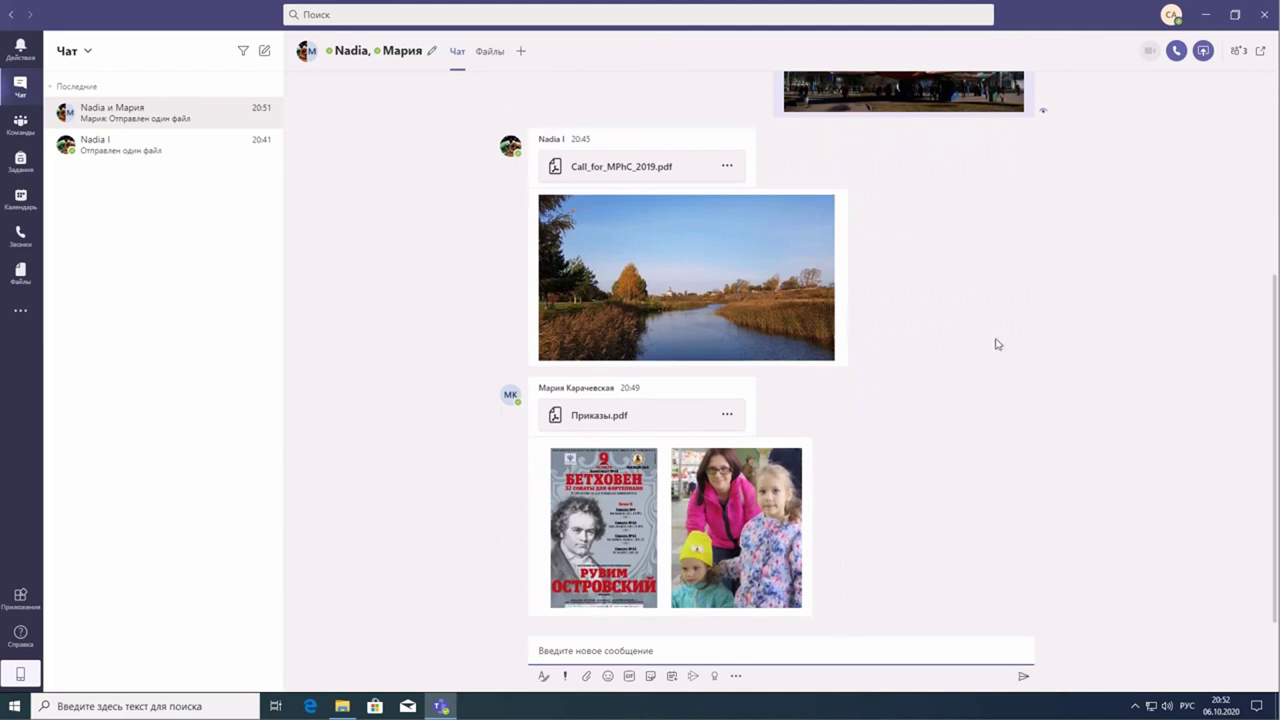
scroll(996, 344, up, 4)
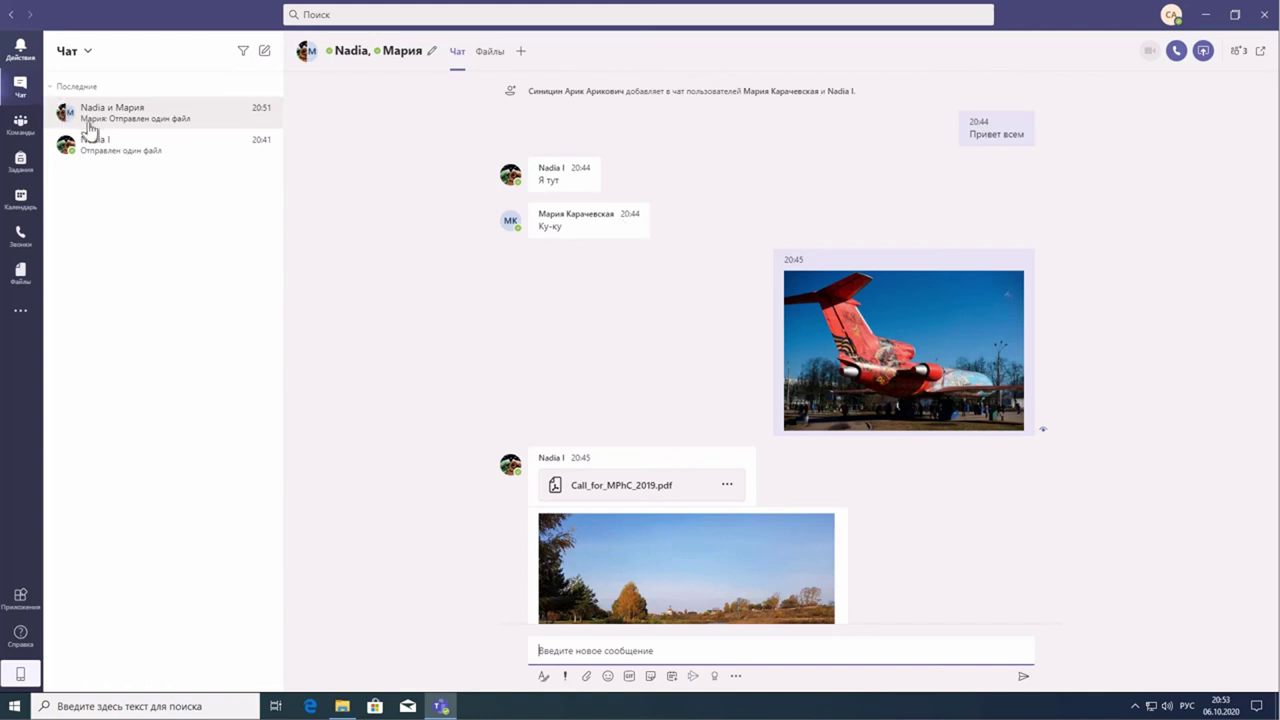
click(123, 150)
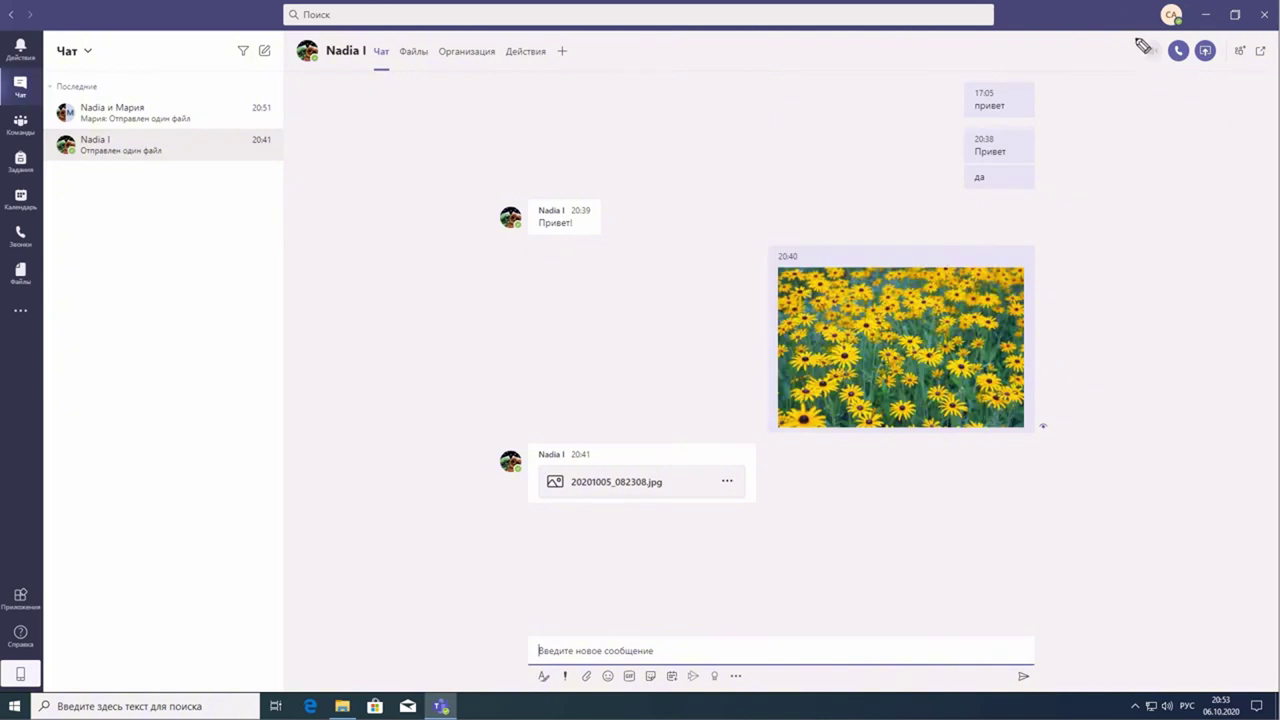
- Place an audio call to the chat contact and hang up with Выйти
mouse_move(1136, 40)
mouse_down()
mouse_move(1129, 69)
mouse_move(1222, 98)
mouse_move(1245, 45)
mouse_move(1174, 30)
mouse_move(1143, 45)
mouse_up()
click(1177, 55)
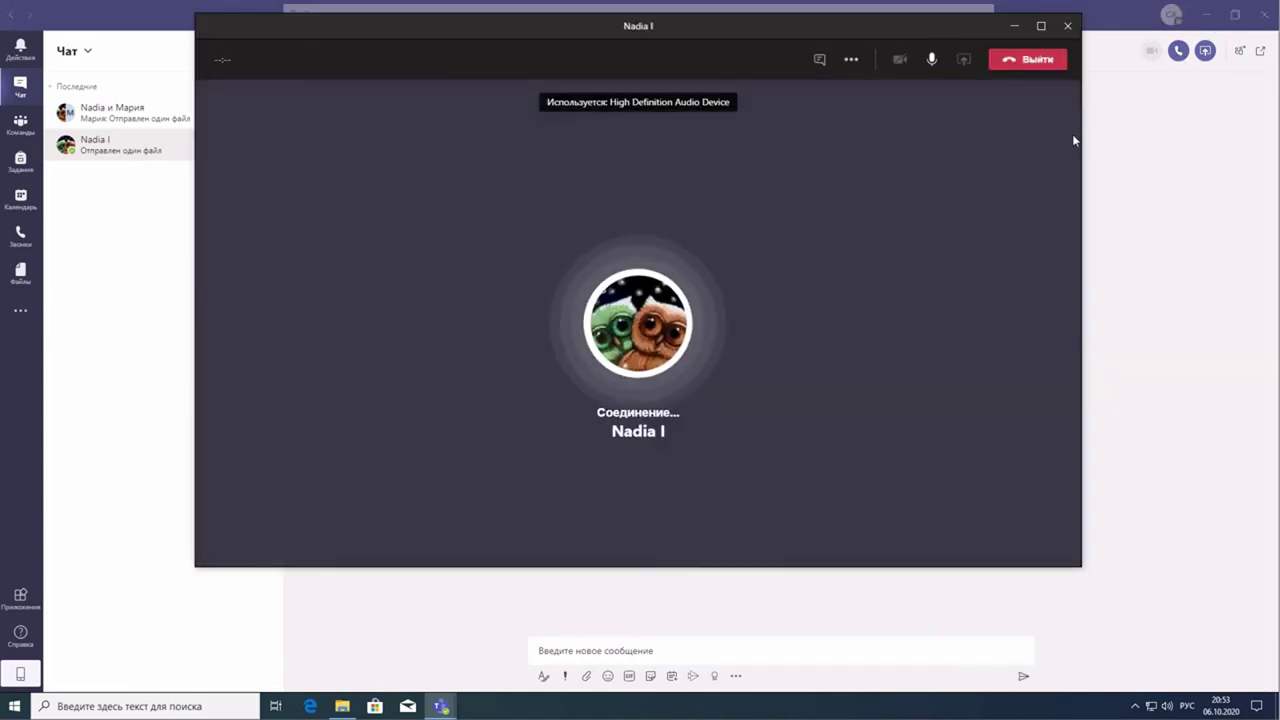
click(1040, 60)
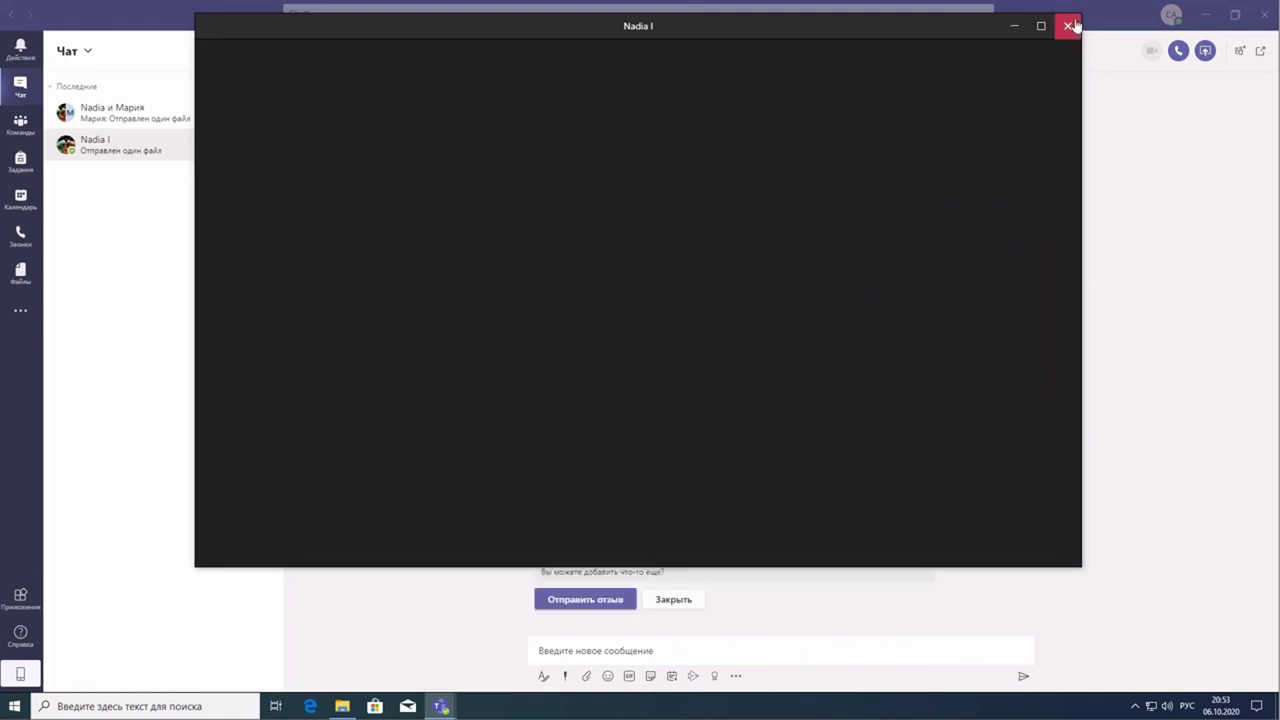